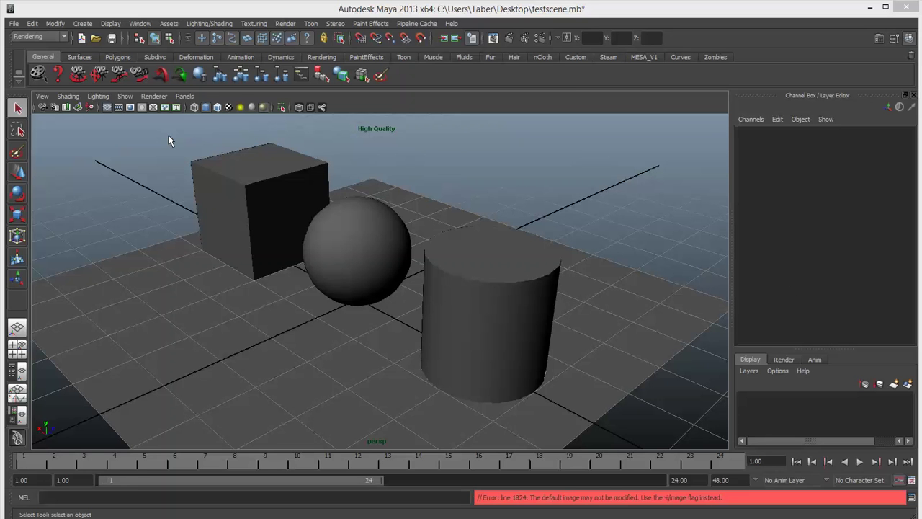
# Step: Select all objects in the scene and preview them smoothed and in wireframe, returning to unsmoothed shaded display
pyautogui.moveTo(169, 141); pyautogui.dragTo(581, 367)
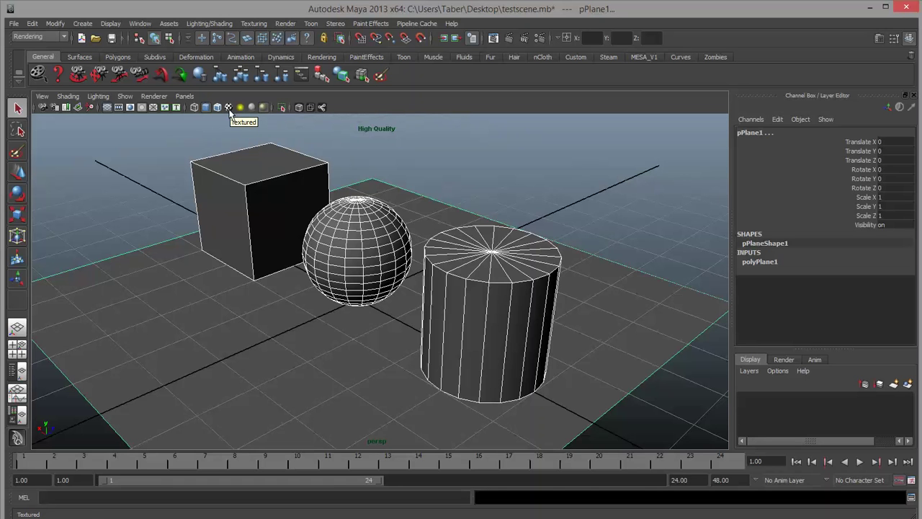
pyautogui.press('3')
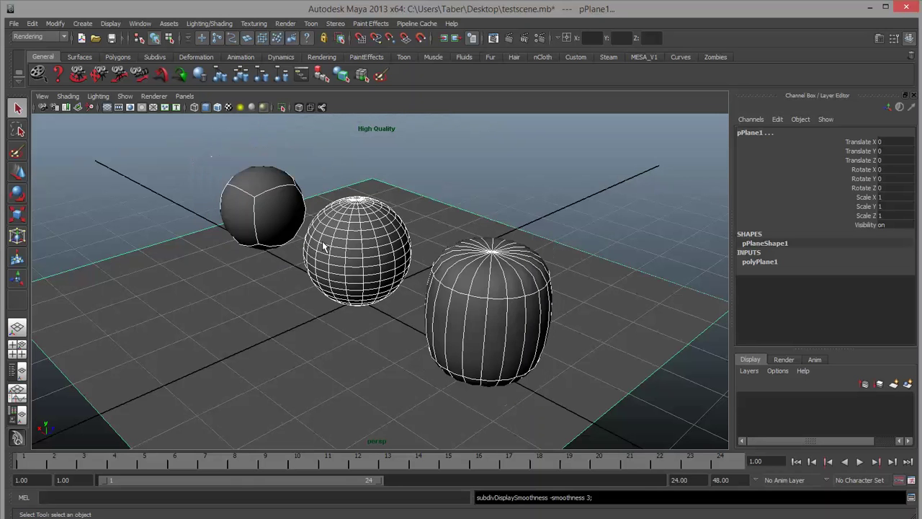
pyautogui.press('1')
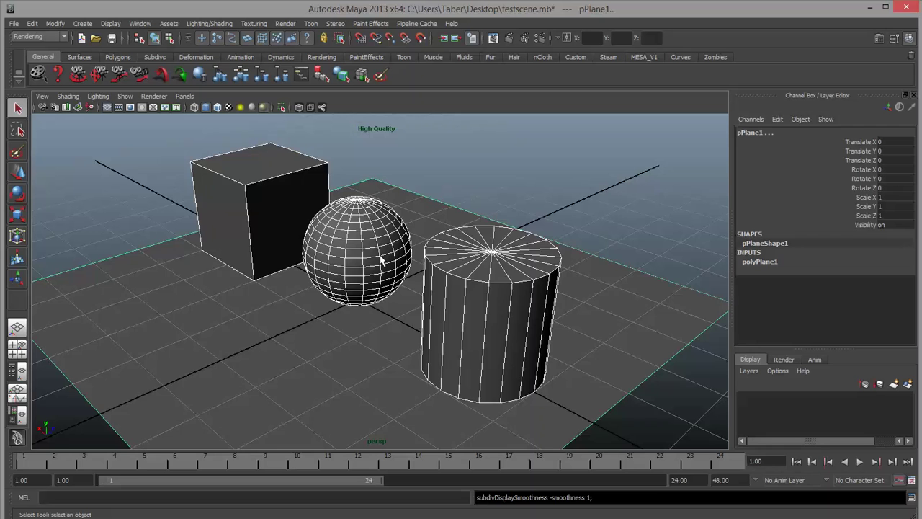
pyautogui.press('4')
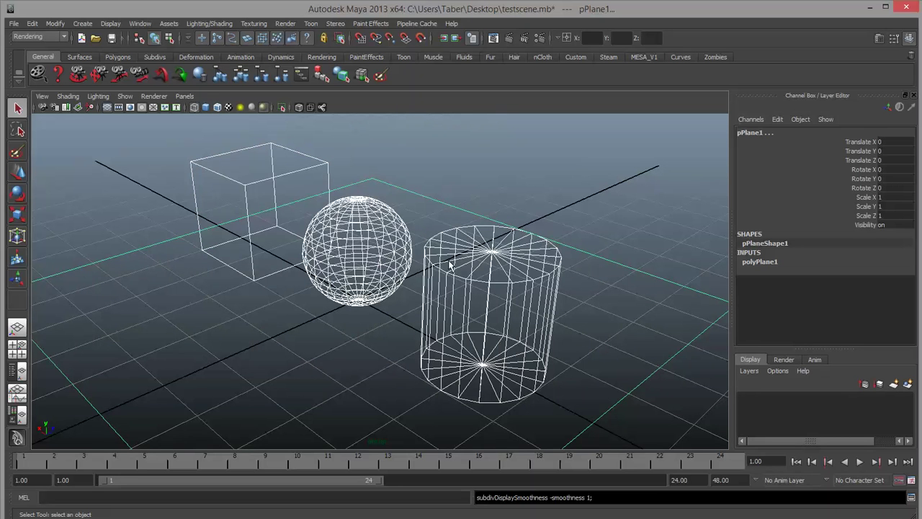
pyautogui.press('5')
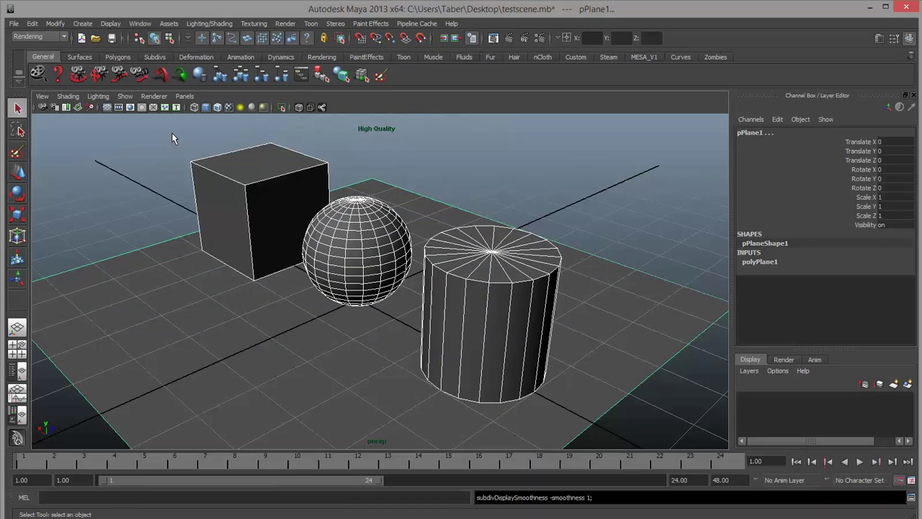
# Step: Switch the perspective viewport to Default Quality Rendering
pyautogui.click(146, 96)
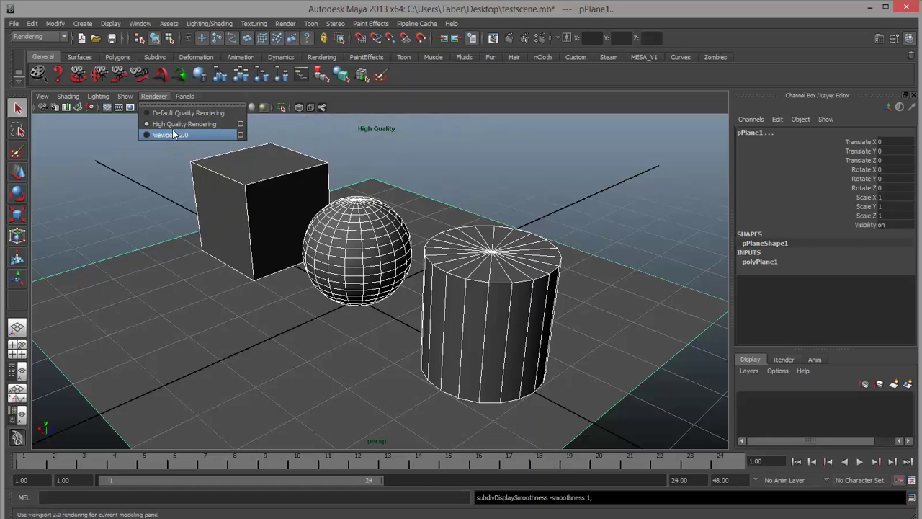
pyautogui.click(174, 114)
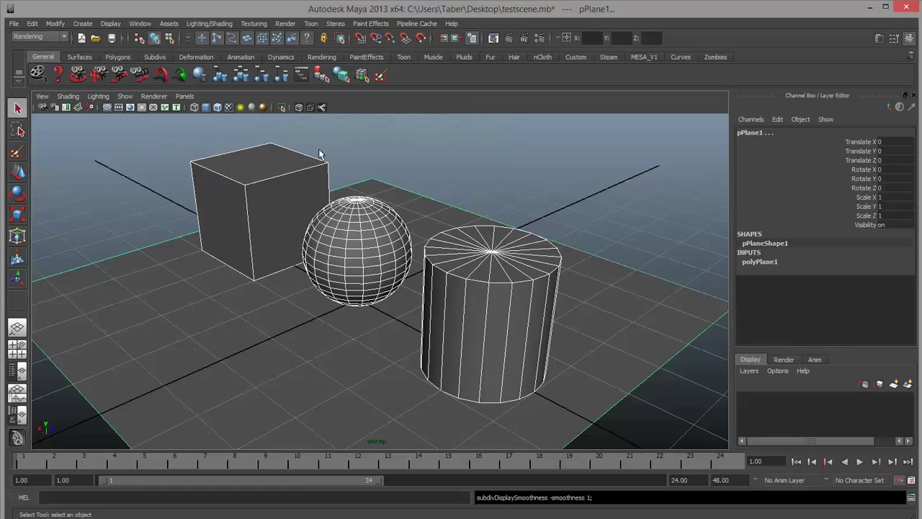
pyautogui.click(153, 96)
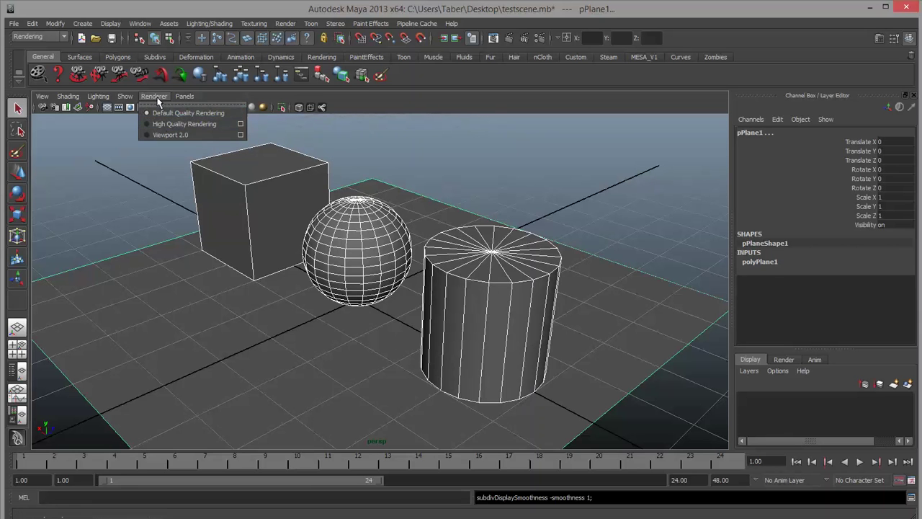
pyautogui.click(155, 95)
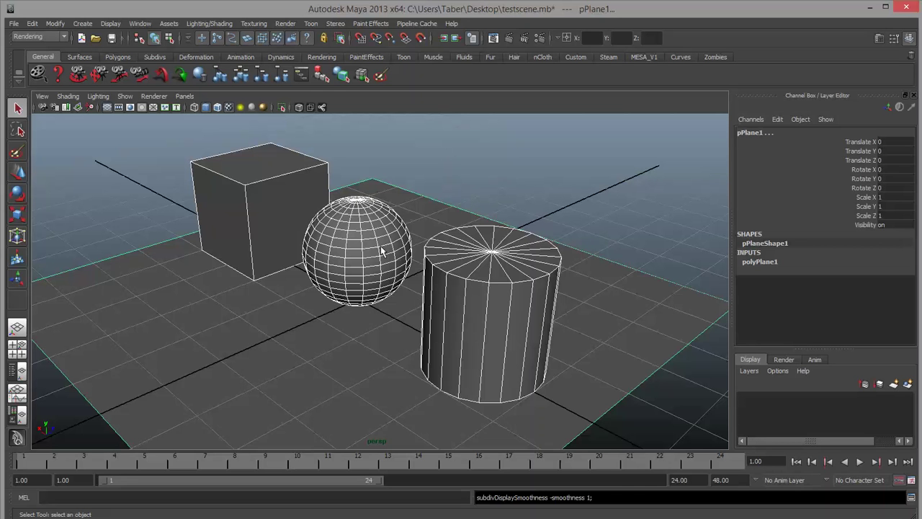
# Step: Try selecting the objects individually, then select the cube, sphere, cylinder and plane together
pyautogui.click(524, 170)
pyautogui.click(372, 274)
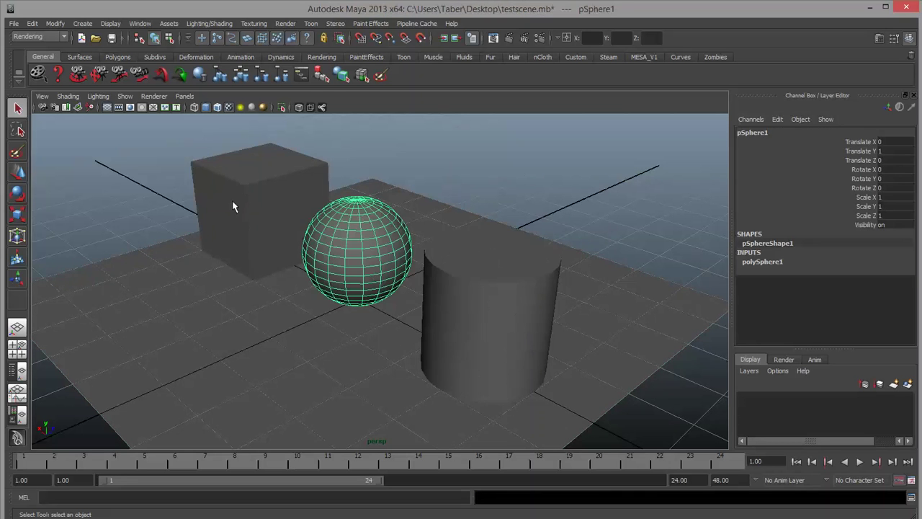
pyautogui.click(237, 199)
pyautogui.click(550, 344)
pyautogui.click(284, 346)
pyautogui.click(339, 237)
pyautogui.moveTo(565, 361); pyautogui.dragTo(237, 165)
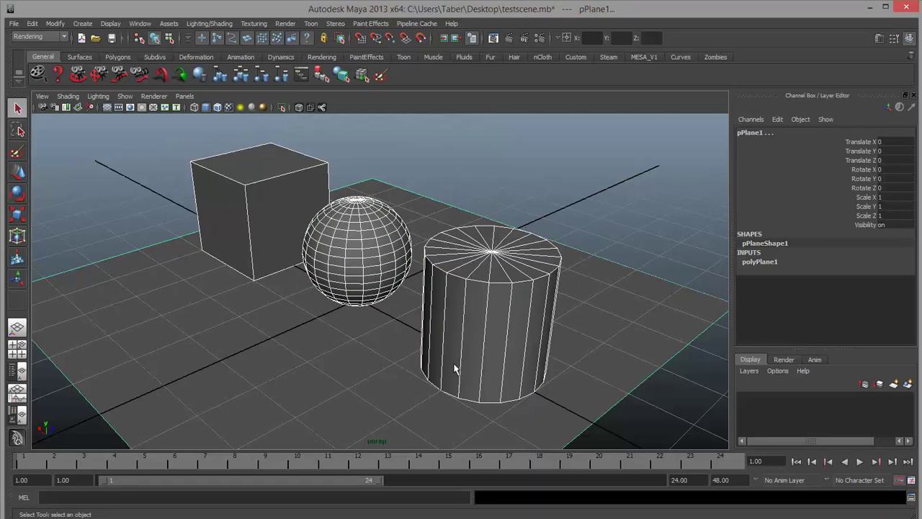
# Step: Browse the materials offered for a new assignment, including the Maya favorites, without assigning any
pyautogui.rightClick(454, 283)
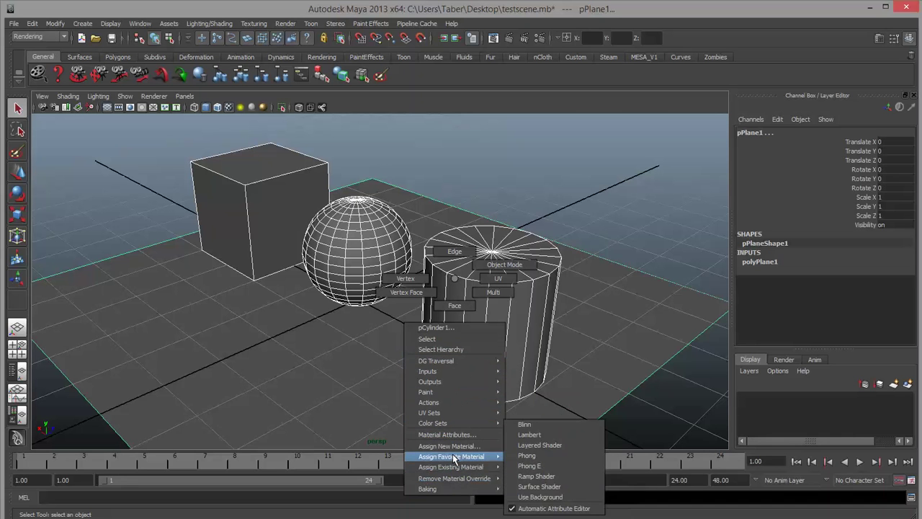
pyautogui.moveTo(458, 466)
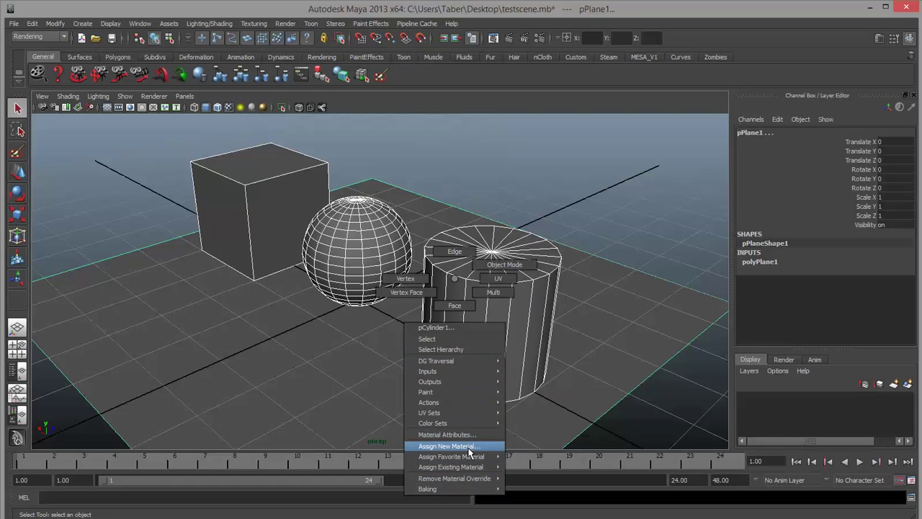
pyautogui.click(469, 451)
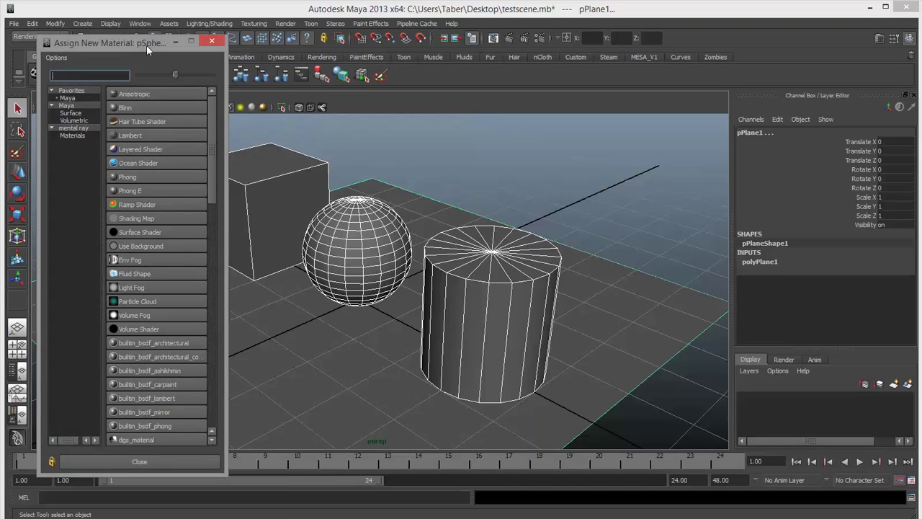
pyautogui.moveTo(146, 44); pyautogui.dragTo(294, 40)
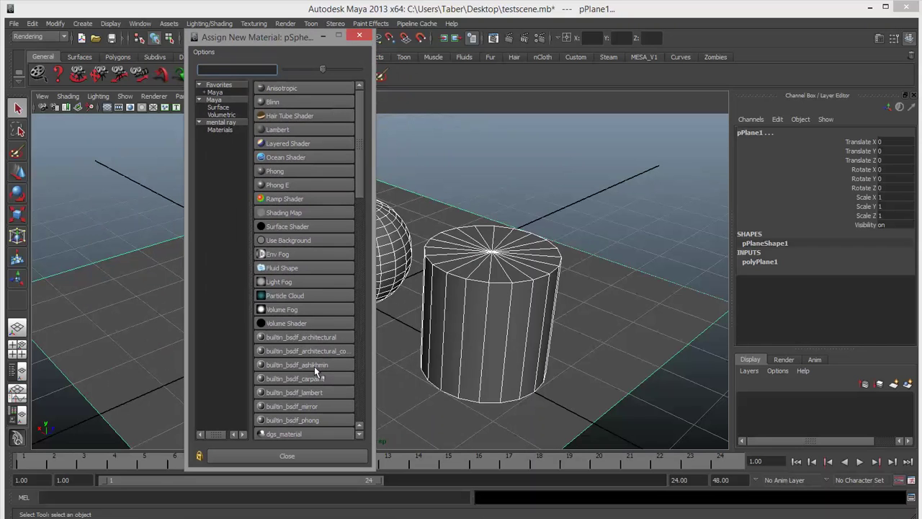
pyautogui.click(216, 92)
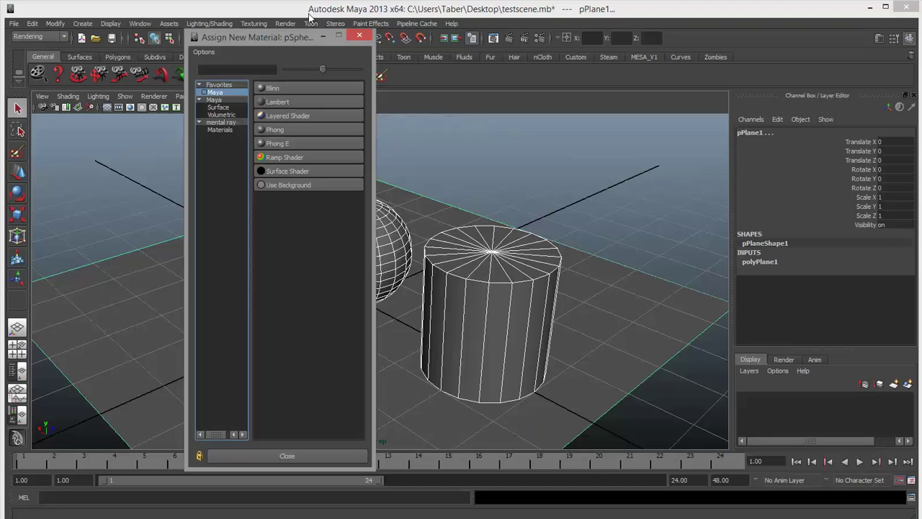
pyautogui.click(360, 36)
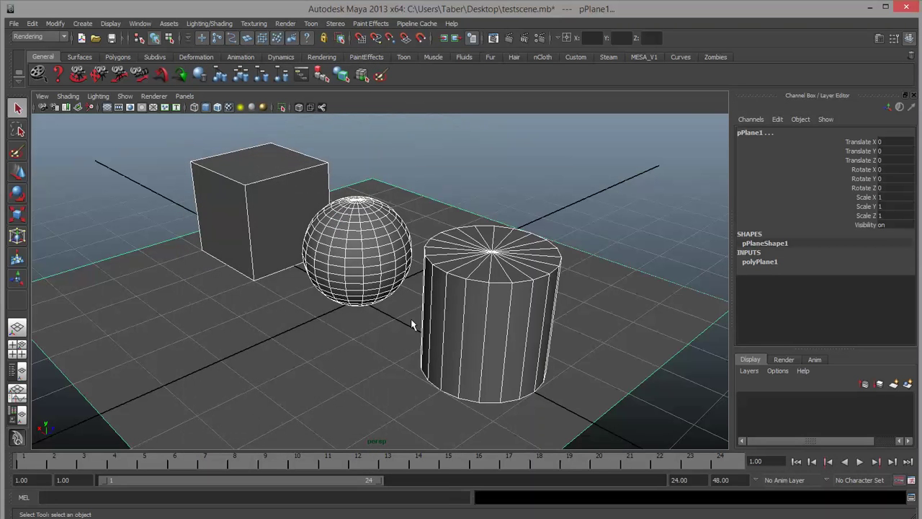
# Step: Assign the existing lambert1 material to all the selected objects
pyautogui.moveTo(400, 302); pyautogui.dragTo(493, 480, button='right')
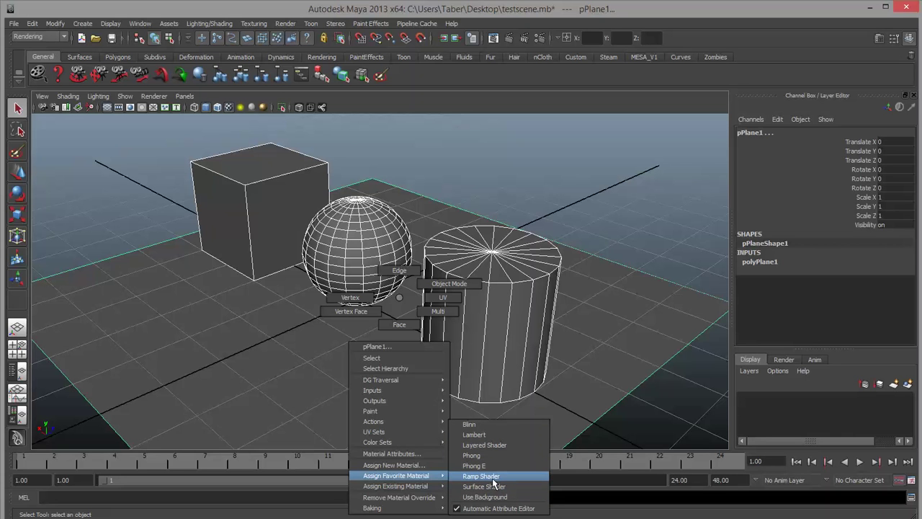
pyautogui.moveTo(493, 483)
pyautogui.mouseDown(button='right')
pyautogui.moveTo(486, 426)
pyautogui.moveTo(484, 486)
pyautogui.moveTo(433, 477)
pyautogui.moveTo(398, 492)
pyautogui.moveTo(492, 497)
pyautogui.moveTo(485, 493)
pyautogui.mouseUp(button='right')
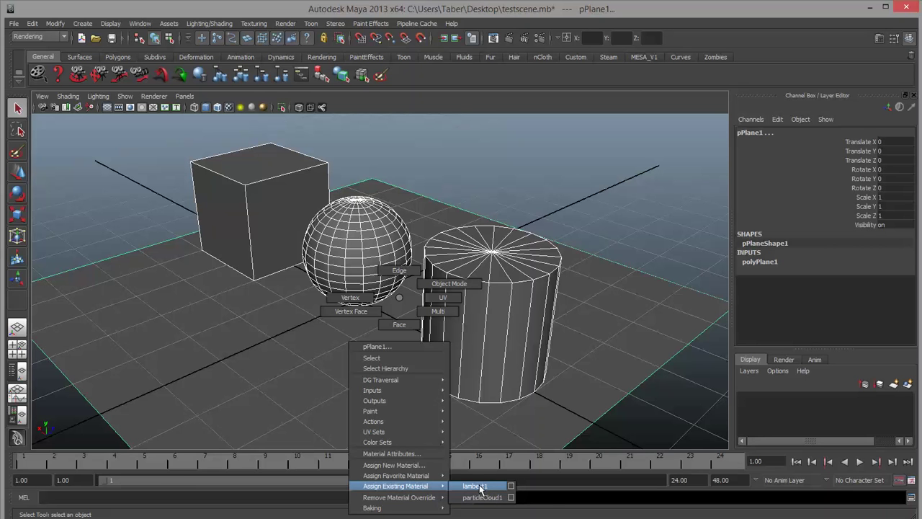
pyautogui.click(475, 486)
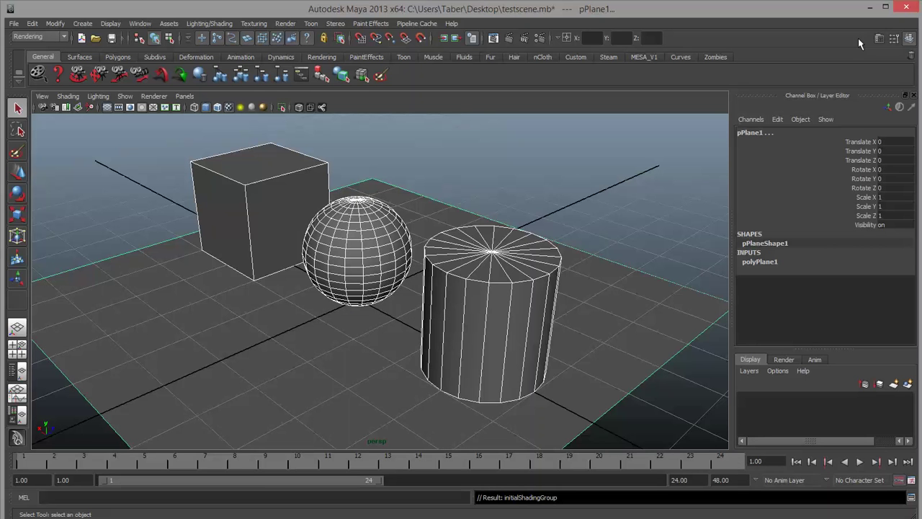
# Step: Show the Attribute Editor and examine the name and common material attributes of lambert1
pyautogui.click(878, 41)
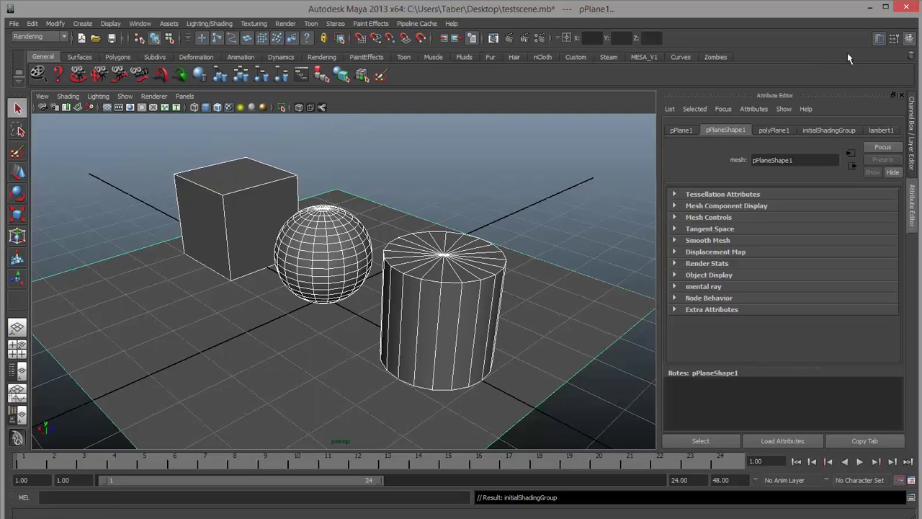
pyautogui.click(878, 37)
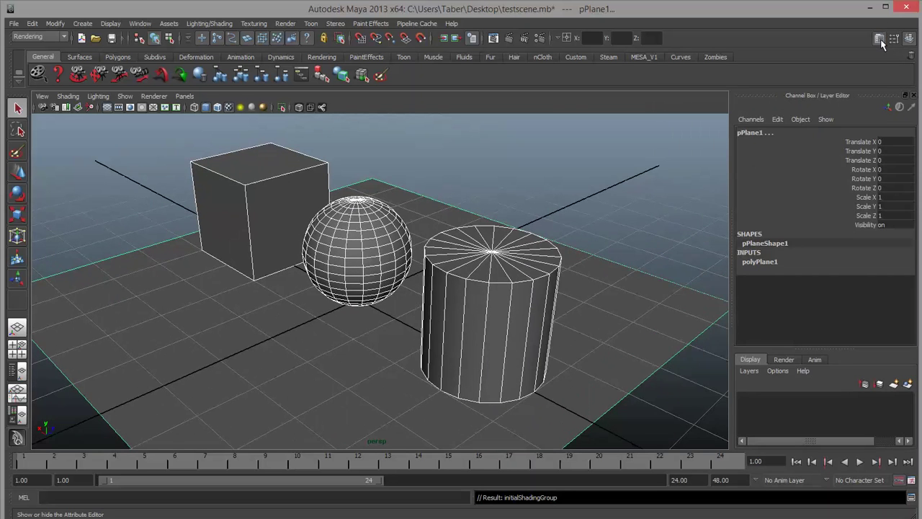
pyautogui.click(878, 37)
pyautogui.click(880, 129)
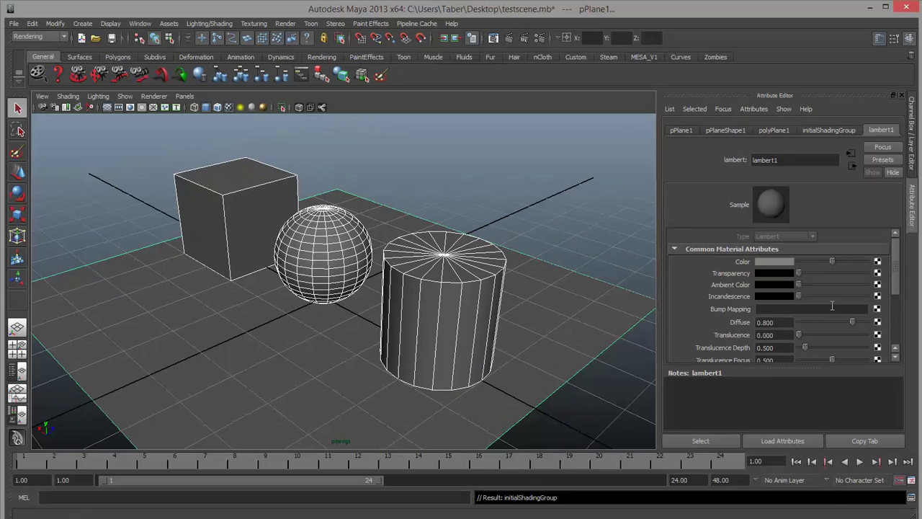
pyautogui.scroll(-3, 818, 296)
pyautogui.scroll(3, 818, 296)
pyautogui.doubleClick(792, 160)
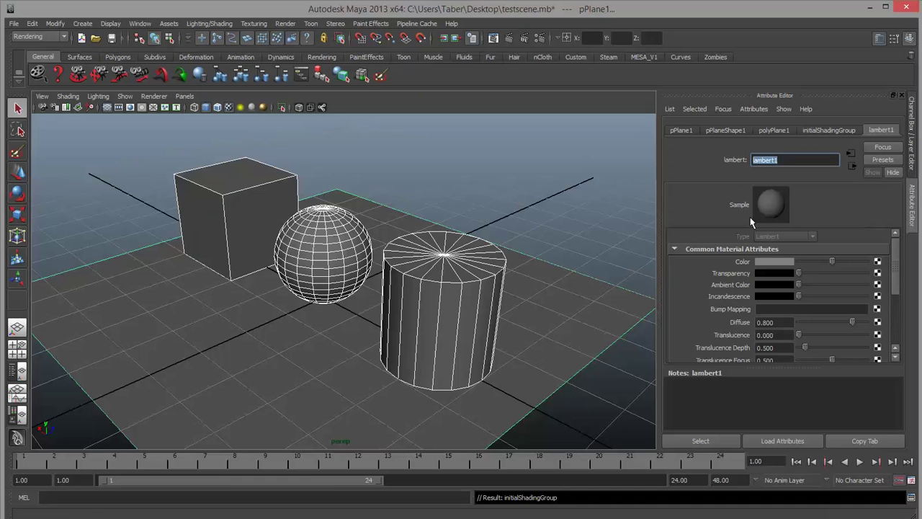
pyautogui.click(473, 154)
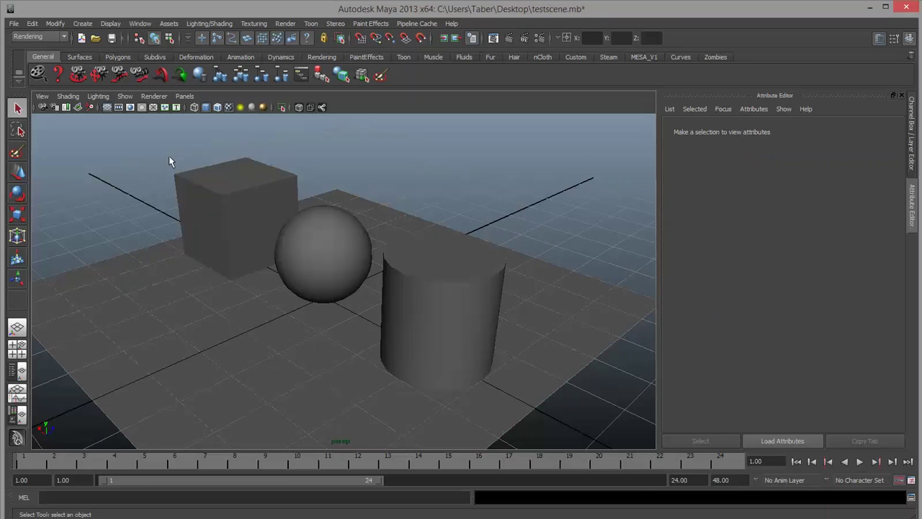
# Step: Select the cube, sphere, cylinder and plane and assign a new Lambert material to them
pyautogui.moveTo(167, 153); pyautogui.dragTo(503, 382)
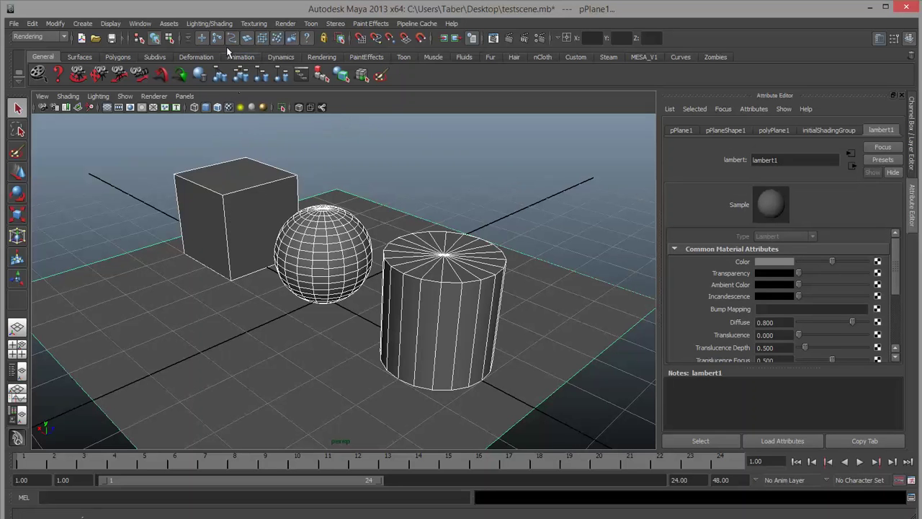
pyautogui.click(214, 23)
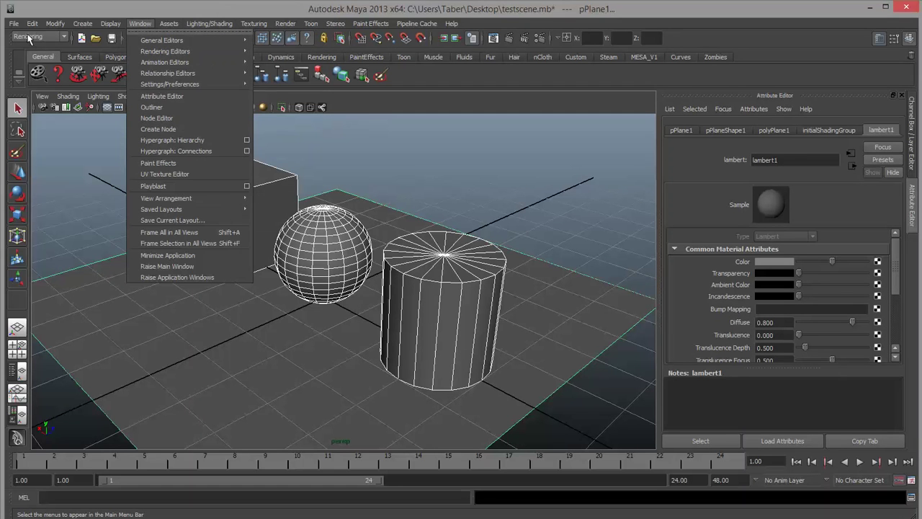
pyautogui.moveTo(223, 62)
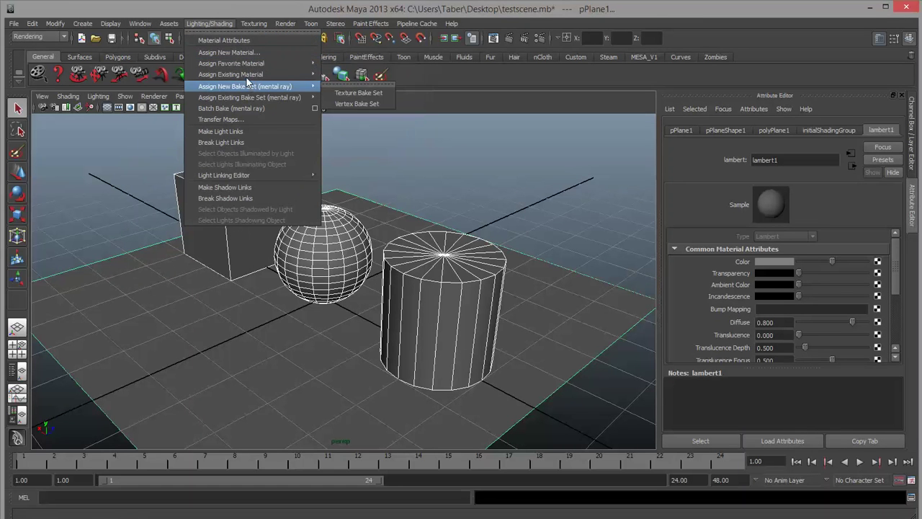
pyautogui.moveTo(245, 74)
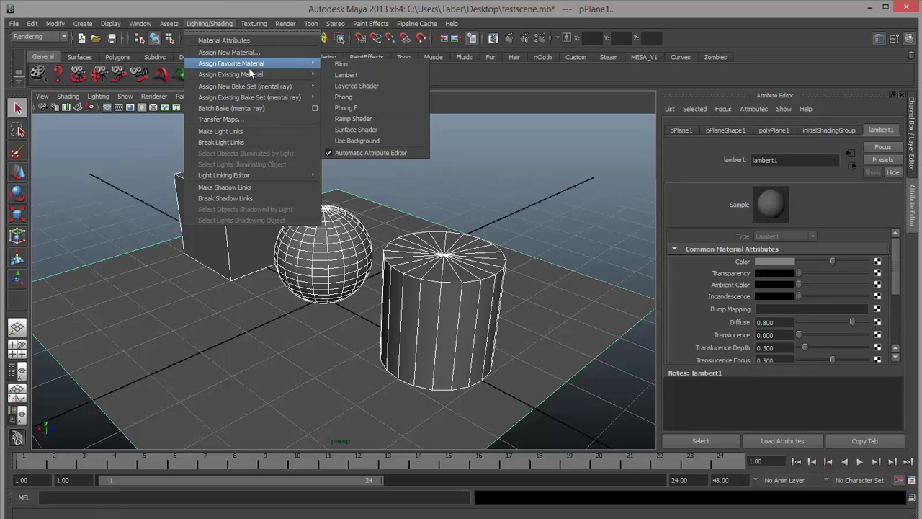
pyautogui.click(281, 16)
pyautogui.moveTo(350, 254)
pyautogui.mouseDown(button='right')
pyautogui.moveTo(361, 442)
pyautogui.moveTo(360, 430)
pyautogui.moveTo(448, 435)
pyautogui.mouseUp(button='right')
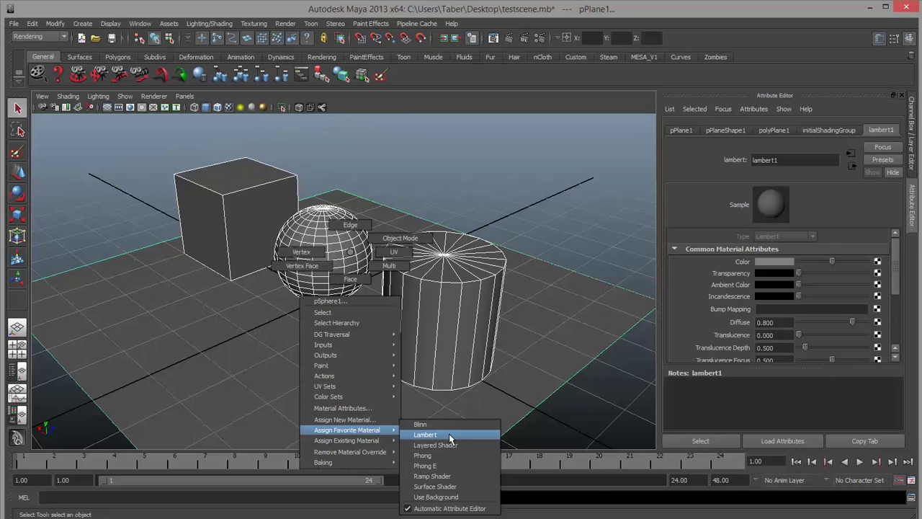
pyautogui.moveTo(449, 433); pyautogui.dragTo(449, 434, button='right')
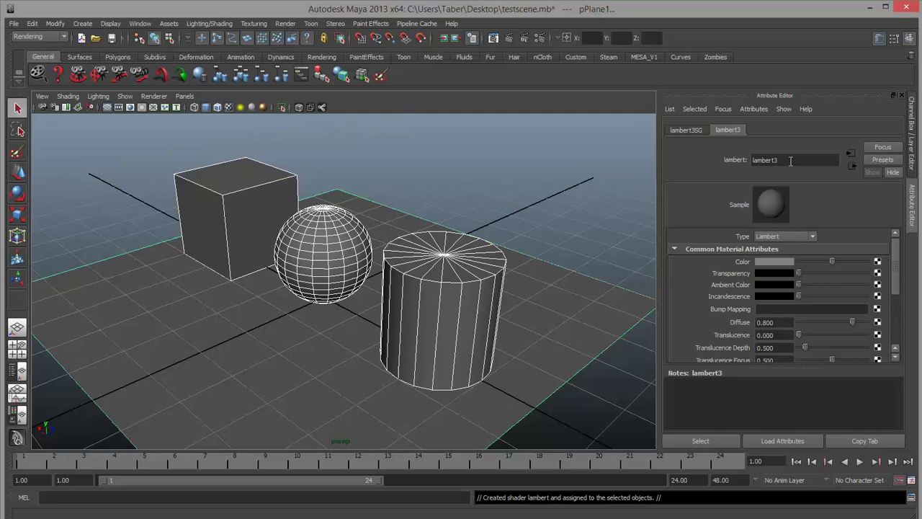
# Step: Rename the new Lambert material as Matte
pyautogui.doubleClick(790, 161)
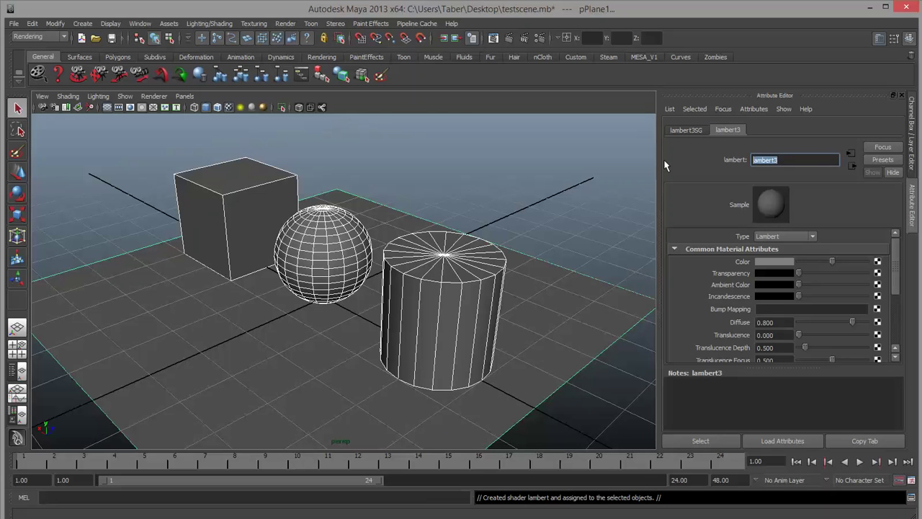
pyautogui.write('Matte')
pyautogui.press('Return')
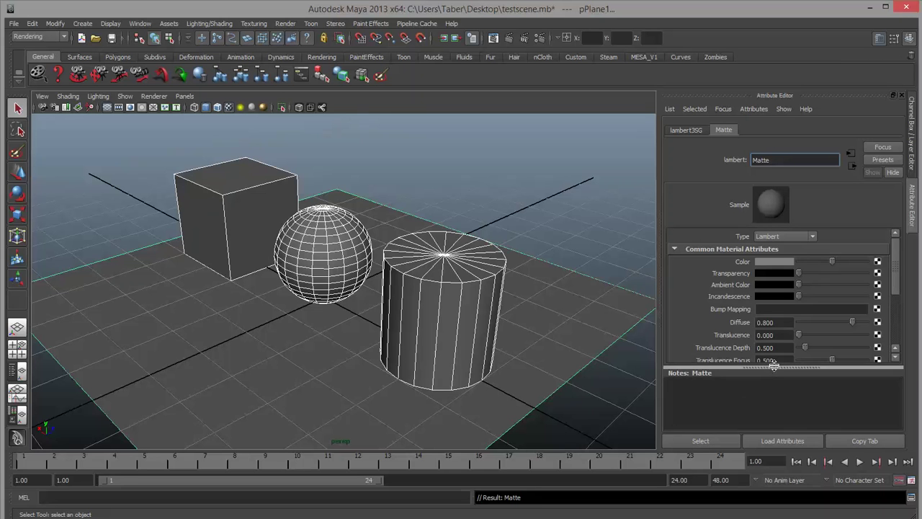
# Step: Enlarge the attribute area, try different colors on the Matte material, and set its color to the blue stored in the color history
pyautogui.moveTo(772, 365); pyautogui.dragTo(772, 424)
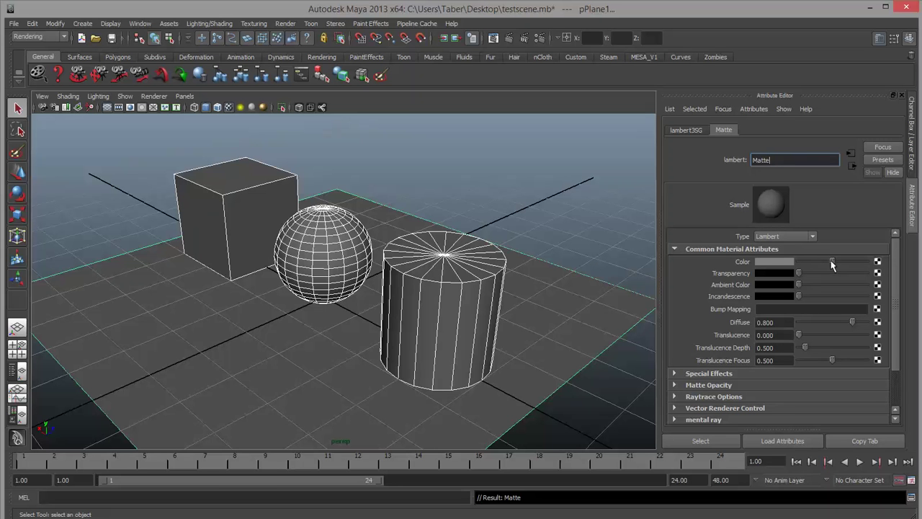
pyautogui.moveTo(831, 260)
pyautogui.mouseDown()
pyautogui.moveTo(868, 261)
pyautogui.moveTo(812, 269)
pyautogui.moveTo(879, 272)
pyautogui.moveTo(832, 263)
pyautogui.moveTo(921, 261)
pyautogui.moveTo(833, 264)
pyautogui.mouseUp()
pyautogui.click(775, 260)
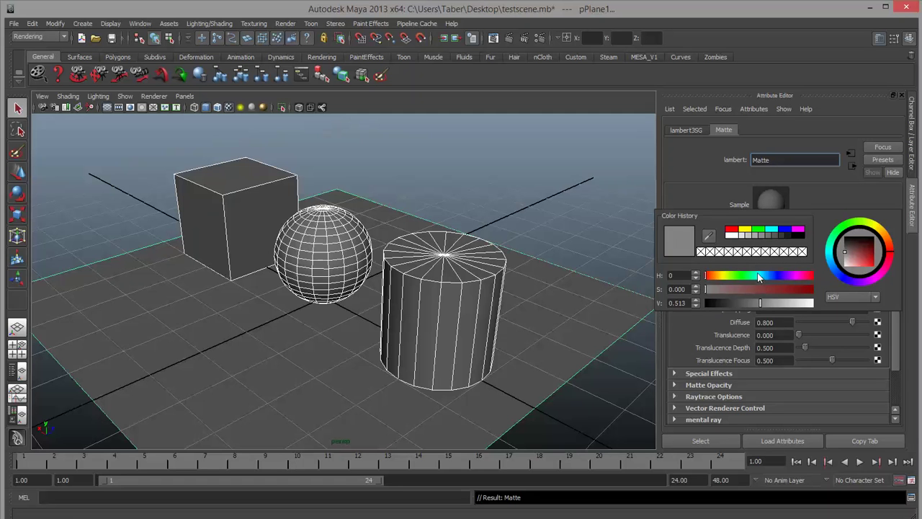
pyautogui.moveTo(758, 277); pyautogui.dragTo(788, 300)
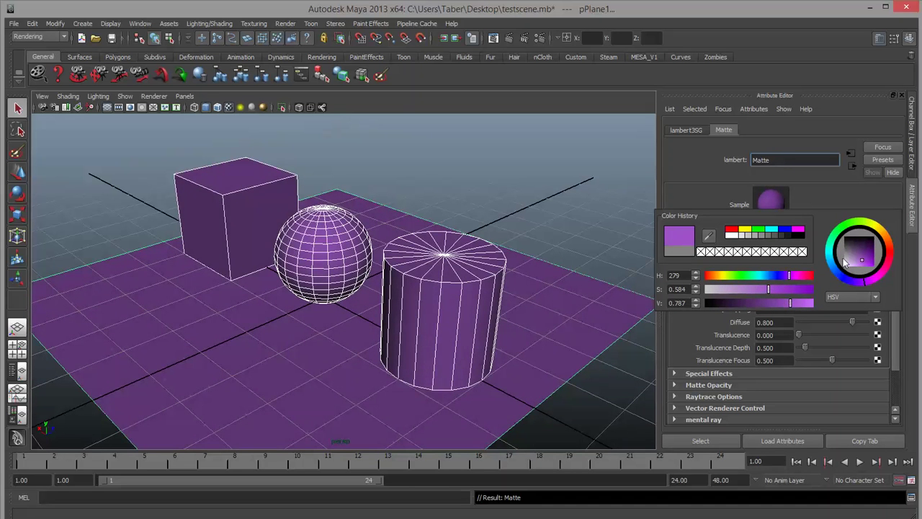
pyautogui.moveTo(885, 266); pyautogui.dragTo(836, 264)
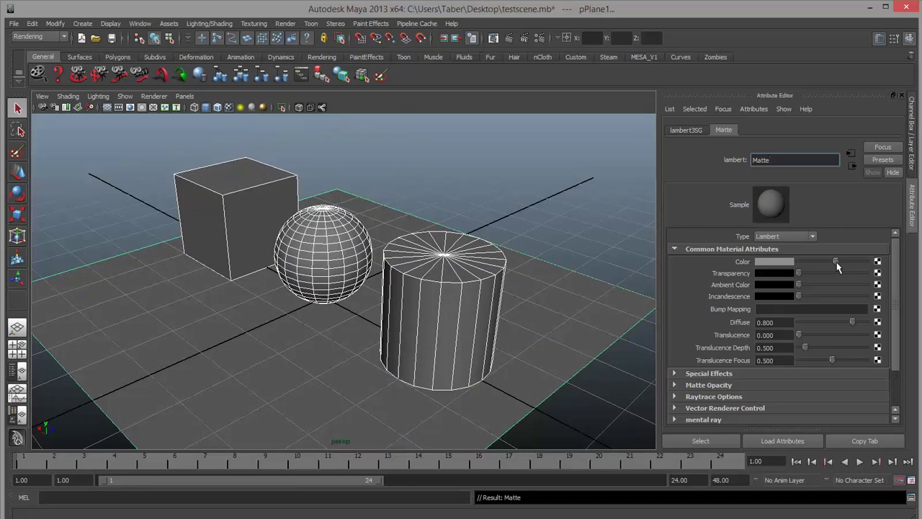
pyautogui.click(771, 262)
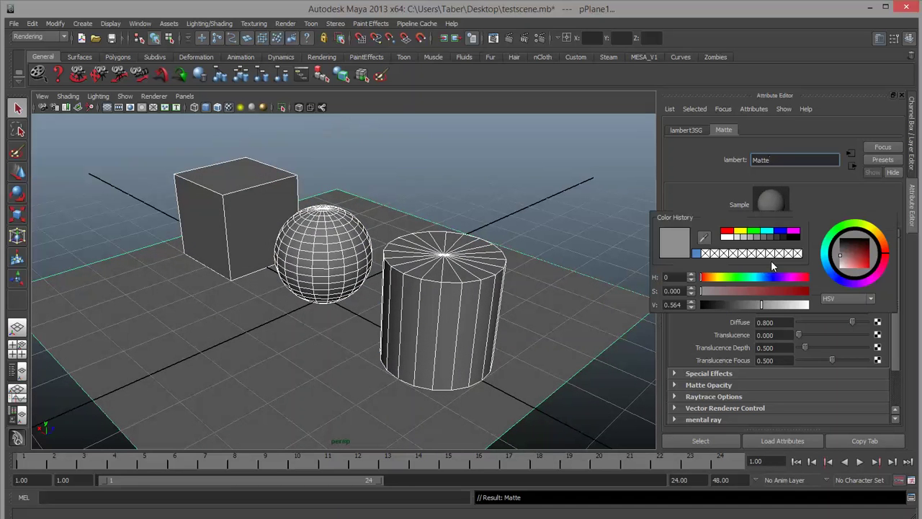
pyautogui.click(697, 254)
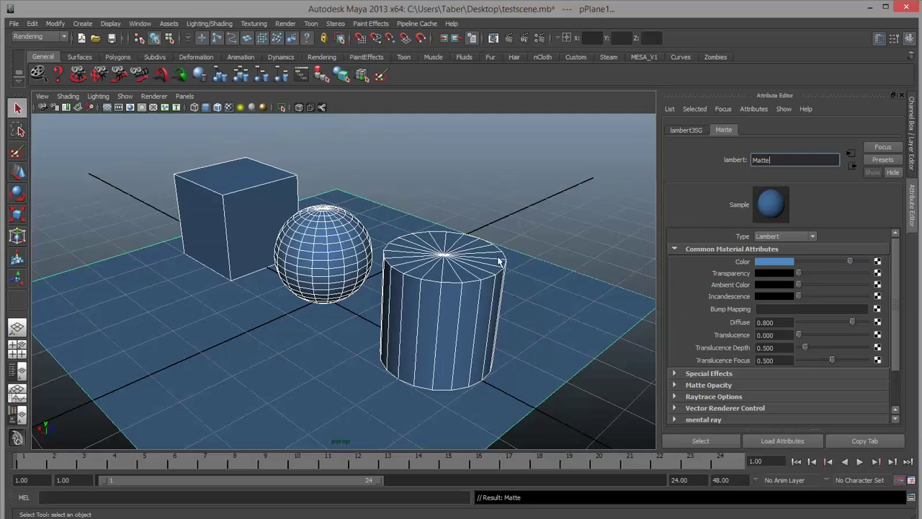
# Step: Examine the objects in wireframe and shaded display from several viewing angles and distances
pyautogui.moveTo(417, 297)
pyautogui.keyDown('alt'); pyautogui.mouseDown()
pyautogui.moveTo(489, 295)
pyautogui.moveTo(394, 312)
pyautogui.moveTo(385, 262)
pyautogui.moveTo(420, 303)
pyautogui.mouseUp(); pyautogui.keyUp('alt')
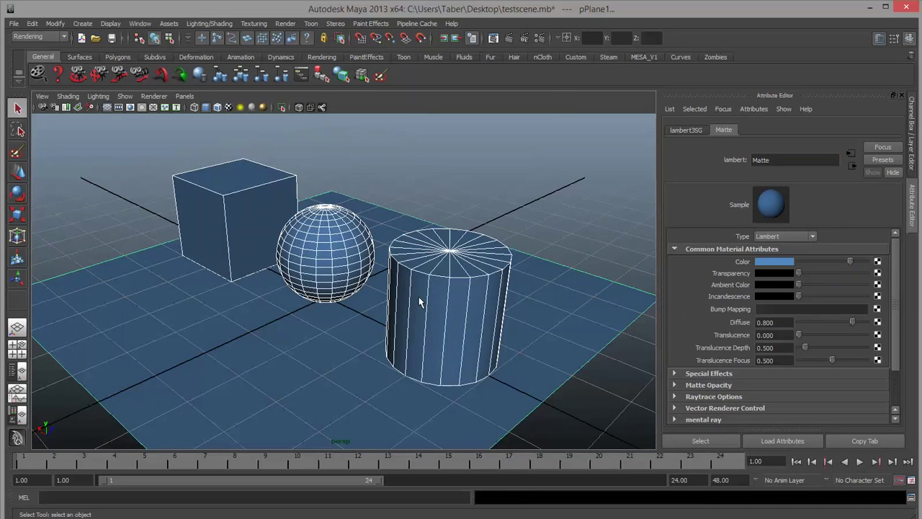
pyautogui.press('4')
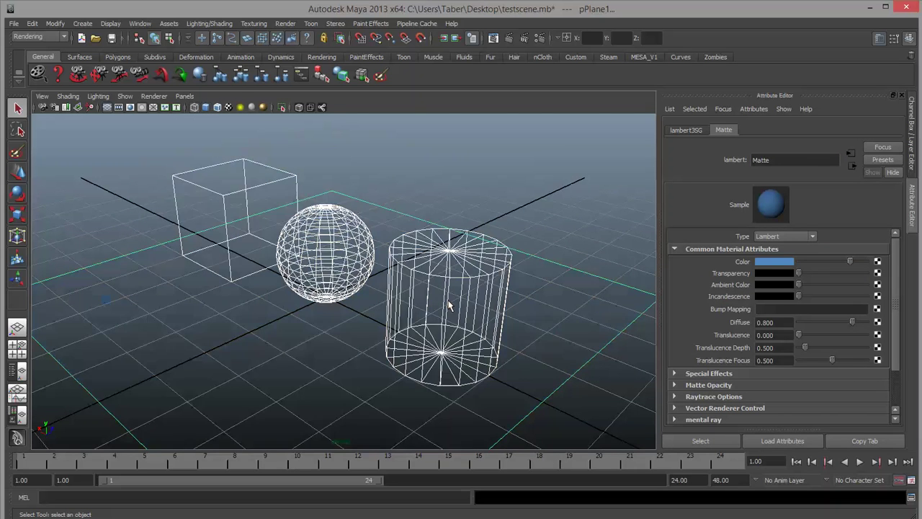
pyautogui.press('5')
pyautogui.keyDown('alt'); pyautogui.moveTo(448, 306); pyautogui.dragTo(484, 289); pyautogui.keyUp('alt')
pyautogui.scroll(2, 483, 289)
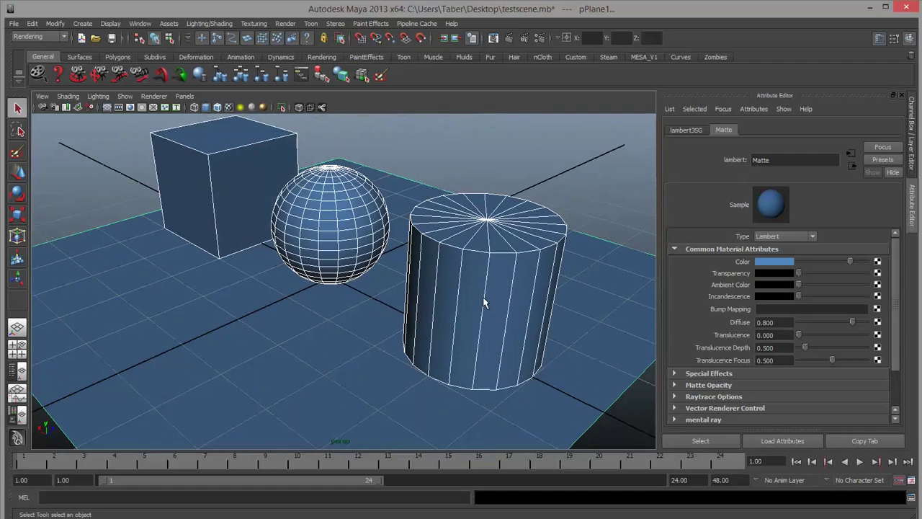
pyautogui.keyDown('alt'); pyautogui.moveTo(483, 304); pyautogui.dragTo(466, 303, button='right'); pyautogui.keyUp('alt')
pyautogui.keyDown('alt'); pyautogui.moveTo(466, 303); pyautogui.dragTo(450, 293); pyautogui.keyUp('alt')
pyautogui.keyDown('alt'); pyautogui.moveTo(450, 294); pyautogui.dragTo(477, 301, button='right'); pyautogui.keyUp('alt')
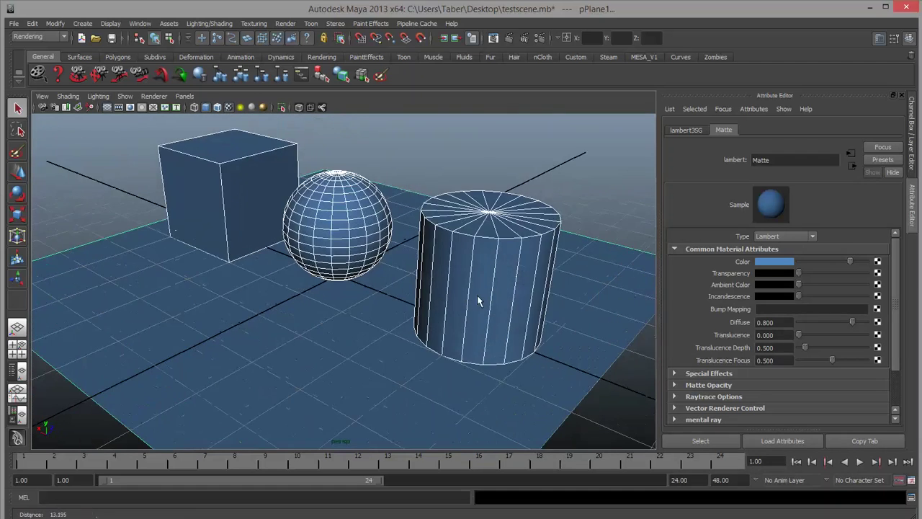
pyautogui.keyDown('alt'); pyautogui.moveTo(477, 301); pyautogui.dragTo(511, 320); pyautogui.keyUp('alt')
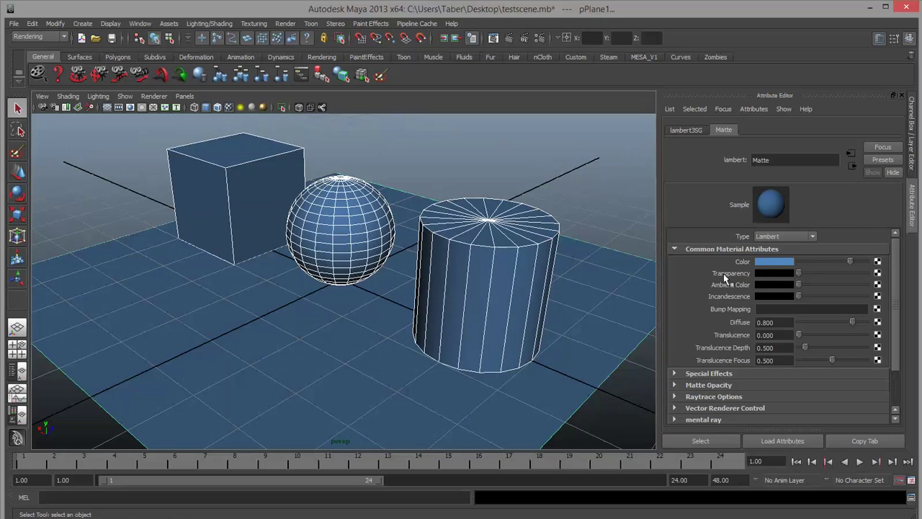
# Step: Raise the Matte material's transparency to dark gray and inspect the see-through objects while deselected
pyautogui.moveTo(798, 273); pyautogui.dragTo(822, 273)
pyautogui.click(569, 201)
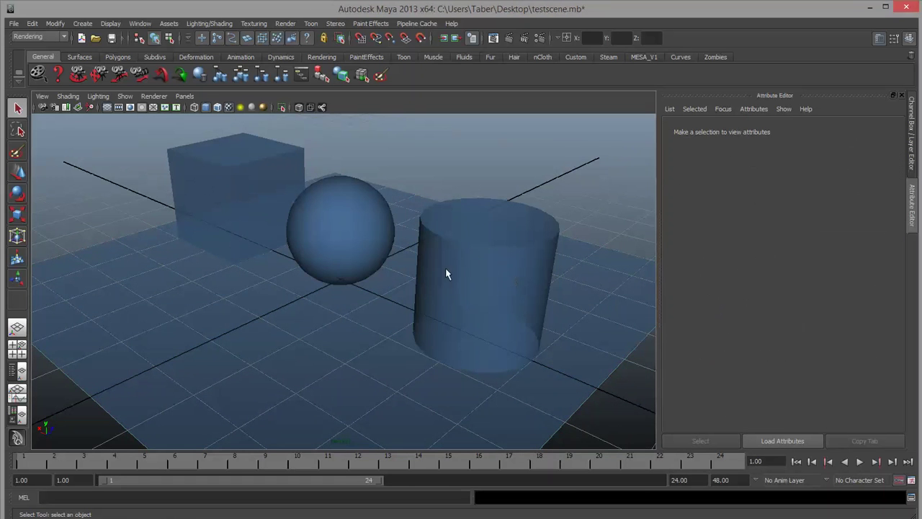
pyautogui.keyDown('alt'); pyautogui.moveTo(360, 226); pyautogui.dragTo(339, 269); pyautogui.keyUp('alt')
pyautogui.moveTo(203, 167); pyautogui.dragTo(641, 387)
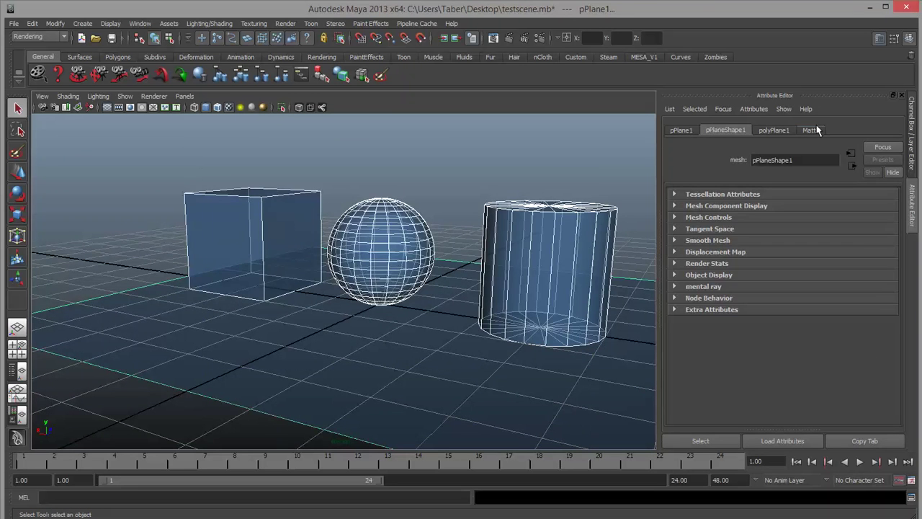
pyautogui.click(405, 172)
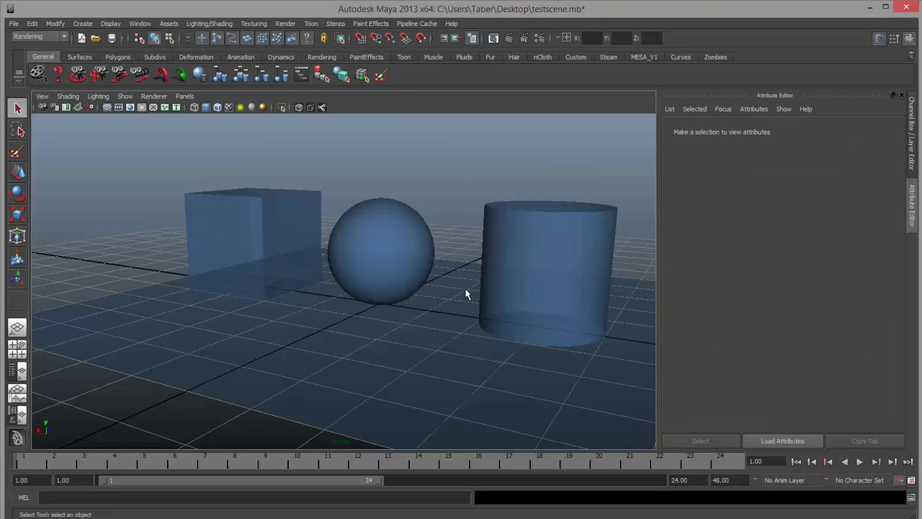
pyautogui.moveTo(465, 294)
pyautogui.keyDown('alt'); pyautogui.mouseDown()
pyautogui.moveTo(457, 290)
pyautogui.moveTo(485, 313)
pyautogui.moveTo(469, 281)
pyautogui.mouseUp(); pyautogui.keyUp('alt')
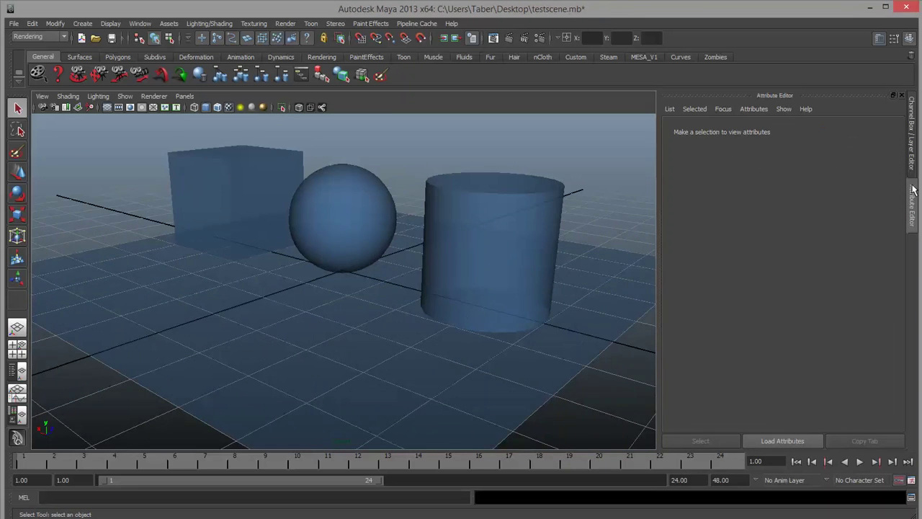
# Step: Select the cube and review its pCube1, pCubeShape1, polyCube1 and Matte attributes
pyautogui.click(500, 248)
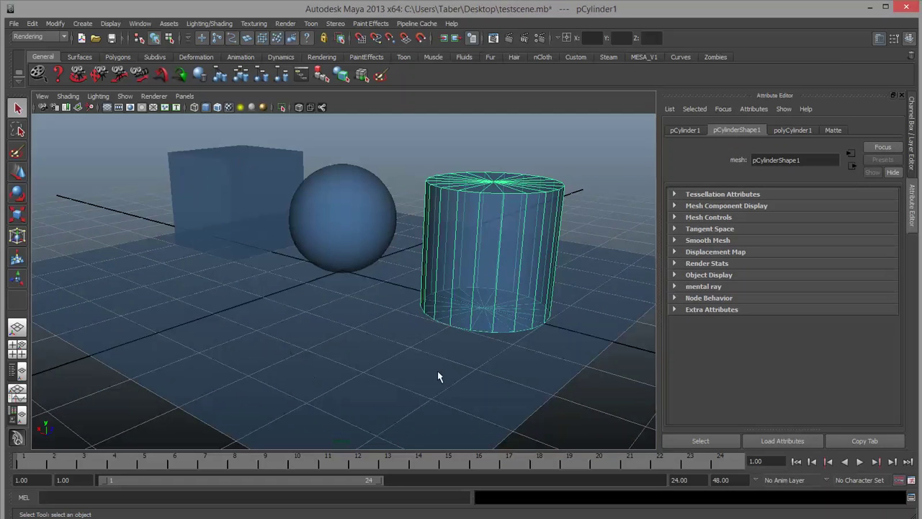
pyautogui.click(341, 207)
pyautogui.click(221, 170)
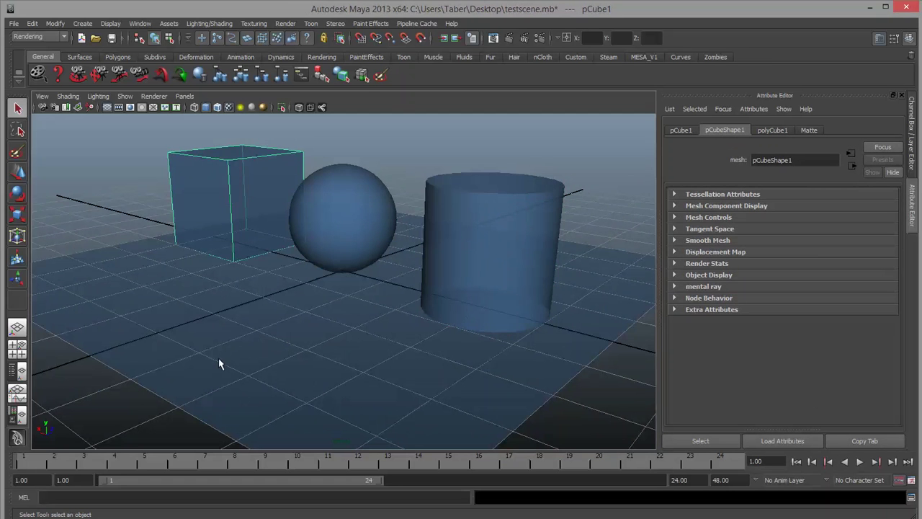
pyautogui.click(676, 130)
pyautogui.click(739, 129)
pyautogui.click(773, 129)
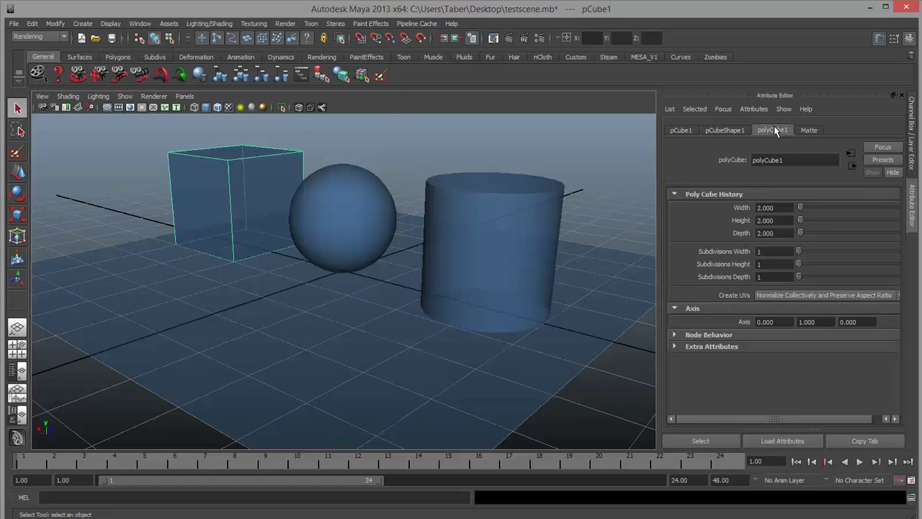
pyautogui.click(677, 130)
pyautogui.click(733, 131)
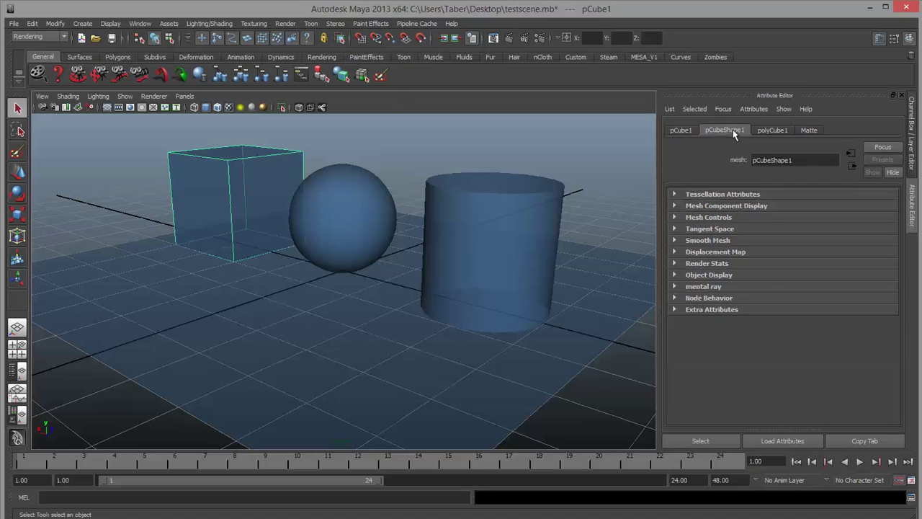
pyautogui.click(772, 131)
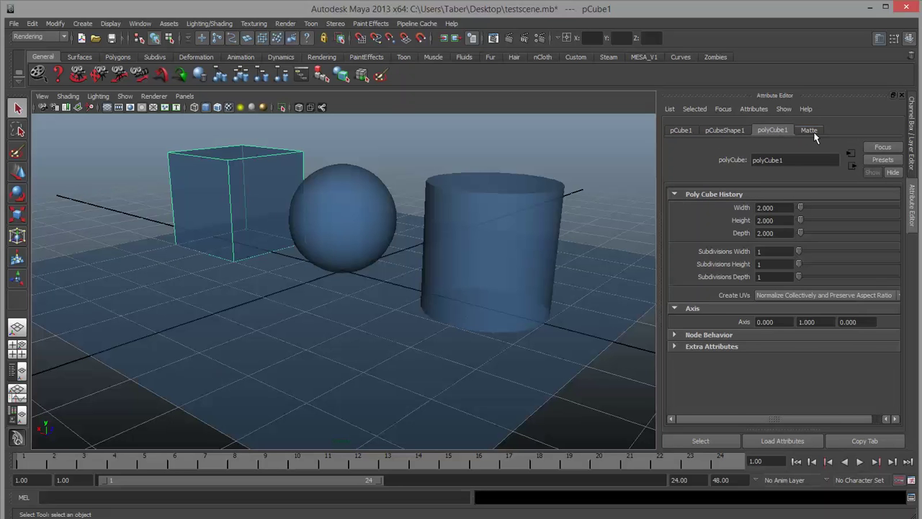
pyautogui.click(810, 131)
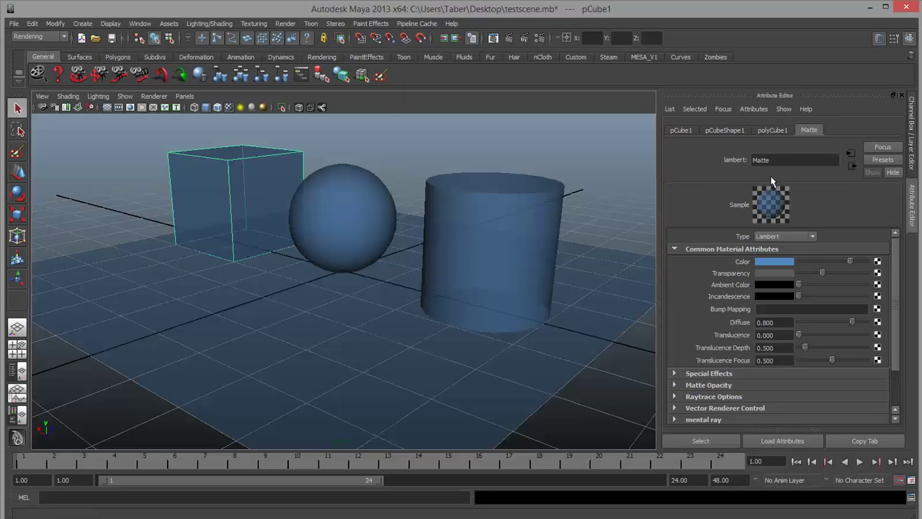
# Step: Check the Matte attributes on the cylinder and the sphere, and open the sphere's material attributes directly
pyautogui.click(478, 226)
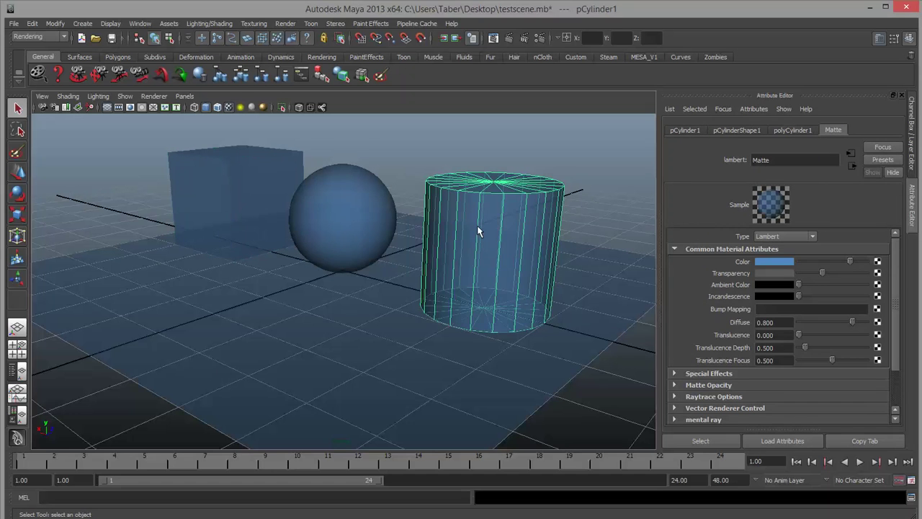
pyautogui.keyDown('alt'); pyautogui.moveTo(388, 271); pyautogui.dragTo(377, 268); pyautogui.keyUp('alt')
pyautogui.click(367, 249)
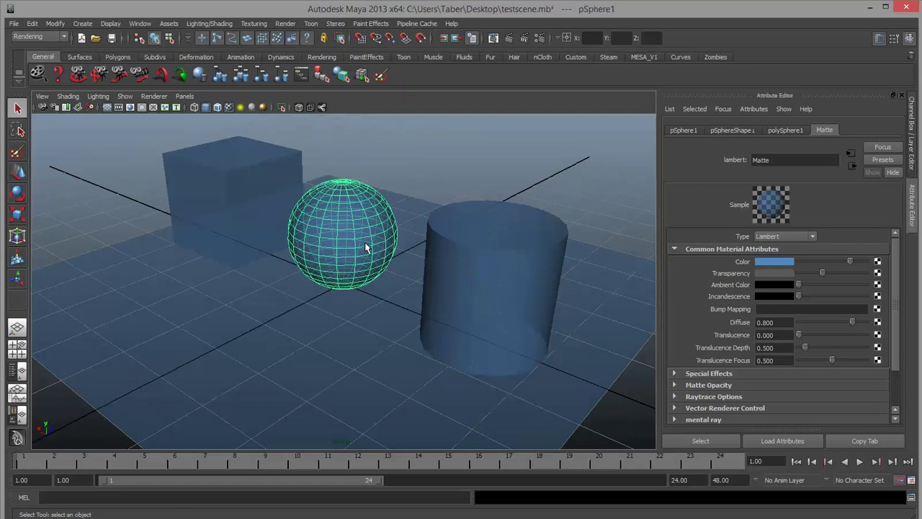
pyautogui.rightClick(377, 253)
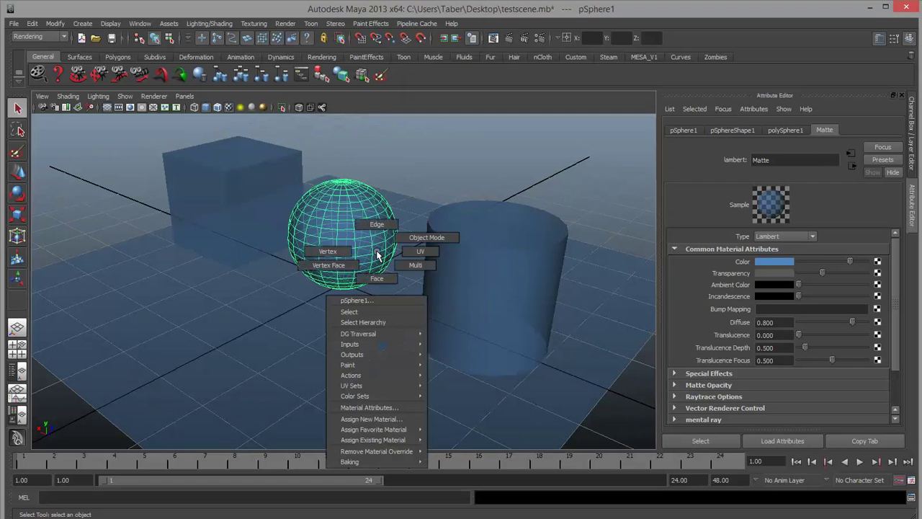
pyautogui.click(371, 407)
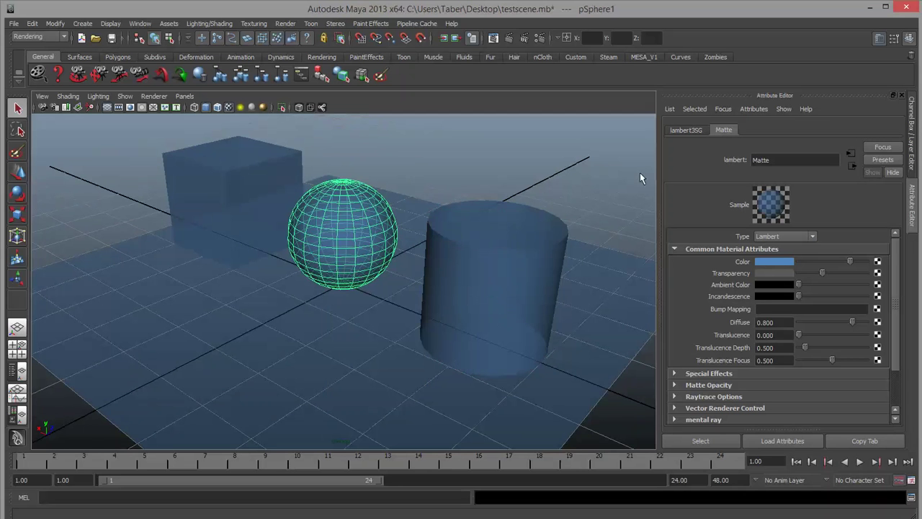
pyautogui.scroll(-2, 425, 243)
pyautogui.scroll(2, 426, 243)
# Step: Select all four objects, raise the Matte material's transparency further, and view them deselected
pyautogui.moveTo(239, 121); pyautogui.dragTo(581, 360)
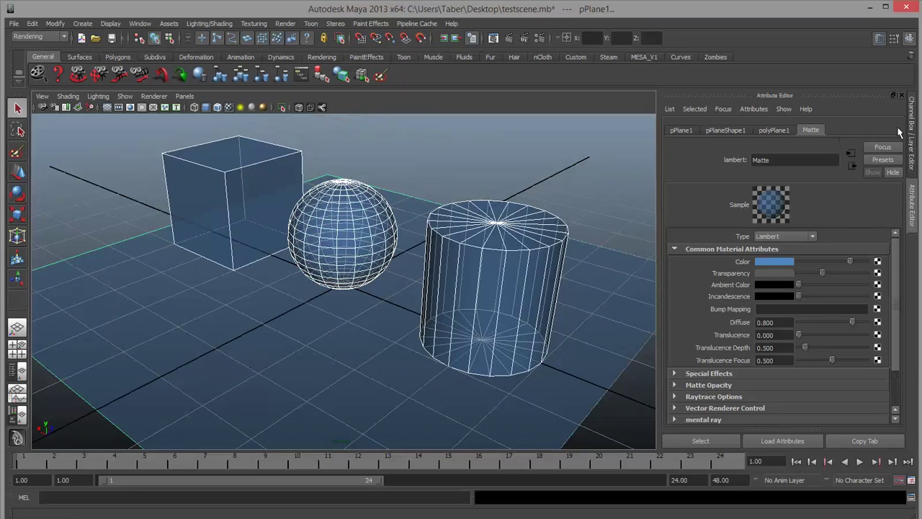
pyautogui.scroll(-4, 591, 206)
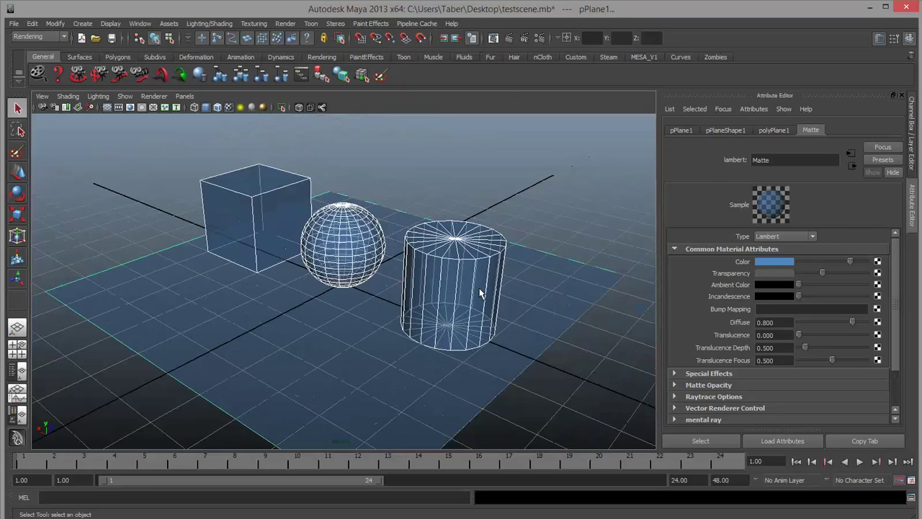
pyautogui.keyDown('alt'); pyautogui.moveTo(405, 290); pyautogui.dragTo(536, 297, button='right'); pyautogui.keyUp('alt')
pyautogui.keyDown('alt'); pyautogui.moveTo(536, 297); pyautogui.dragTo(465, 286); pyautogui.keyUp('alt')
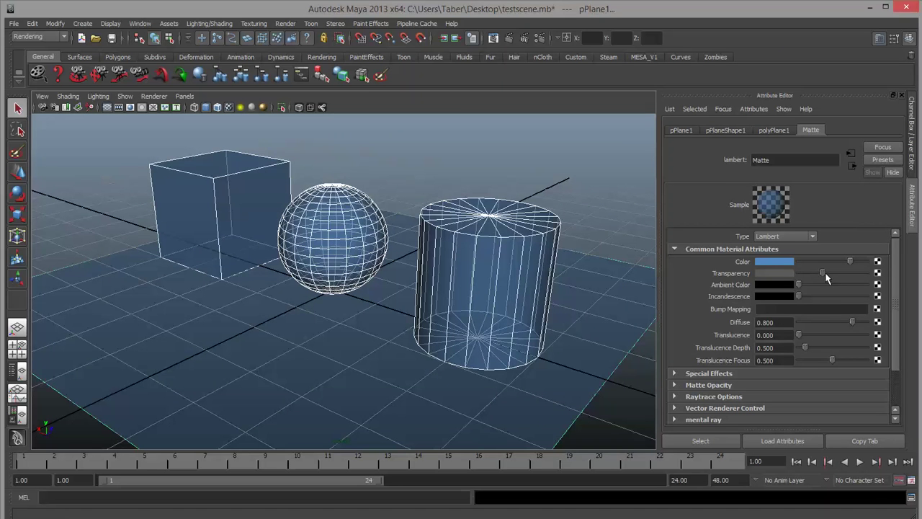
pyautogui.moveTo(825, 273); pyautogui.dragTo(844, 281)
pyautogui.click(558, 261)
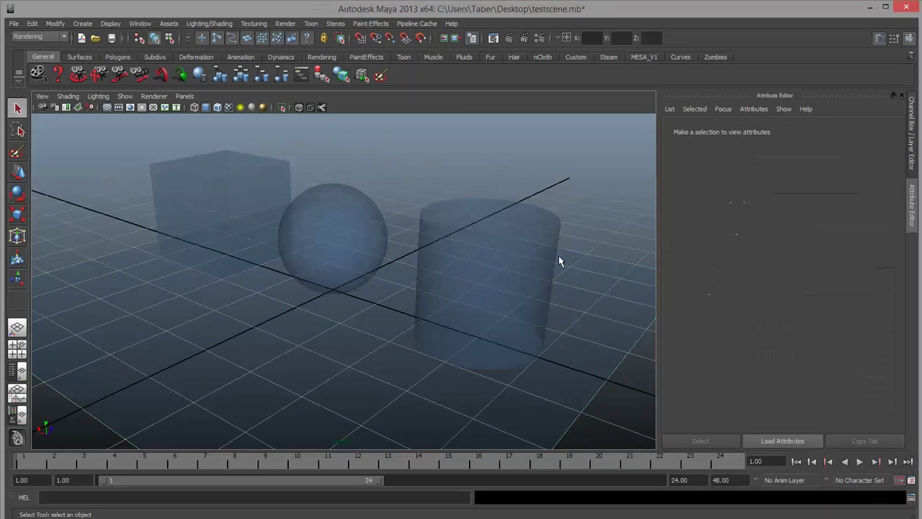
# Step: Reselect the four objects and turn off Selection Highlighting in the perspective view
pyautogui.click(533, 353)
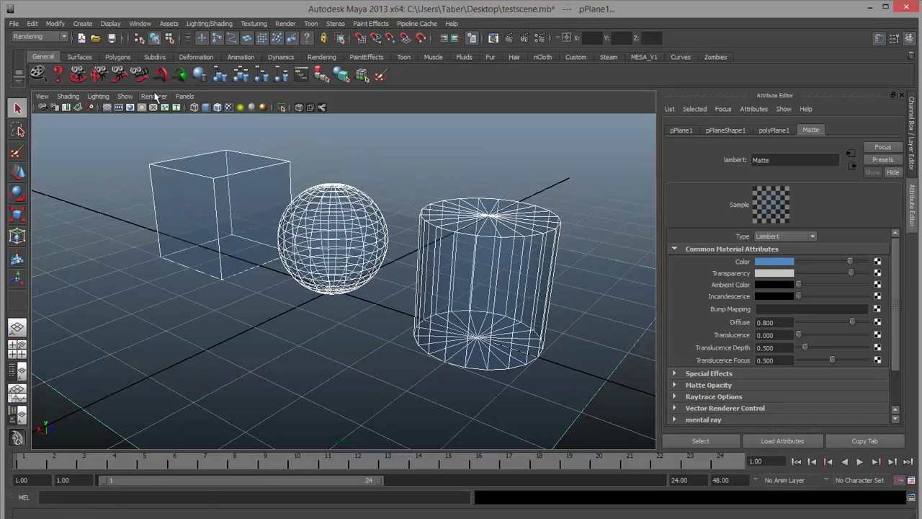
pyautogui.click(124, 96)
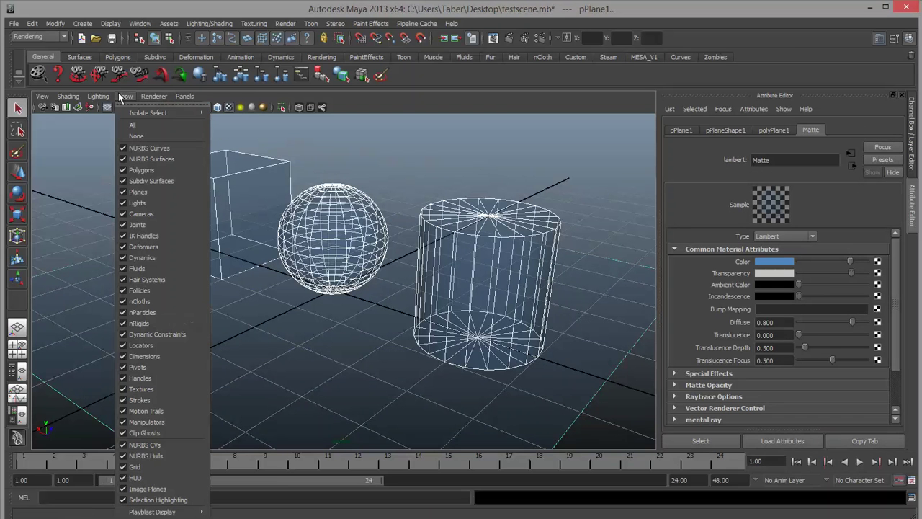
pyautogui.click(157, 500)
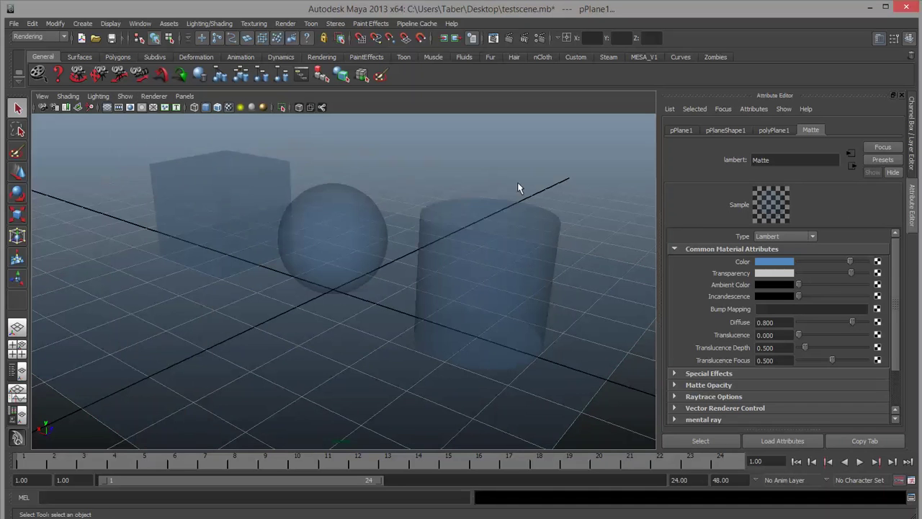
pyautogui.moveTo(519, 270)
pyautogui.keyDown('alt'); pyautogui.mouseDown()
pyautogui.moveTo(537, 274)
pyautogui.moveTo(506, 275)
pyautogui.mouseUp(); pyautogui.keyUp('alt')
# Step: Test full transparency on the Matte material, return its transparency to black, and raise its ambient color to white
pyautogui.moveTo(851, 273); pyautogui.dragTo(885, 274)
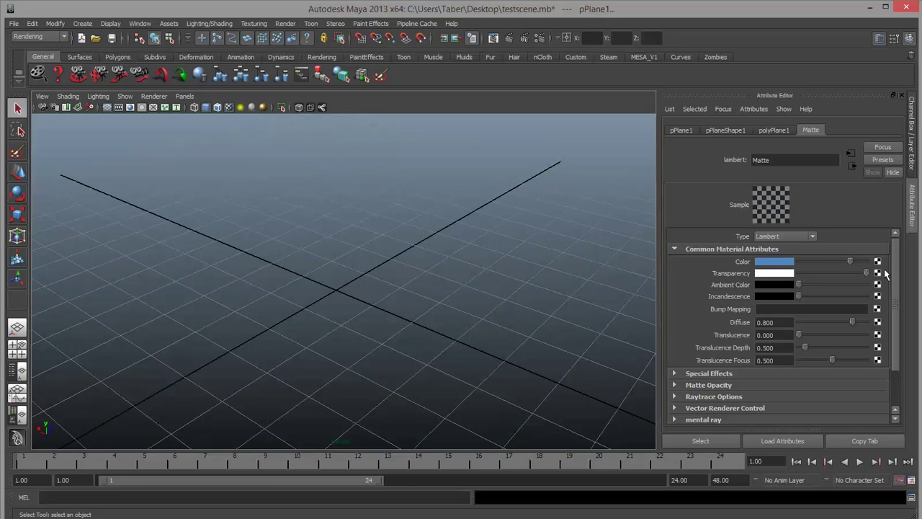
pyautogui.moveTo(886, 274); pyautogui.dragTo(788, 282)
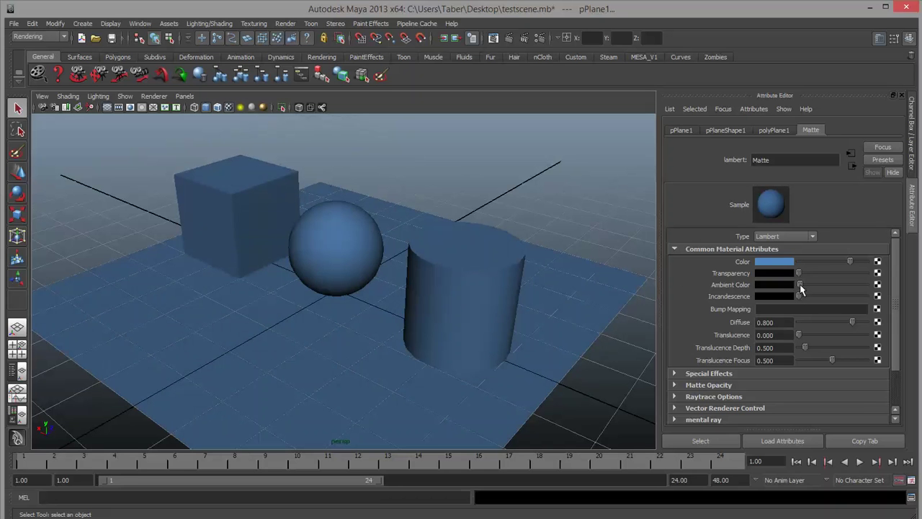
pyautogui.moveTo(800, 286); pyautogui.dragTo(877, 286)
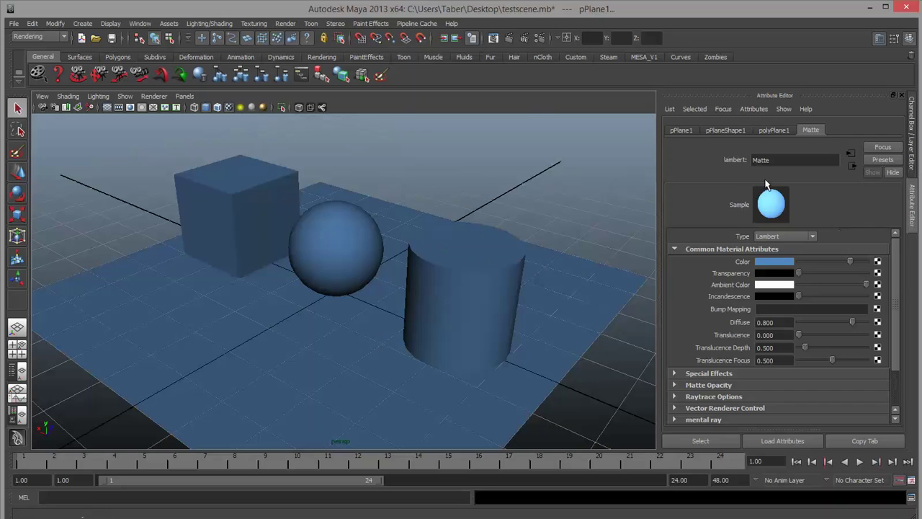
# Step: Vary the Matte material's ambient color between light grey and white, test it in yellow, and return it to black
pyautogui.moveTo(864, 284)
pyautogui.mouseDown()
pyautogui.moveTo(837, 287)
pyautogui.moveTo(854, 285)
pyautogui.mouseUp()
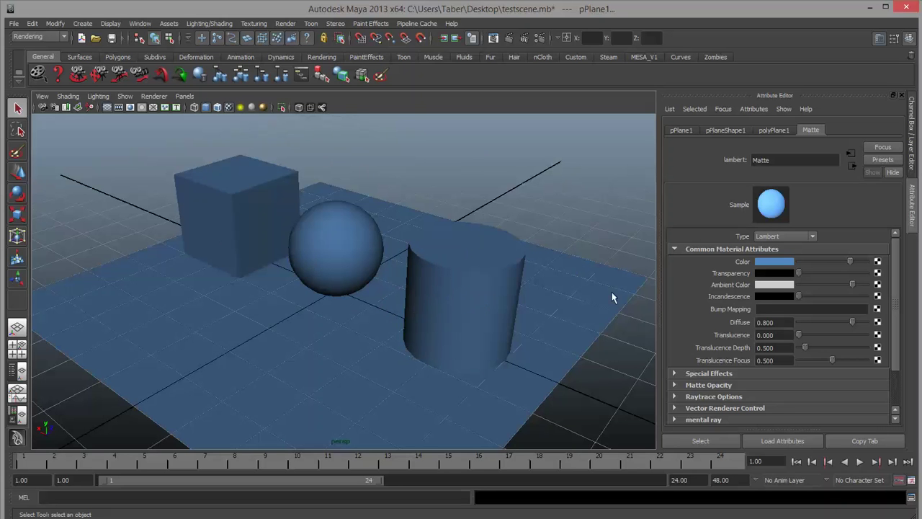
pyautogui.moveTo(833, 288); pyautogui.dragTo(877, 292)
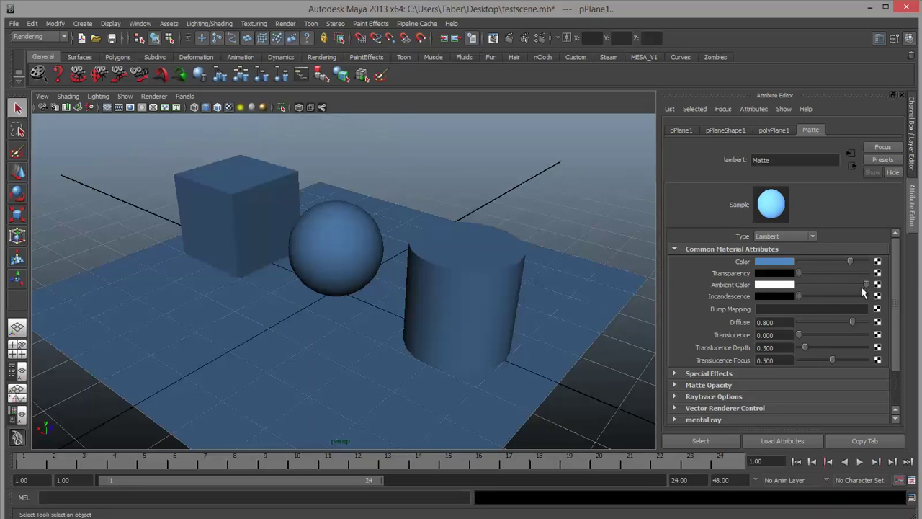
pyautogui.click(768, 289)
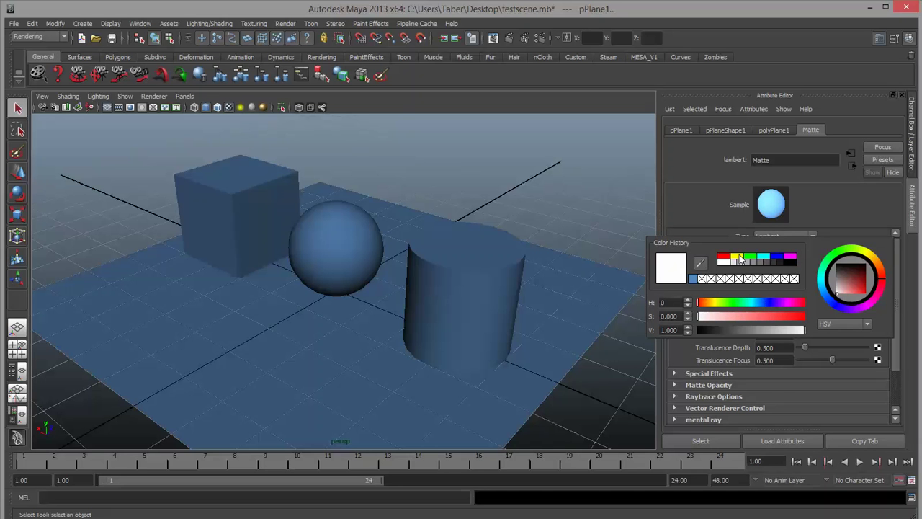
pyautogui.click(737, 258)
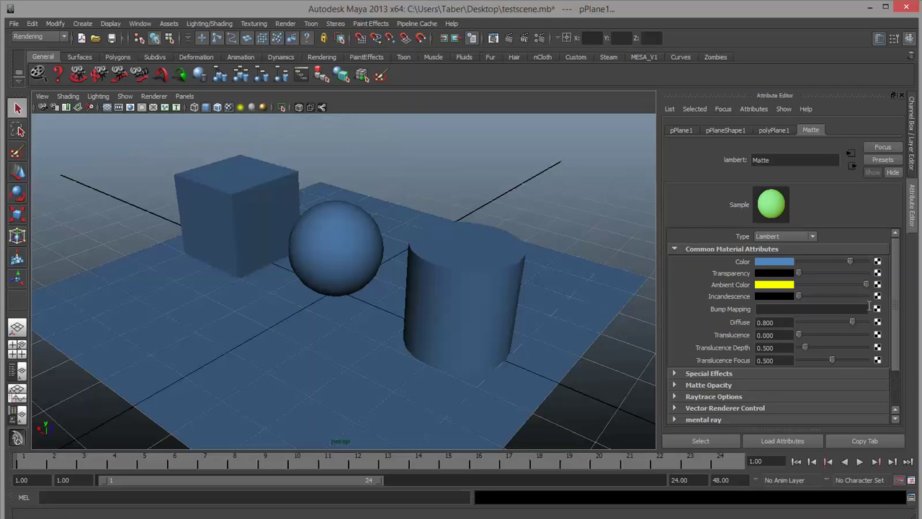
pyautogui.moveTo(867, 284); pyautogui.dragTo(791, 292)
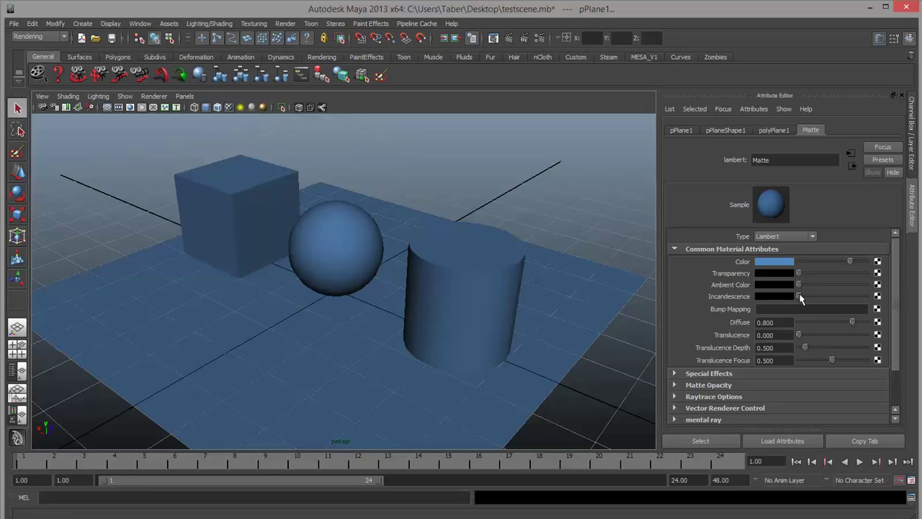
# Step: Test the Matte material's incandescence by raising it to mid-grey and tinting it dark red
pyautogui.moveTo(800, 298)
pyautogui.mouseDown()
pyautogui.moveTo(870, 302)
pyautogui.moveTo(829, 300)
pyautogui.mouseUp()
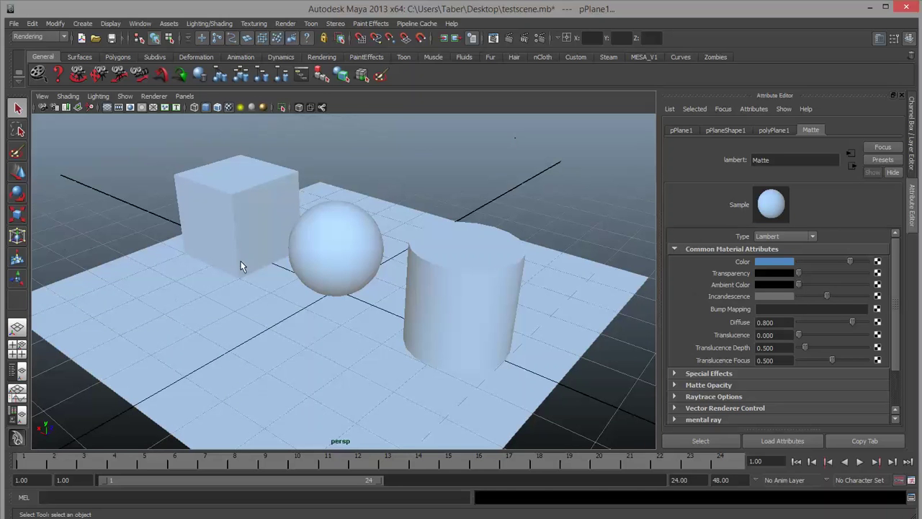
pyautogui.moveTo(826, 301); pyautogui.dragTo(835, 302)
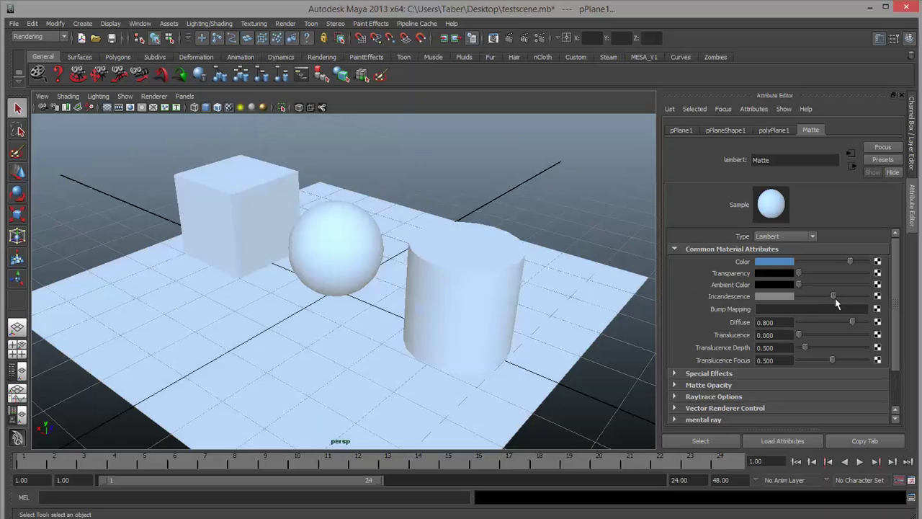
pyautogui.click(774, 296)
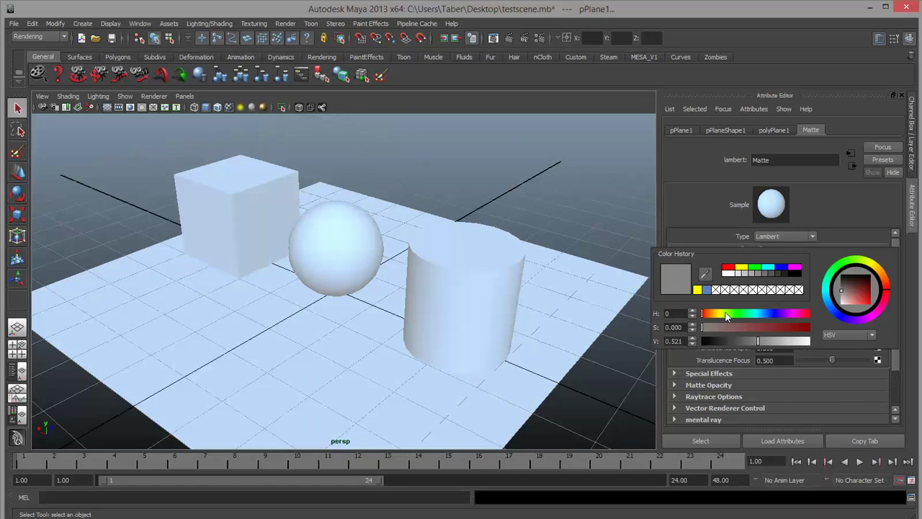
pyautogui.moveTo(742, 317); pyautogui.dragTo(805, 319)
pyautogui.click(793, 326)
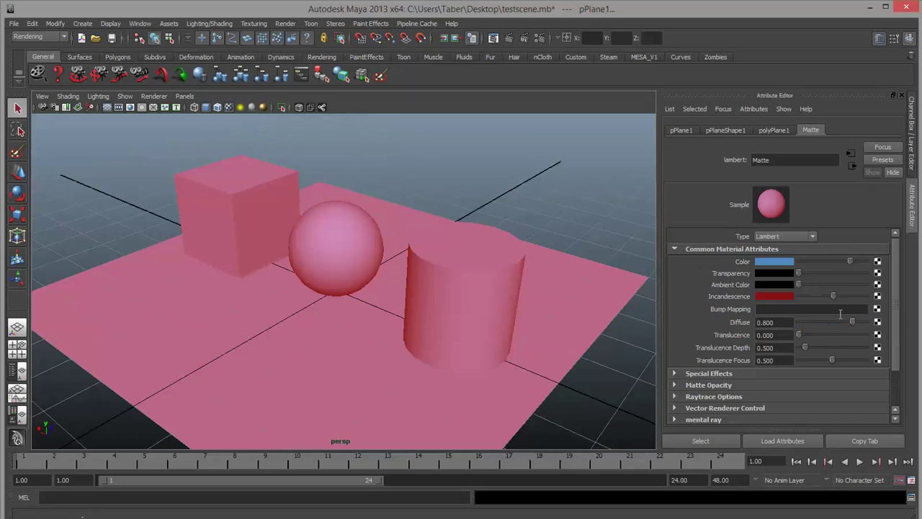
# Step: Reset the incandescence to black, test the transparency in grey and yellow, and return the transparency to black
pyautogui.moveTo(833, 296); pyautogui.dragTo(838, 276)
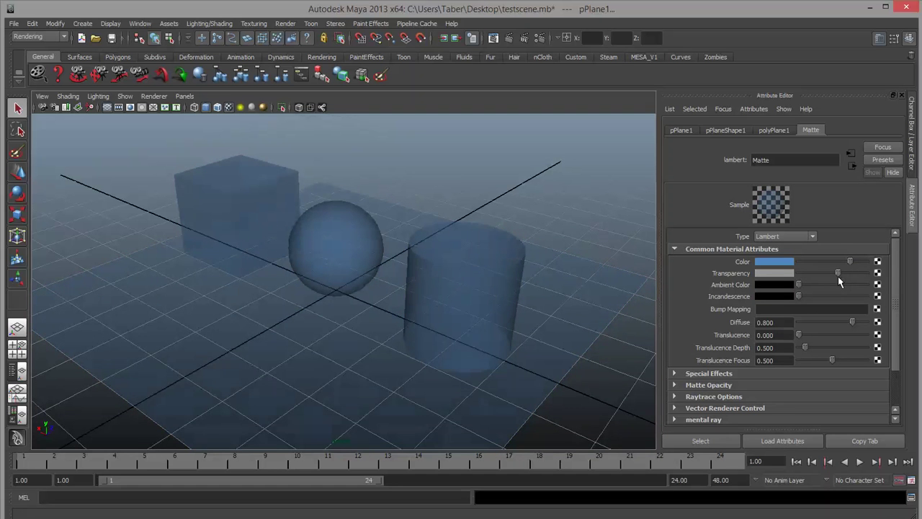
pyautogui.click(781, 274)
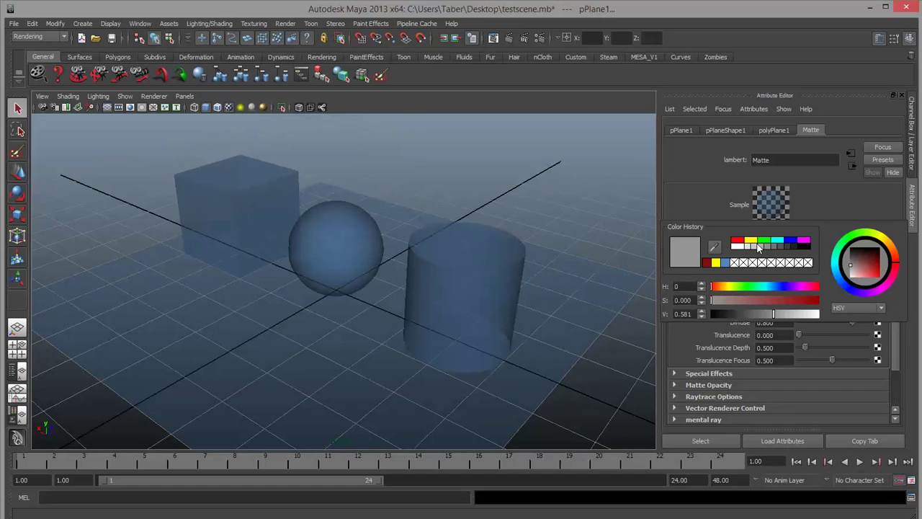
pyautogui.click(717, 263)
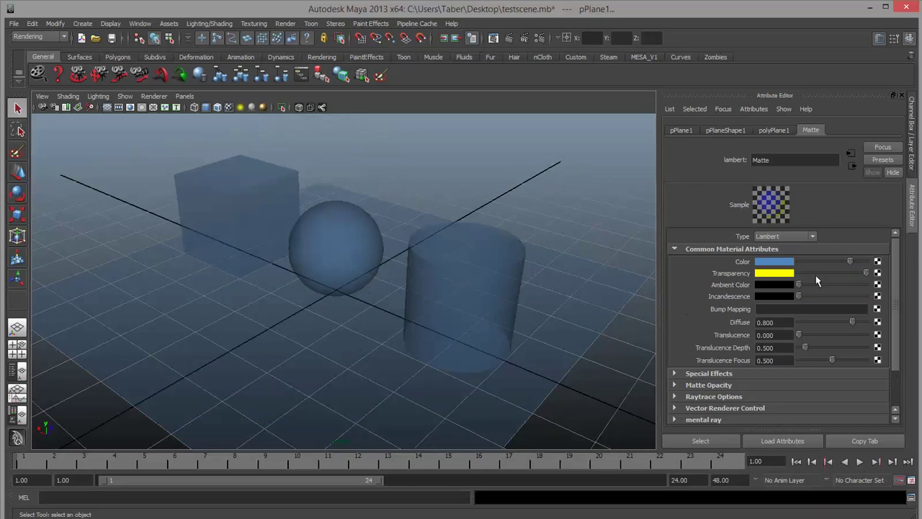
pyautogui.moveTo(865, 273); pyautogui.dragTo(791, 282)
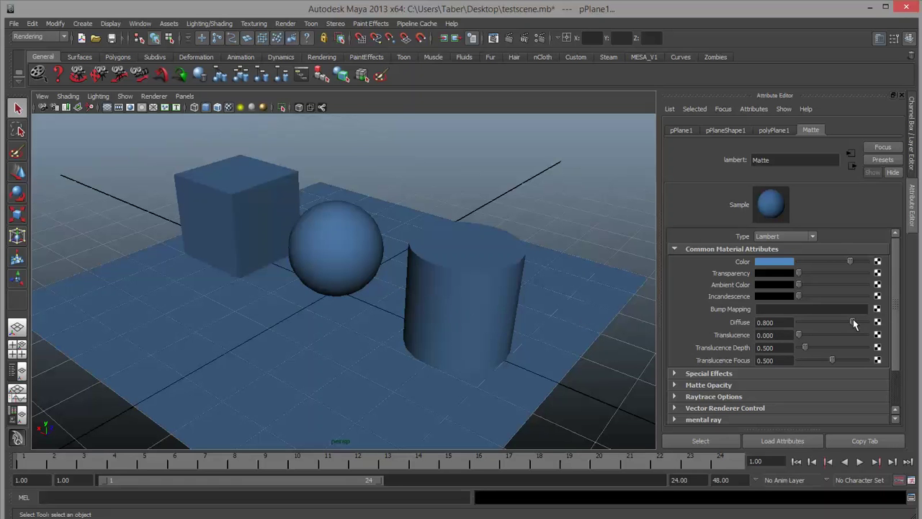
# Step: Test the Matte material's Diffuse at 1 and at 0, and set it back to 0.8
pyautogui.moveTo(851, 322); pyautogui.dragTo(873, 328)
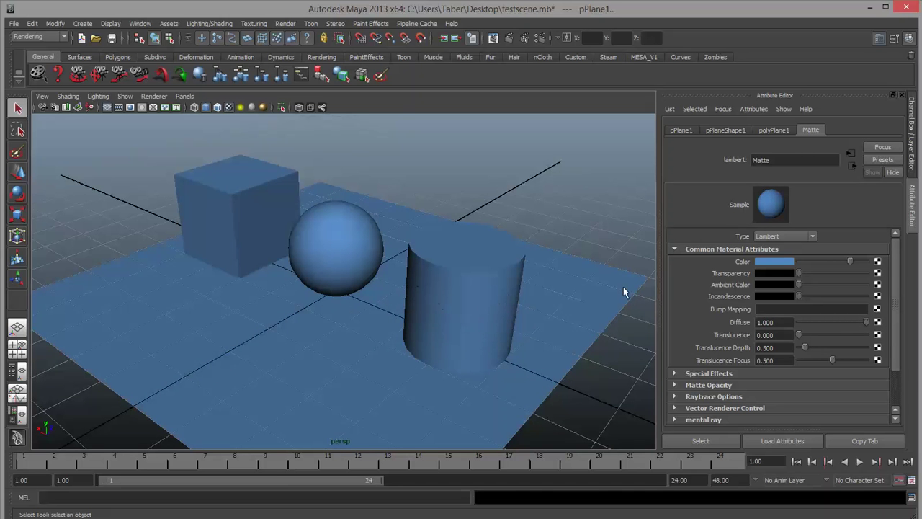
pyautogui.moveTo(865, 322); pyautogui.dragTo(797, 328)
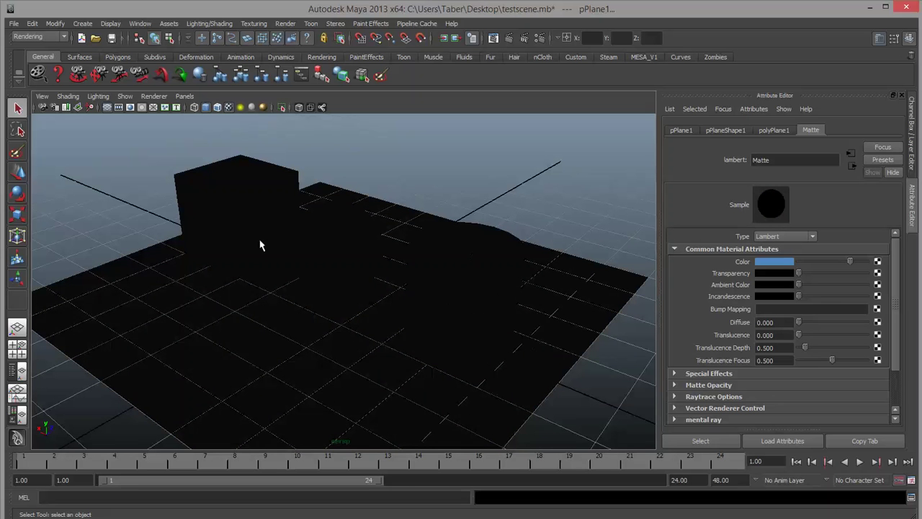
pyautogui.moveTo(799, 297); pyautogui.dragTo(846, 324)
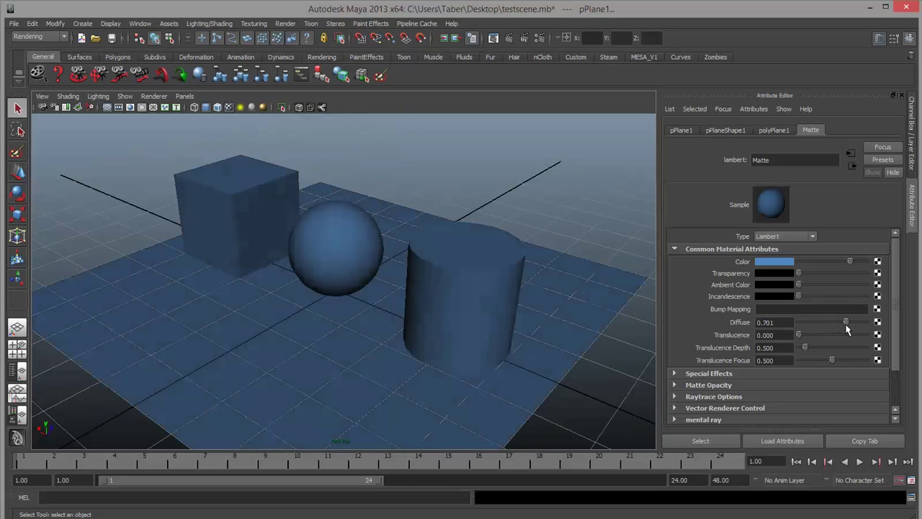
pyautogui.moveTo(780, 323); pyautogui.dragTo(764, 322)
pyautogui.write('800')
pyautogui.press('Return')
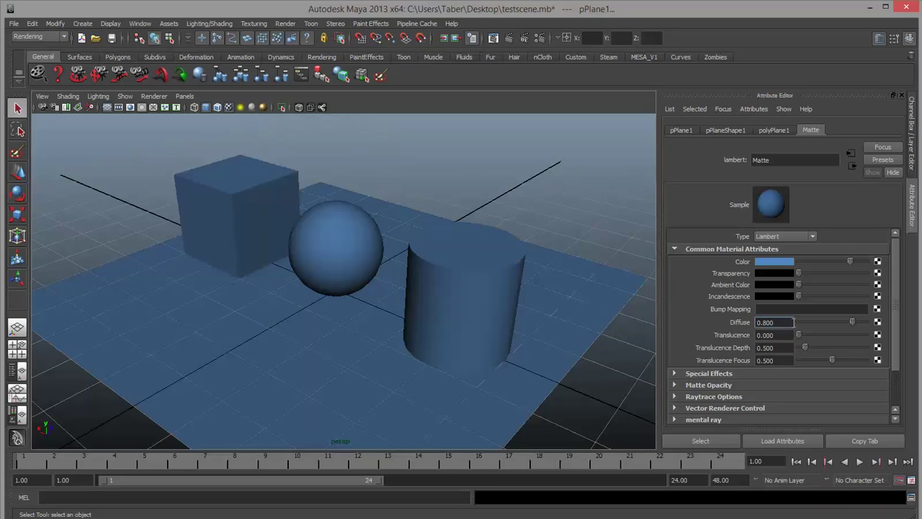
# Step: Review the Translucence attribute of the Matte material and expand its Special Effects settings
pyautogui.click(789, 336)
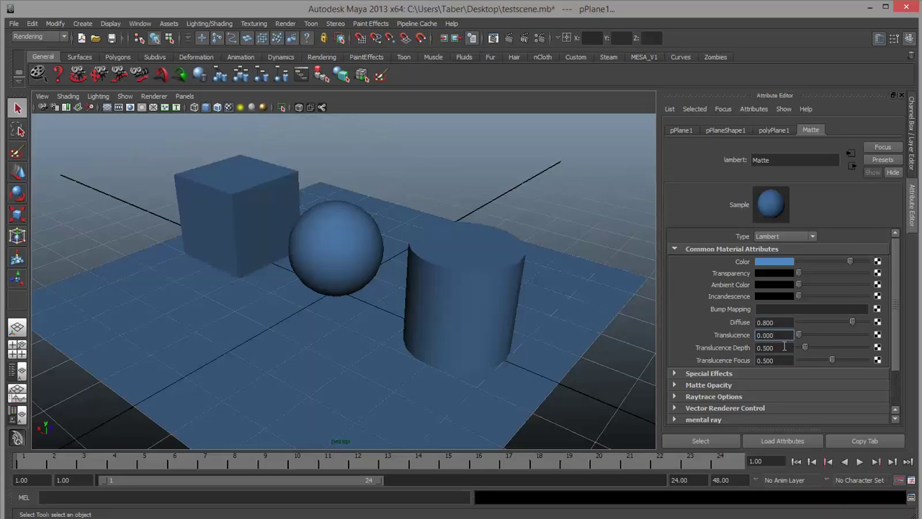
pyautogui.click(785, 334)
pyautogui.click(675, 373)
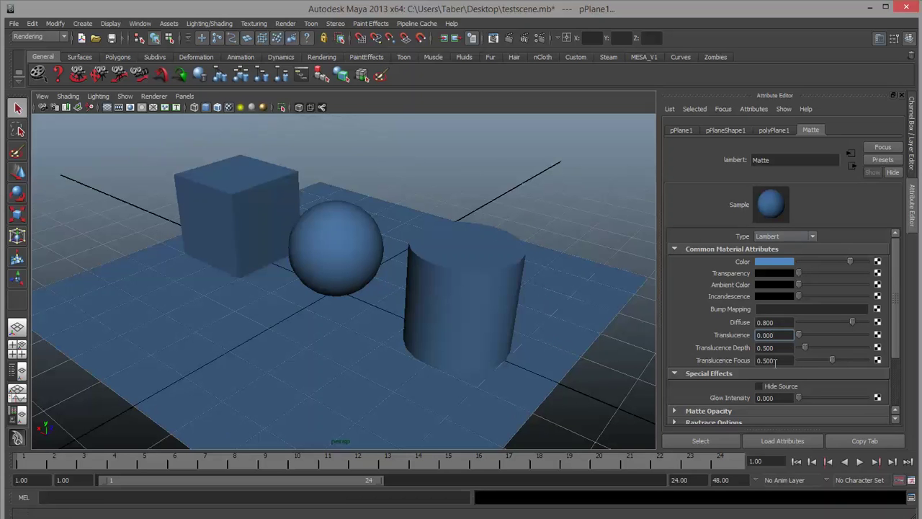
# Step: Open the Render View beside the material attributes and render the scene from the perspective camera
pyautogui.click(494, 38)
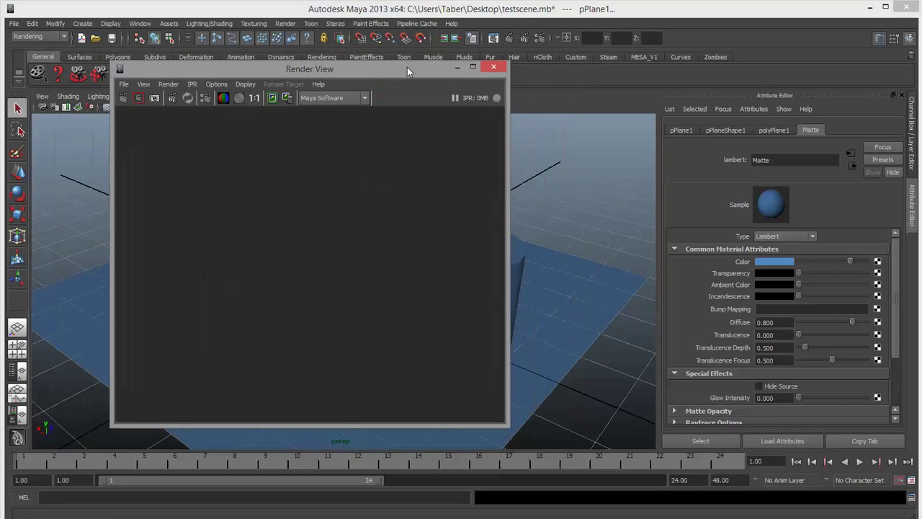
pyautogui.moveTo(407, 66); pyautogui.dragTo(337, 71)
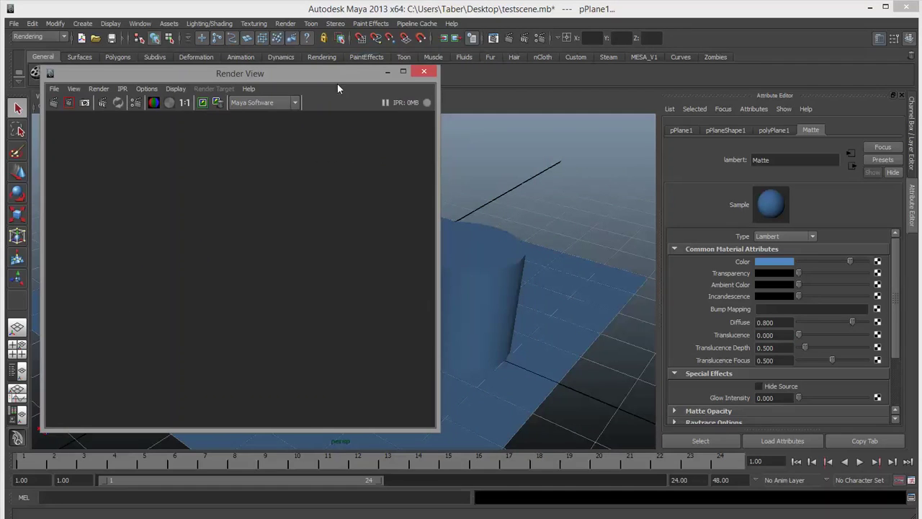
pyautogui.moveTo(337, 84)
pyautogui.mouseDown()
pyautogui.moveTo(336, 55)
pyautogui.moveTo(338, 92)
pyautogui.moveTo(316, 87)
pyautogui.moveTo(346, 87)
pyautogui.mouseUp()
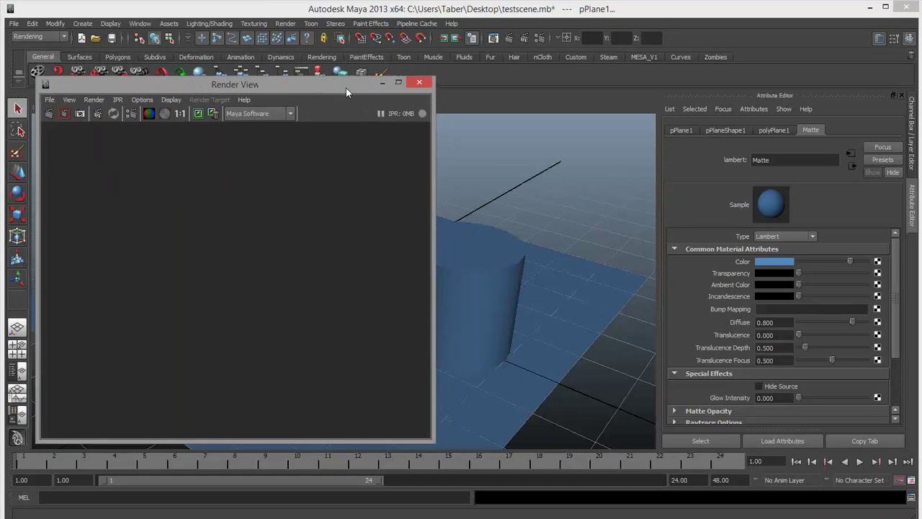
pyautogui.click(508, 37)
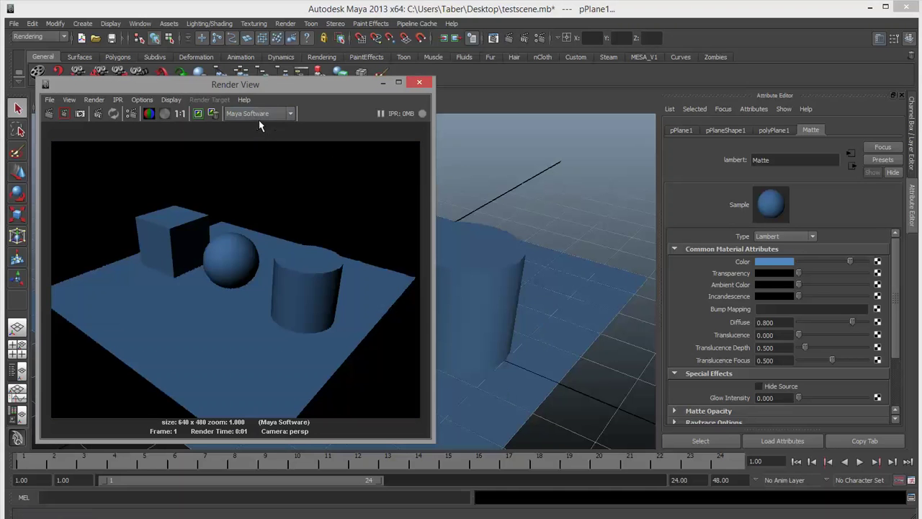
# Step: Keep the opaque blue render as a stored image in the Render View and reposition the window
pyautogui.moveTo(257, 87); pyautogui.dragTo(235, 83)
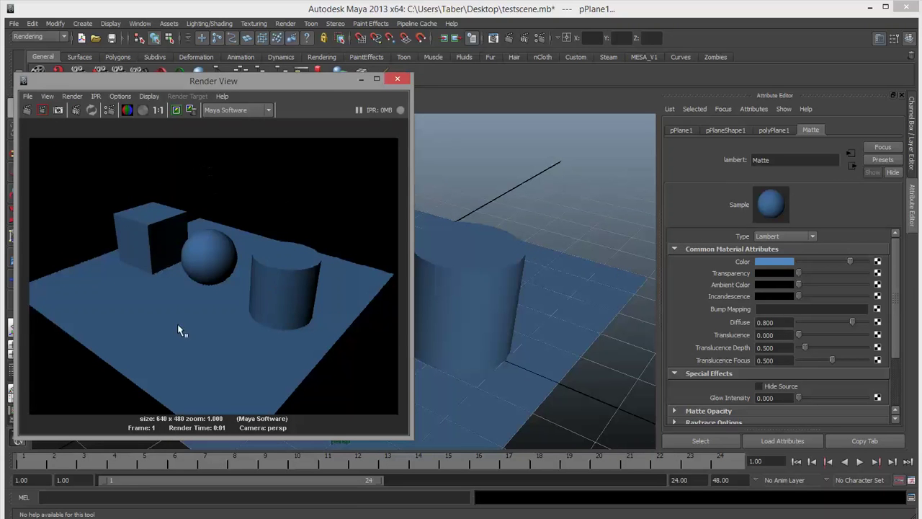
pyautogui.click(176, 111)
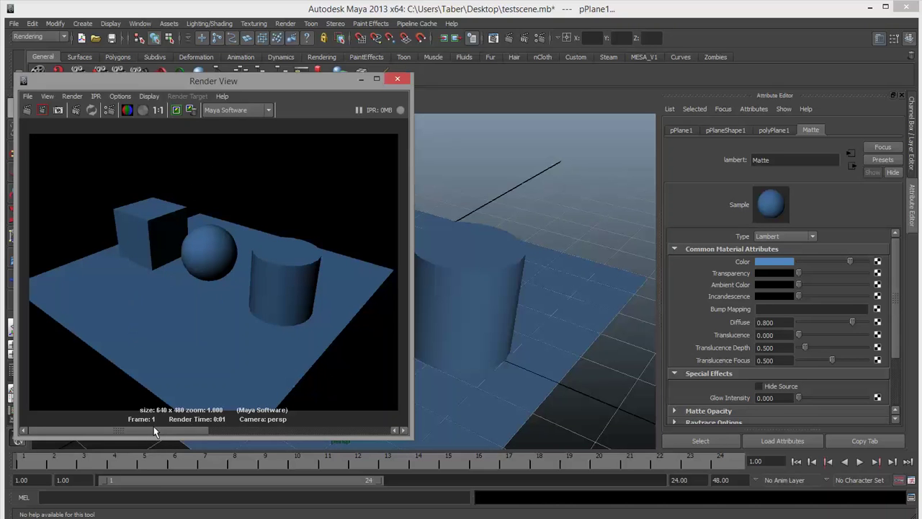
pyautogui.moveTo(153, 430); pyautogui.dragTo(45, 428)
pyautogui.moveTo(275, 81); pyautogui.dragTo(278, 60)
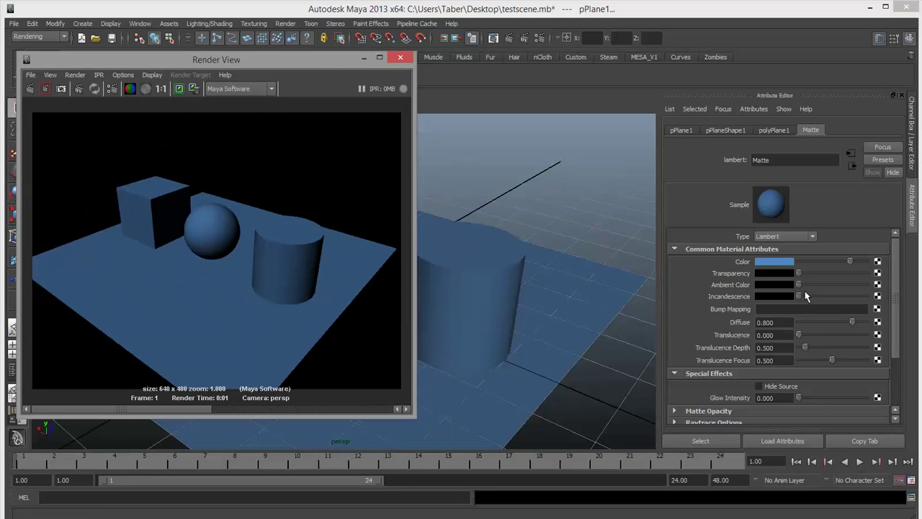
# Step: Render the scene with Matte's transparency at mid-grey, keep the image, and try removing the current image from the Render View
pyautogui.moveTo(798, 274); pyautogui.dragTo(830, 273)
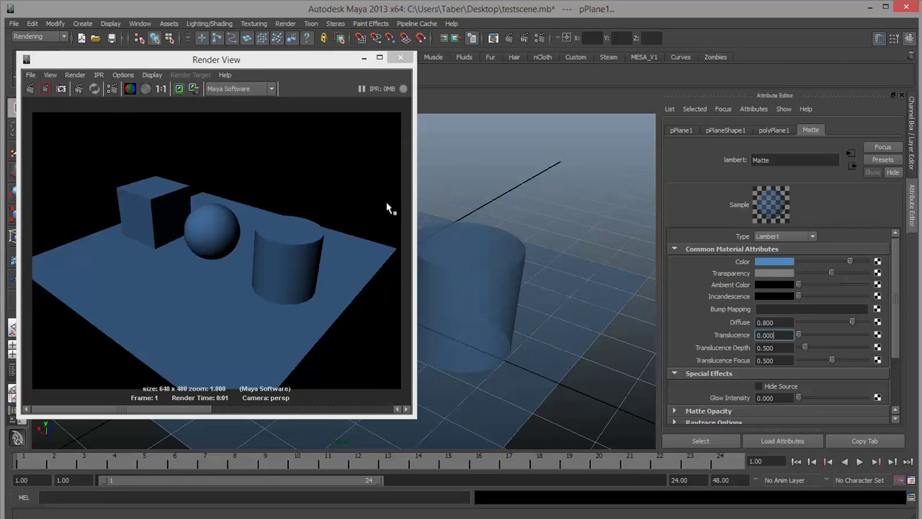
pyautogui.click(30, 89)
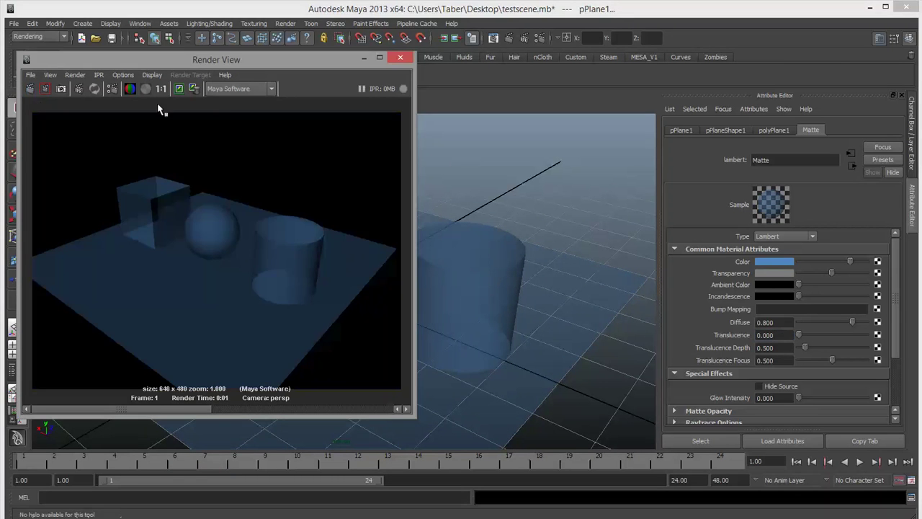
pyautogui.click(179, 88)
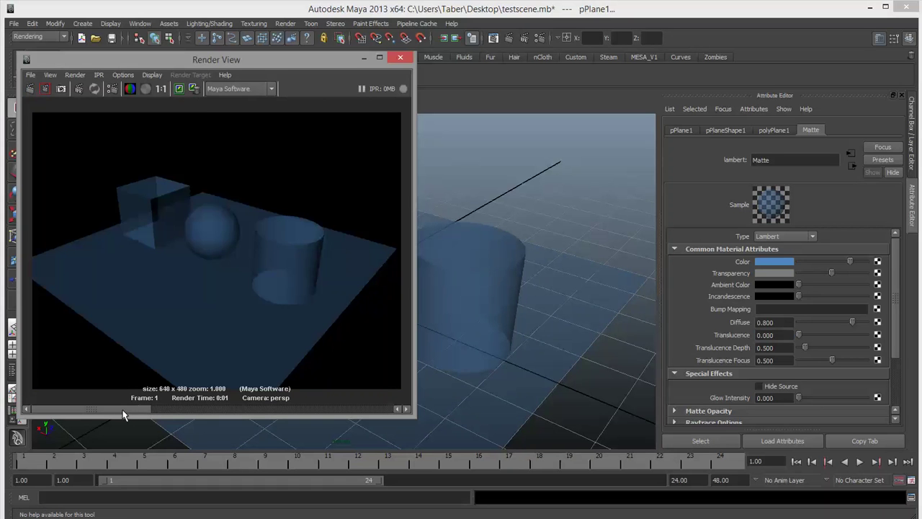
pyautogui.moveTo(123, 416); pyautogui.dragTo(101, 394)
pyautogui.click(194, 89)
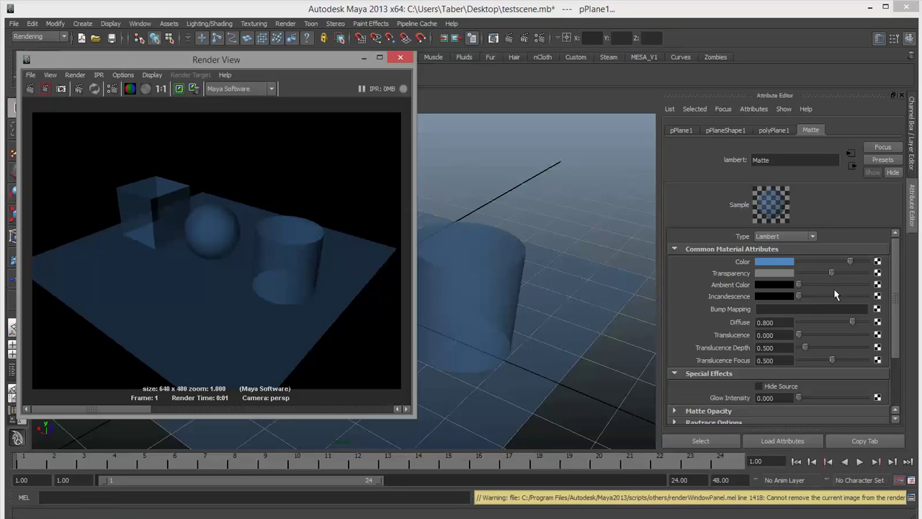
# Step: Render the scene with black transparency and mid-grey incandescence, keep the image, and compare it with the stored transparent render
pyautogui.moveTo(836, 274); pyautogui.dragTo(796, 272)
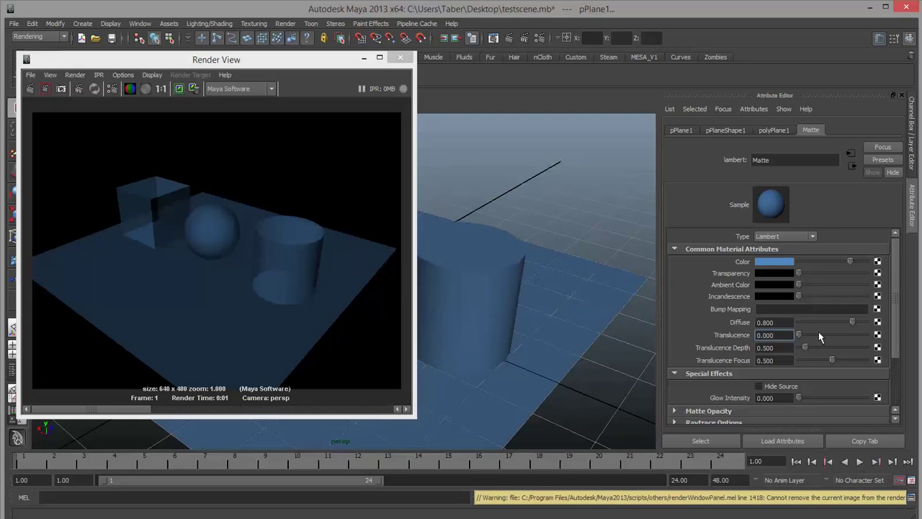
pyautogui.moveTo(810, 301); pyautogui.dragTo(828, 298)
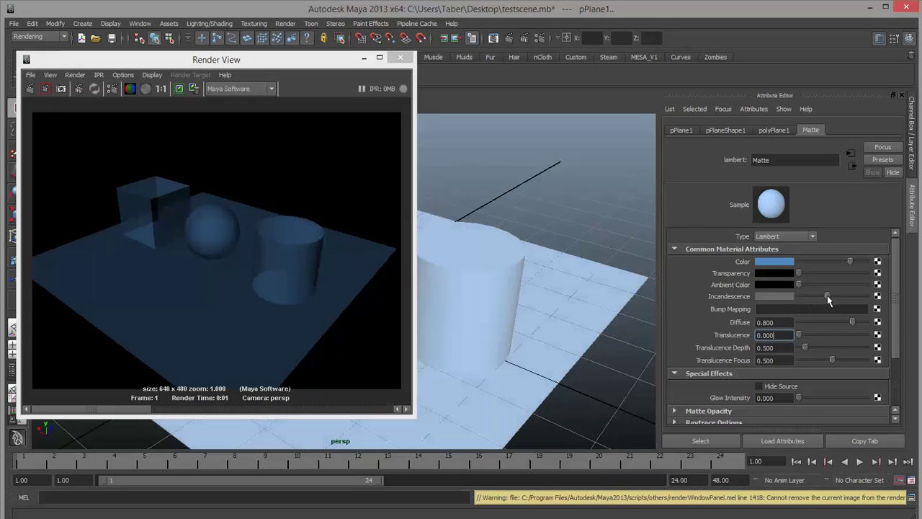
pyautogui.click(46, 89)
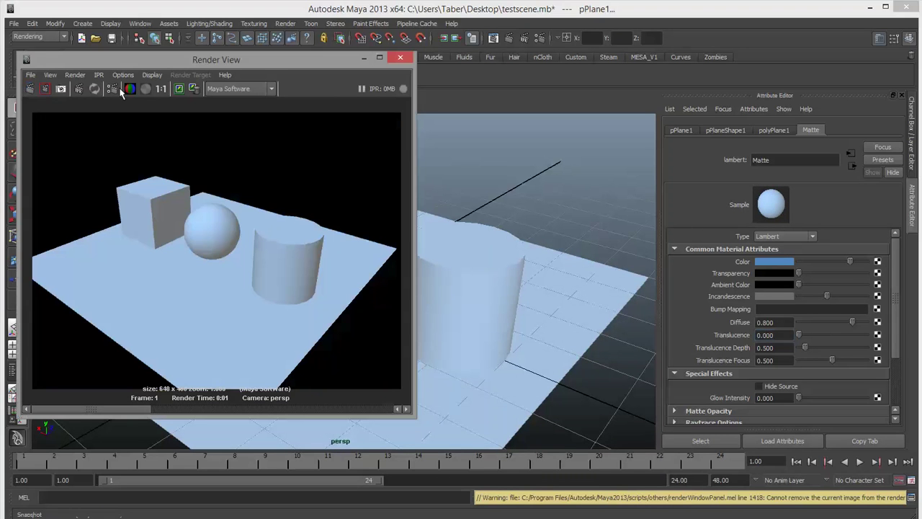
pyautogui.click(180, 89)
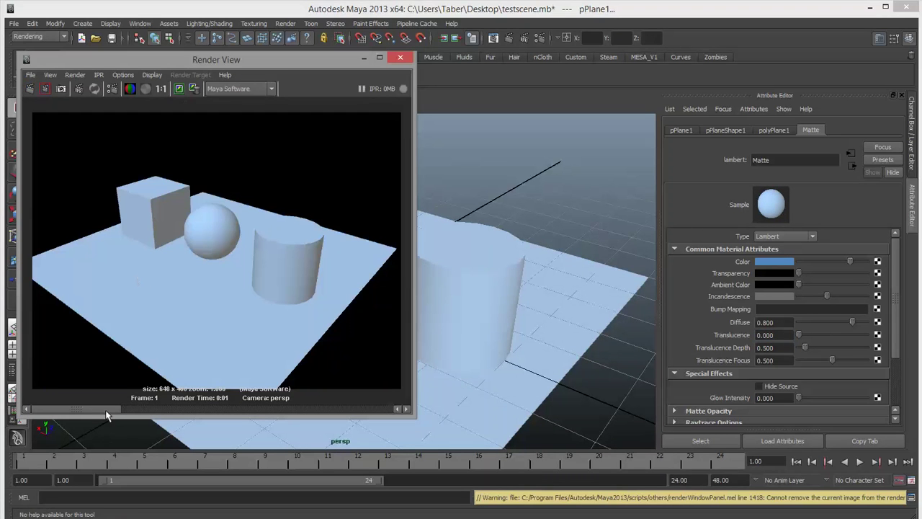
pyautogui.moveTo(117, 408); pyautogui.dragTo(276, 415)
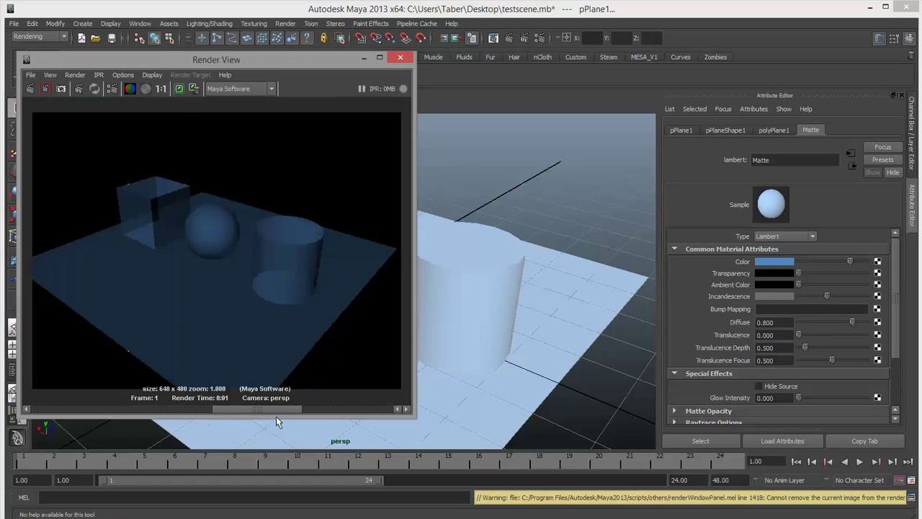
# Step: Remove the stored transparent render from the Render View and return to the bright incandescent render
pyautogui.click(194, 89)
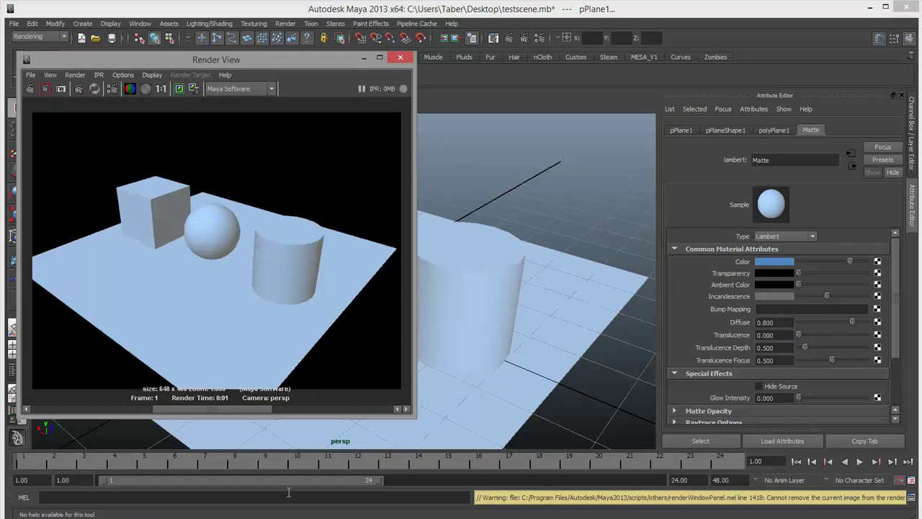
pyautogui.moveTo(230, 407); pyautogui.dragTo(115, 408)
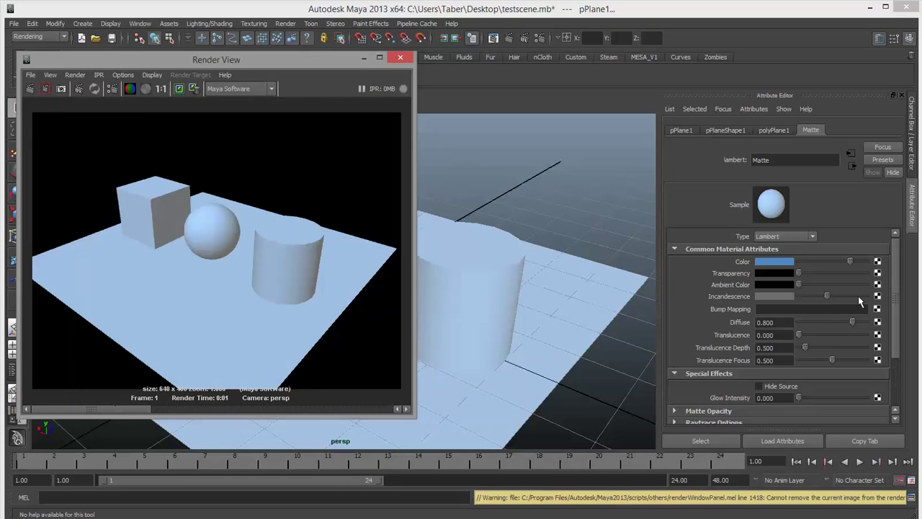
# Step: Render the scene with black incandescence and mid-grey ambient color, keep the images, and compare the result with the stored renders
pyautogui.moveTo(828, 298); pyautogui.dragTo(746, 302)
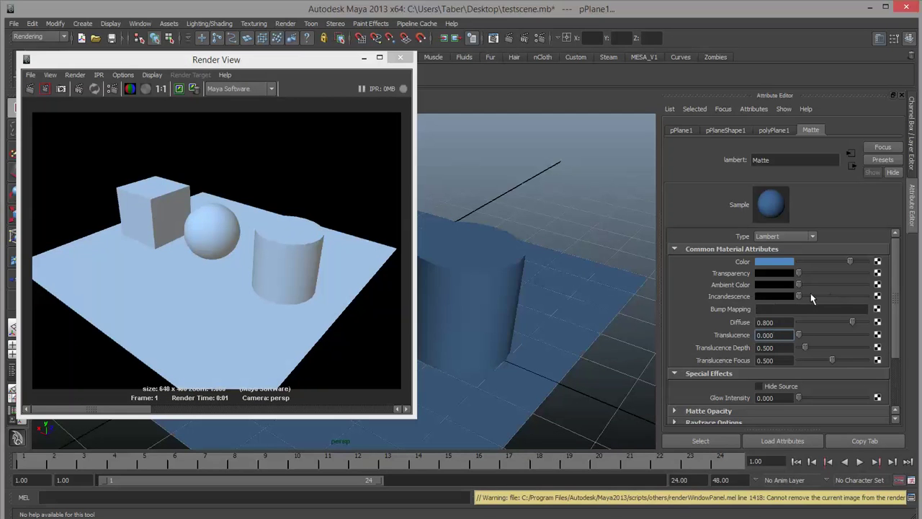
pyautogui.moveTo(803, 283); pyautogui.dragTo(833, 286)
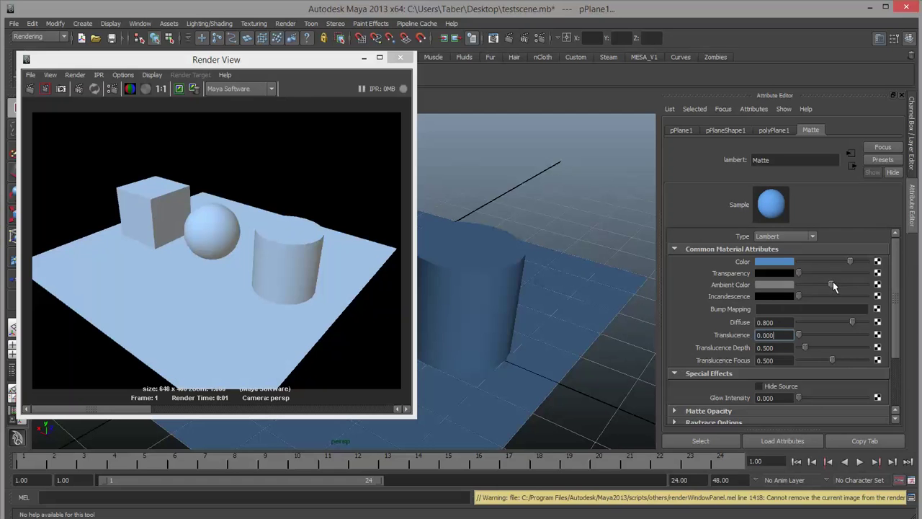
pyautogui.click(181, 87)
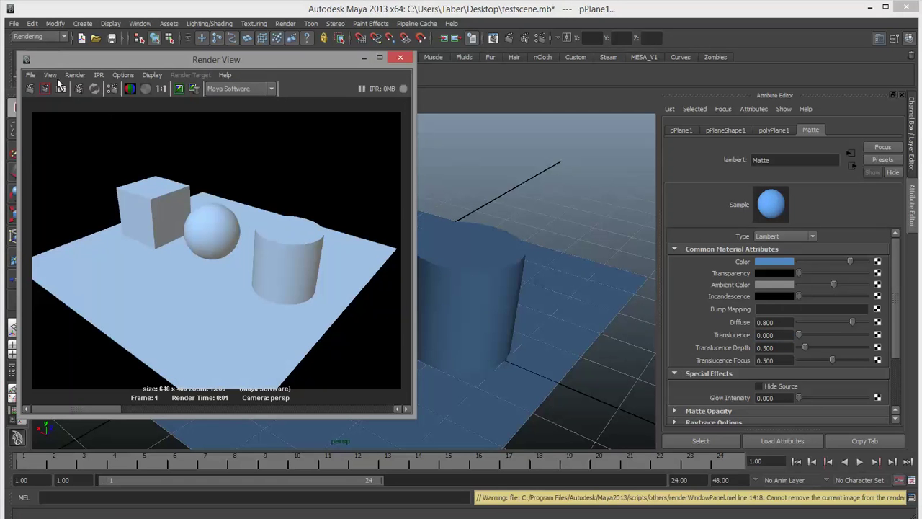
pyautogui.click(30, 88)
pyautogui.click(181, 88)
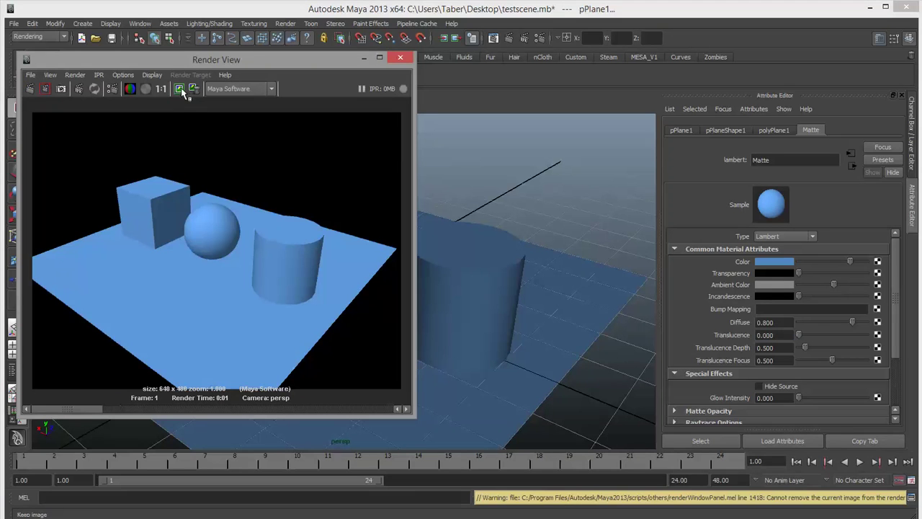
pyautogui.moveTo(99, 416); pyautogui.dragTo(414, 417)
pyautogui.moveTo(324, 409); pyautogui.dragTo(95, 407)
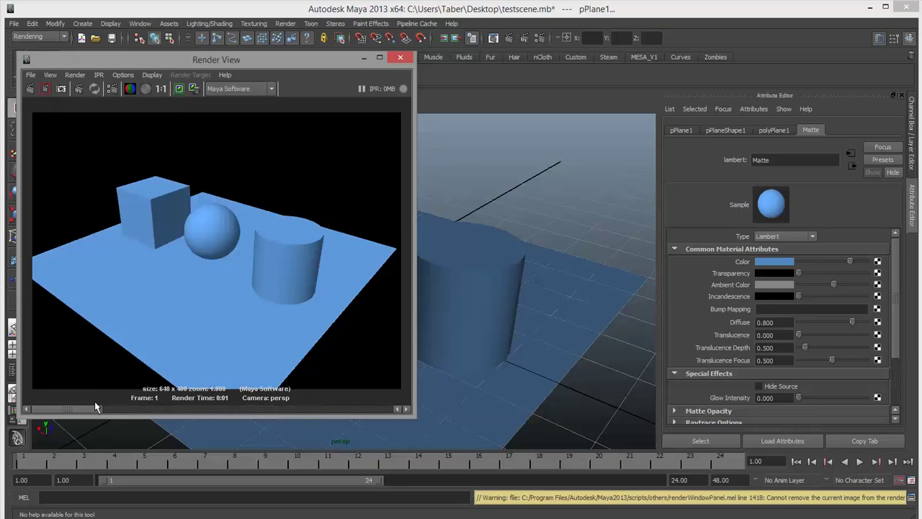
# Step: Set Matte's ambient color to black and diffuse to 1.000, then render and keep the image
pyautogui.moveTo(834, 287); pyautogui.dragTo(798, 288)
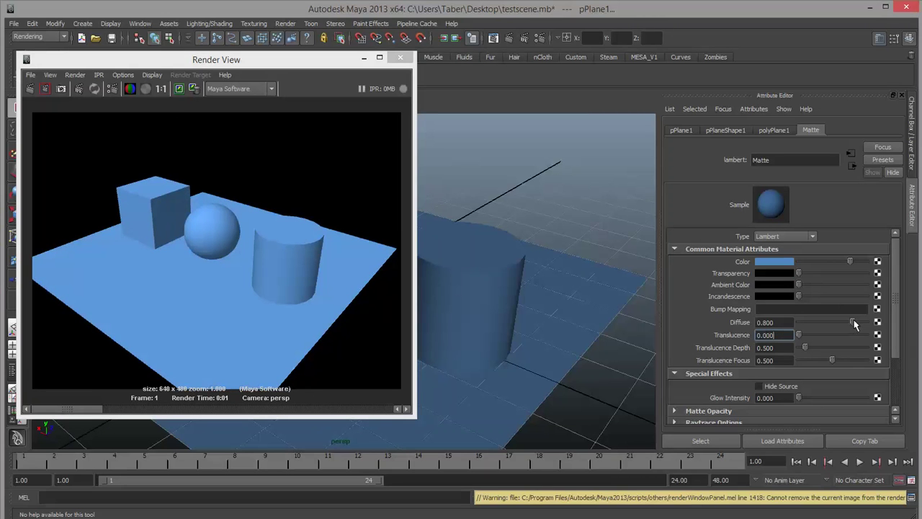
pyautogui.moveTo(855, 325); pyautogui.dragTo(893, 325)
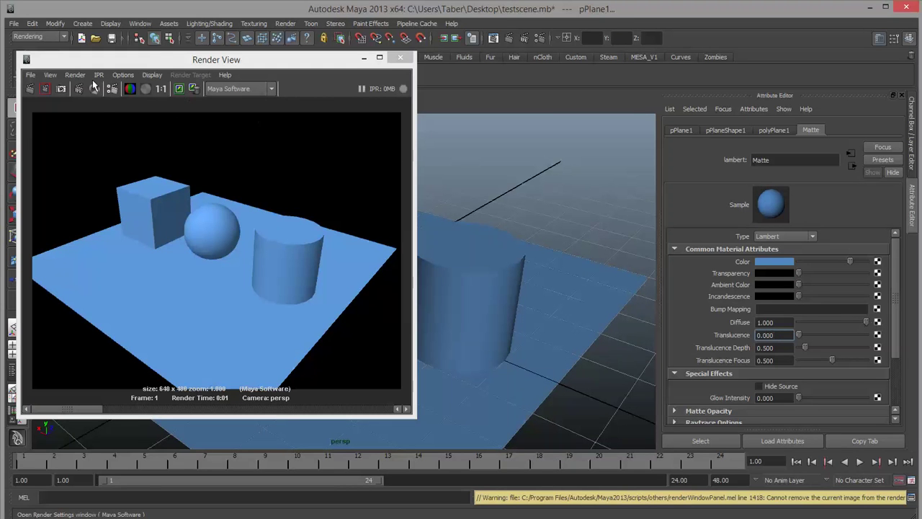
pyautogui.click(30, 88)
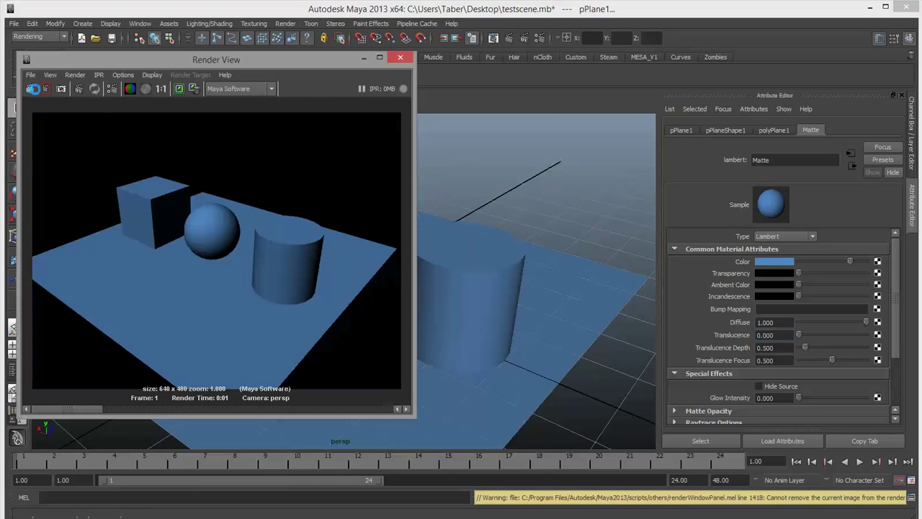
pyautogui.click(180, 88)
pyautogui.moveTo(85, 412); pyautogui.dragTo(35, 389)
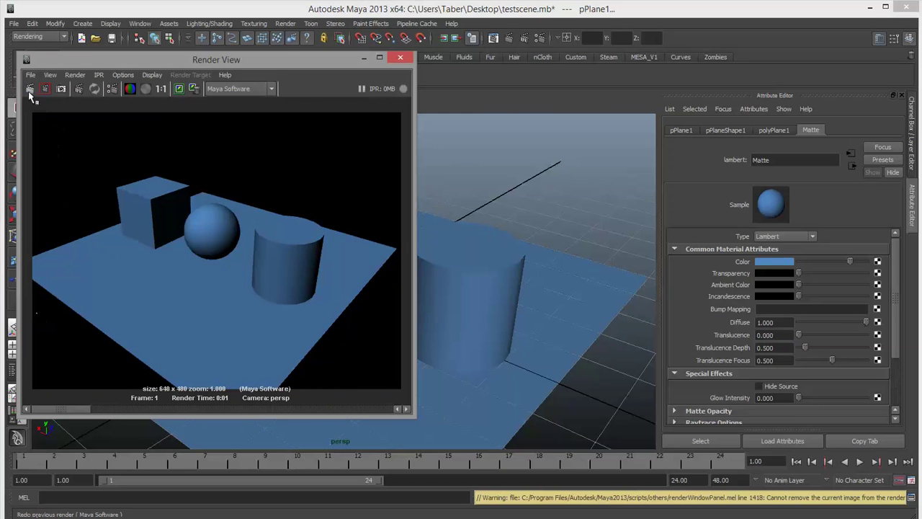
# Step: Set Matte's diffuse value to 0.8
pyautogui.click(790, 322)
pyautogui.doubleClick(789, 322)
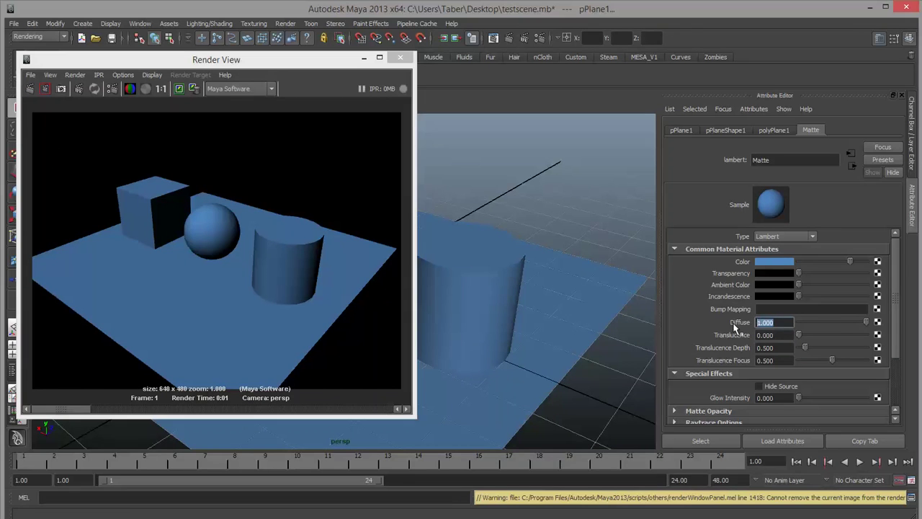
pyautogui.write('.8')
pyautogui.press('Return')
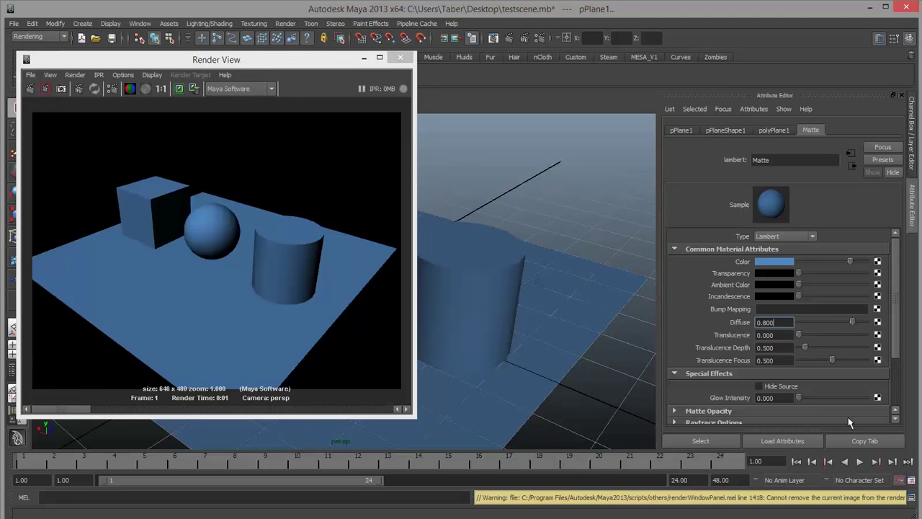
# Step: Set Matte's glow intensity to about 0.385, render the scene, and keep the image
pyautogui.moveTo(799, 398); pyautogui.dragTo(821, 398)
pyautogui.moveTo(329, 61); pyautogui.dragTo(121, 81)
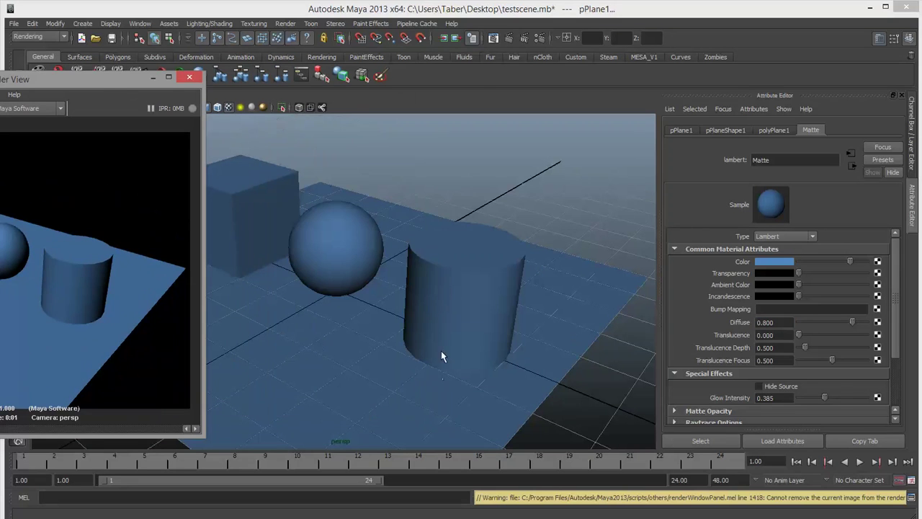
pyautogui.moveTo(114, 80); pyautogui.dragTo(332, 79)
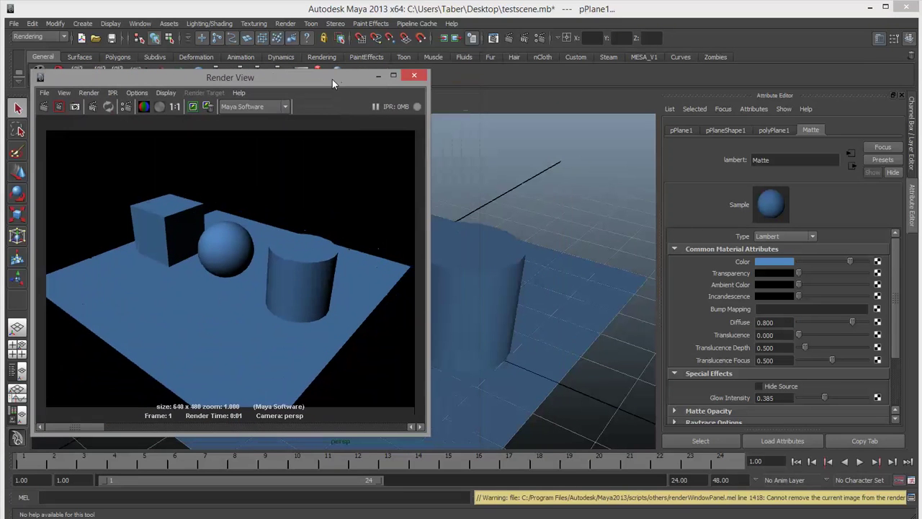
pyautogui.click(44, 107)
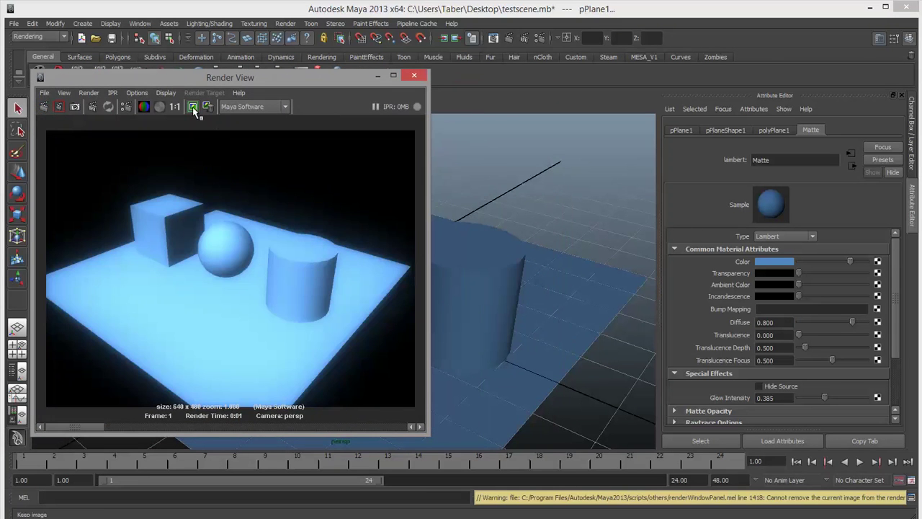
pyautogui.click(193, 107)
pyautogui.moveTo(295, 84); pyautogui.dragTo(331, 77)
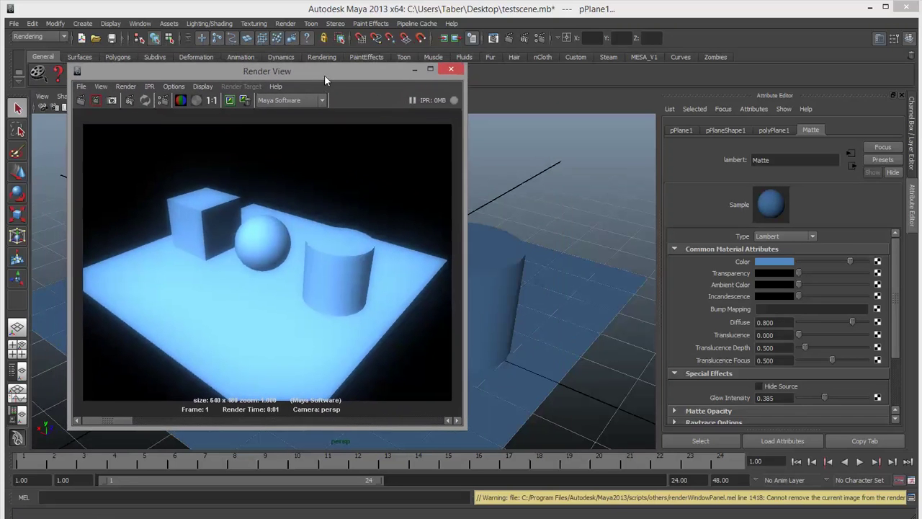
# Step: Render the scene with glow intensity at 1.000, first with the source visible and again with Hide Source enabled
pyautogui.moveTo(835, 398); pyautogui.dragTo(883, 405)
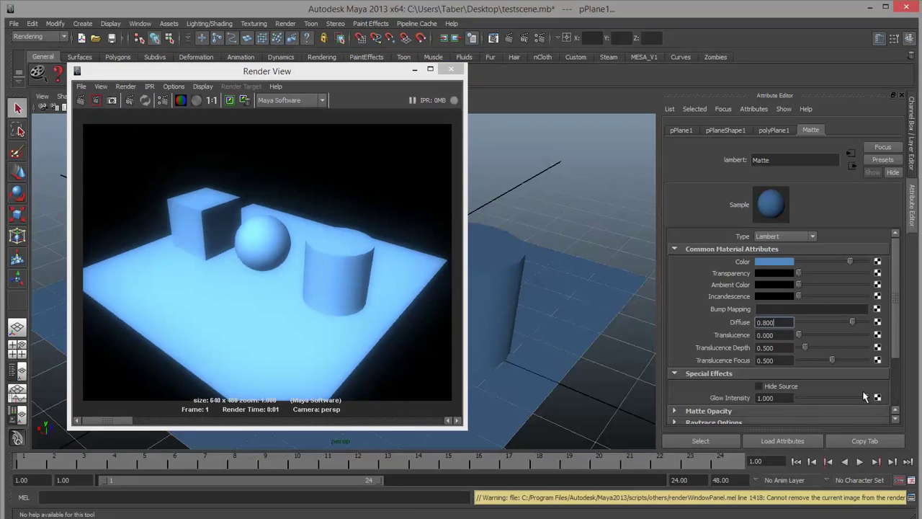
pyautogui.click(80, 101)
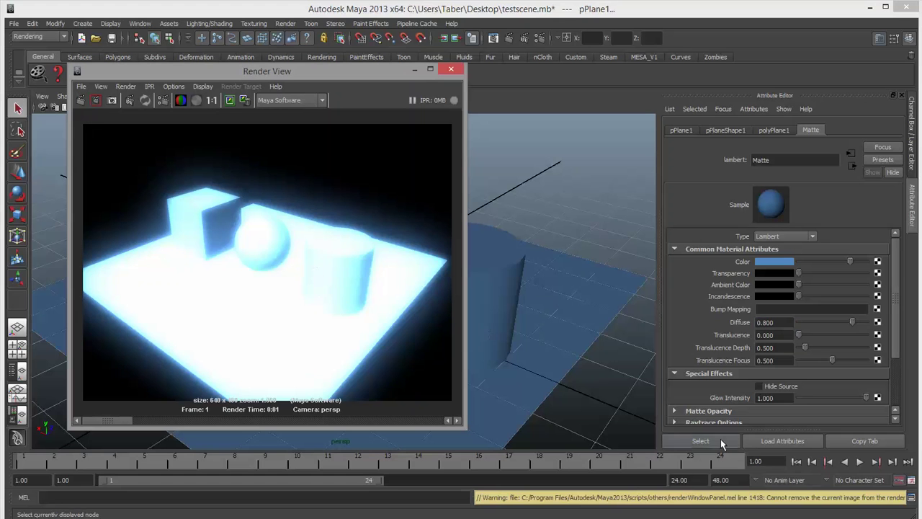
pyautogui.click(758, 386)
pyautogui.click(80, 100)
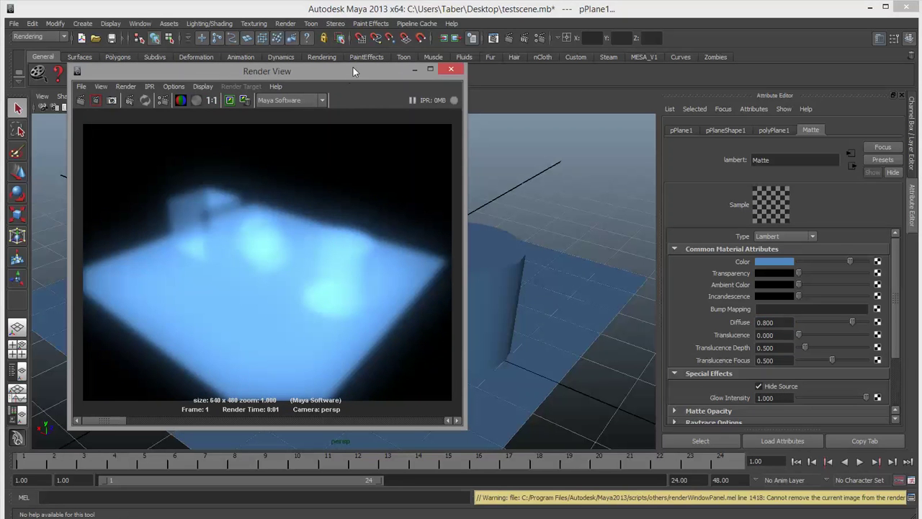
# Step: Lower the glow intensity to about 0.504 with the source hidden and render the scene
pyautogui.moveTo(353, 70)
pyautogui.mouseDown()
pyautogui.moveTo(318, 47)
pyautogui.moveTo(284, 60)
pyautogui.moveTo(191, 64)
pyautogui.moveTo(707, 63)
pyautogui.moveTo(608, 52)
pyautogui.moveTo(296, 59)
pyautogui.moveTo(346, 56)
pyautogui.mouseUp()
pyautogui.click(832, 397)
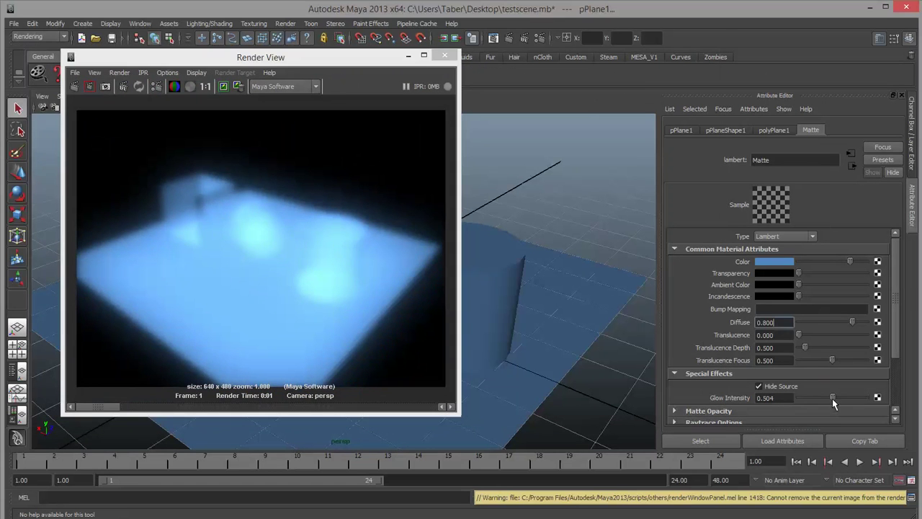
pyautogui.click(75, 87)
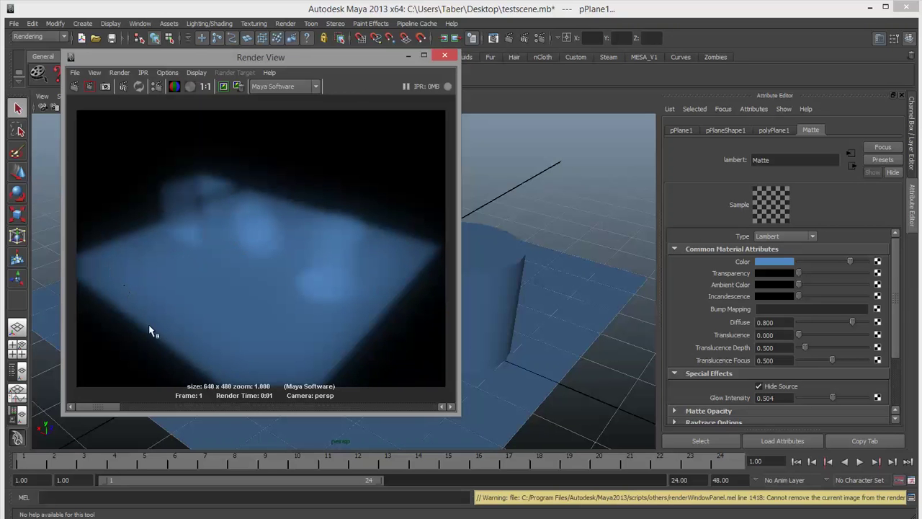
# Step: Turn off Hide Source, set the glow intensity to 0.000, and render the scene
pyautogui.moveTo(309, 59); pyautogui.dragTo(256, 79)
pyautogui.click(758, 386)
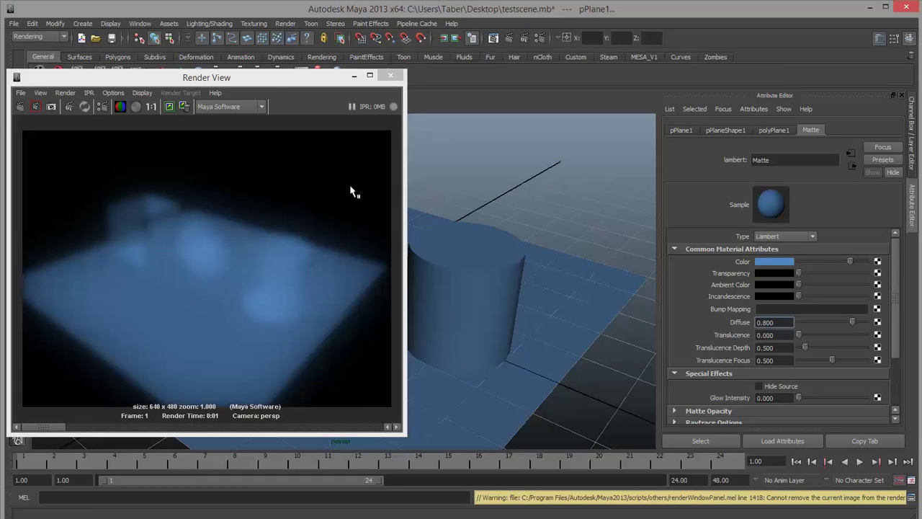
pyautogui.click(20, 107)
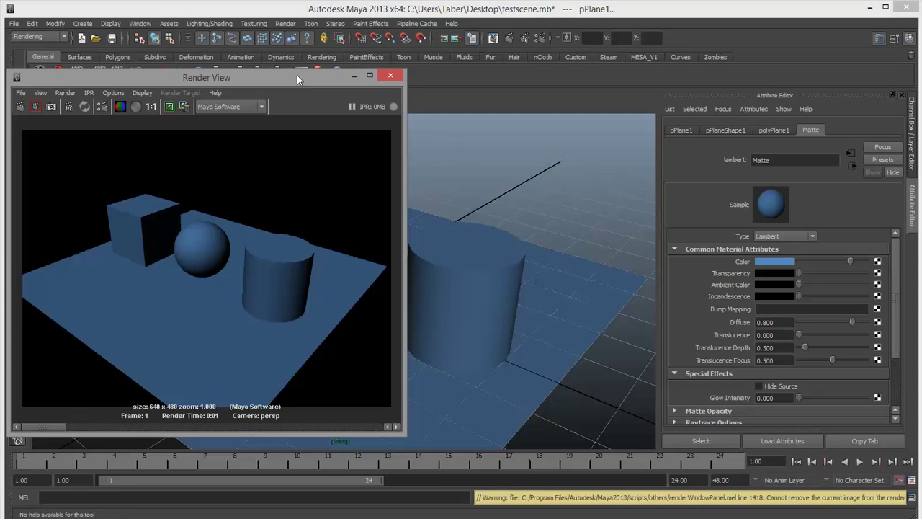
# Step: Move the Render View aside, select all the objects in the scene, and assign them a new Blinn material
pyautogui.moveTo(297, 75); pyautogui.dragTo(249, 53)
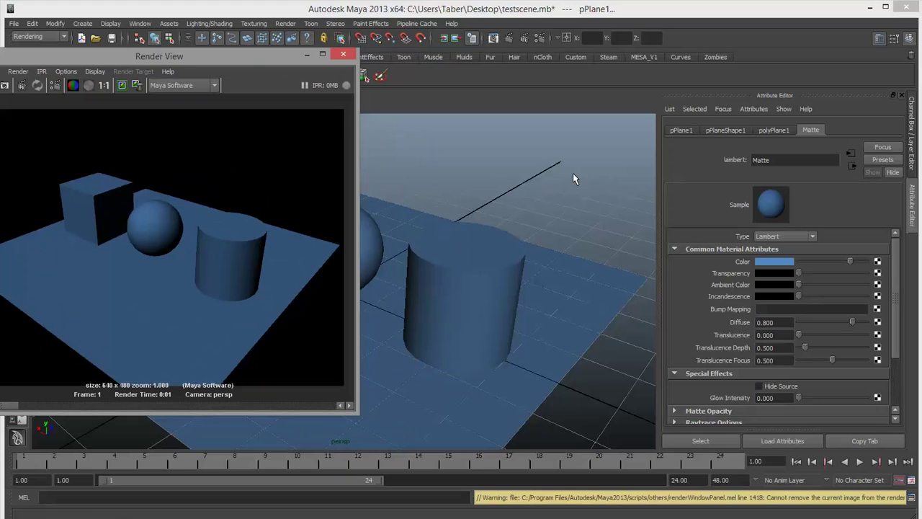
pyautogui.moveTo(242, 57); pyautogui.dragTo(76, 56)
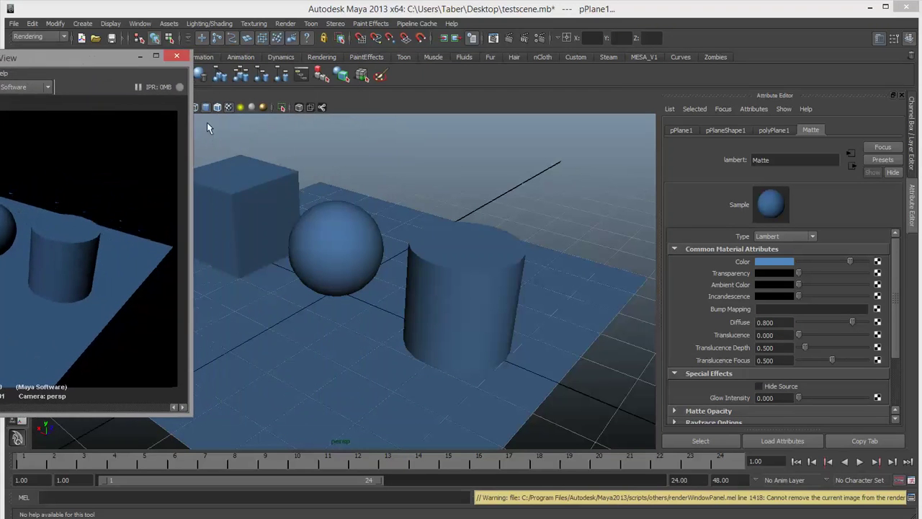
pyautogui.click(207, 127)
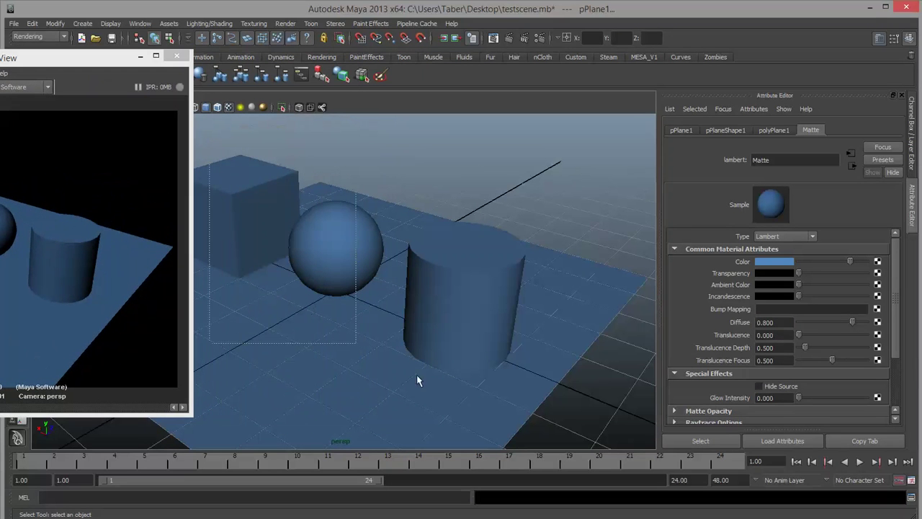
pyautogui.rightClick(374, 289)
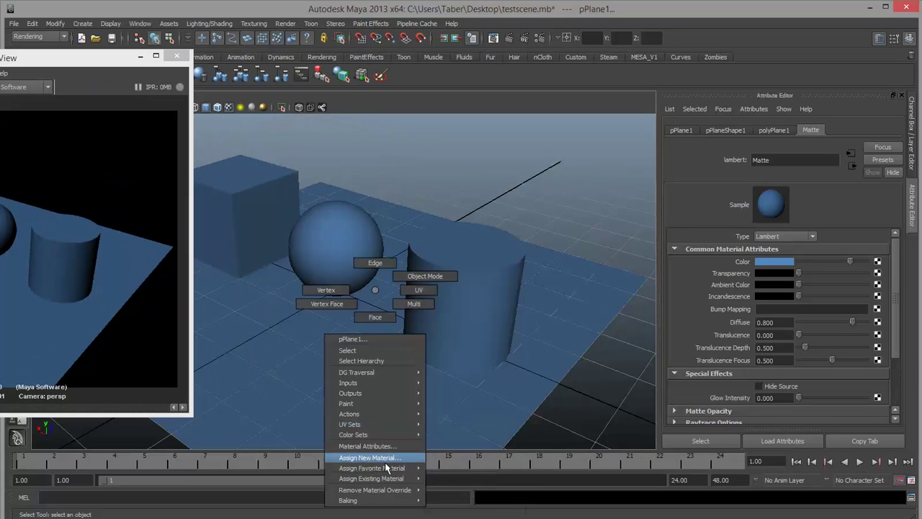
pyautogui.moveTo(387, 468)
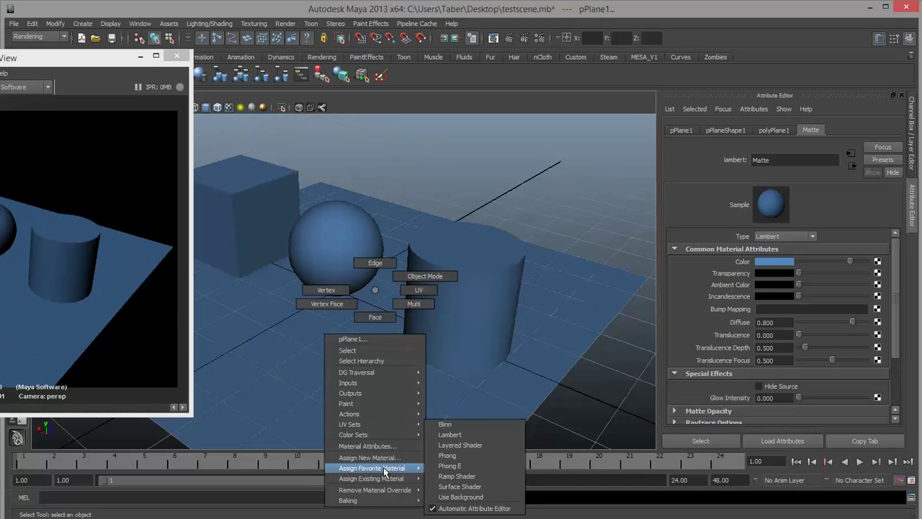
pyautogui.click(458, 424)
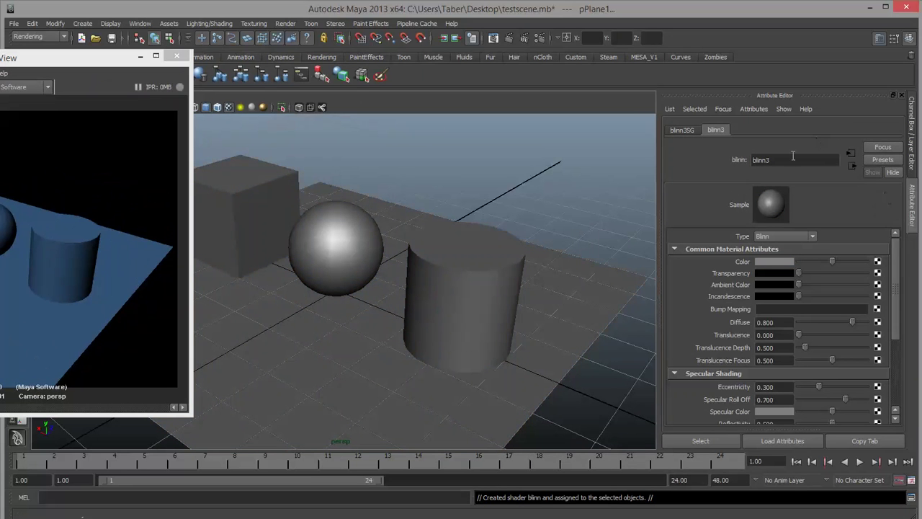
# Step: Rename the new Blinn material to Shiney
pyautogui.doubleClick(792, 159)
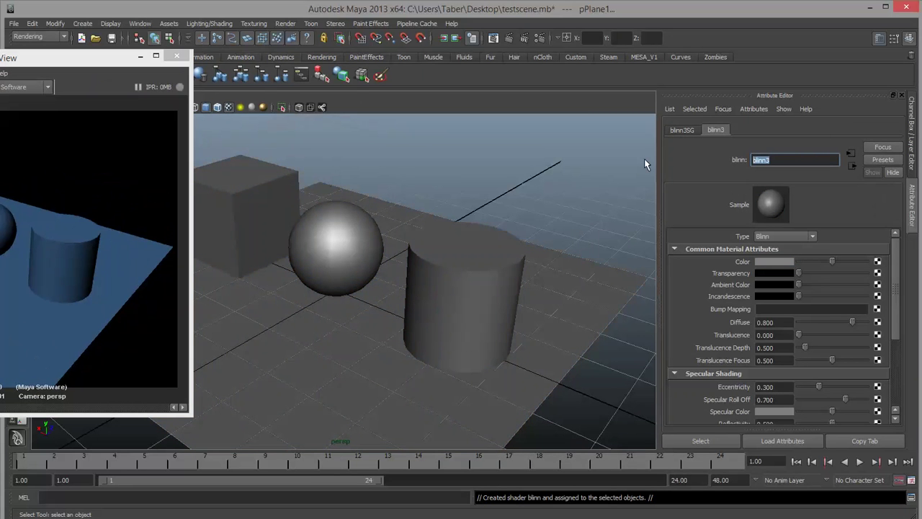
pyautogui.write('Shiney')
pyautogui.press('Return')
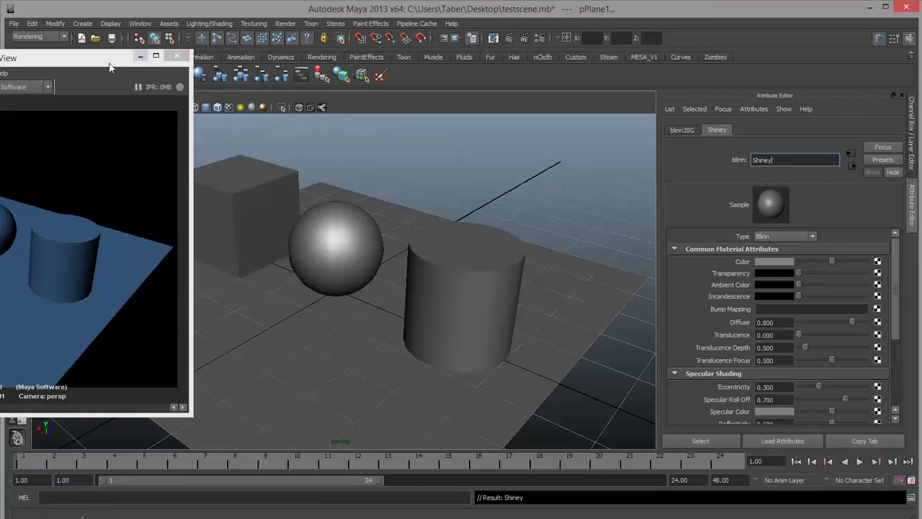
# Step: Bring the Render View back into view, change the Shiney material's color to a strong orange, and render the scene
pyautogui.moveTo(132, 59); pyautogui.dragTo(322, 69)
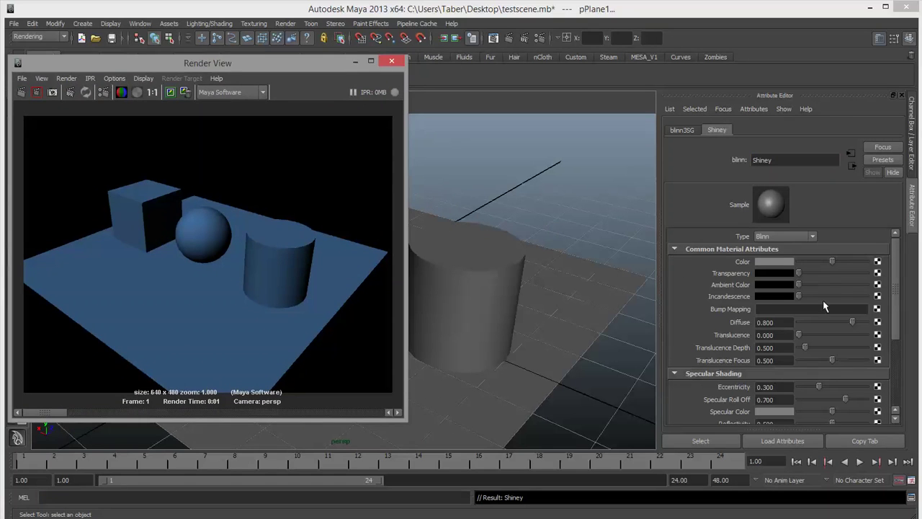
pyautogui.click(778, 262)
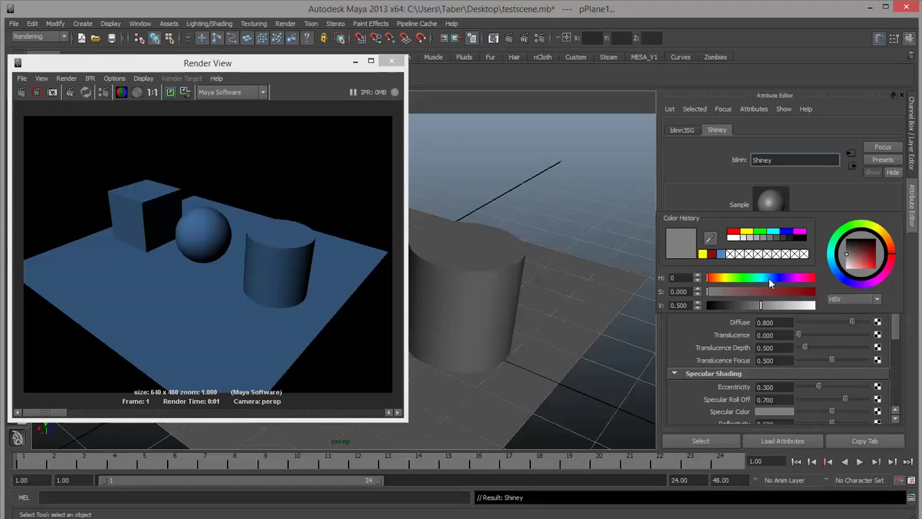
pyautogui.click(718, 279)
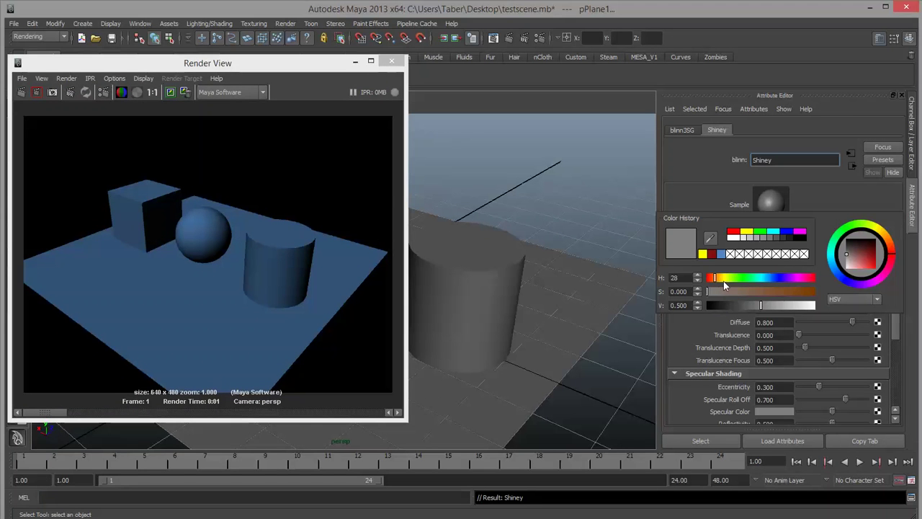
pyautogui.moveTo(726, 286); pyautogui.dragTo(799, 308)
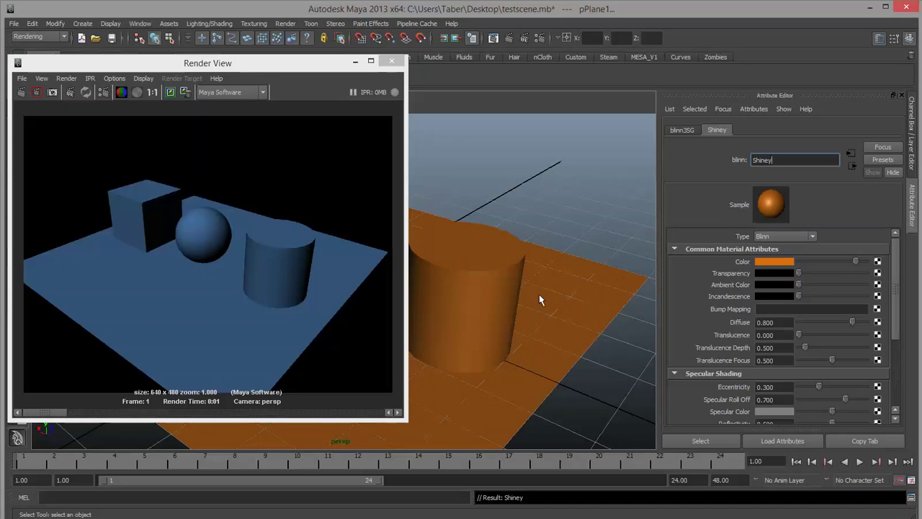
pyautogui.moveTo(799, 273); pyautogui.dragTo(766, 299)
pyautogui.moveTo(899, 274)
pyautogui.mouseDown()
pyautogui.moveTo(898, 334)
pyautogui.moveTo(898, 327)
pyautogui.mouseUp()
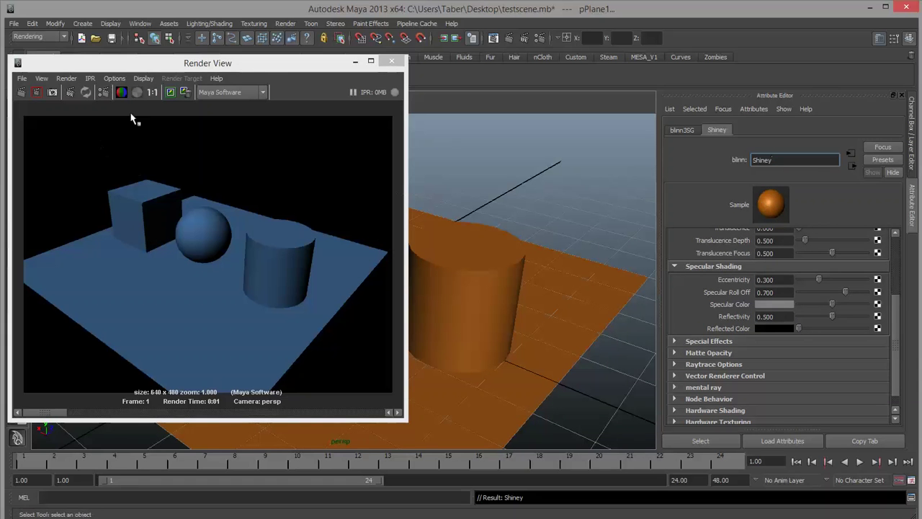
pyautogui.click(20, 93)
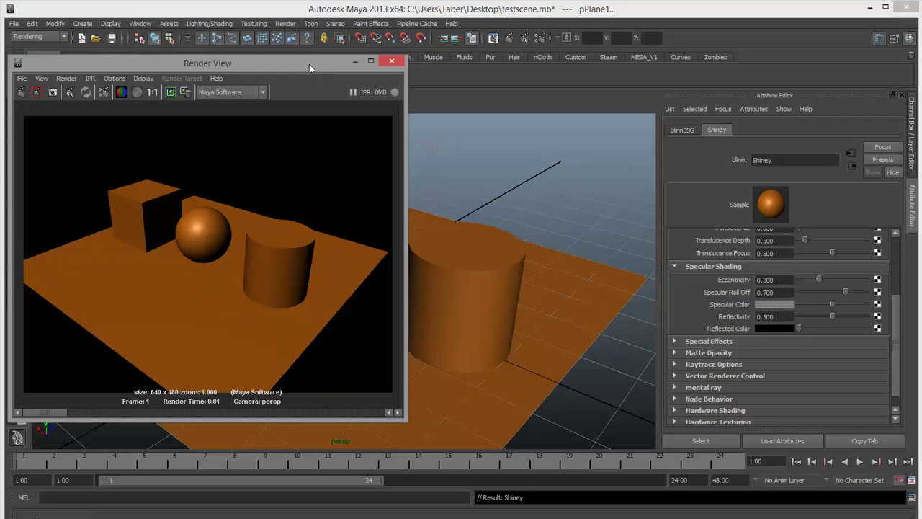
# Step: Render the scene from a low camera angle close to the ground plane
pyautogui.moveTo(309, 64); pyautogui.dragTo(81, 64)
pyautogui.keyDown('alt'); pyautogui.moveTo(413, 302); pyautogui.dragTo(401, 282); pyautogui.keyUp('alt')
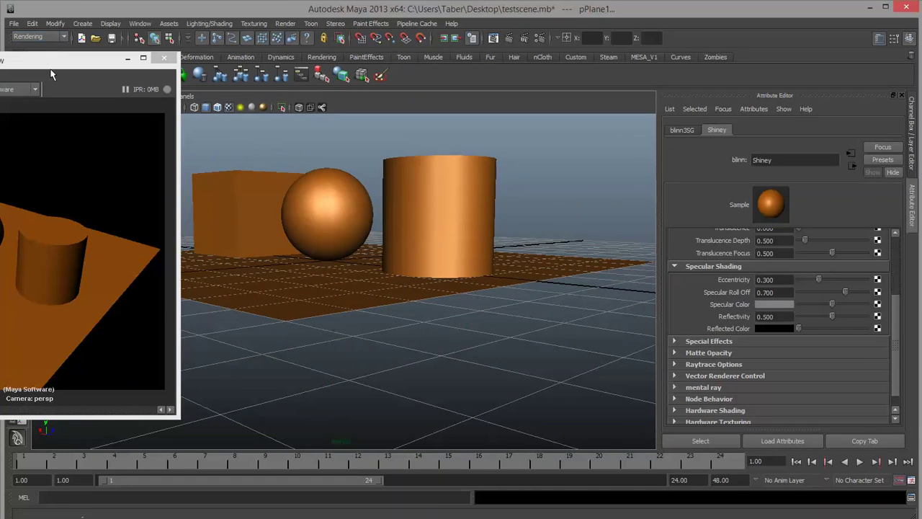
pyautogui.moveTo(72, 65); pyautogui.dragTo(406, 77)
pyautogui.click(127, 99)
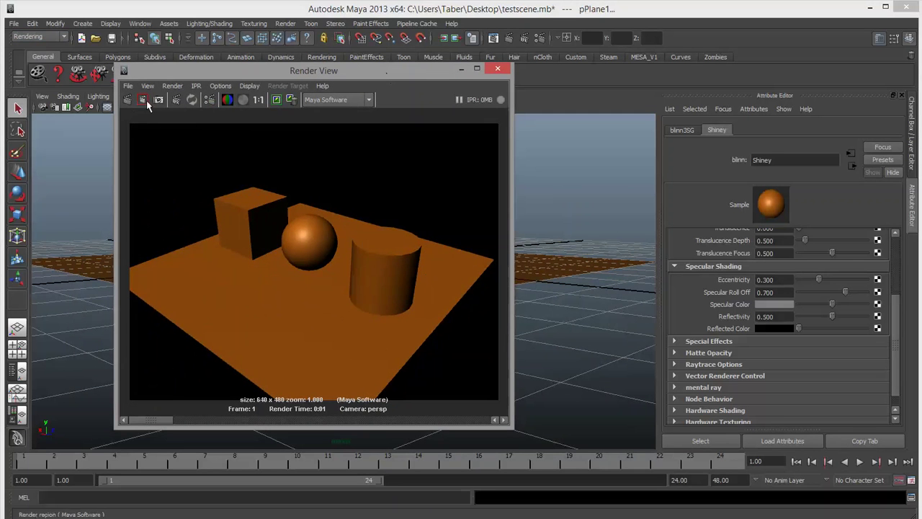
pyautogui.click(143, 100)
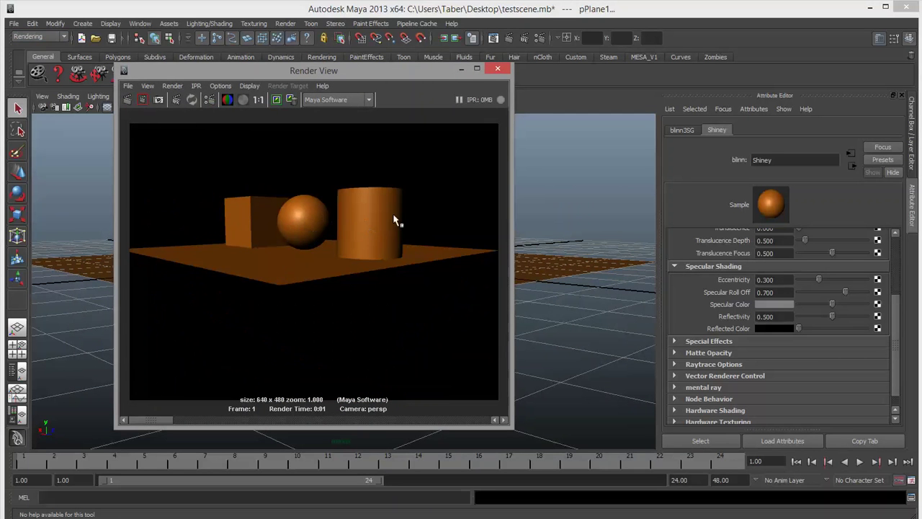
# Step: Render the scene from a closer, slightly raised camera angle and place the Render View clear of the material attributes
pyautogui.click(372, 64)
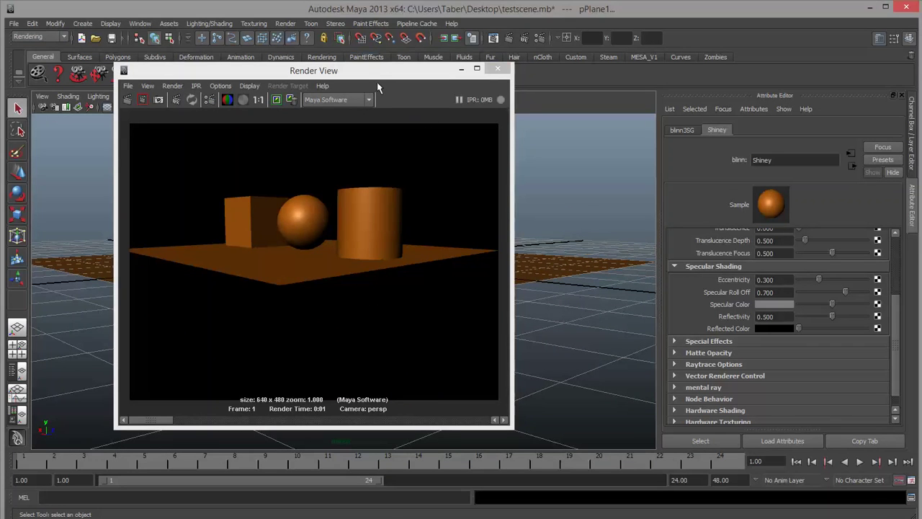
pyautogui.moveTo(375, 72); pyautogui.dragTo(0, 84)
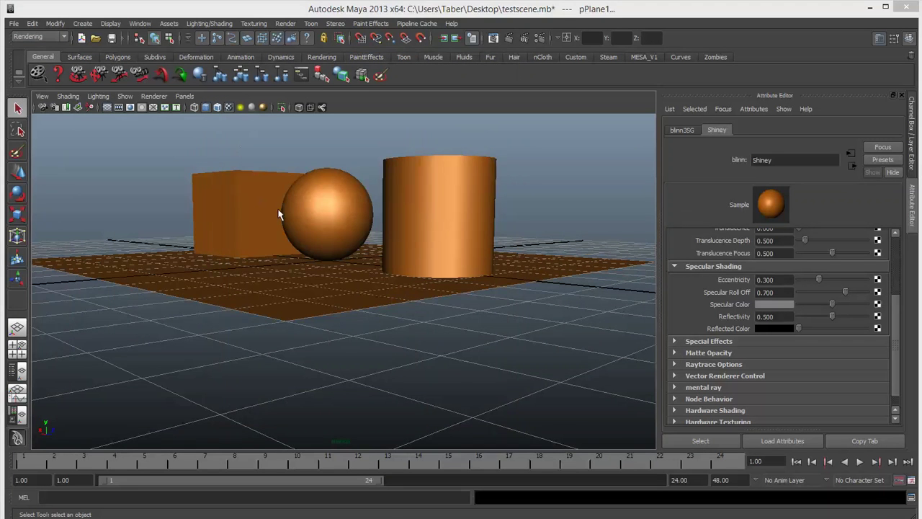
pyautogui.keyDown('alt'); pyautogui.moveTo(279, 214); pyautogui.dragTo(367, 278, button='right'); pyautogui.keyUp('alt')
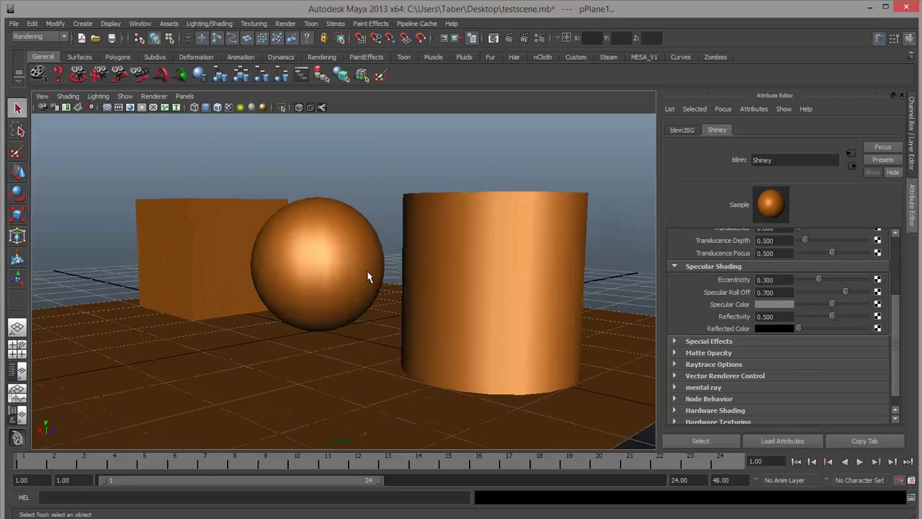
pyautogui.keyDown('alt'); pyautogui.moveTo(368, 277); pyautogui.dragTo(409, 298); pyautogui.keyUp('alt')
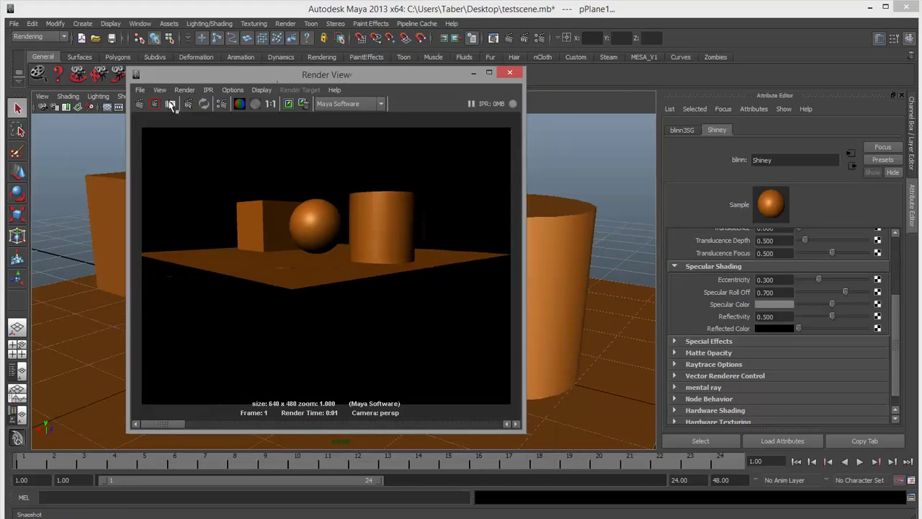
pyautogui.click(141, 104)
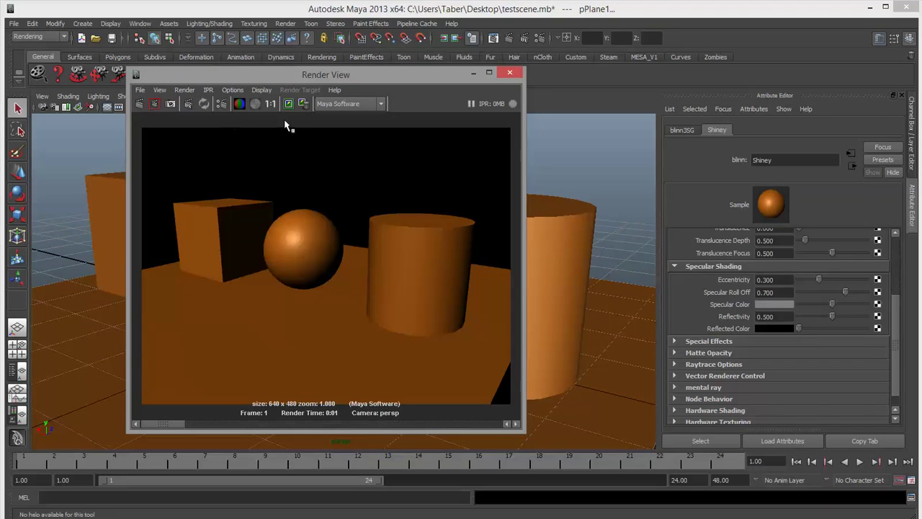
pyautogui.moveTo(377, 71); pyautogui.dragTo(272, 60)
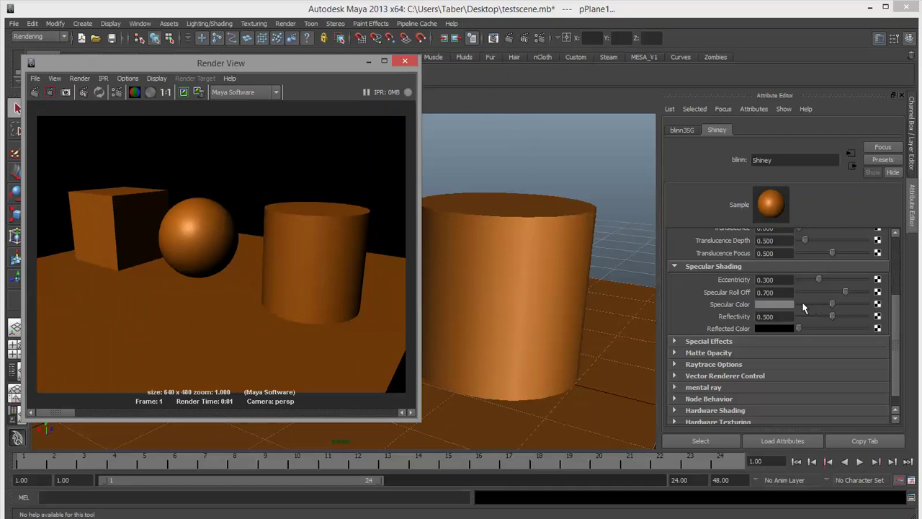
# Step: Set the Shiney material's specular color to red and render the scene
pyautogui.click(771, 303)
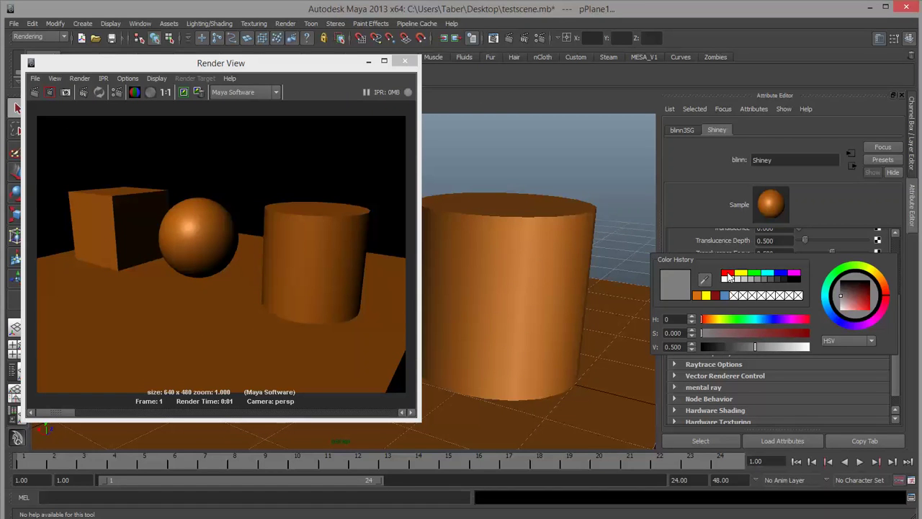
pyautogui.click(728, 273)
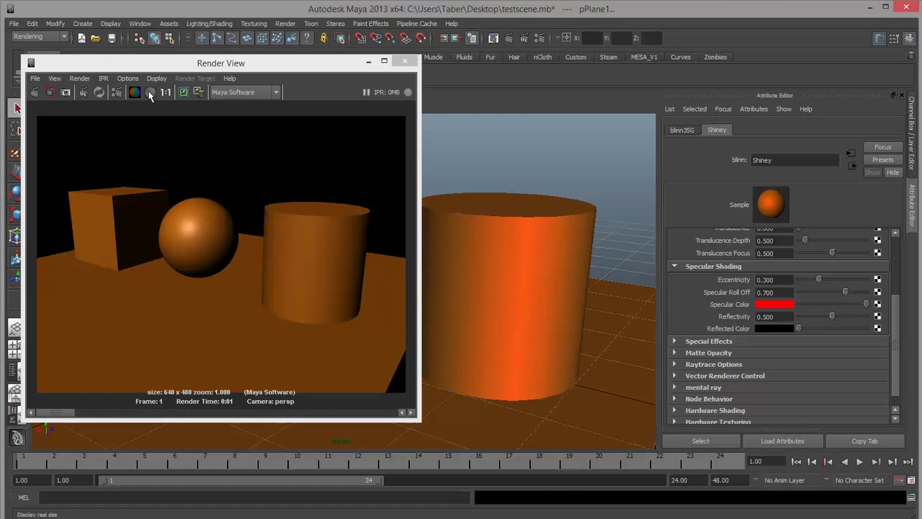
pyautogui.click(35, 93)
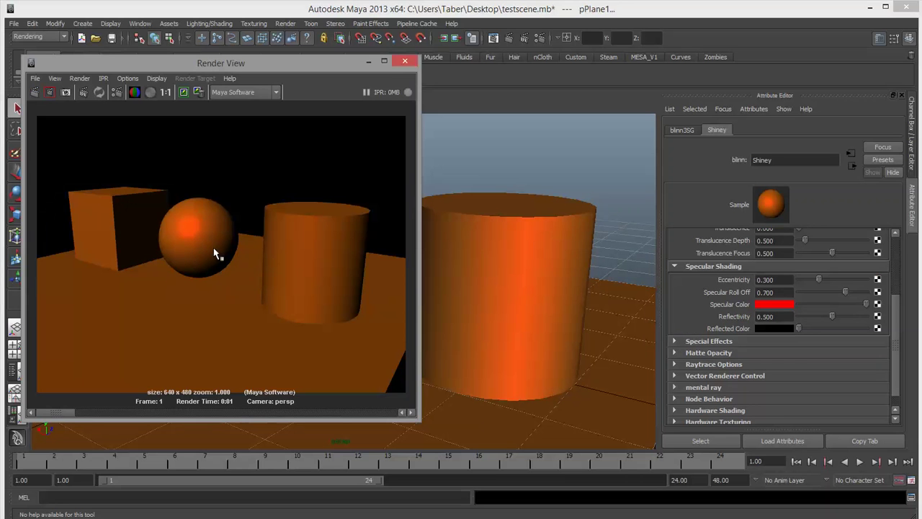
# Step: Change the specular color to golden yellow with a hue of 51 and render the scene
pyautogui.click(778, 303)
pyautogui.click(885, 275)
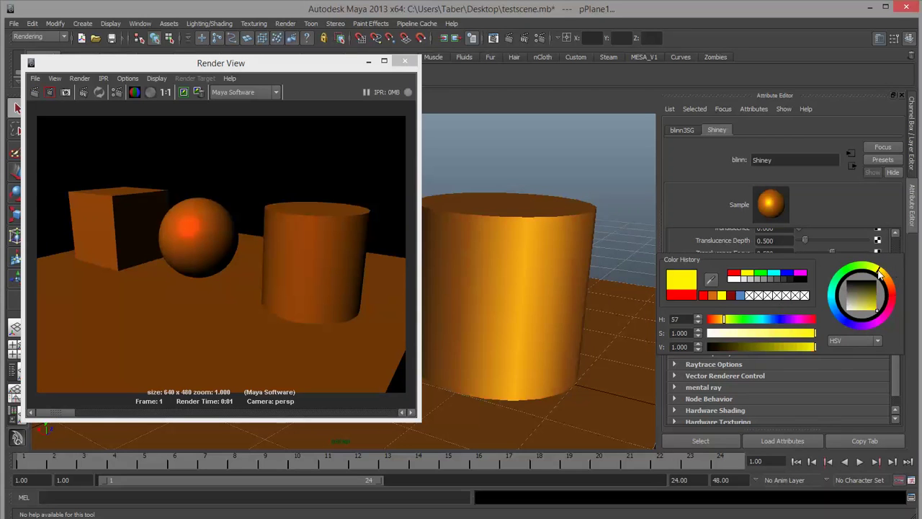
pyautogui.moveTo(722, 321); pyautogui.dragTo(725, 323)
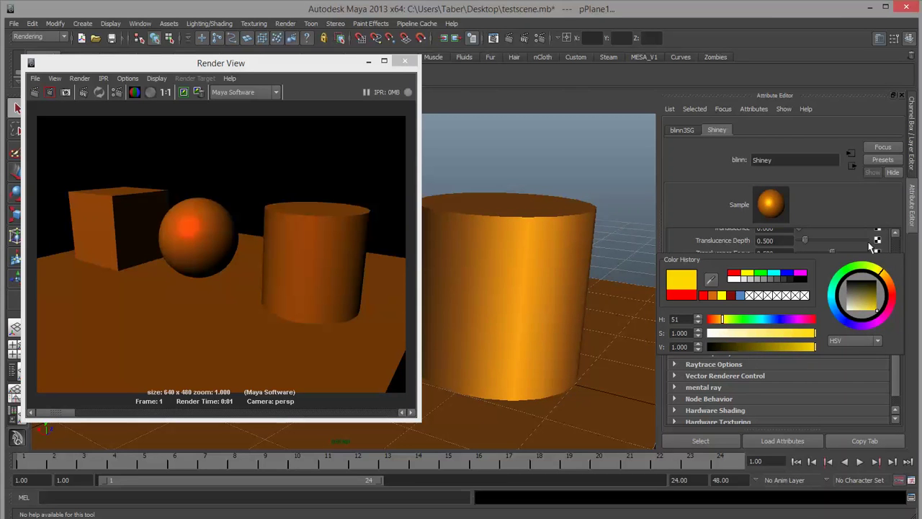
pyautogui.click(35, 92)
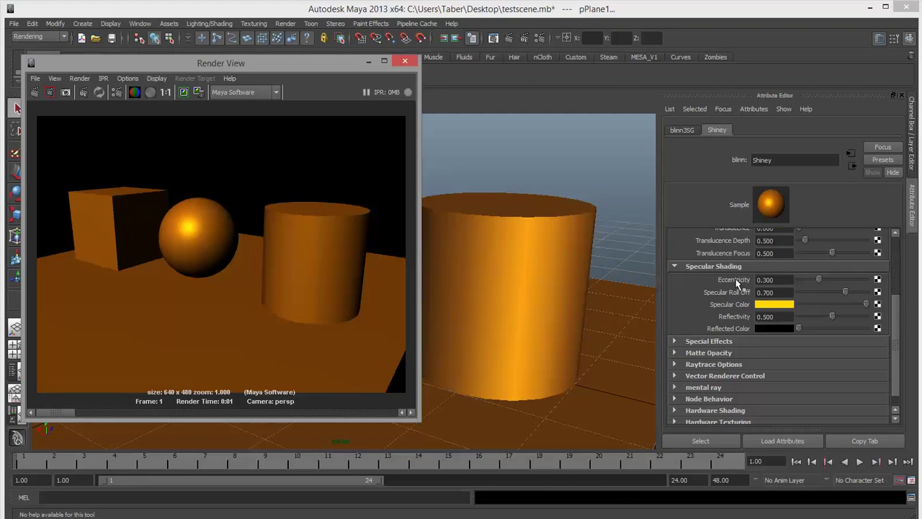
# Step: Compare test renders of the Shiney material with the eccentricity at 0.880 and at 0.137
pyautogui.moveTo(818, 279)
pyautogui.mouseDown()
pyautogui.moveTo(805, 286)
pyautogui.moveTo(832, 284)
pyautogui.mouseUp()
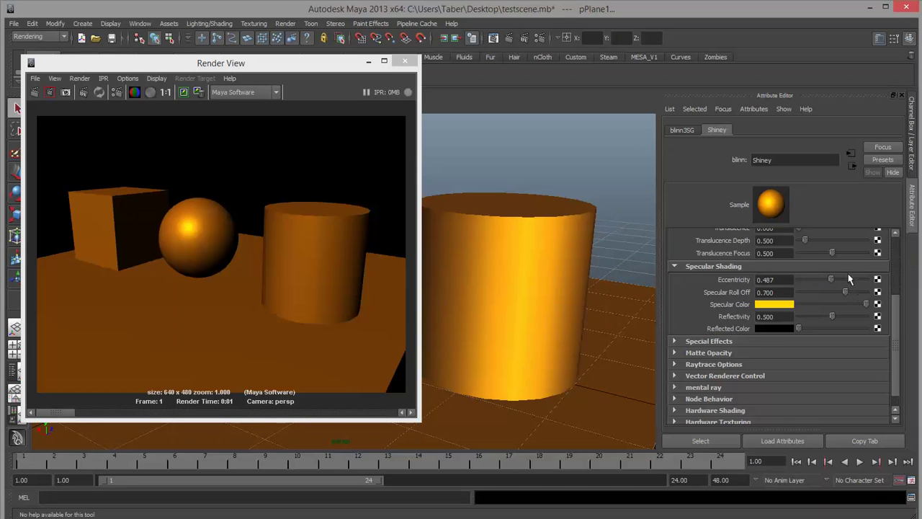
pyautogui.moveTo(830, 280); pyautogui.dragTo(857, 280)
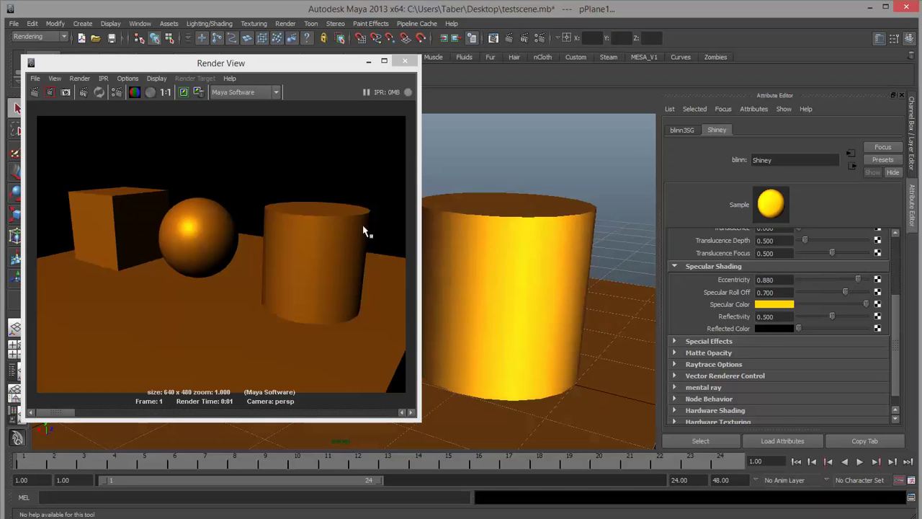
pyautogui.click(34, 92)
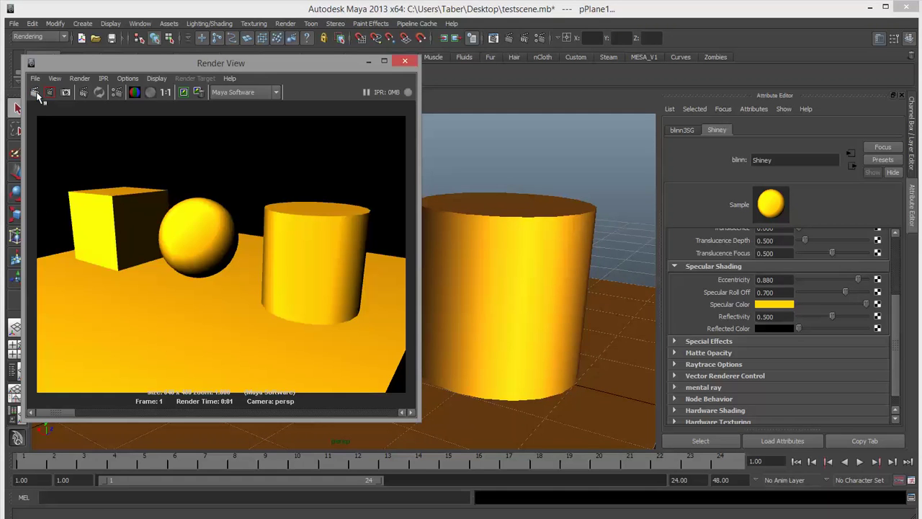
pyautogui.moveTo(857, 279); pyautogui.dragTo(808, 281)
pyautogui.click(33, 89)
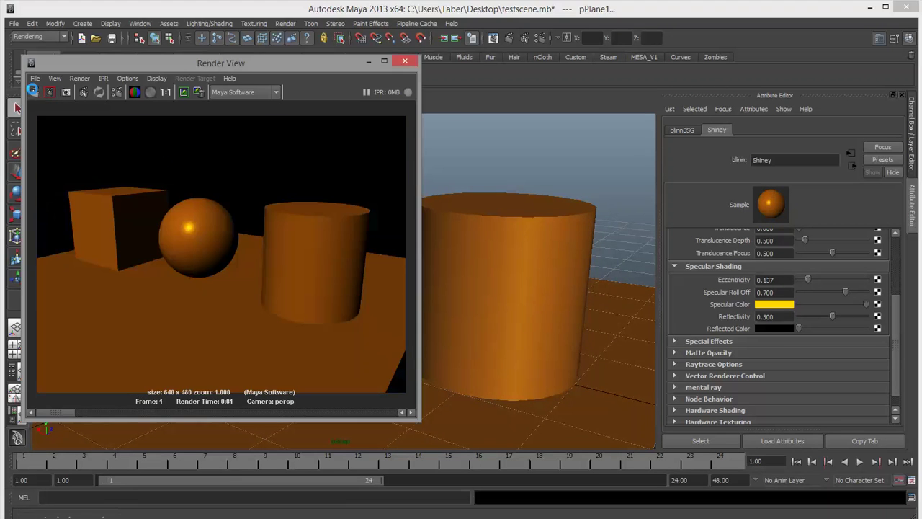
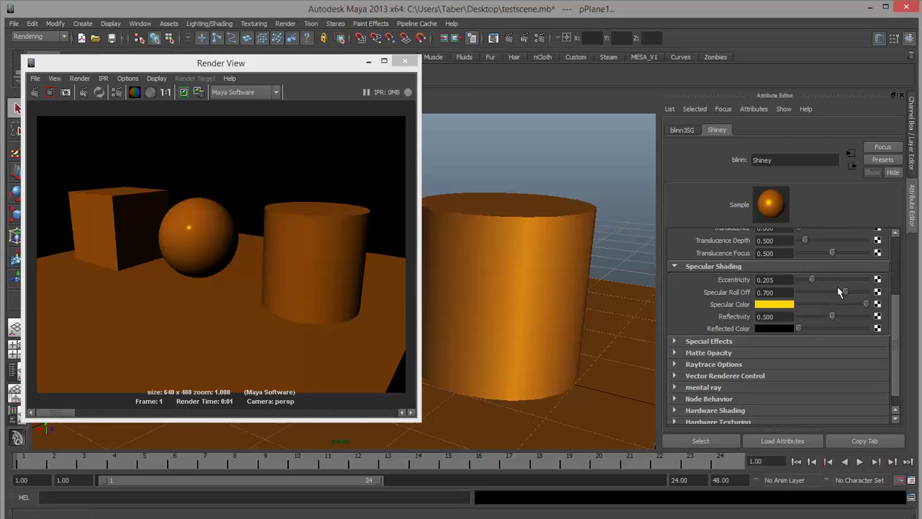
# Step: Compare test renders of the Shiney material with the specular roll off at 1.000 and at 0.222
pyautogui.moveTo(846, 290); pyautogui.dragTo(884, 294)
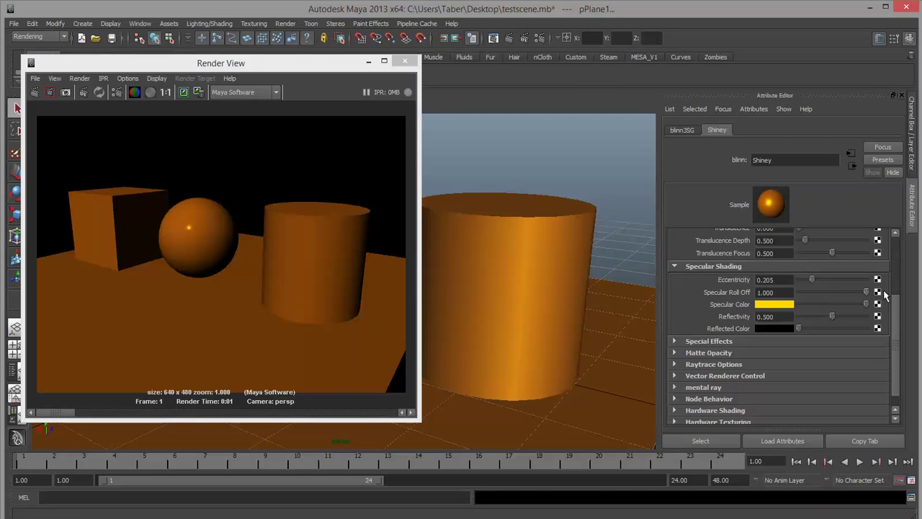
pyautogui.click(35, 92)
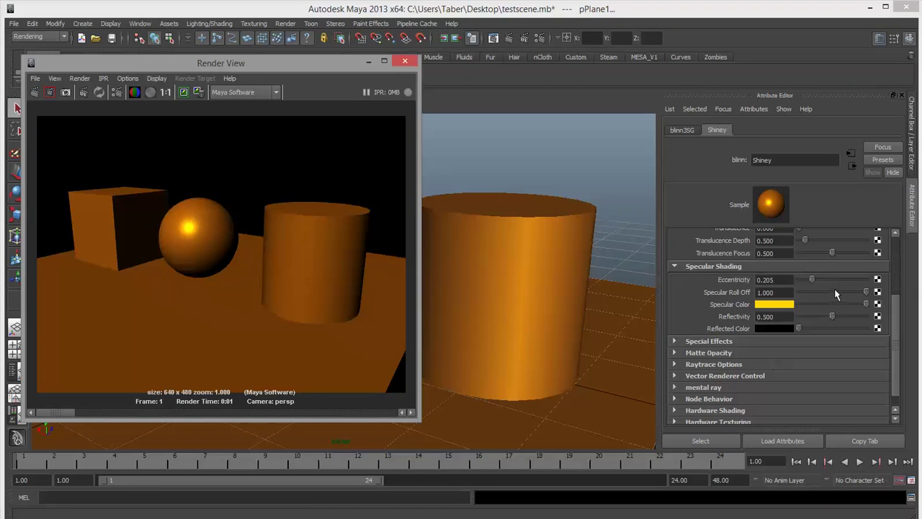
pyautogui.moveTo(835, 294); pyautogui.dragTo(814, 294)
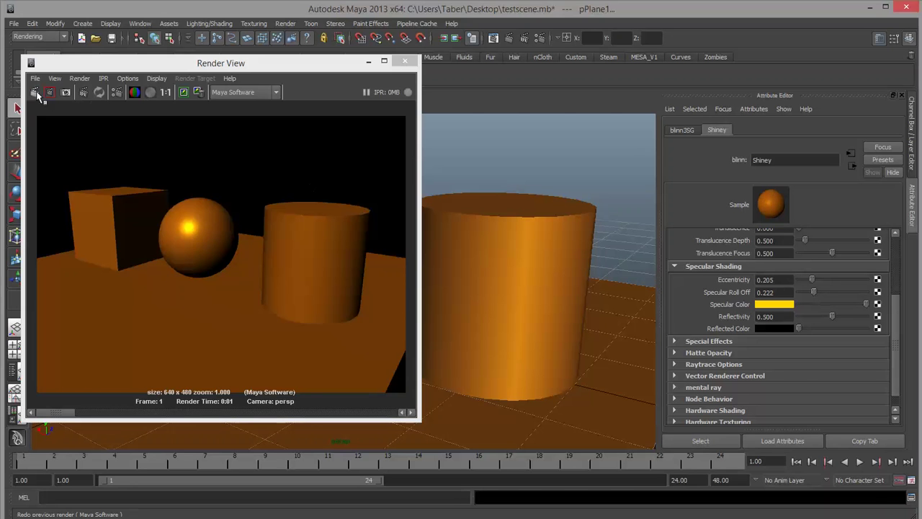
pyautogui.click(36, 92)
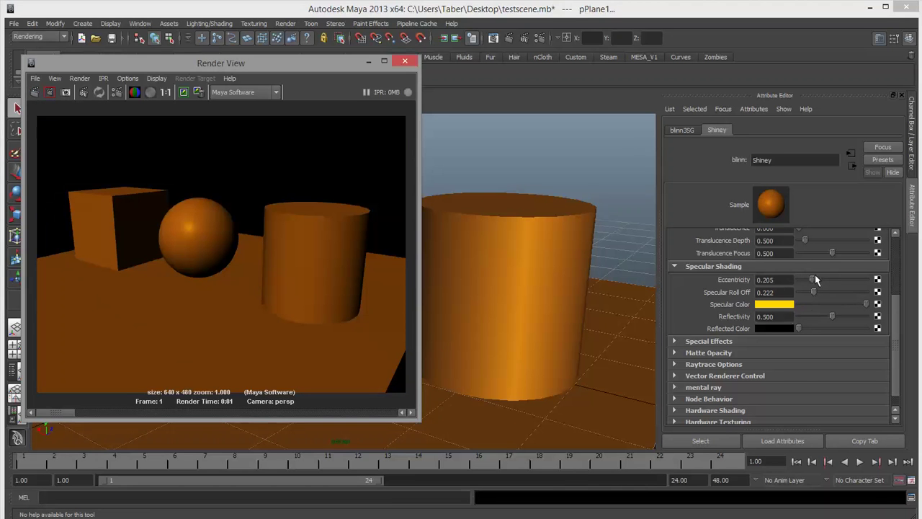
# Step: Render with eccentricity 0.667 and specular roll off 0.205, and again with eccentricity 0.137 and specular roll off 1.000
pyautogui.moveTo(814, 279)
pyautogui.mouseDown()
pyautogui.moveTo(842, 279)
pyautogui.moveTo(811, 294)
pyautogui.mouseUp()
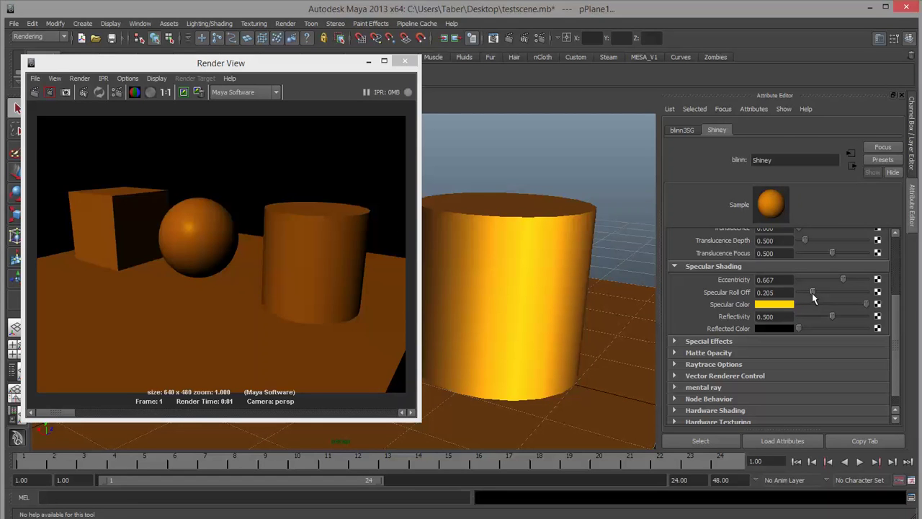
pyautogui.click(36, 93)
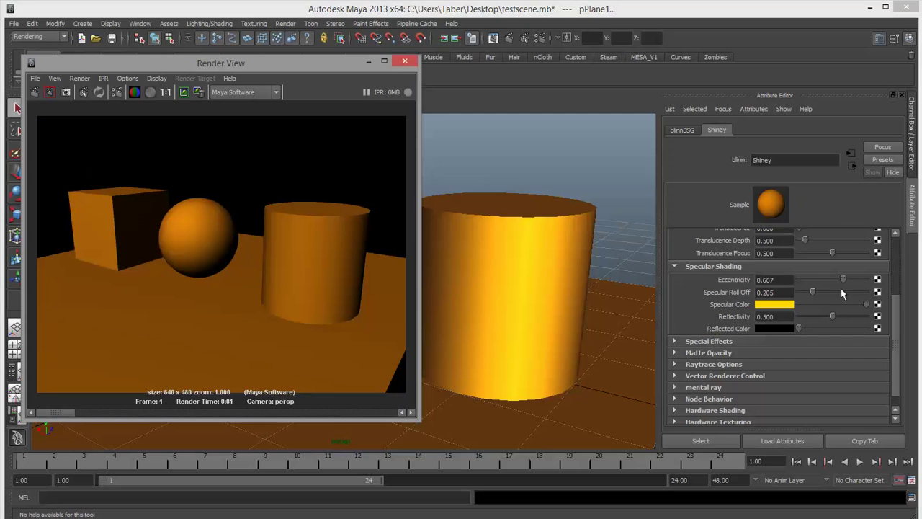
pyautogui.moveTo(842, 280); pyautogui.dragTo(897, 295)
pyautogui.click(35, 93)
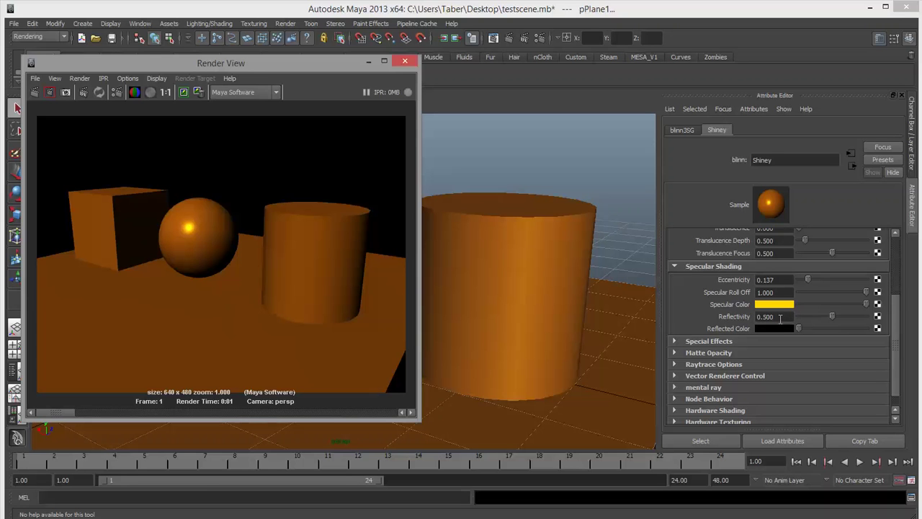
# Step: Set the Shiney material's reflectivity to 0.000 and expand its Special Effects attributes
pyautogui.moveTo(833, 316); pyautogui.dragTo(795, 320)
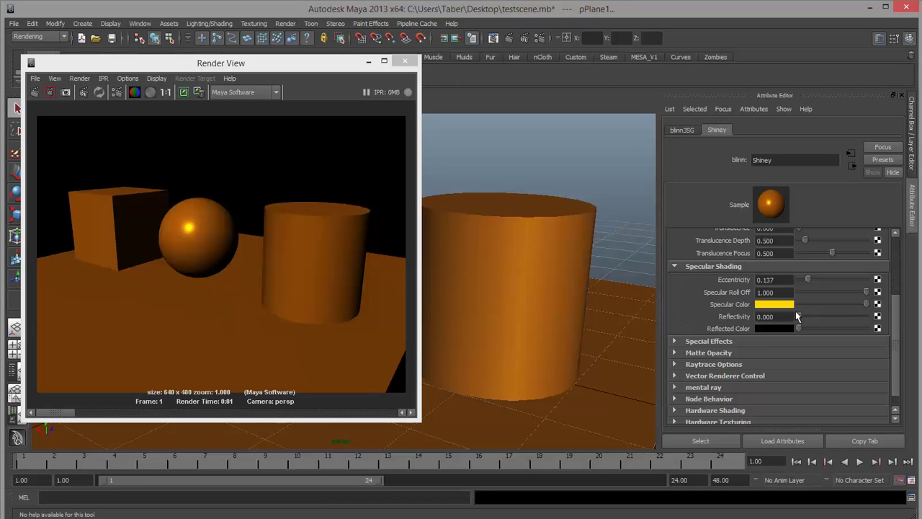
pyautogui.click(783, 317)
pyautogui.click(674, 342)
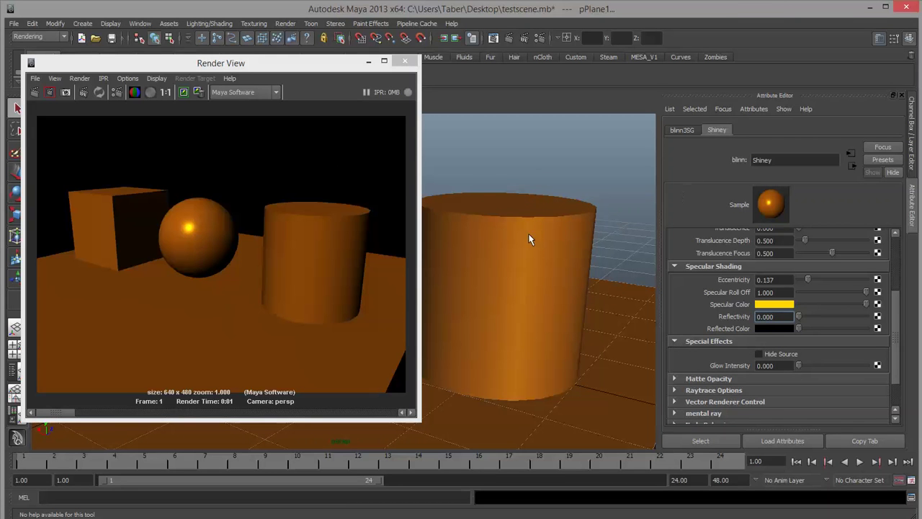
# Step: Assign a new Phong material to all the objects in the scene
pyautogui.click(469, 171)
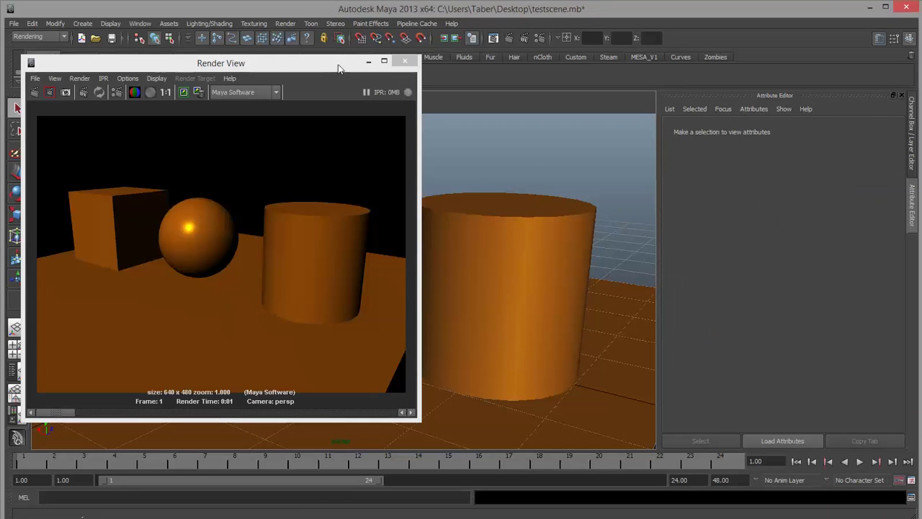
pyautogui.moveTo(338, 65); pyautogui.dragTo(0, 56)
pyautogui.scroll(-5, 113, 150)
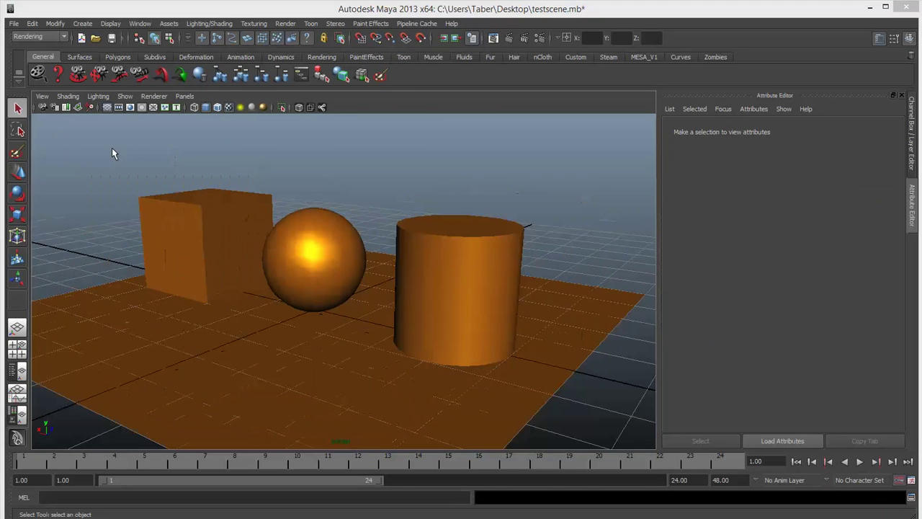
pyautogui.click(591, 403)
pyautogui.keyDown('alt'); pyautogui.moveTo(591, 404); pyautogui.dragTo(388, 308); pyautogui.keyUp('alt')
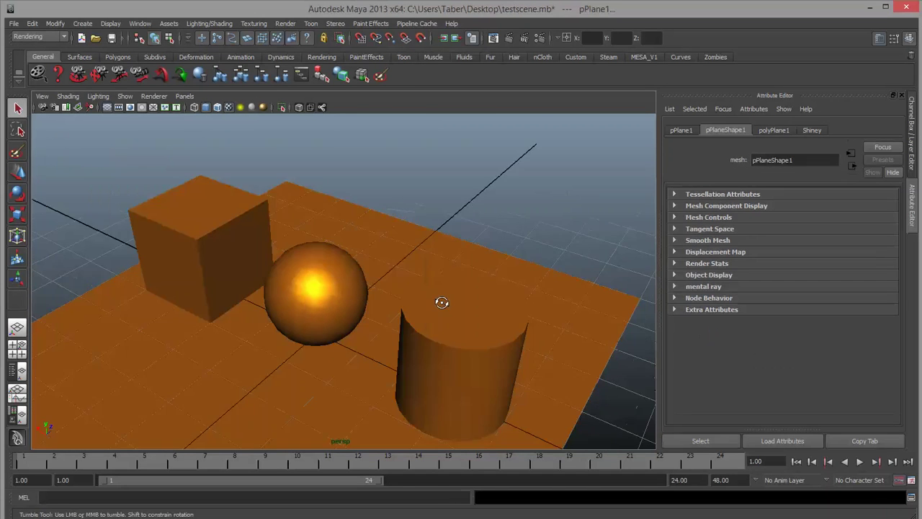
pyautogui.rightClick(386, 306)
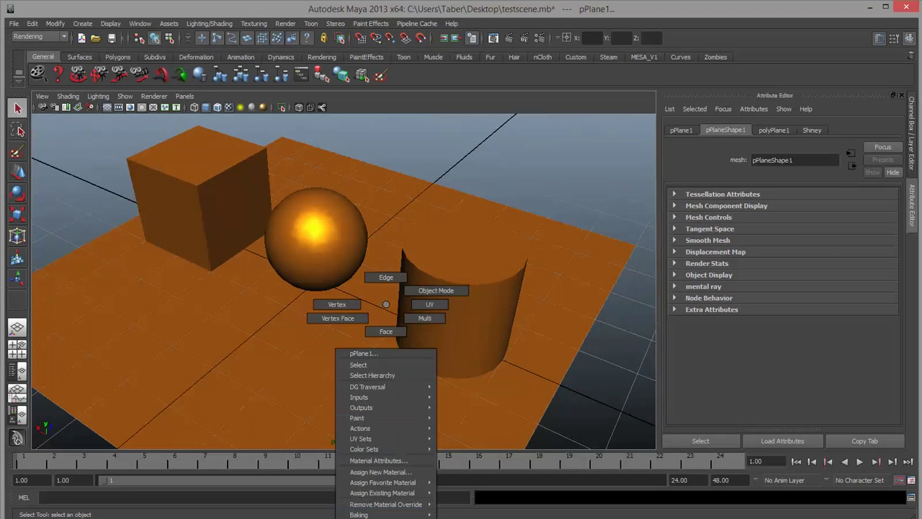
pyautogui.moveTo(432, 486)
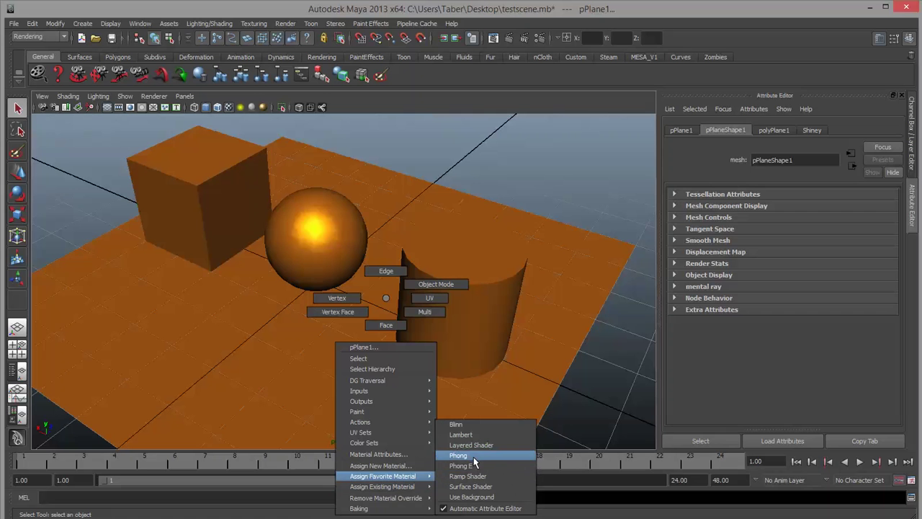
pyautogui.click(459, 455)
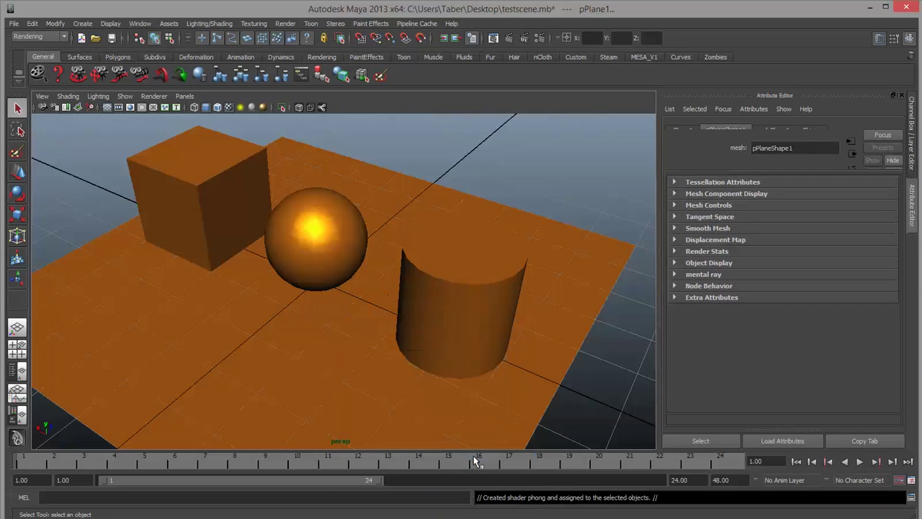
pyautogui.keyDown('alt'); pyautogui.moveTo(421, 305); pyautogui.dragTo(401, 307); pyautogui.keyUp('alt')
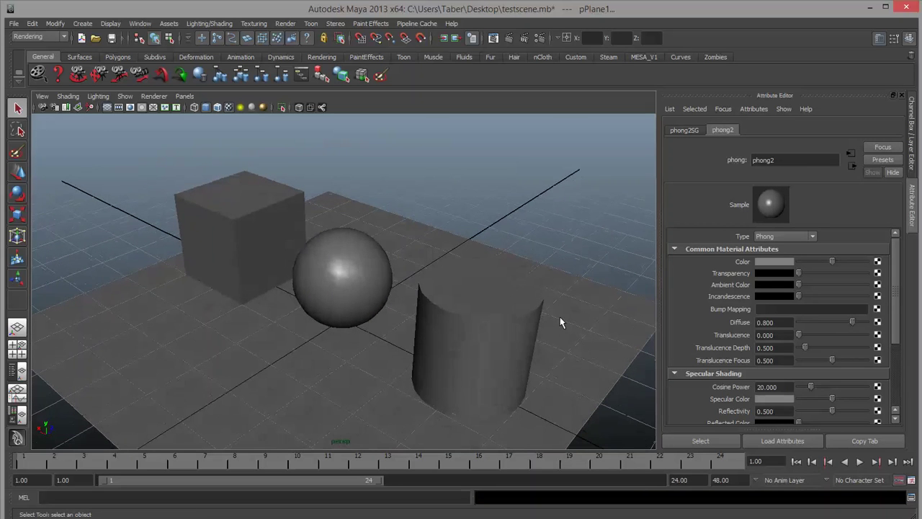
# Step: Set the Phong material's color to a dark green with hue 146, saturation 0.781 and value 0.404
pyautogui.click(774, 262)
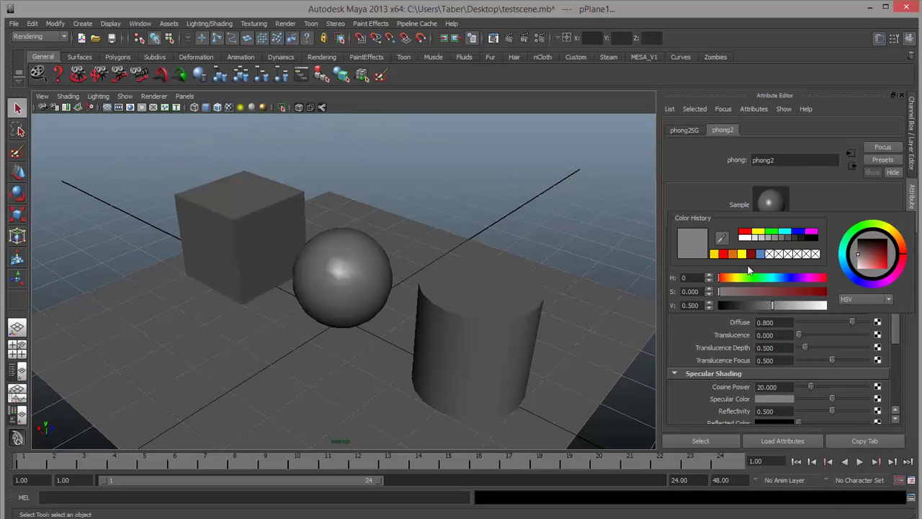
pyautogui.click(772, 232)
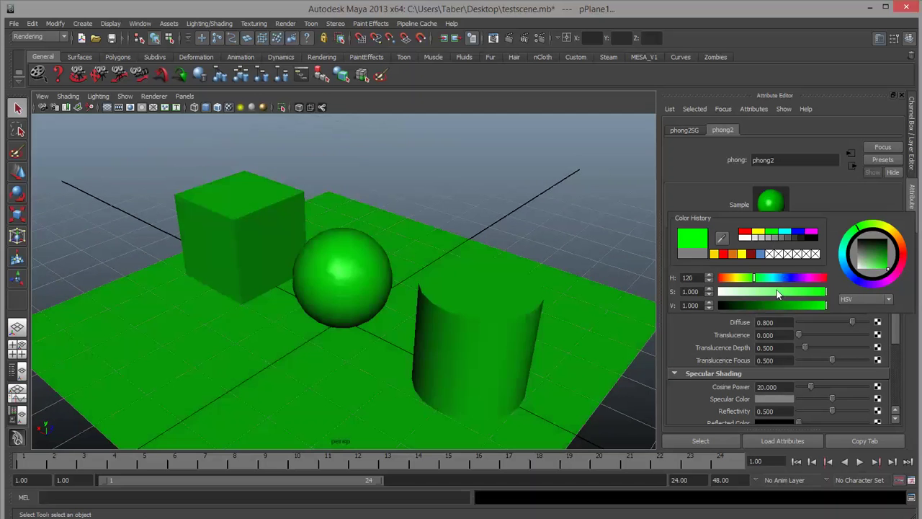
pyautogui.click(762, 278)
pyautogui.click(801, 291)
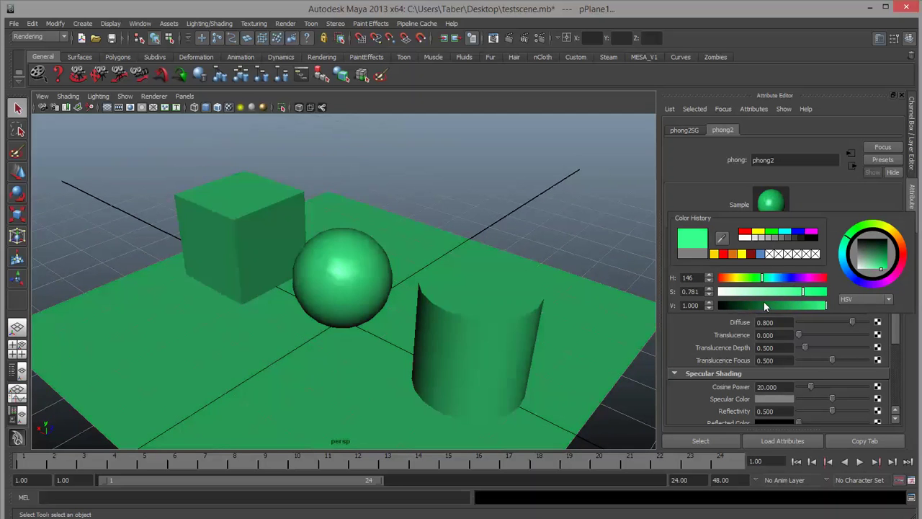
pyautogui.click(763, 305)
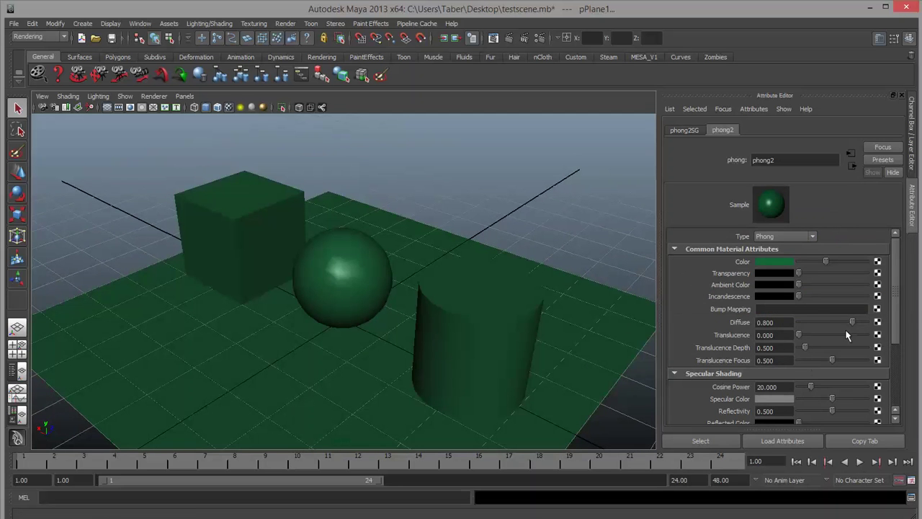
# Step: Try a cosine power of 2.000 on the Phong material, then raise it to 100.000 and render the scene
pyautogui.scroll(-3, 823, 324)
pyautogui.scroll(2, 804, 297)
pyautogui.scroll(-2, 804, 303)
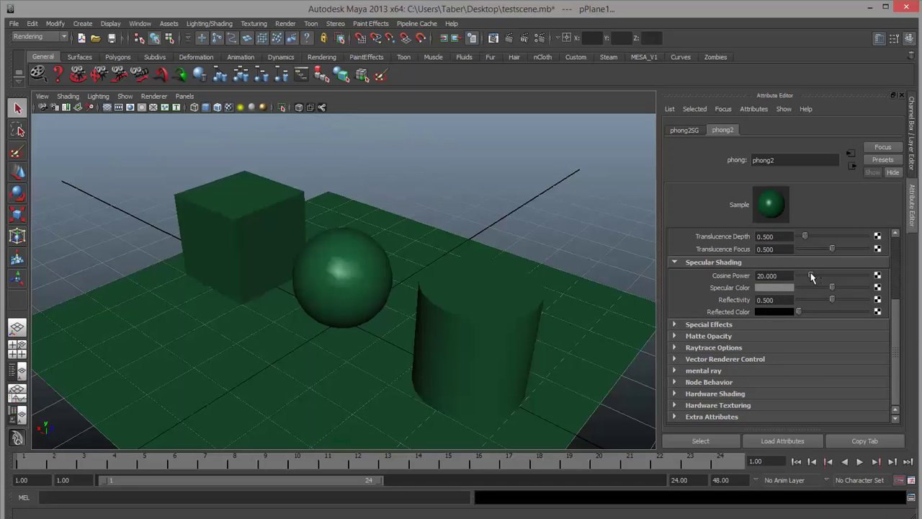
pyautogui.moveTo(811, 275); pyautogui.dragTo(793, 279)
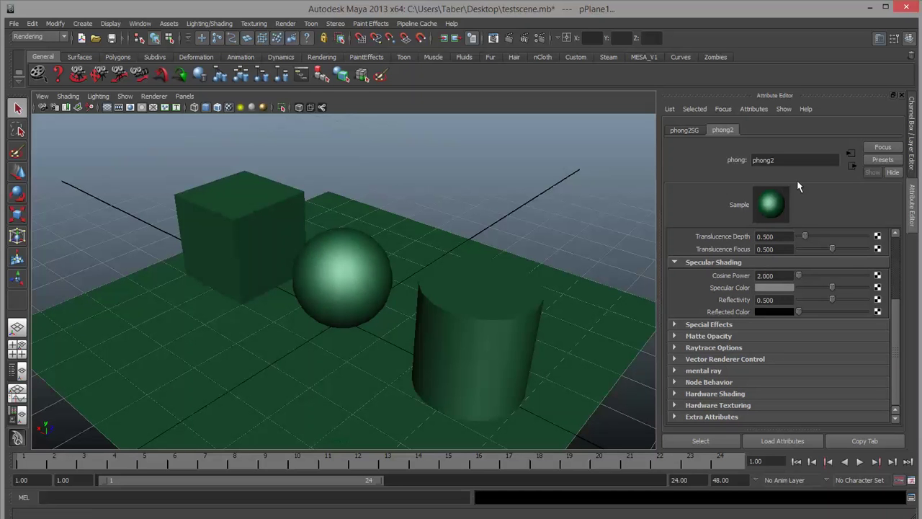
pyautogui.moveTo(801, 277); pyautogui.dragTo(895, 277)
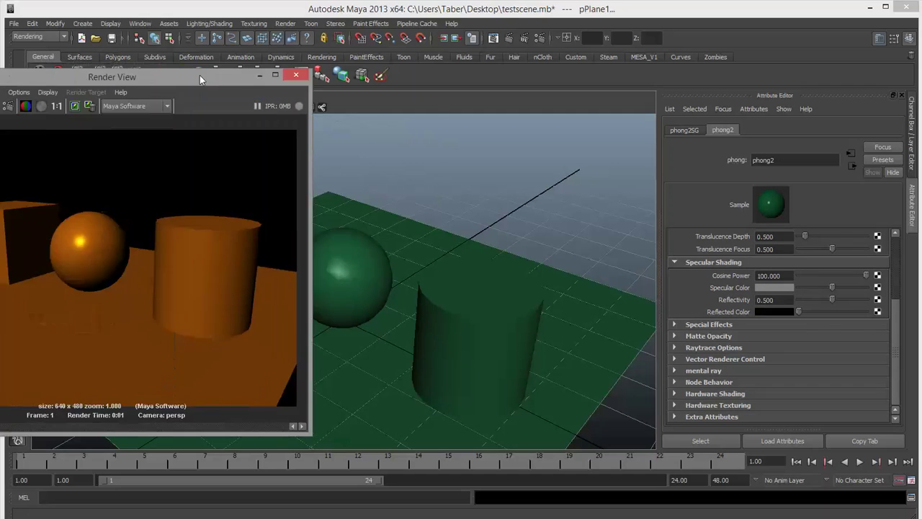
pyautogui.moveTo(199, 75); pyautogui.dragTo(331, 78)
pyautogui.click(51, 105)
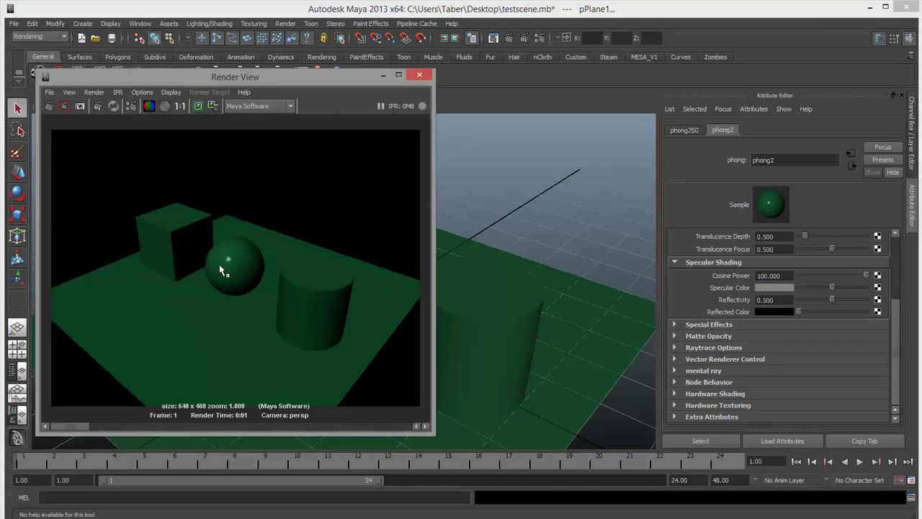
# Step: Render the Phong material with a blue specular color (hue 233, saturation 0.781, value 0.938) and a cosine power of 24.615
pyautogui.click(777, 288)
pyautogui.click(702, 281)
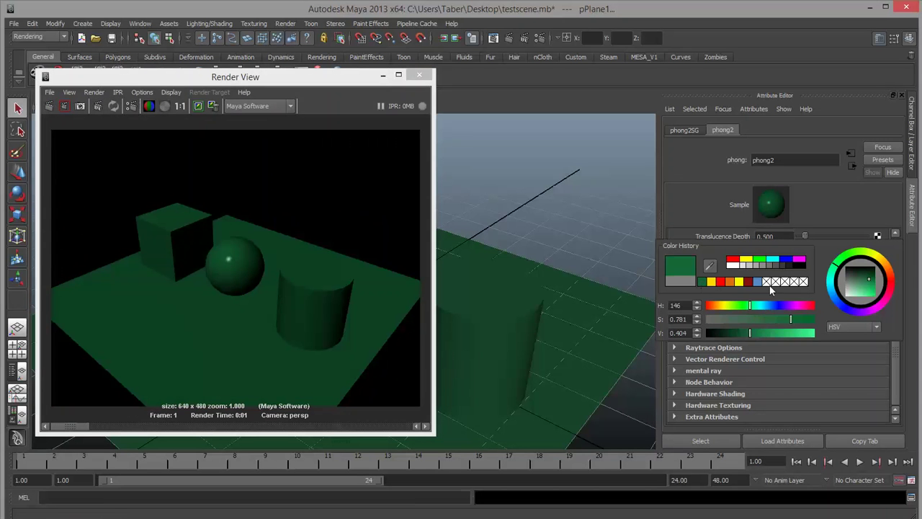
pyautogui.click(780, 305)
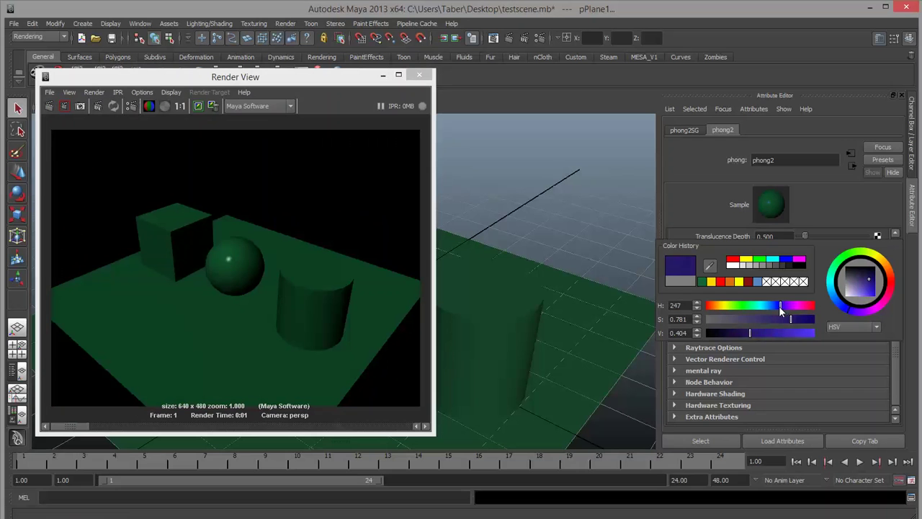
pyautogui.moveTo(788, 334); pyautogui.dragTo(807, 335)
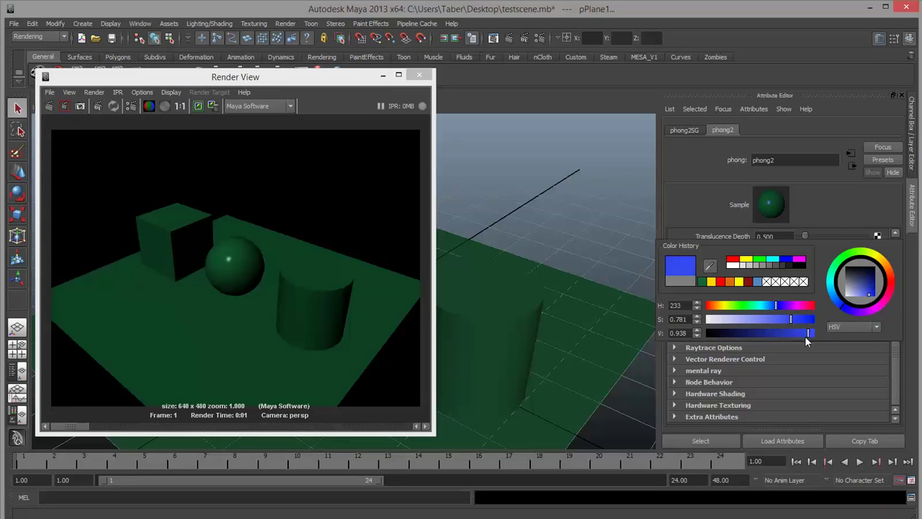
pyautogui.moveTo(840, 275); pyautogui.dragTo(814, 280)
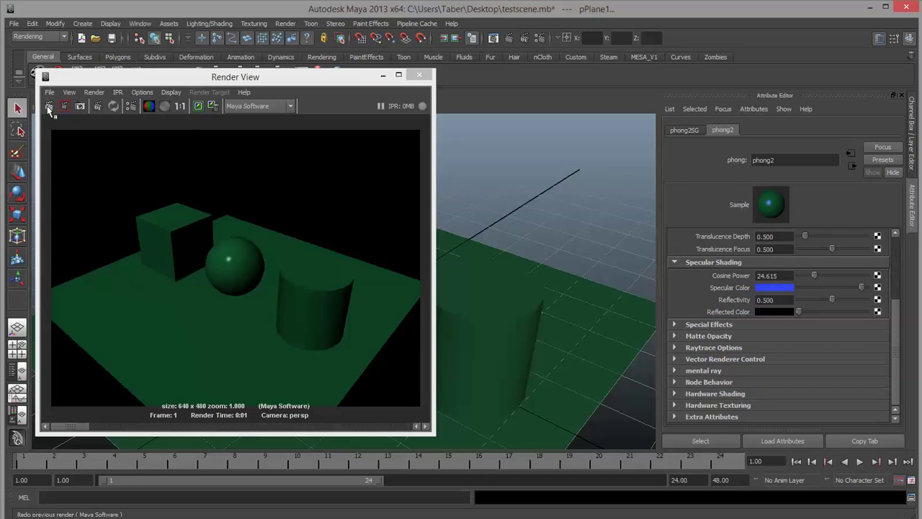
pyautogui.click(48, 106)
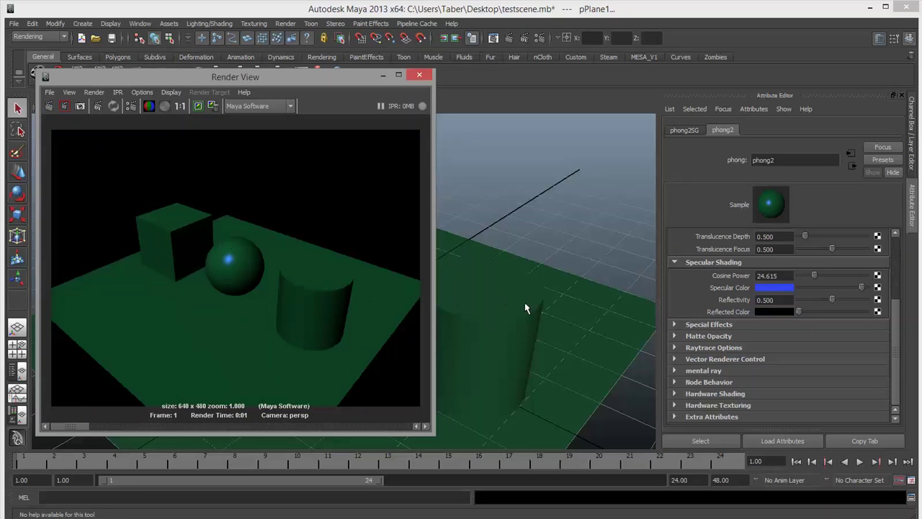
# Step: Render the scene from two other camera angles to examine the blue specular highlight
pyautogui.keyDown('alt'); pyautogui.moveTo(529, 310); pyautogui.dragTo(244, 151); pyautogui.keyUp('alt')
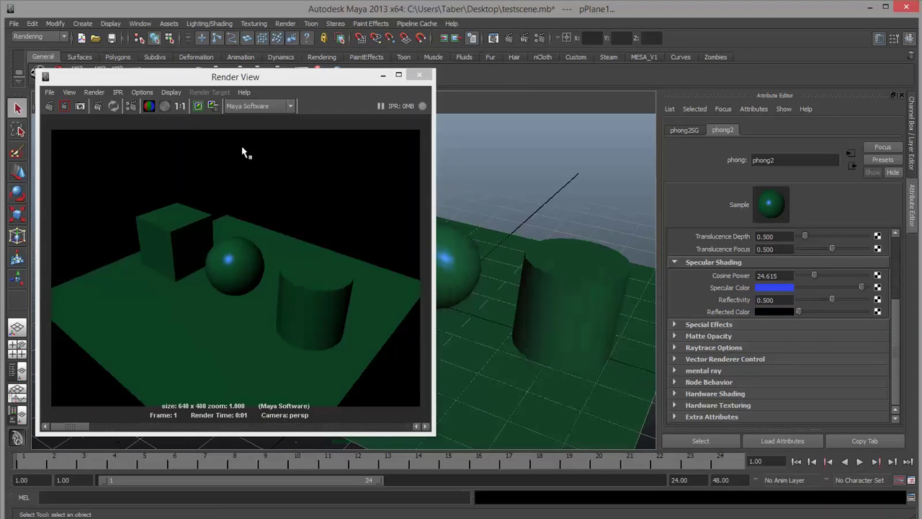
pyautogui.click(49, 106)
pyautogui.keyDown('alt'); pyautogui.moveTo(439, 261); pyautogui.dragTo(602, 280); pyautogui.keyUp('alt')
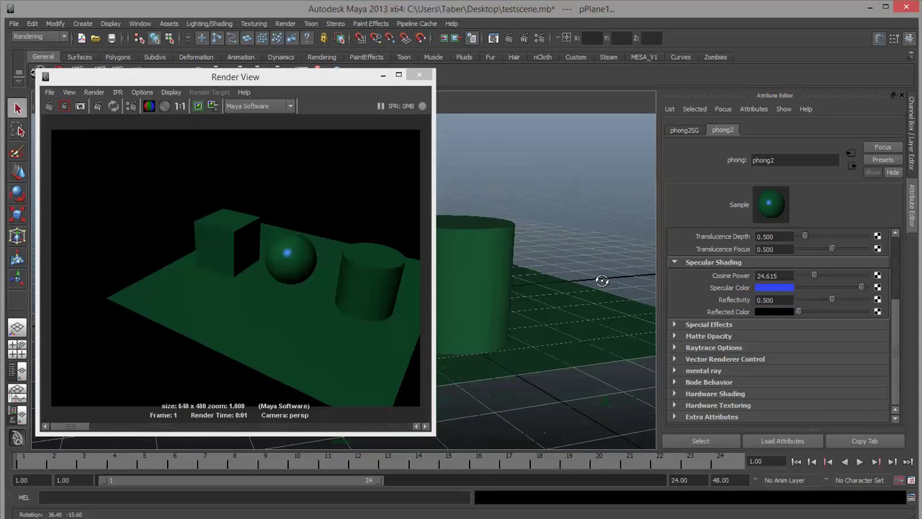
pyautogui.click(49, 106)
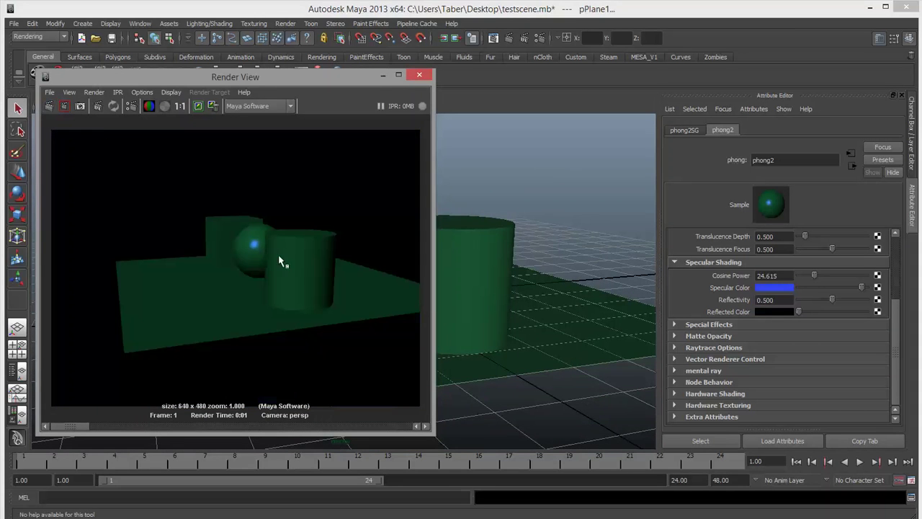
pyautogui.keyDown('alt'); pyautogui.moveTo(473, 268); pyautogui.dragTo(511, 273); pyautogui.keyUp('alt')
# Step: Darken the Phong material's blue specular color slightly and rename the material Mirror
pyautogui.moveTo(852, 287); pyautogui.dragTo(844, 290)
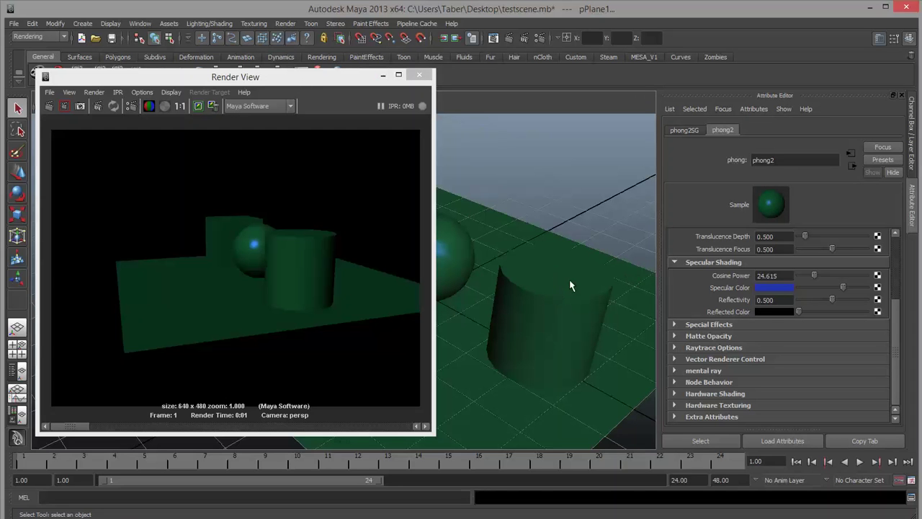
pyautogui.click(761, 160)
pyautogui.doubleClick(761, 160)
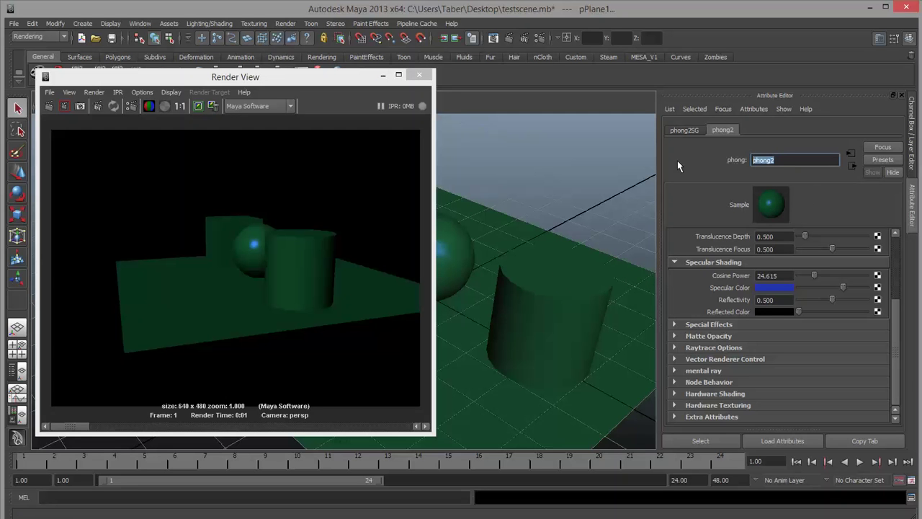
pyautogui.write('Meta')
pyautogui.press('BackSpace')
pyautogui.press('BackSpace')
pyautogui.press('BackSpace')
pyautogui.press('BackSpace')
pyautogui.write('Mirror')
pyautogui.press('Return')
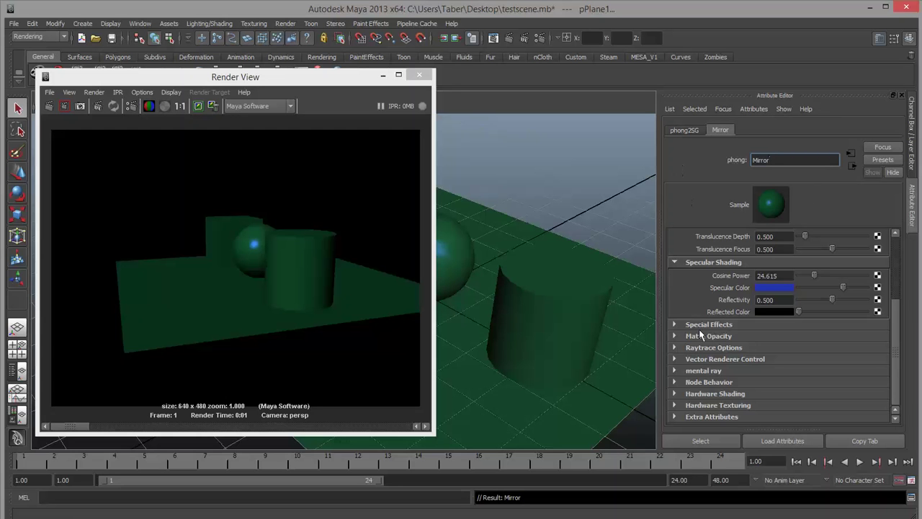
# Step: Close the render window and assign a new Surface Shader material to all the objects
pyautogui.click(675, 324)
pyautogui.click(675, 324)
pyautogui.click(419, 75)
pyautogui.moveTo(220, 155); pyautogui.dragTo(582, 433)
pyautogui.rightClick(511, 305)
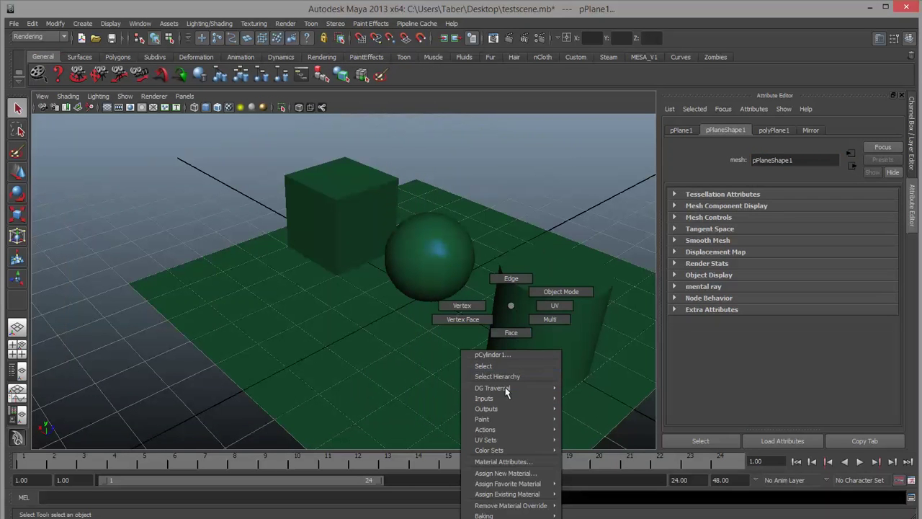
pyautogui.moveTo(519, 483)
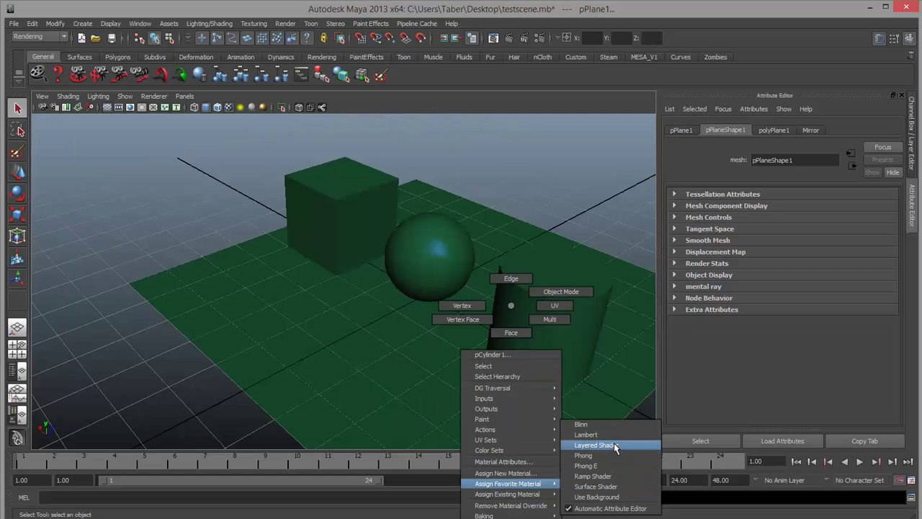
pyautogui.click(619, 487)
pyautogui.keyDown('alt'); pyautogui.moveTo(480, 354); pyautogui.dragTo(434, 341); pyautogui.keyUp('alt')
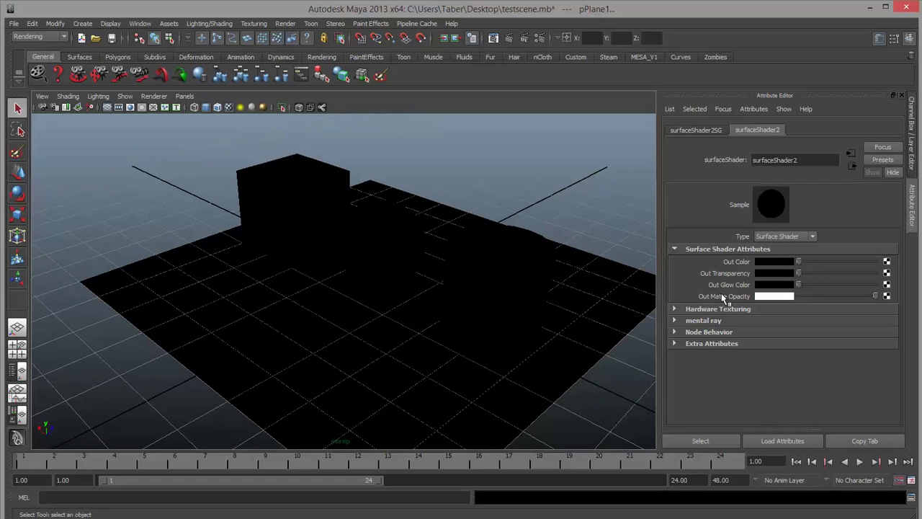
# Step: Render the surface shader with its Out Color set to cyan, and again with it set to purple
pyautogui.click(780, 265)
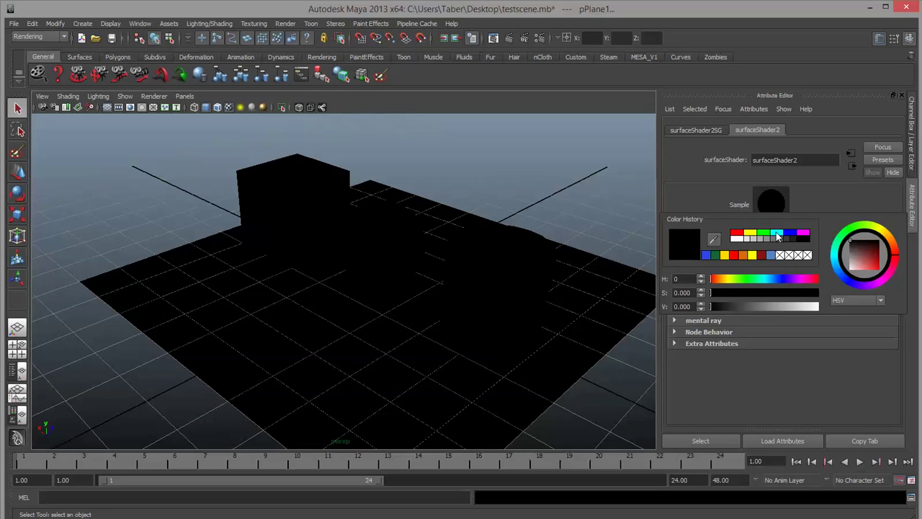
pyautogui.click(776, 232)
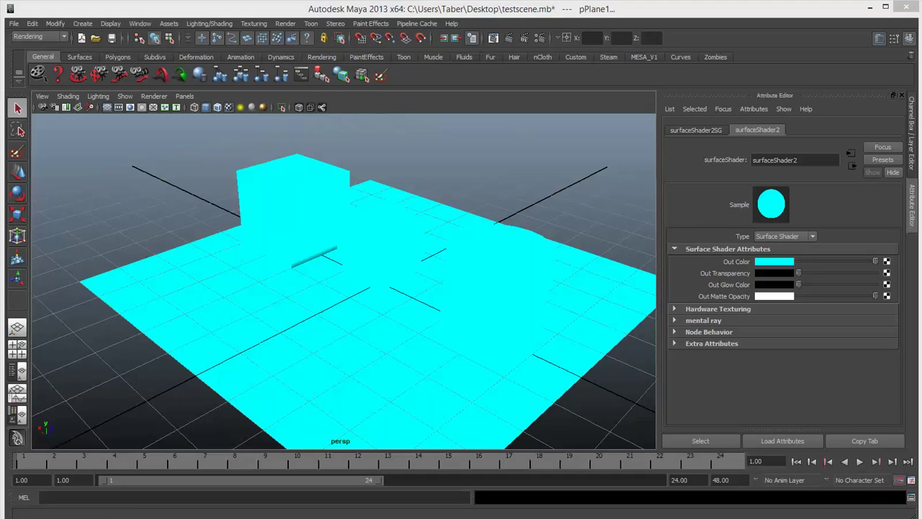
pyautogui.click(360, 37)
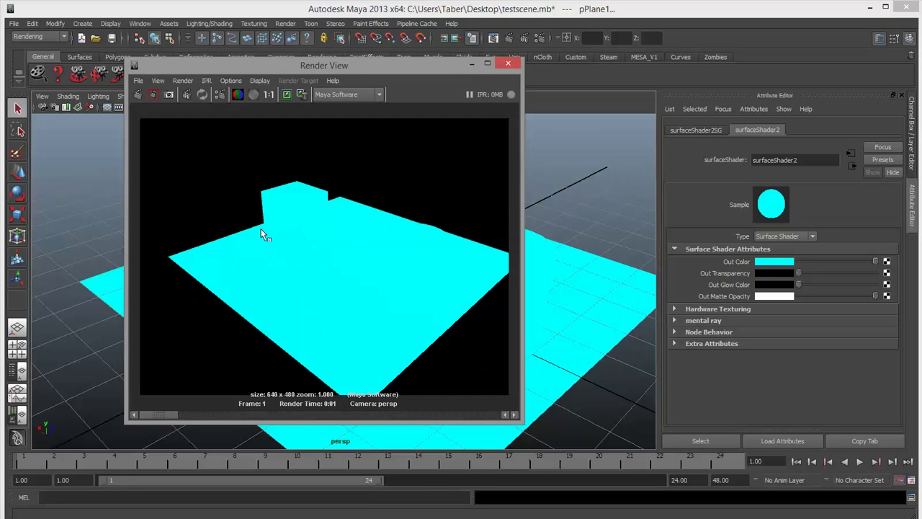
pyautogui.click(777, 264)
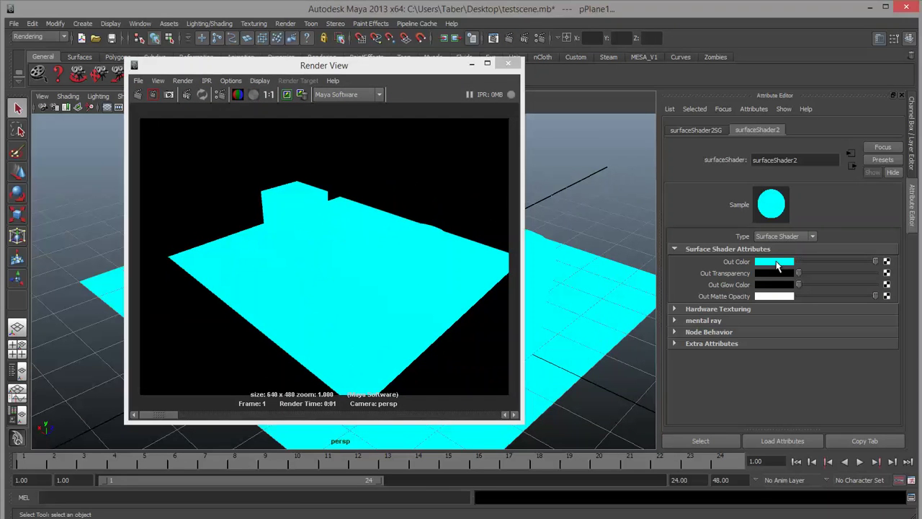
pyautogui.click(776, 264)
pyautogui.click(790, 271)
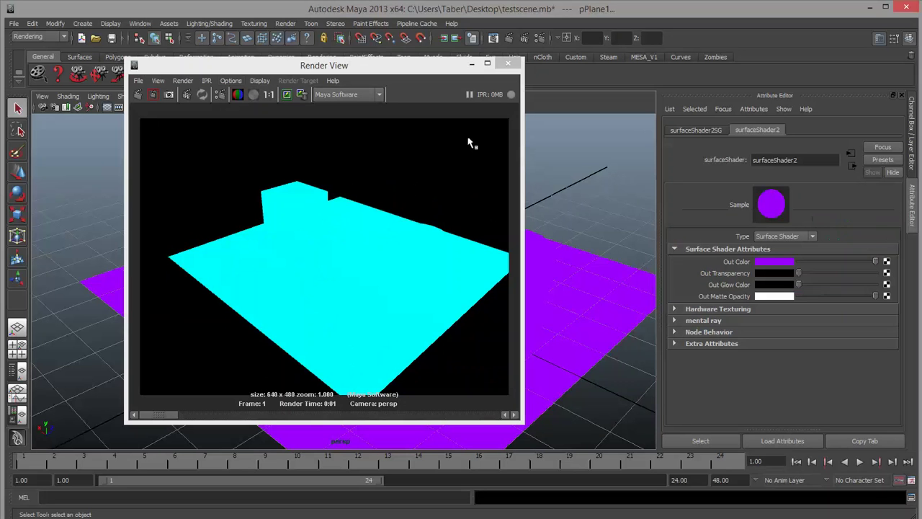
pyautogui.click(137, 94)
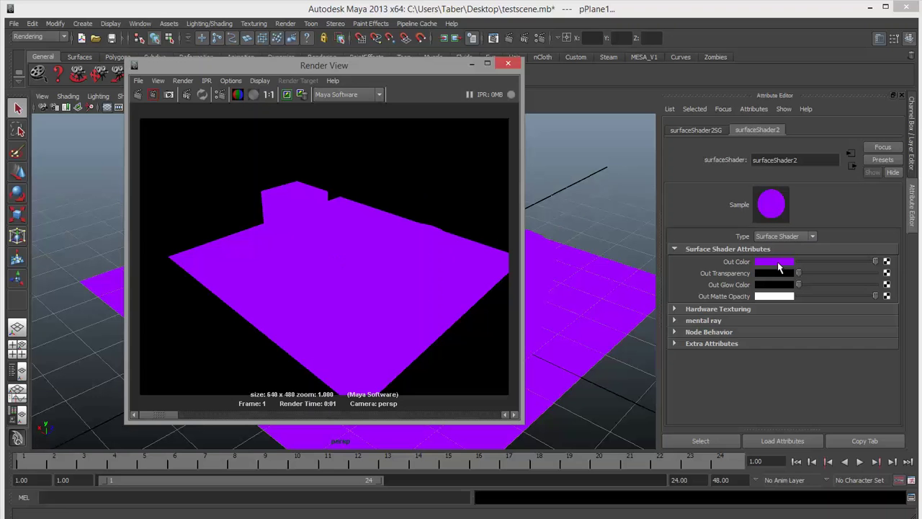
# Step: Render the surface shader with Out Transparency raised to a dark gray, and again with Out Glow Color also raised to gray
pyautogui.moveTo(799, 274); pyautogui.dragTo(828, 273)
pyautogui.click(139, 96)
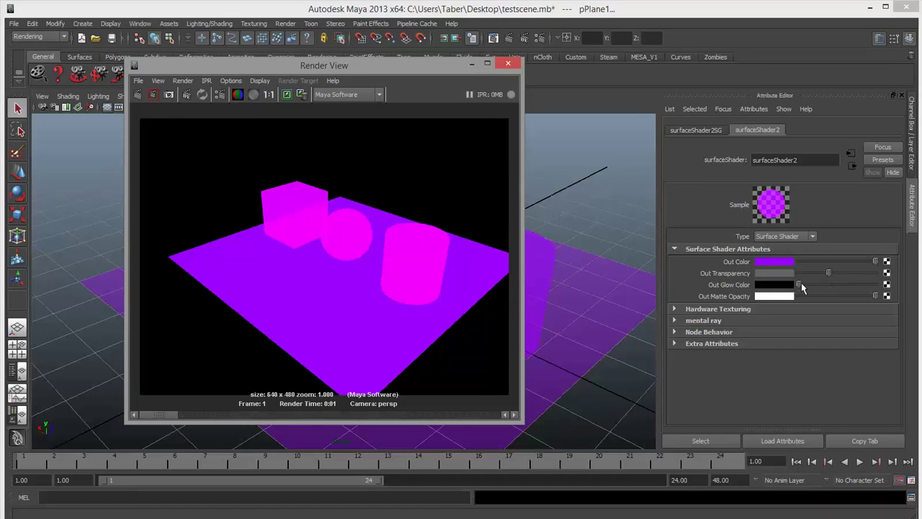
pyautogui.moveTo(798, 284); pyautogui.dragTo(830, 285)
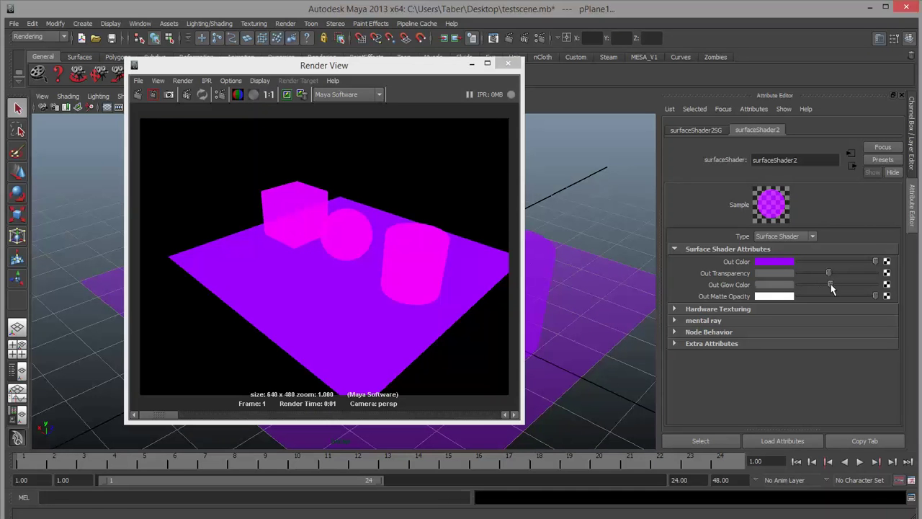
pyautogui.click(138, 95)
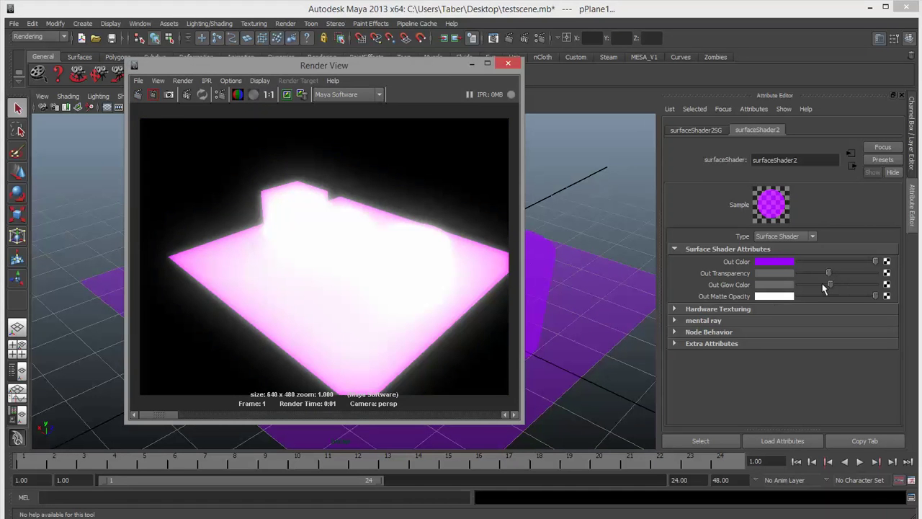
# Step: Set Out Transparency back to black and render the surface shader with a dark gray Out Glow Color, then with a lighter gray one
pyautogui.moveTo(828, 285); pyautogui.dragTo(798, 273)
pyautogui.click(138, 94)
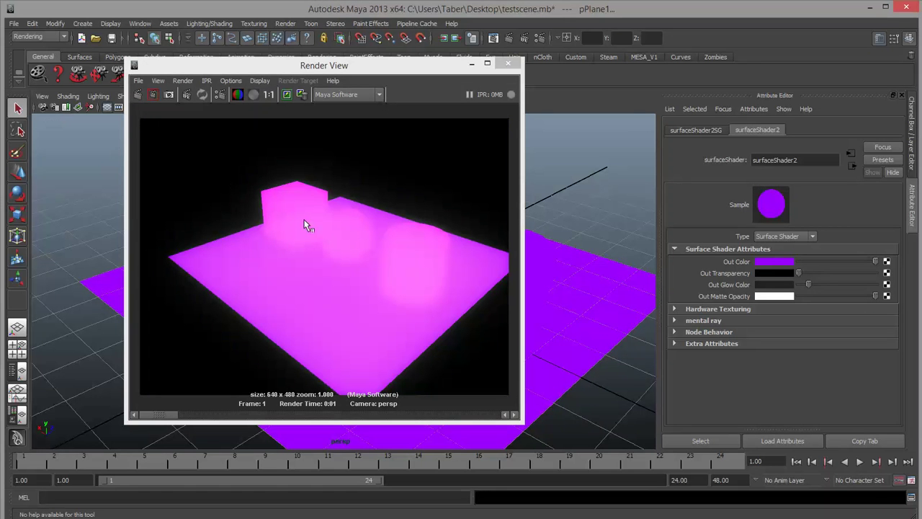
pyautogui.click(136, 96)
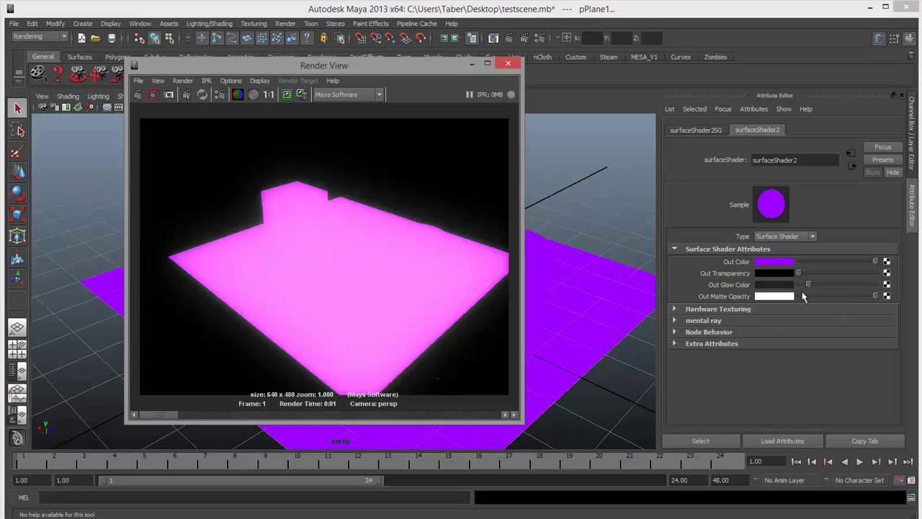
pyautogui.moveTo(808, 285); pyautogui.dragTo(843, 284)
pyautogui.click(137, 93)
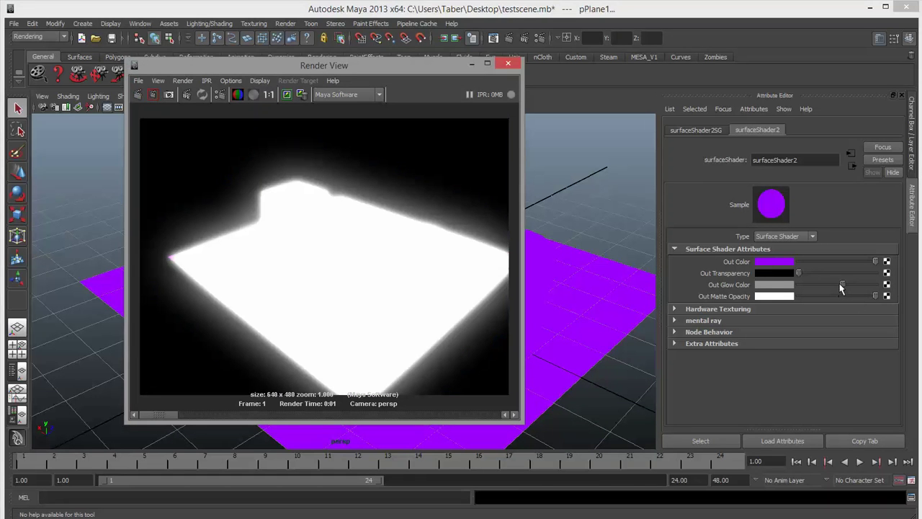
# Step: Set Out Glow Color to black, render with Out Matte Opacity lowered to gray, and return the opacity to white
pyautogui.moveTo(841, 285); pyautogui.dragTo(785, 285)
pyautogui.moveTo(873, 296); pyautogui.dragTo(827, 296)
pyautogui.click(137, 94)
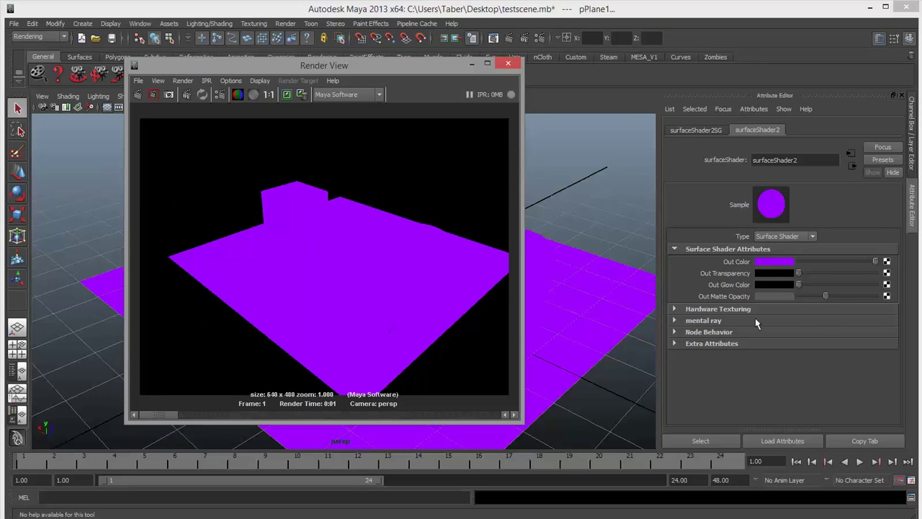
pyautogui.moveTo(827, 296); pyautogui.dragTo(896, 305)
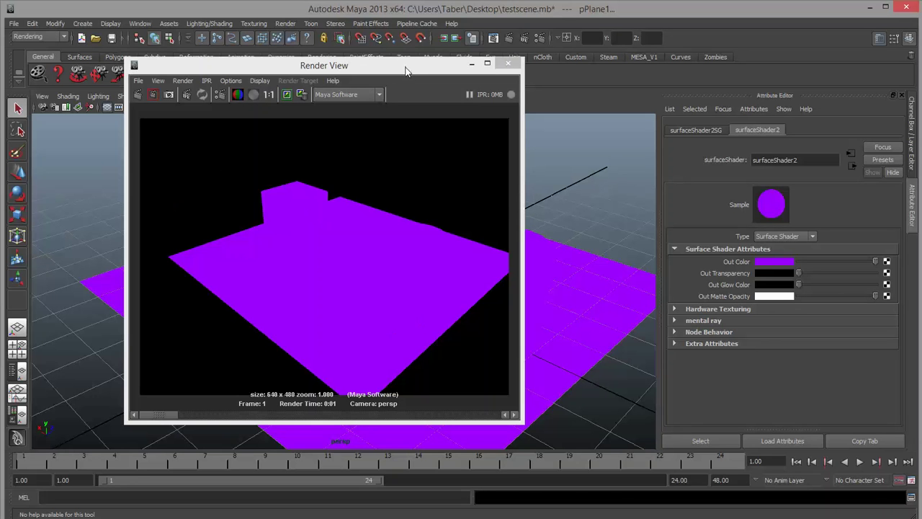
# Step: Close the render window and assign the existing Matte material to all the objects
pyautogui.moveTo(406, 68); pyautogui.dragTo(304, 72)
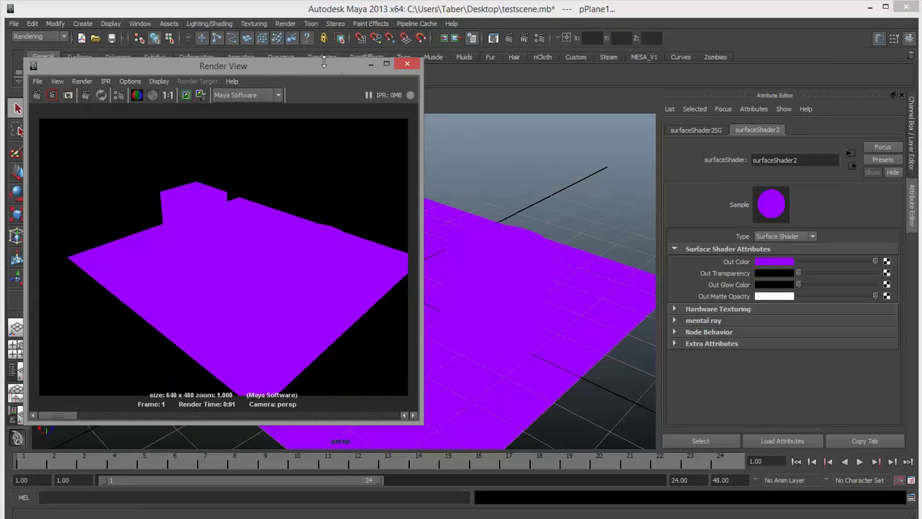
pyautogui.click(407, 64)
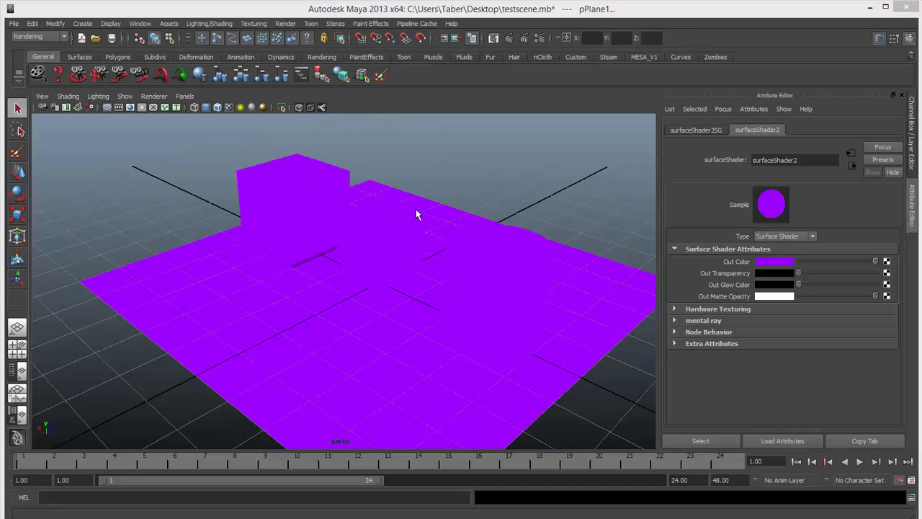
pyautogui.scroll(-2, 328, 204)
pyautogui.moveTo(203, 159); pyautogui.dragTo(497, 360)
pyautogui.moveTo(433, 283); pyautogui.dragTo(516, 465, button='right')
pyautogui.click(483, 185)
pyautogui.keyDown('alt'); pyautogui.moveTo(483, 186); pyautogui.dragTo(376, 265); pyautogui.keyUp('alt')
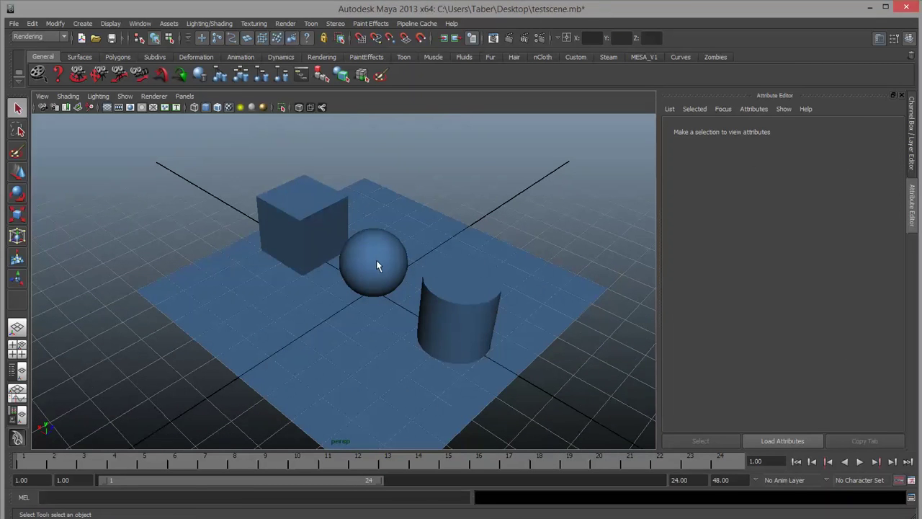
# Step: Assign a new Use Background material to the cylinder
pyautogui.click(455, 329)
pyautogui.keyDown('alt'); pyautogui.moveTo(474, 371); pyautogui.dragTo(467, 363); pyautogui.keyUp('alt')
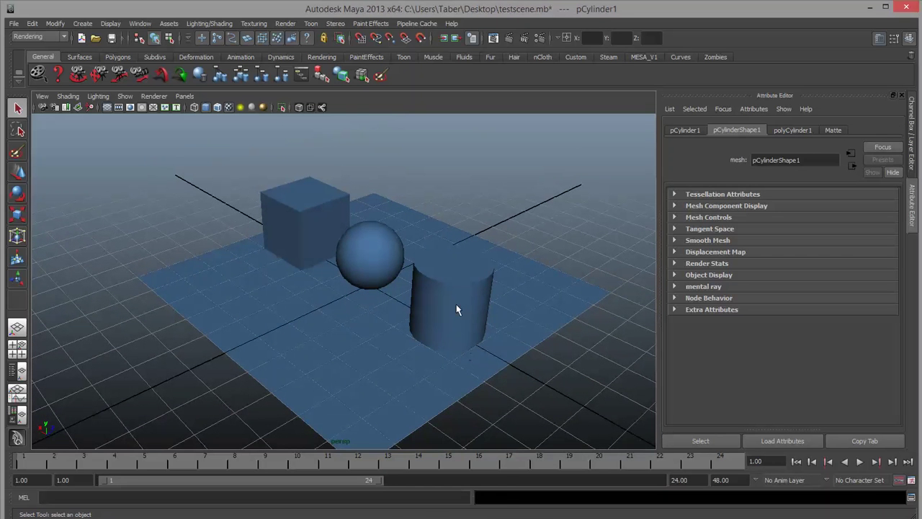
pyautogui.moveTo(456, 304); pyautogui.dragTo(574, 497, button='right')
pyautogui.keyDown('alt'); pyautogui.moveTo(485, 310); pyautogui.dragTo(461, 298); pyautogui.keyUp('alt')
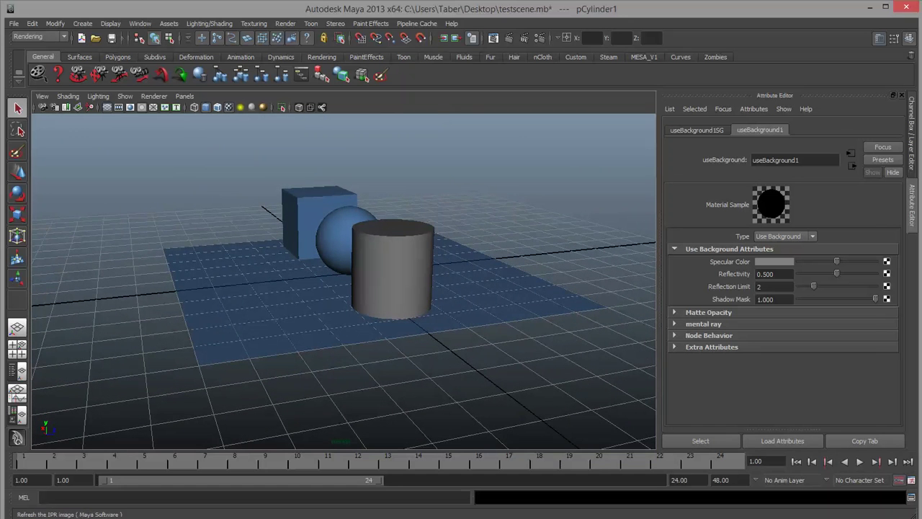
# Step: Render the scene from a lower camera angle to examine the Use Background cylinder against the other objects
pyautogui.click(458, 38)
pyautogui.moveTo(535, 186); pyautogui.dragTo(522, 115)
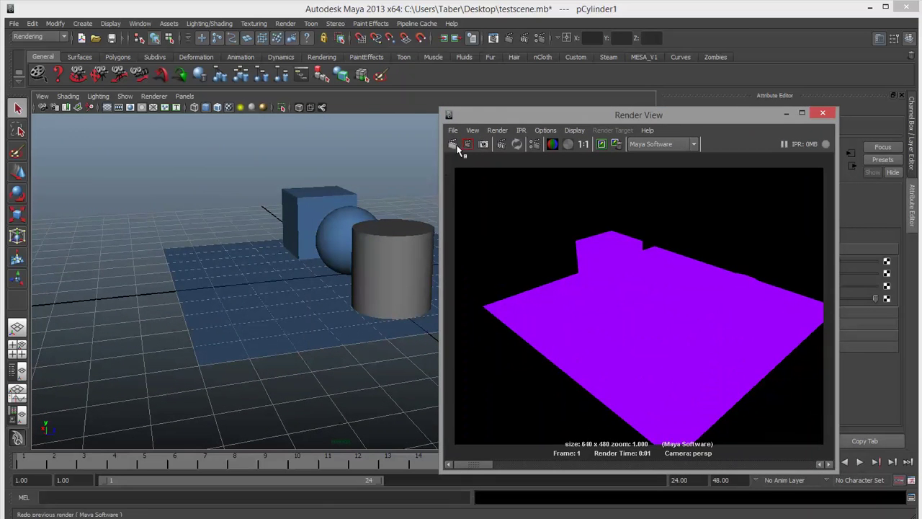
pyautogui.click(454, 144)
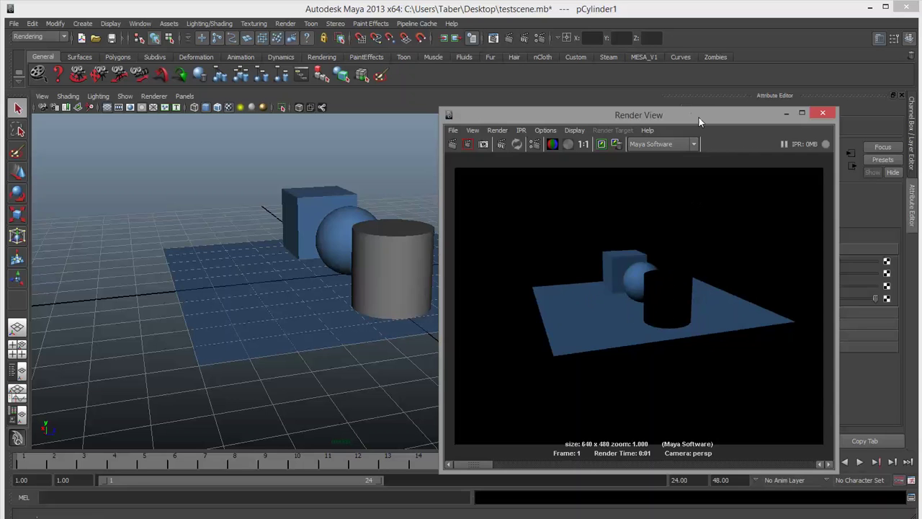
pyautogui.moveTo(699, 117); pyautogui.dragTo(305, 73)
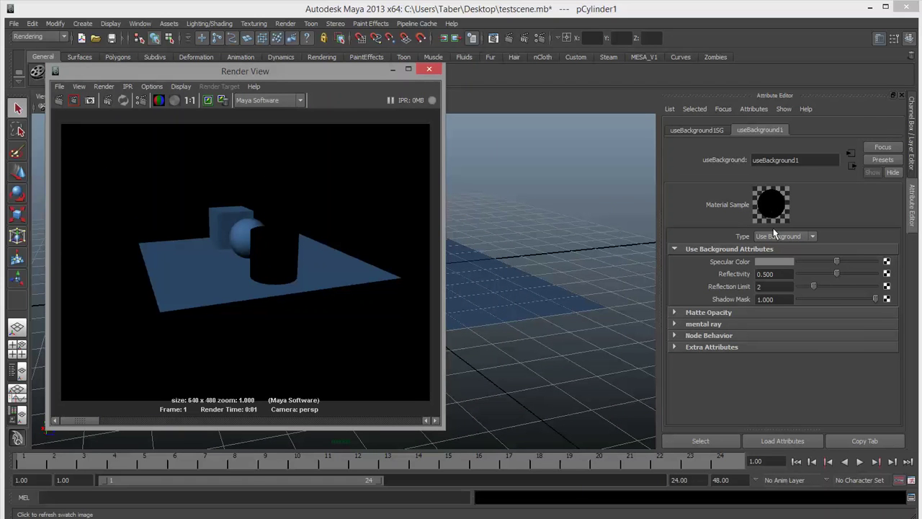
# Step: Set the Use Background material's Specular Color to black and Reflectivity to 0, and close the render window
pyautogui.moveTo(837, 262); pyautogui.dragTo(756, 265)
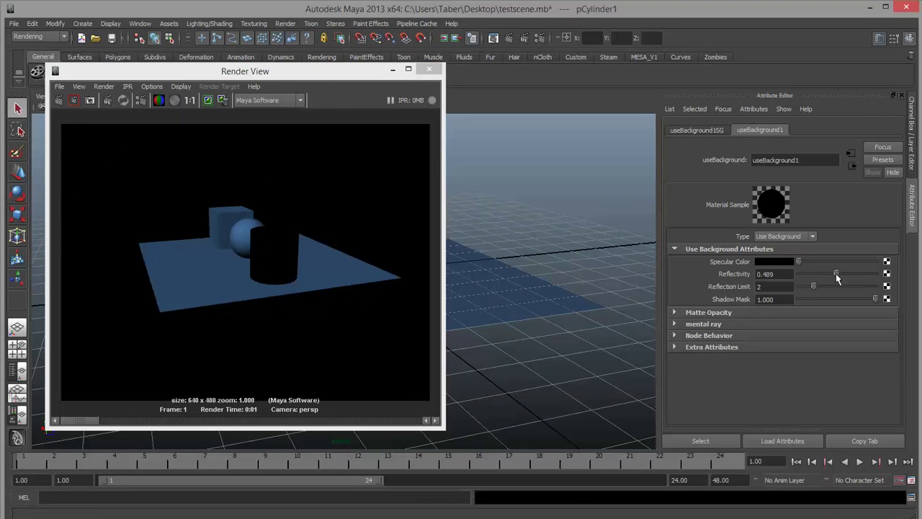
pyautogui.moveTo(836, 275); pyautogui.dragTo(747, 281)
pyautogui.click(429, 69)
pyautogui.keyDown('alt'); pyautogui.moveTo(428, 226); pyautogui.dragTo(379, 253); pyautogui.keyUp('alt')
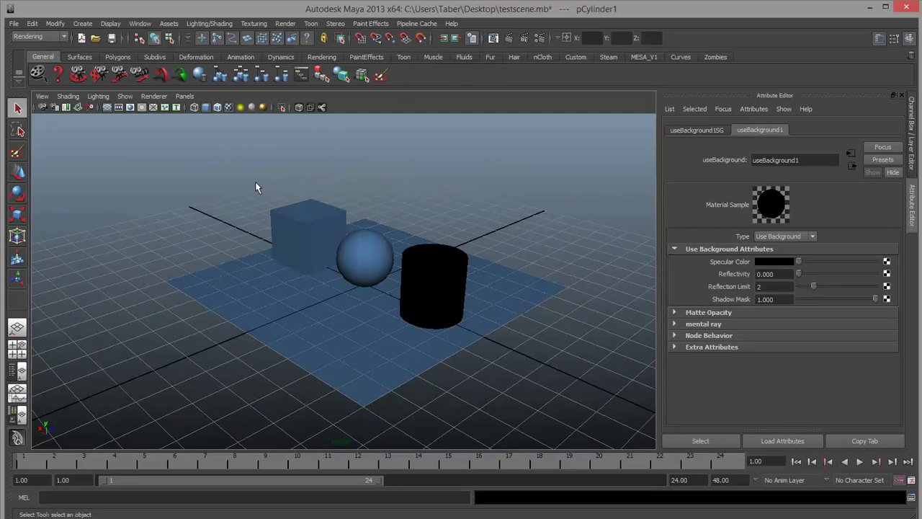
# Step: Open the plane's Matte material and map a Bulge texture to its Color
pyautogui.click(475, 351)
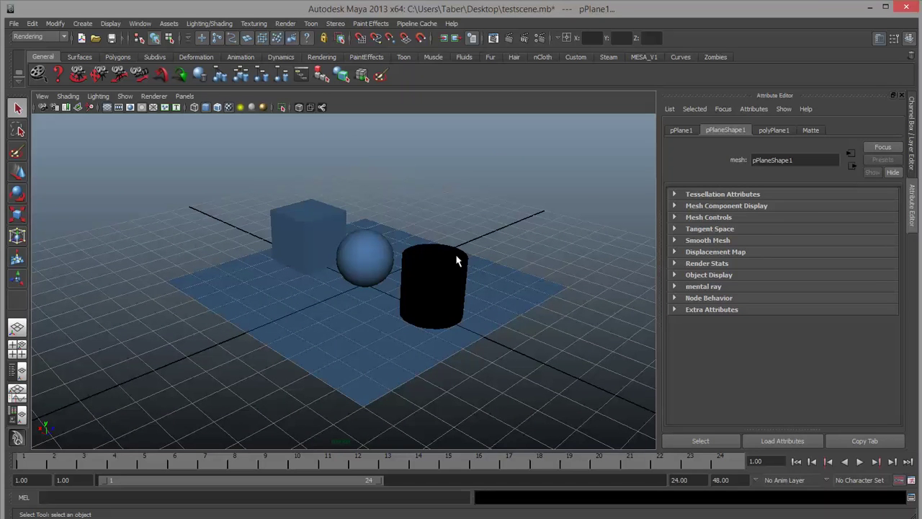
pyautogui.click(811, 130)
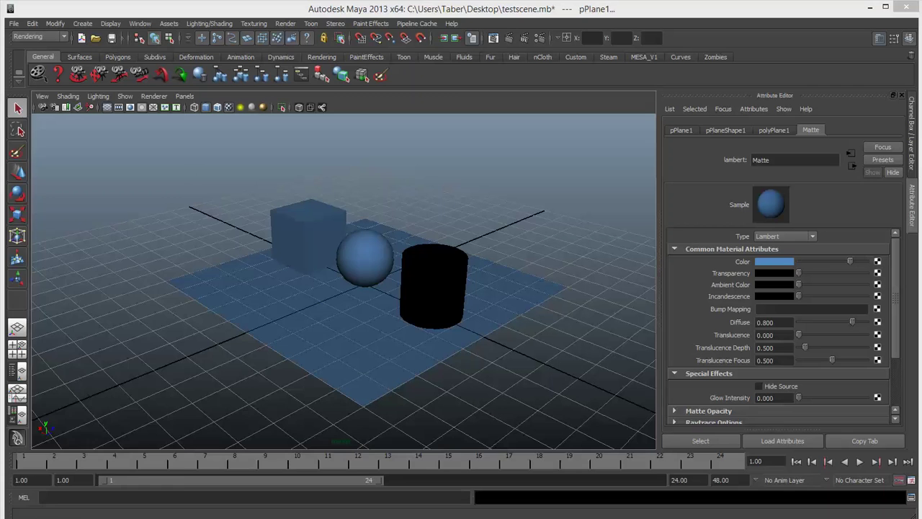
pyautogui.moveTo(116, 121); pyautogui.dragTo(150, 51)
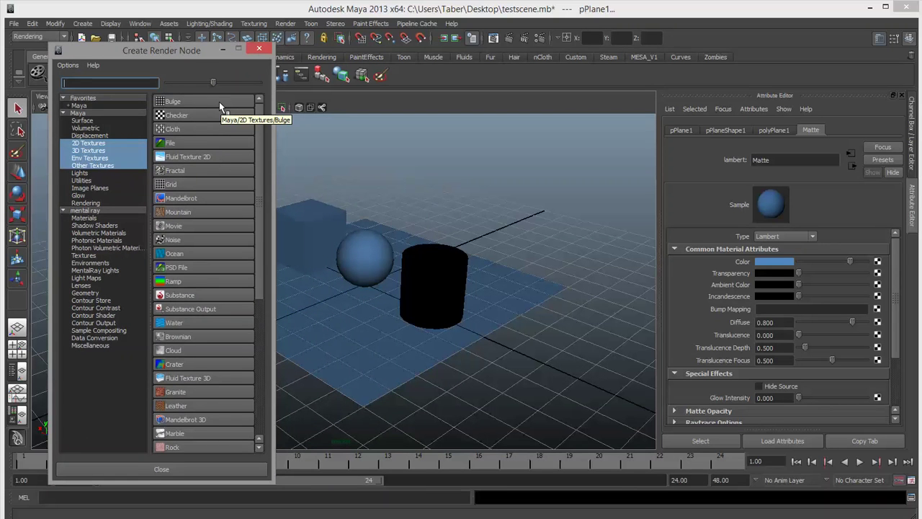
pyautogui.moveTo(257, 161); pyautogui.dragTo(262, 246)
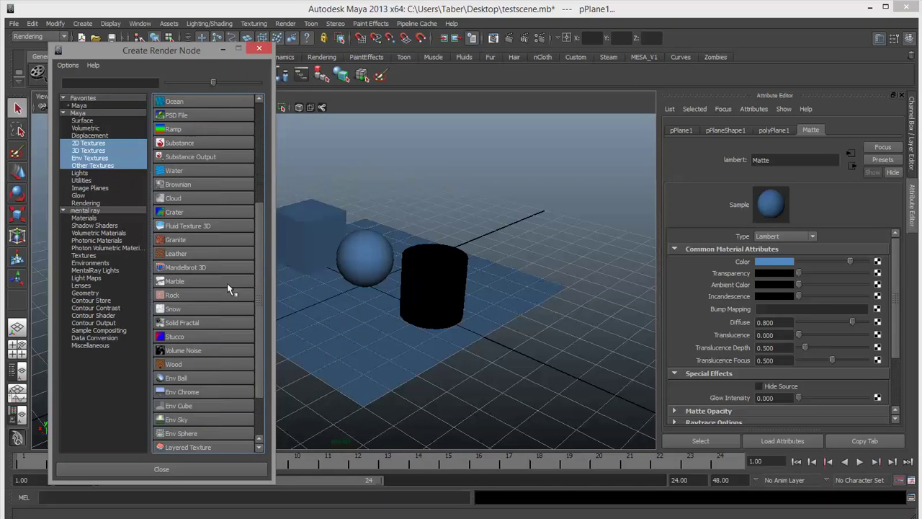
pyautogui.scroll(-2, 206, 378)
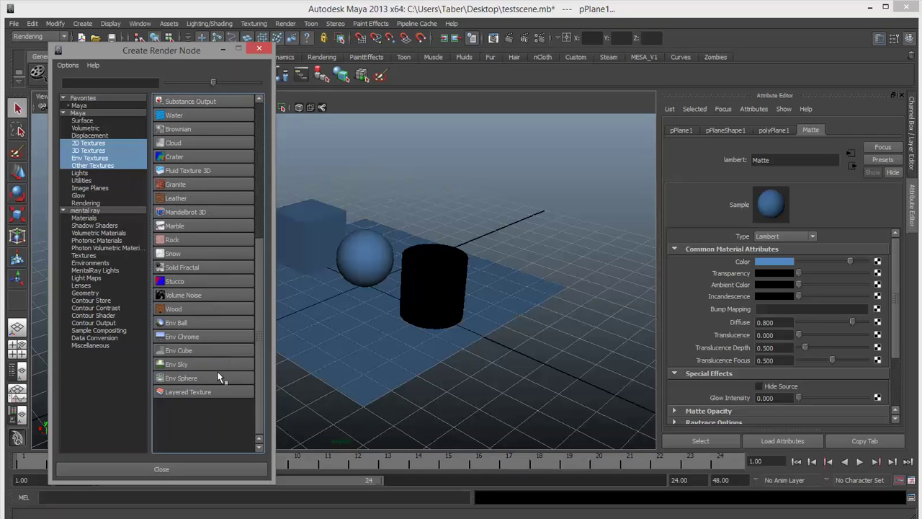
pyautogui.scroll(5, 220, 350)
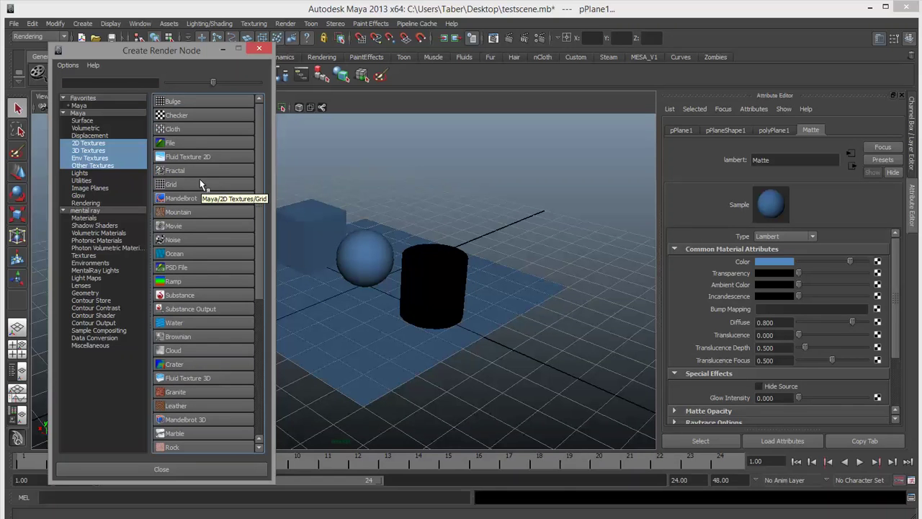
pyautogui.click(180, 102)
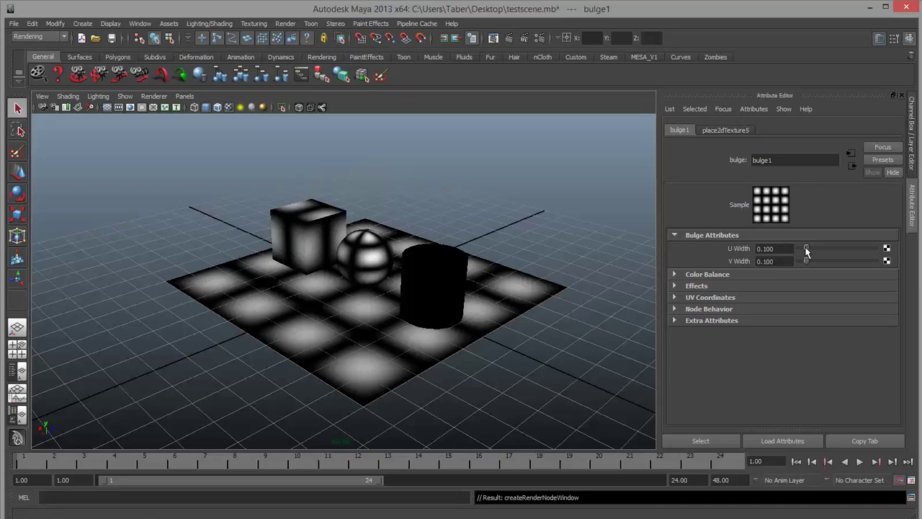
# Step: Try a U Width of 0.444 on the Bulge texture, and set both U Width and V Width to 0
pyautogui.moveTo(806, 249); pyautogui.dragTo(780, 265)
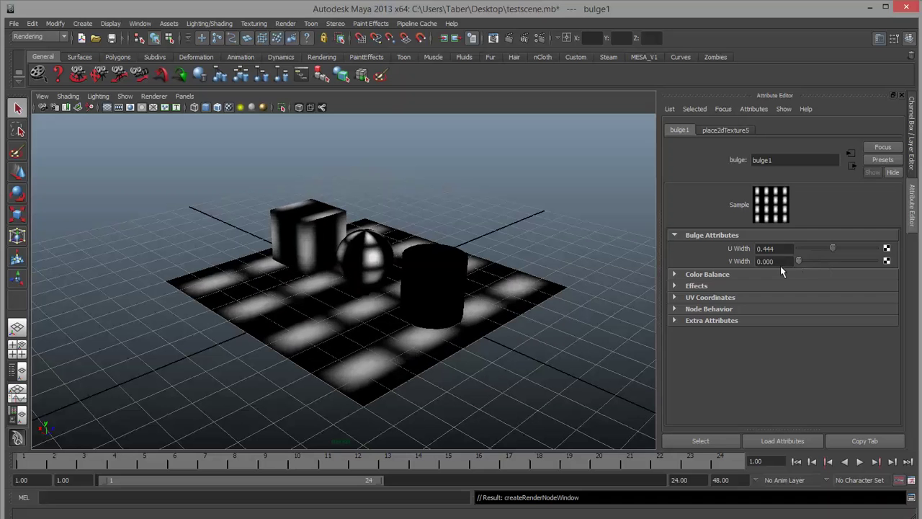
pyautogui.moveTo(833, 248); pyautogui.dragTo(789, 251)
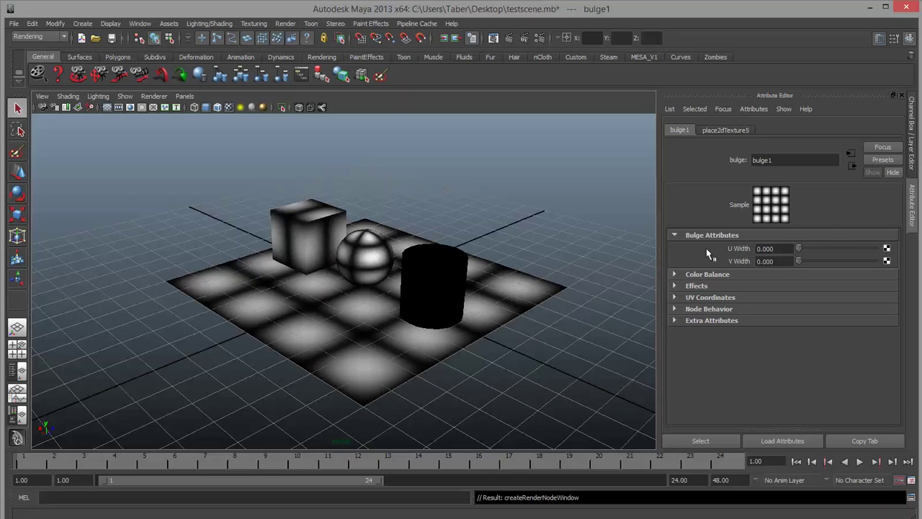
# Step: Set the Bulge texture's Color Gain to yellow and its Color Offset to dark red
pyautogui.click(674, 273)
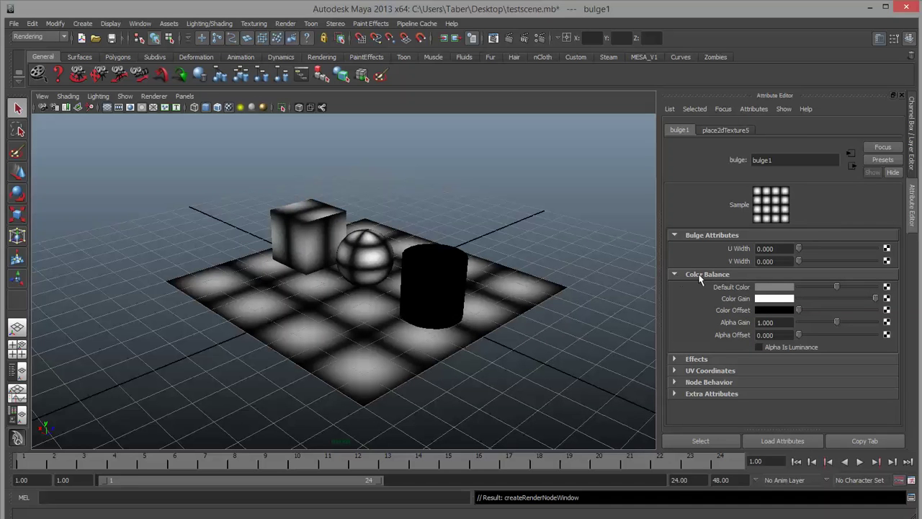
pyautogui.click(783, 299)
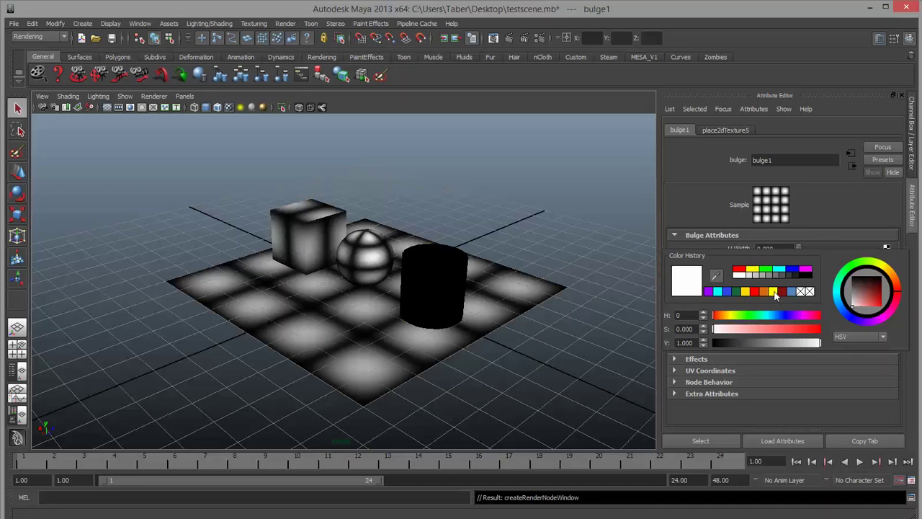
pyautogui.click(775, 292)
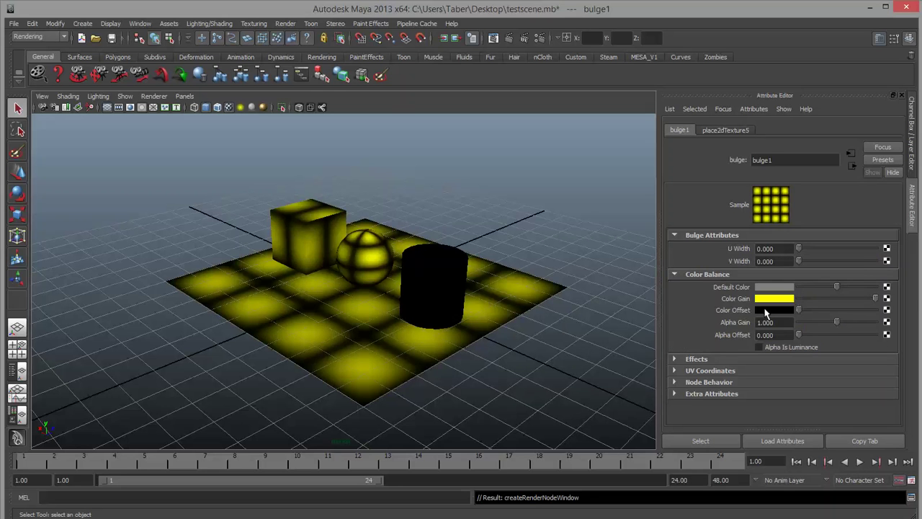
pyautogui.click(766, 309)
pyautogui.click(765, 301)
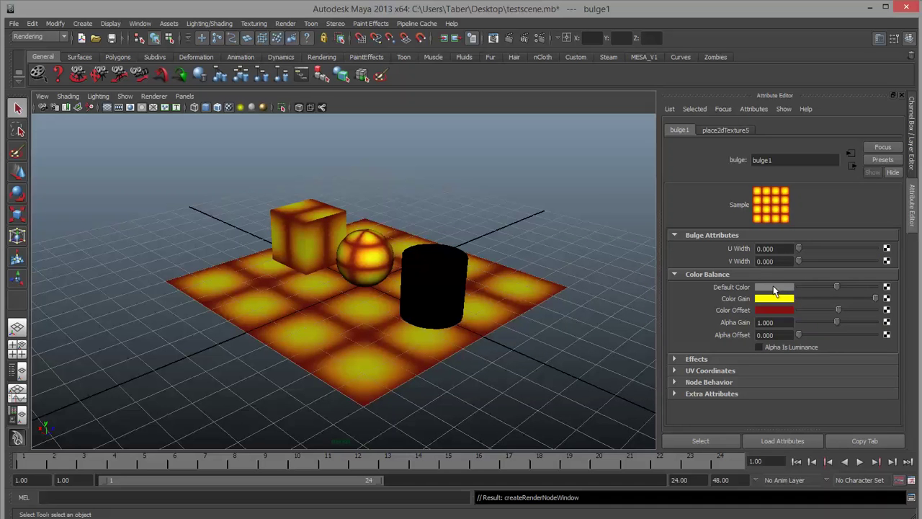
# Step: Set the Bulge texture's Default Color to a dark orange-brown and return to the Matte material's attributes
pyautogui.moveTo(836, 287)
pyautogui.mouseDown()
pyautogui.moveTo(817, 288)
pyautogui.moveTo(856, 287)
pyautogui.moveTo(823, 288)
pyautogui.mouseUp()
pyautogui.click(774, 289)
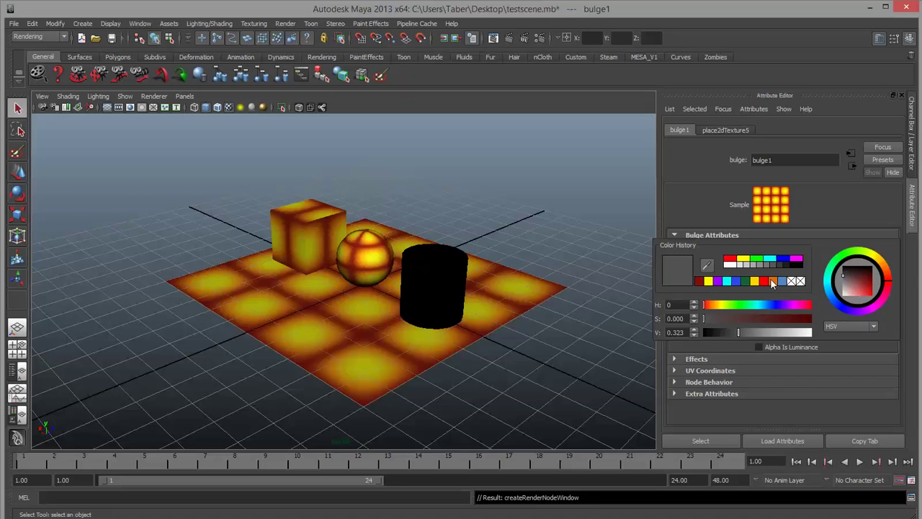
pyautogui.click(770, 281)
pyautogui.moveTo(800, 287); pyautogui.dragTo(837, 288)
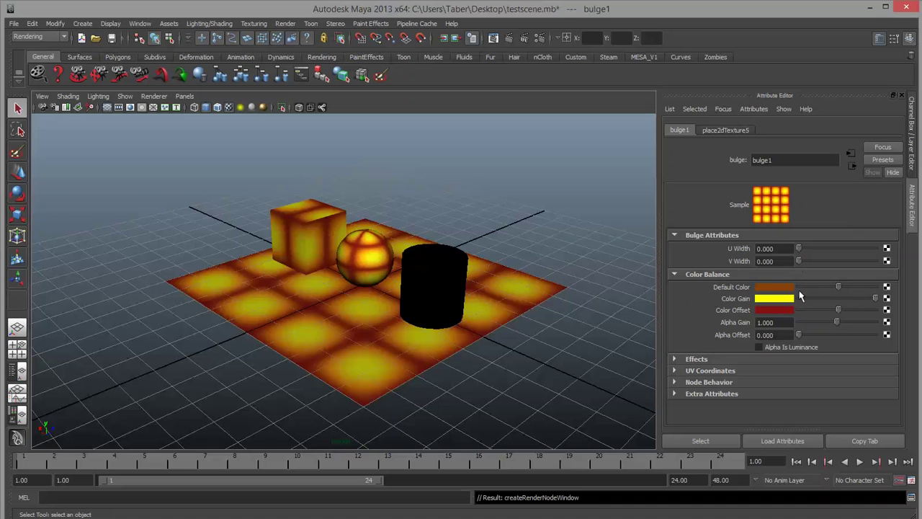
pyautogui.moveTo(839, 287); pyautogui.dragTo(832, 286)
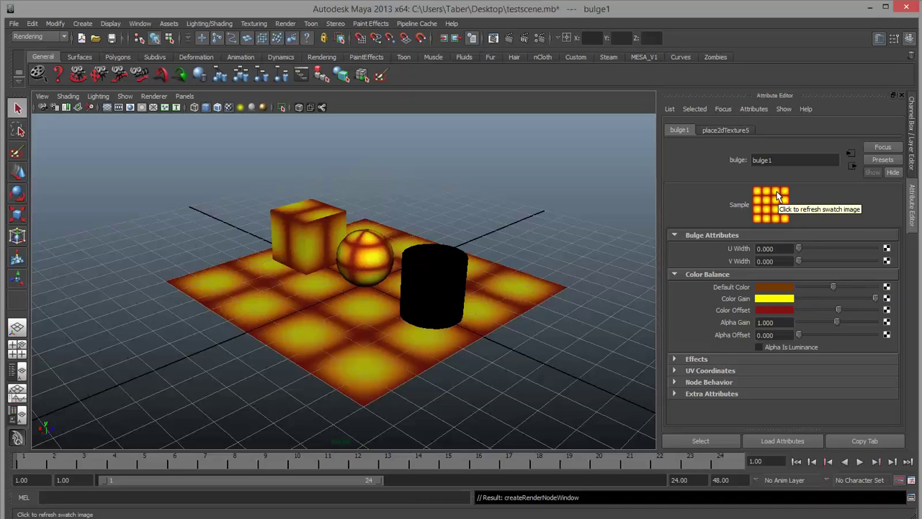
pyautogui.click(852, 166)
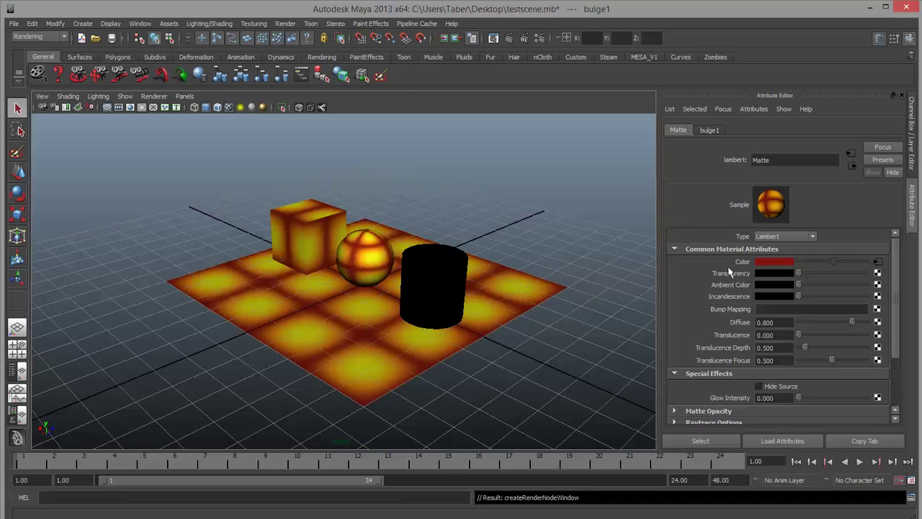
# Step: Open the 2D placement attributes of the Bulge texture mapped to the Matte material's Color
pyautogui.click(877, 262)
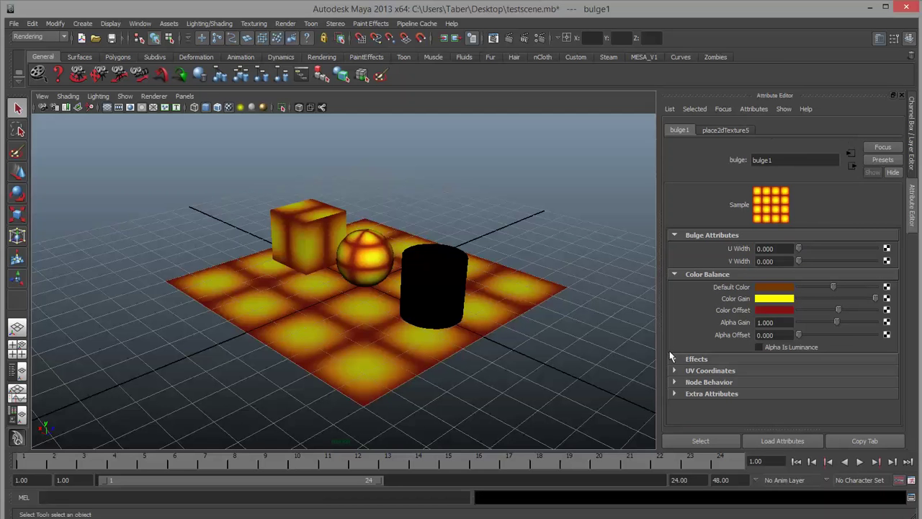
pyautogui.click(850, 157)
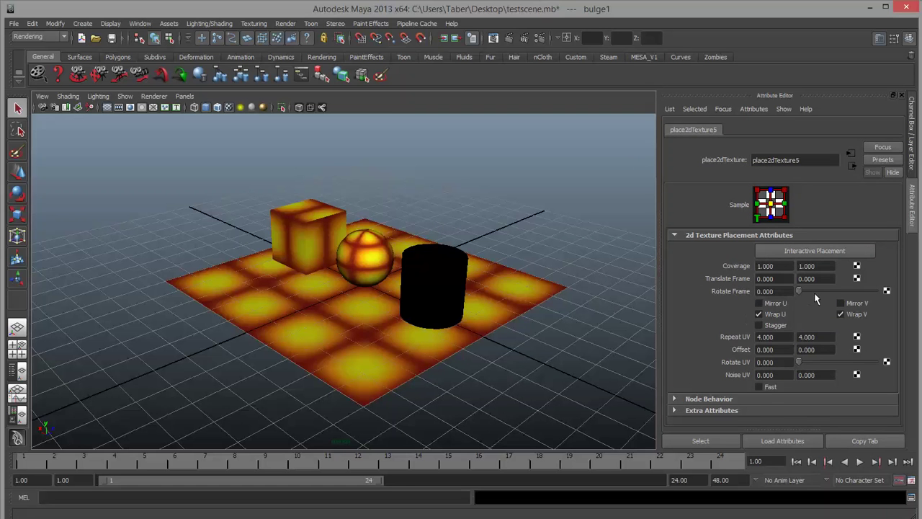
# Step: Try a Rotate Frame of 45 on the Bulge texture's placement, and reset Rotate Frame to 0
pyautogui.moveTo(798, 291)
pyautogui.mouseDown()
pyautogui.moveTo(829, 294)
pyautogui.moveTo(814, 295)
pyautogui.mouseUp()
pyautogui.moveTo(802, 296)
pyautogui.mouseDown()
pyautogui.moveTo(813, 298)
pyautogui.moveTo(806, 295)
pyautogui.mouseUp()
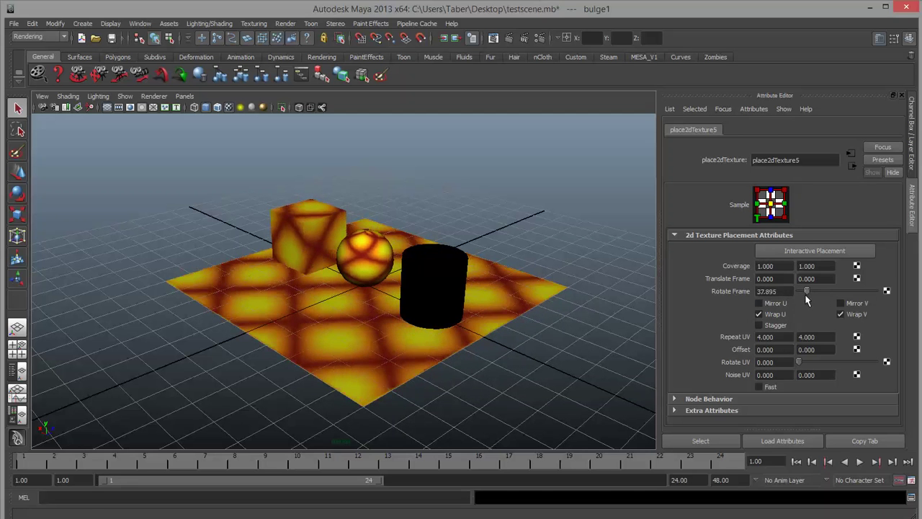
pyautogui.doubleClick(771, 291)
pyautogui.write('45')
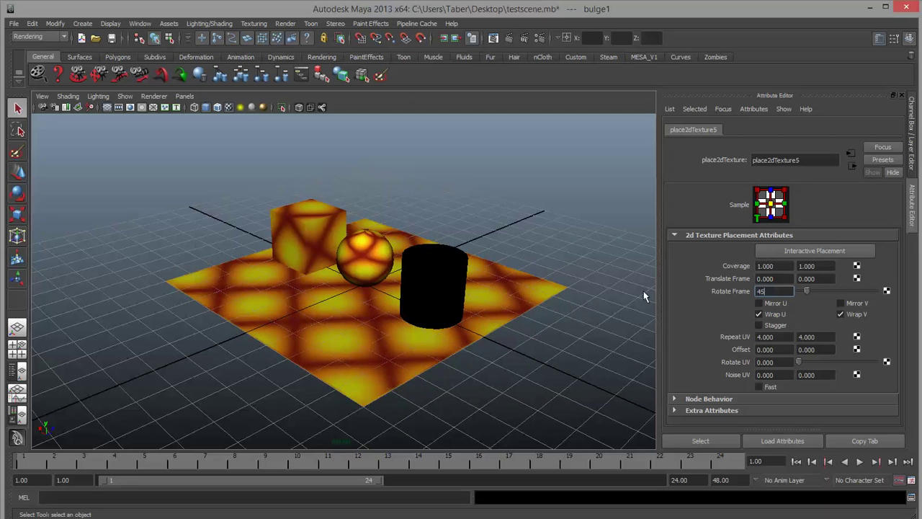
pyautogui.press('Return')
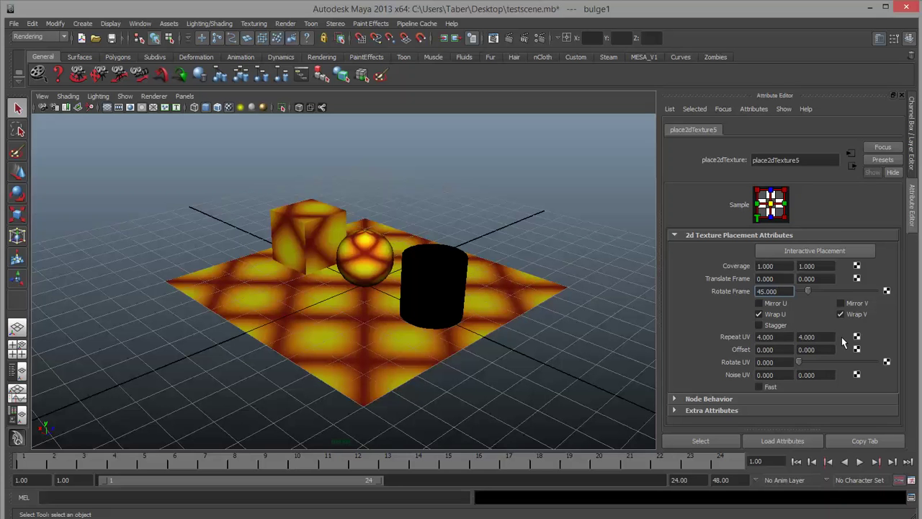
pyautogui.click(781, 337)
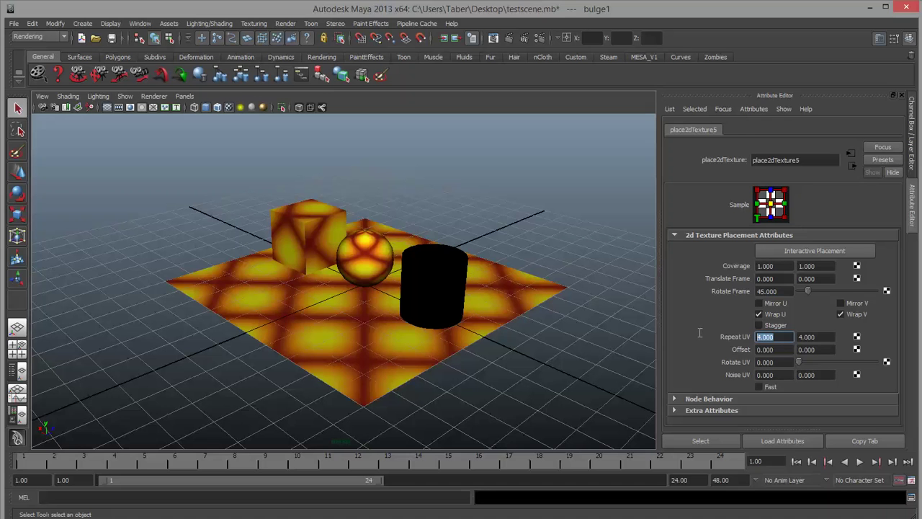
pyautogui.click(771, 291)
pyautogui.write('0')
pyautogui.press('Return')
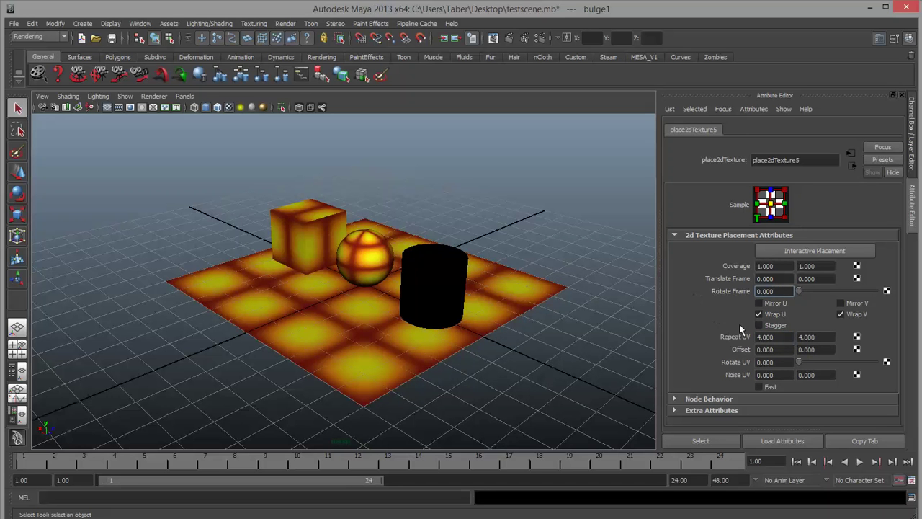
# Step: Set the U value of the Bulge texture's Repeat UV to 16 and inspect the plane from above
pyautogui.click(791, 337)
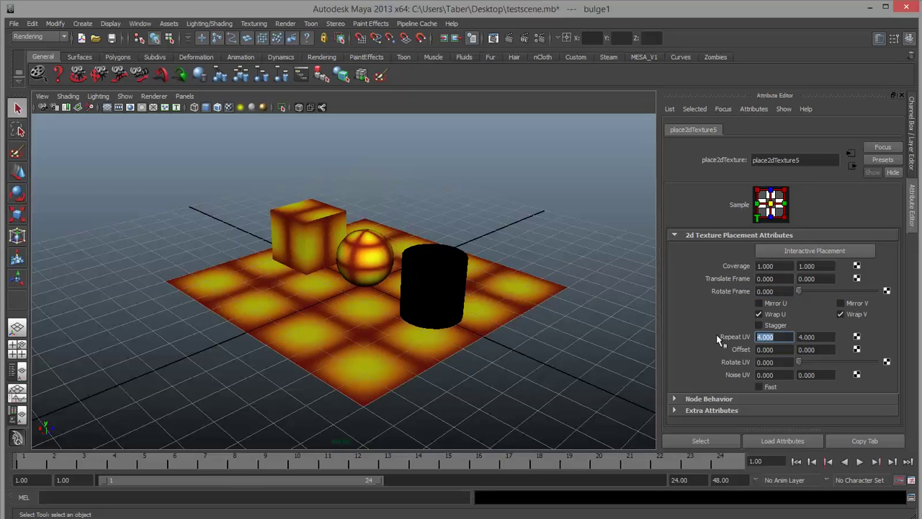
pyautogui.write('16')
pyautogui.press('Return')
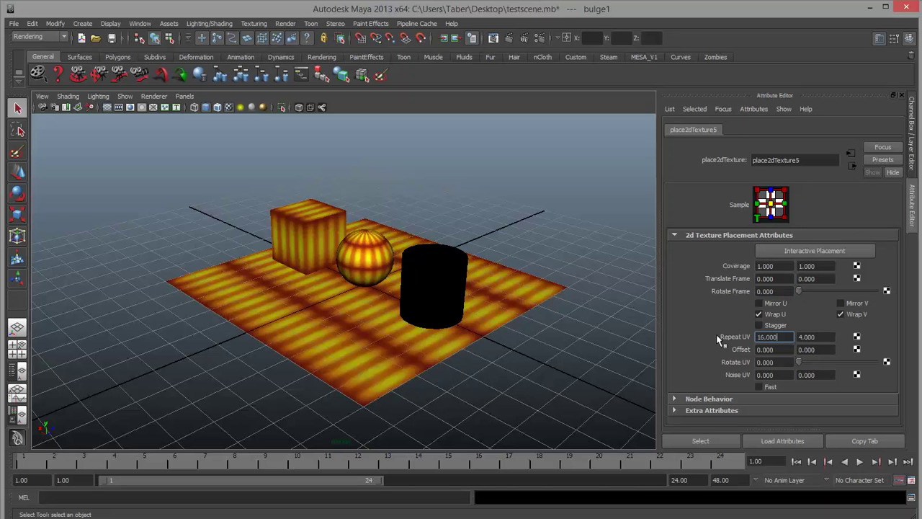
pyautogui.keyDown('alt'); pyautogui.moveTo(243, 298); pyautogui.dragTo(282, 293); pyautogui.keyUp('alt')
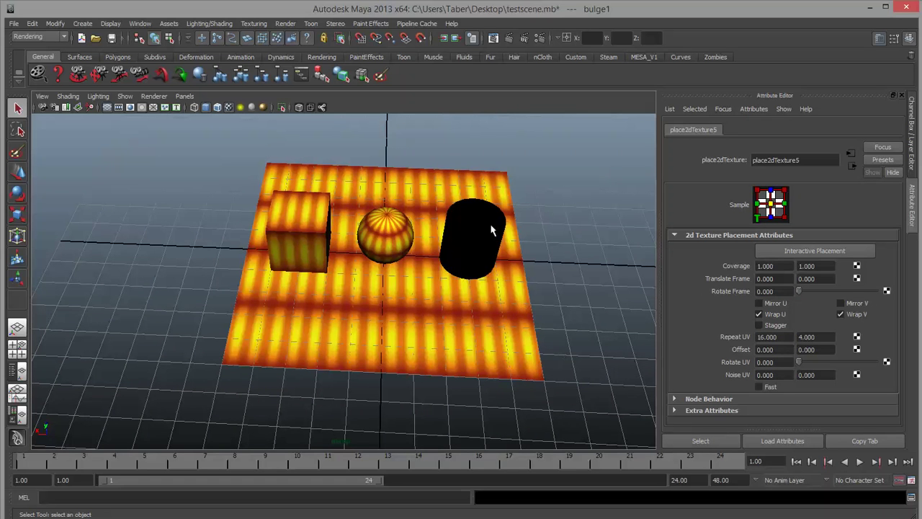
# Step: Set the texture placement's V repeat to 1 and inspect the stripes on the sphere and plane
pyautogui.moveTo(826, 336); pyautogui.dragTo(791, 336)
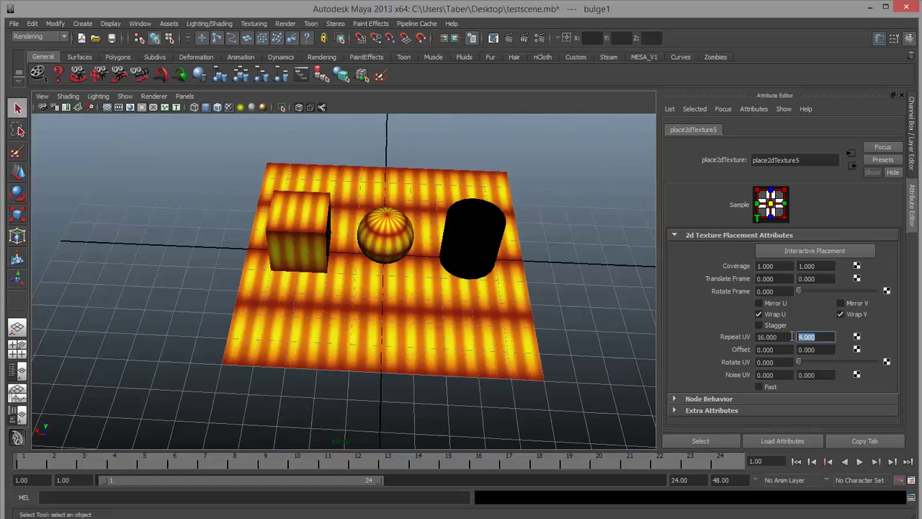
pyautogui.write('1')
pyautogui.press('Return')
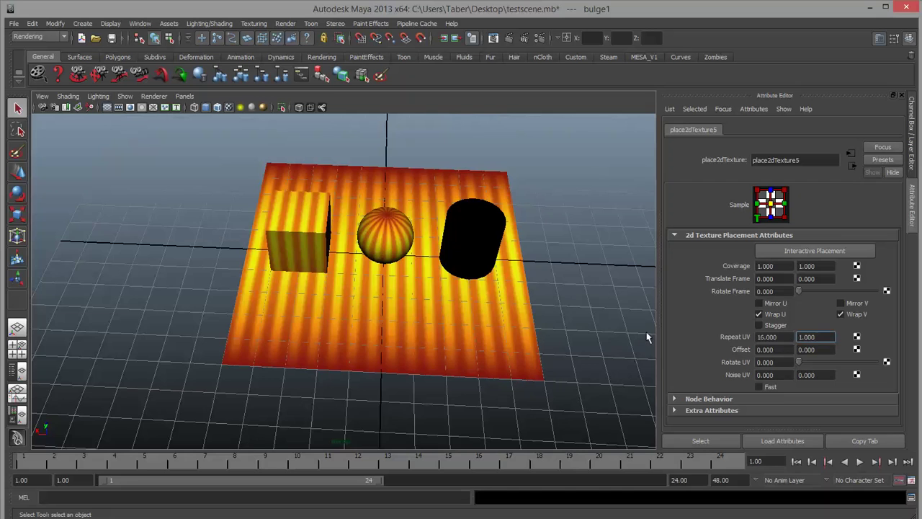
pyautogui.keyDown('alt'); pyautogui.moveTo(395, 390); pyautogui.dragTo(295, 346); pyautogui.keyUp('alt')
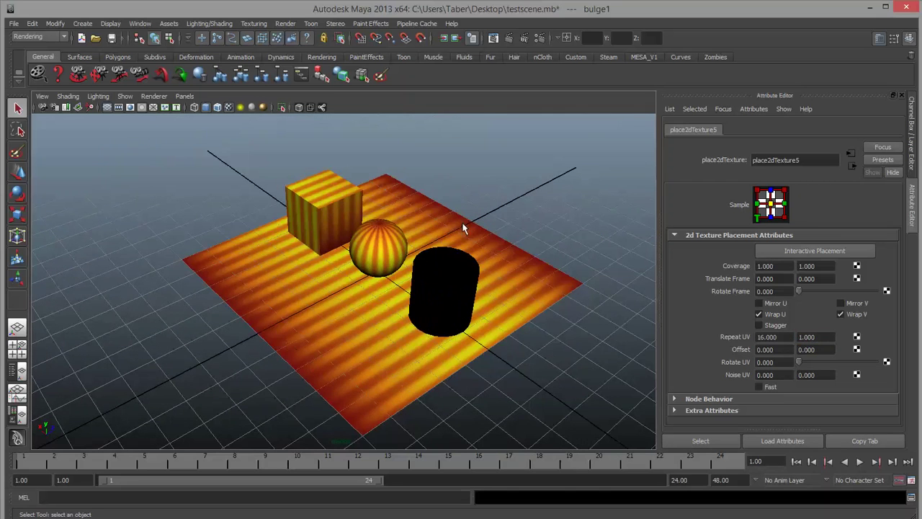
pyautogui.keyDown('alt'); pyautogui.moveTo(275, 321); pyautogui.dragTo(559, 352, button='right'); pyautogui.keyUp('alt')
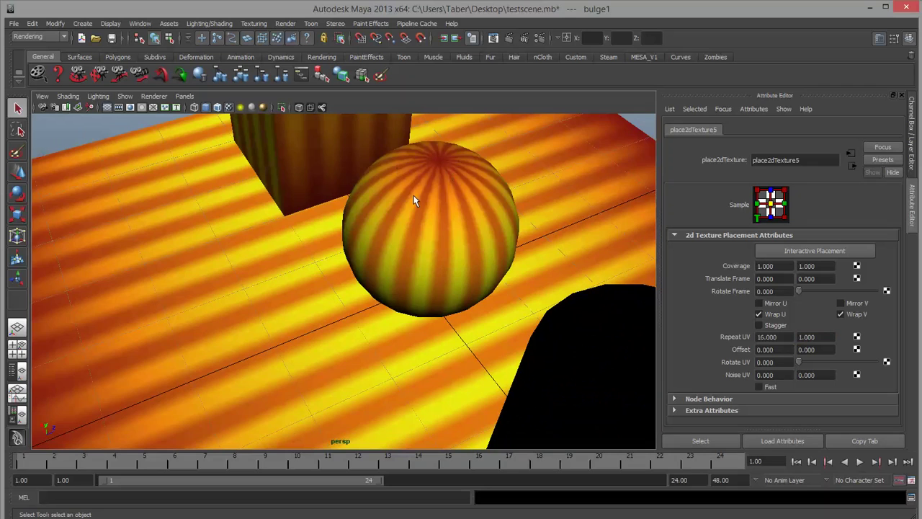
pyautogui.press('a')
pyautogui.keyDown('alt'); pyautogui.moveTo(425, 242); pyautogui.dragTo(386, 346); pyautogui.keyUp('alt')
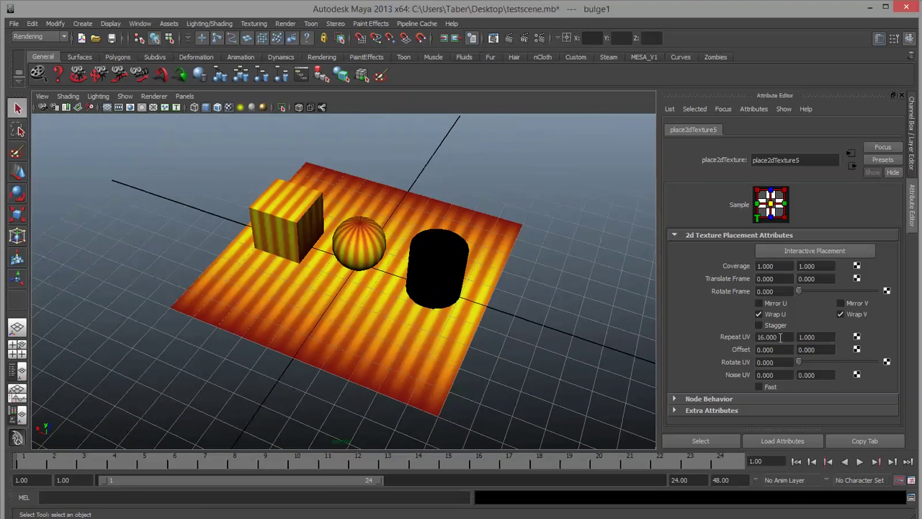
# Step: Set the bulge texture's Repeat UV to 4 by 4 and check the tiling on the objects
pyautogui.moveTo(791, 337); pyautogui.dragTo(693, 337)
pyautogui.write('4')
pyautogui.press('Tab')
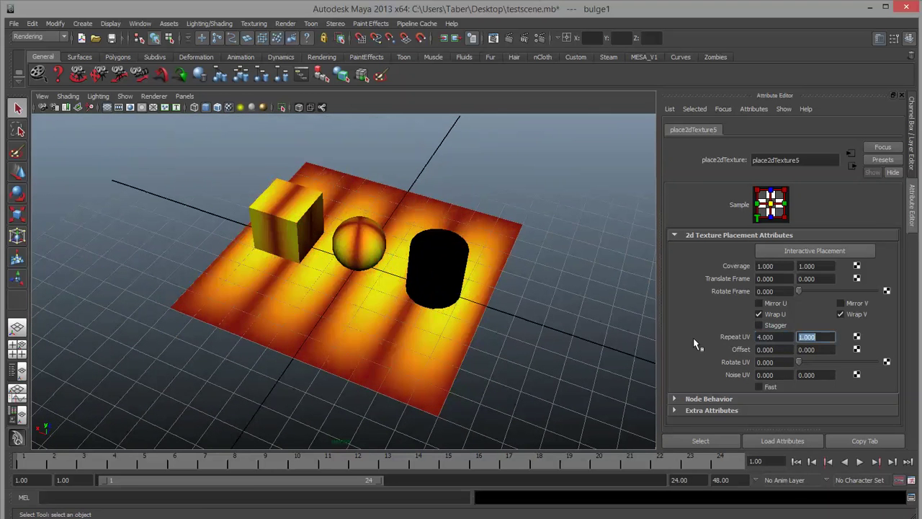
pyautogui.write('4')
pyautogui.press('Return')
pyautogui.keyDown('alt'); pyautogui.moveTo(646, 342); pyautogui.dragTo(422, 354); pyautogui.keyUp('alt')
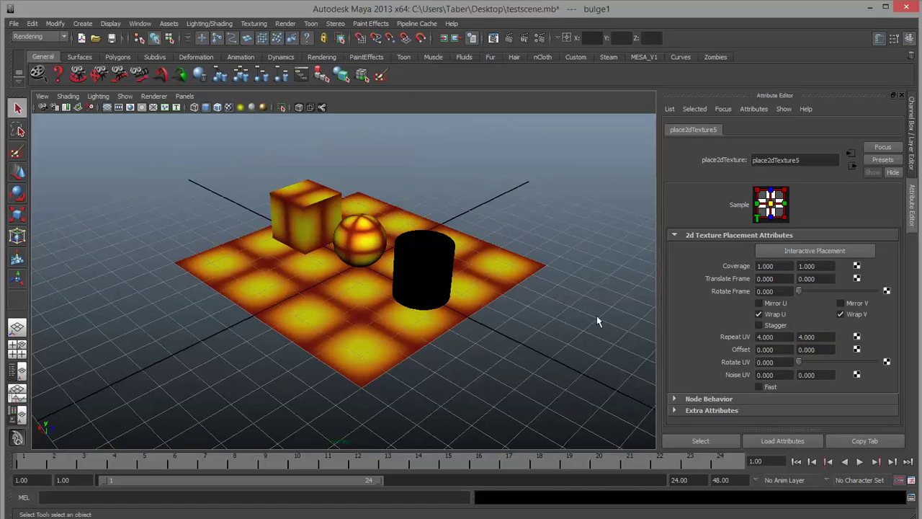
# Step: Set the bulge texture's Repeat UV to 16 by 16 and look closely at the denser grid
pyautogui.moveTo(783, 337); pyautogui.dragTo(715, 337)
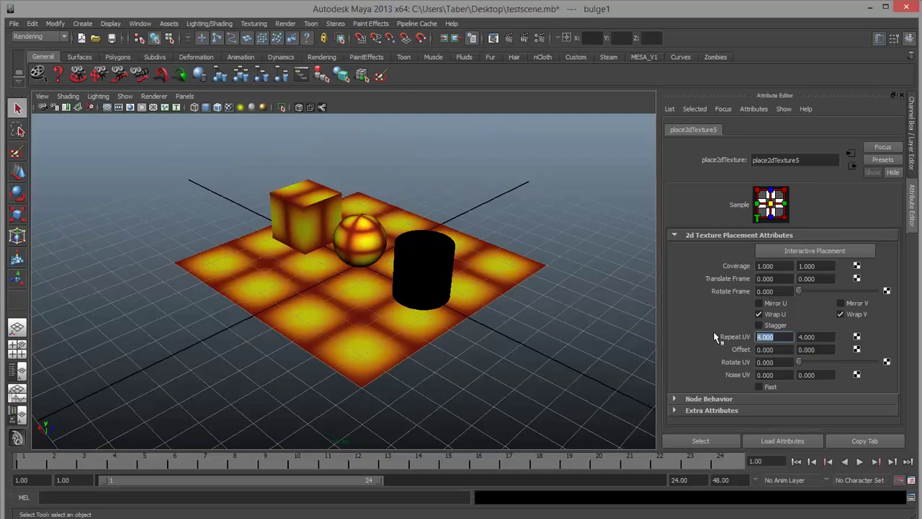
pyautogui.write('16')
pyautogui.press('Tab')
pyautogui.write('16')
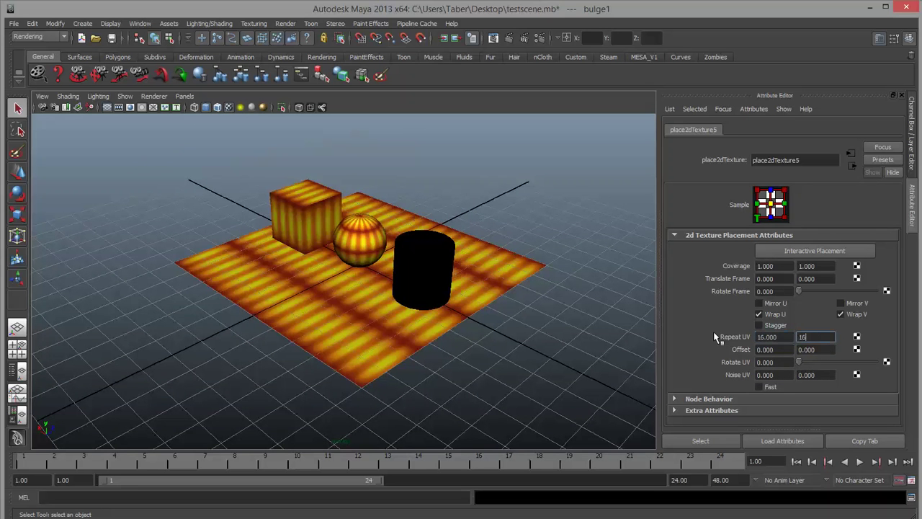
pyautogui.press('Return')
pyautogui.moveTo(401, 303)
pyautogui.keyDown('alt'); pyautogui.mouseDown()
pyautogui.moveTo(400, 324)
pyautogui.moveTo(401, 308)
pyautogui.mouseUp(); pyautogui.keyUp('alt')
pyautogui.keyDown('alt'); pyautogui.moveTo(401, 308); pyautogui.dragTo(475, 339, button='right'); pyautogui.keyUp('alt')
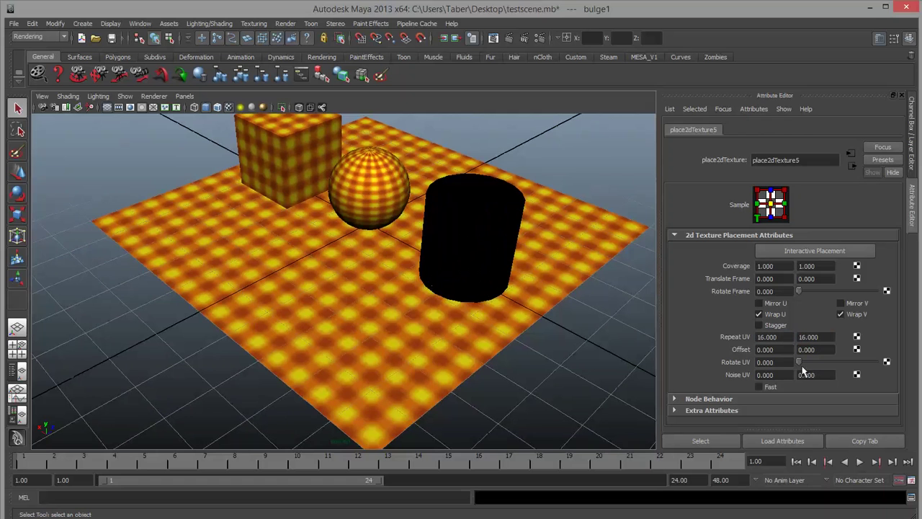
# Step: Set the texture placement's U noise to 0.5 and check the distortion on the plane
pyautogui.click(776, 375)
pyautogui.write('.5')
pyautogui.press('Return')
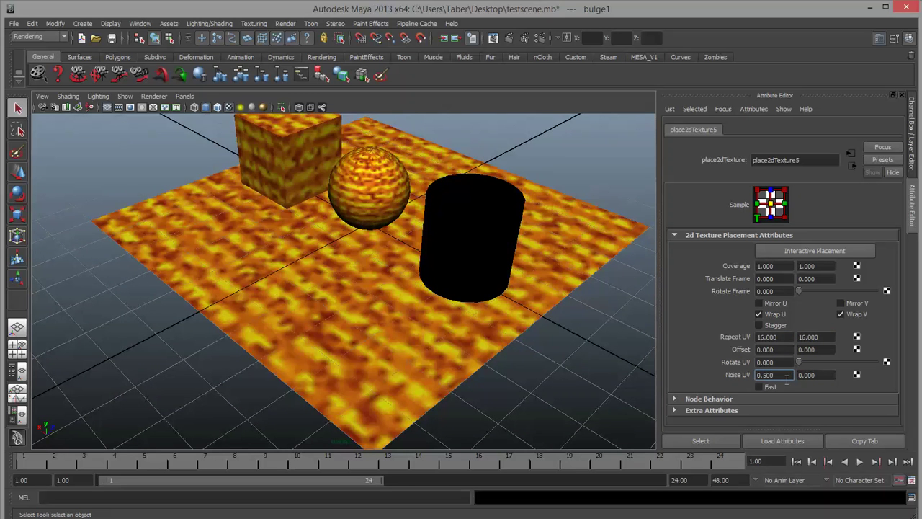
pyautogui.keyDown('alt'); pyautogui.moveTo(360, 276); pyautogui.dragTo(407, 305); pyautogui.keyUp('alt')
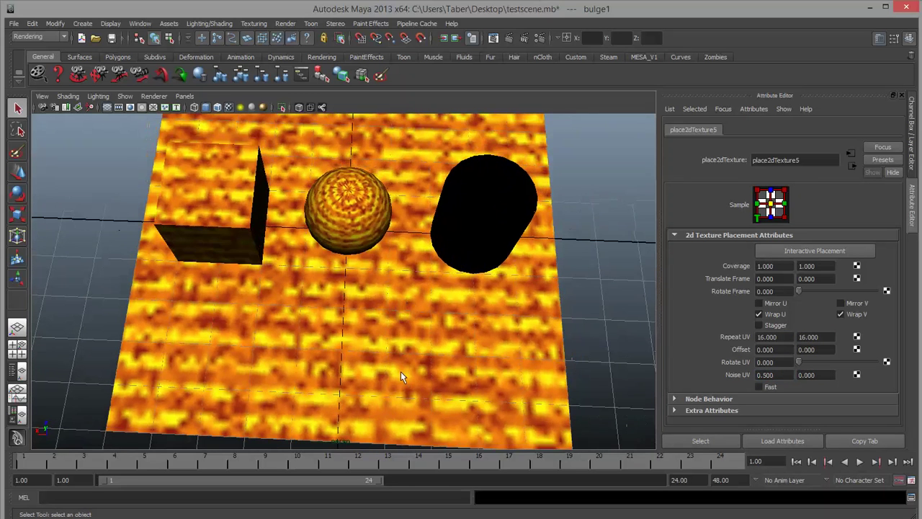
# Step: Set the texture's Repeat UV to 8 in both directions
pyautogui.click(774, 336)
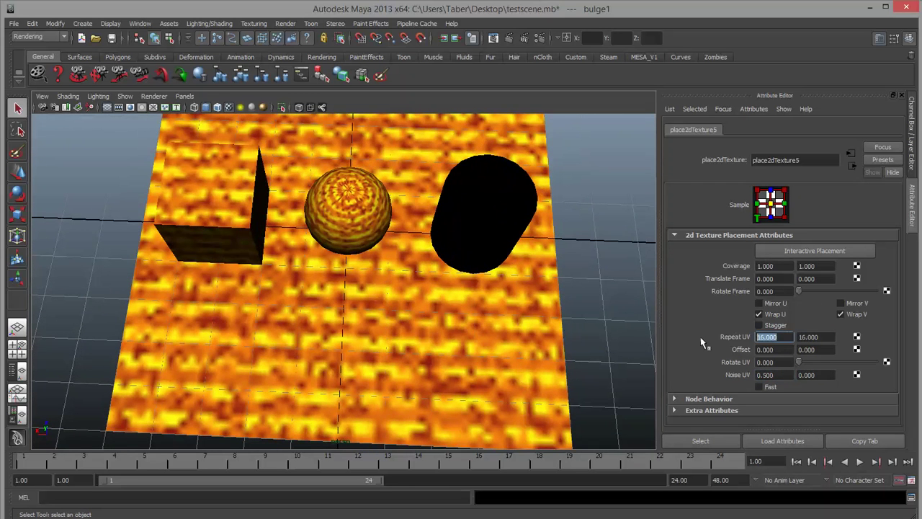
pyautogui.write('8')
pyautogui.press('Tab')
pyautogui.write('8')
pyautogui.press('Return')
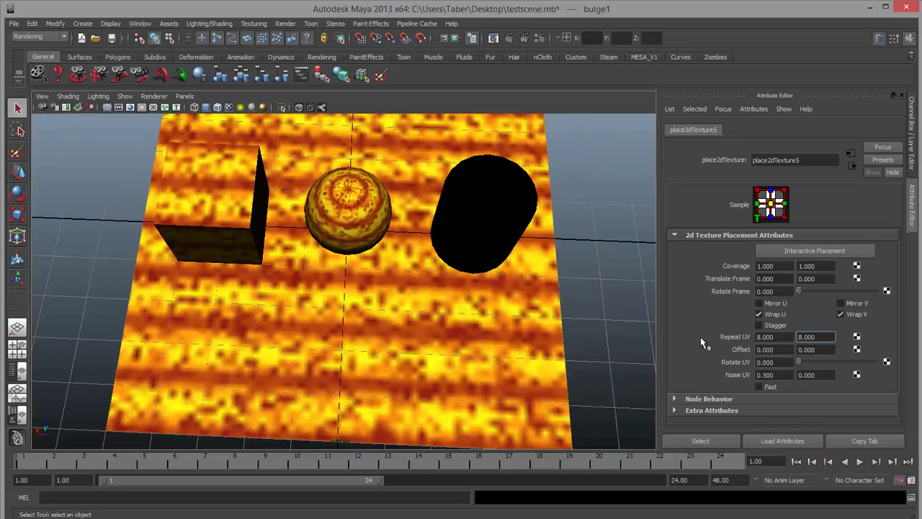
pyautogui.keyDown('alt'); pyautogui.moveTo(418, 340); pyautogui.dragTo(310, 327); pyautogui.keyUp('alt')
# Step: Set the texture placement's V noise to 1 and check the pattern on the objects
pyautogui.moveTo(821, 370); pyautogui.dragTo(785, 371)
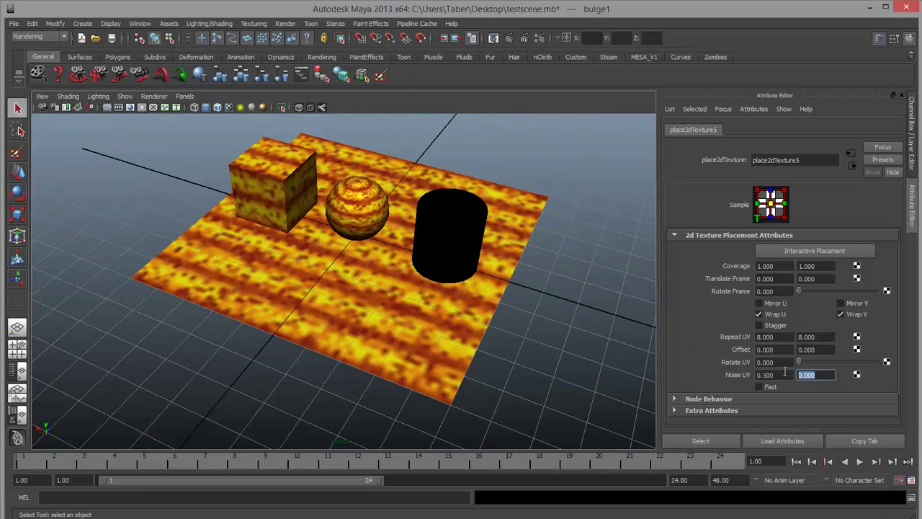
pyautogui.write('1')
pyautogui.press('Return')
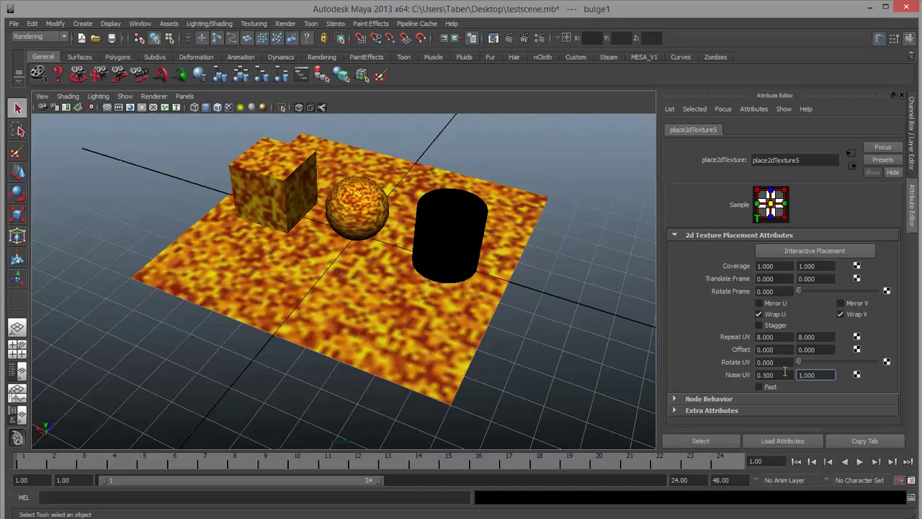
pyautogui.keyDown('alt'); pyautogui.moveTo(448, 336); pyautogui.dragTo(450, 266); pyautogui.keyUp('alt')
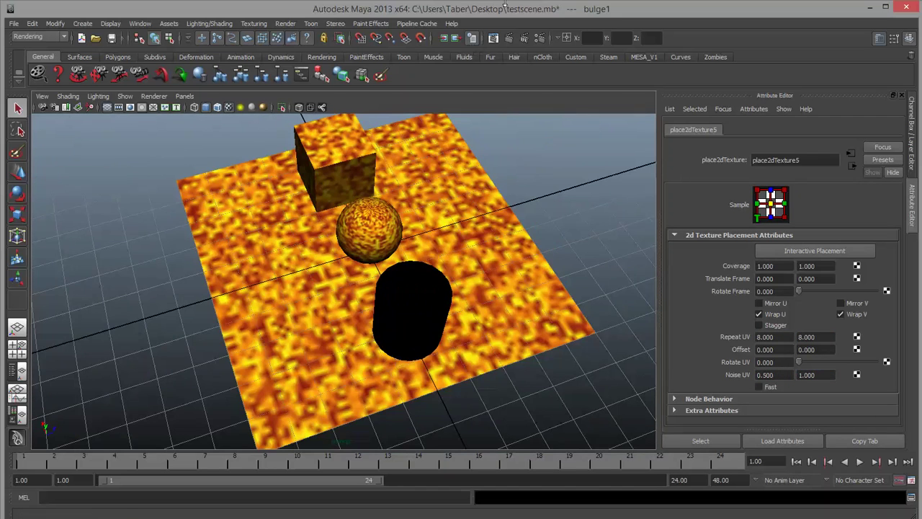
# Step: Render the whole scene, and render it again from a close view of the plane and sphere
pyautogui.click(509, 41)
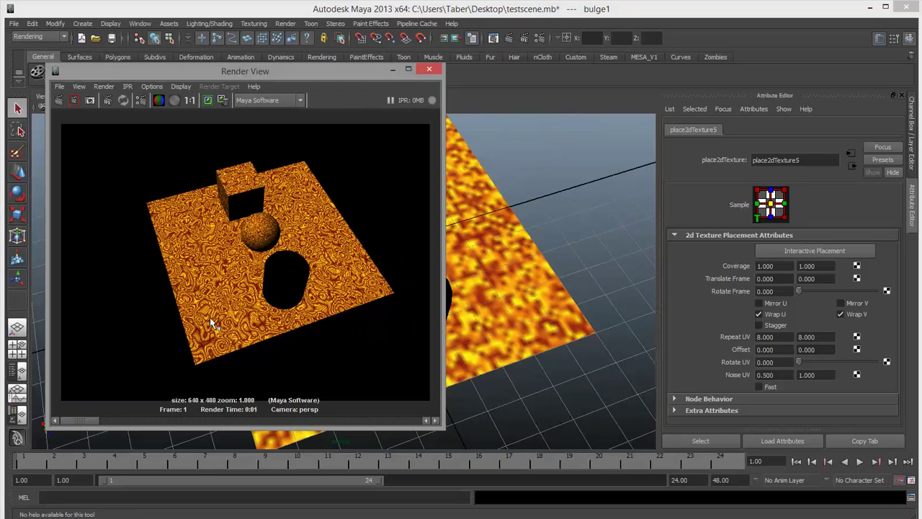
pyautogui.scroll(6, 541, 327)
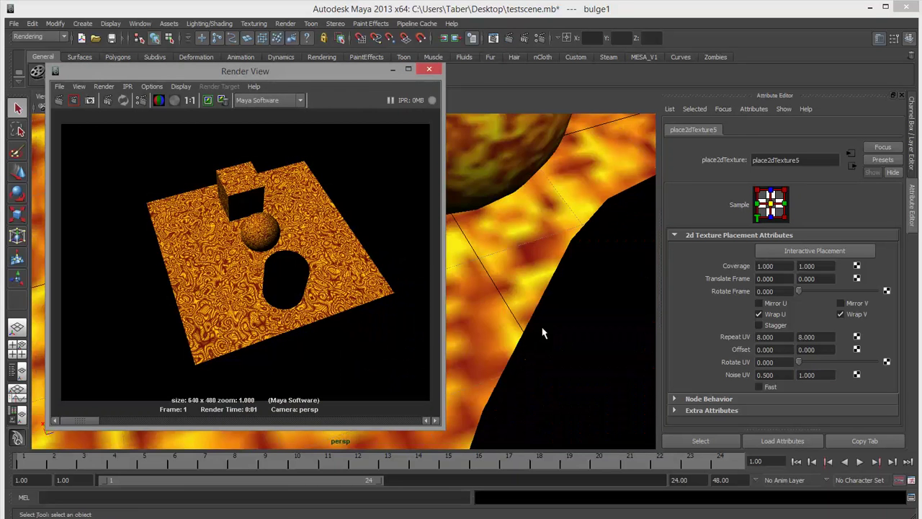
pyautogui.click(58, 100)
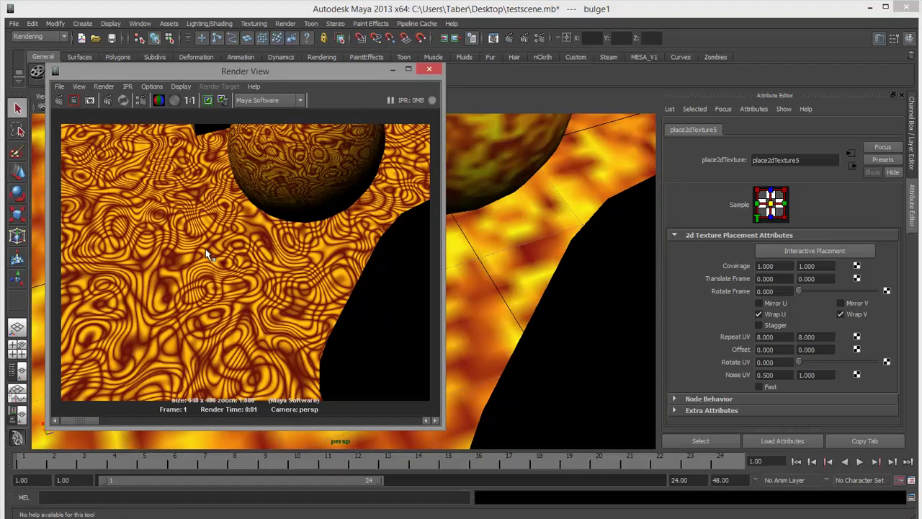
# Step: Set the texture placement's V noise back to 0 and render the close view again
pyautogui.doubleClick(807, 374)
pyautogui.write('0')
pyautogui.press('Return')
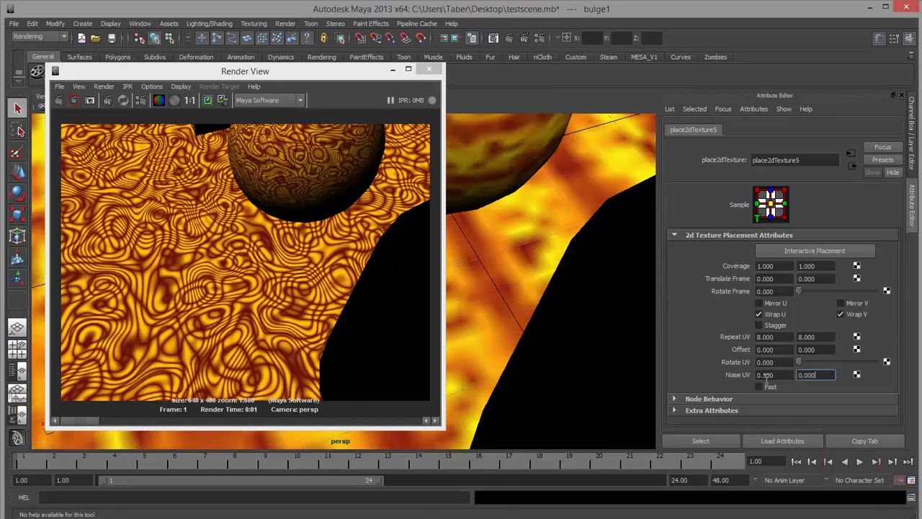
pyautogui.click(59, 100)
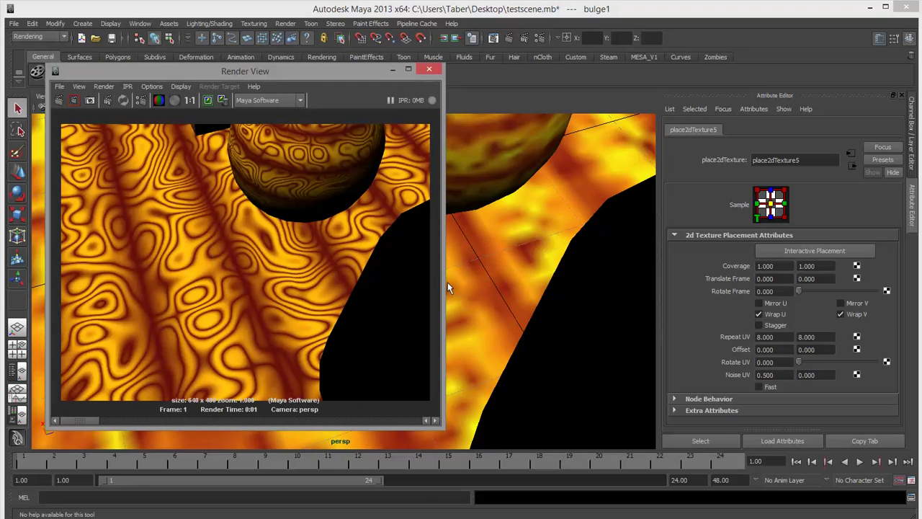
# Step: Set the texture placement's U noise to 0.1 and render from a wider view of the objects
pyautogui.moveTo(447, 281)
pyautogui.keyDown('alt'); pyautogui.mouseDown(button='right')
pyautogui.moveTo(531, 319)
pyautogui.moveTo(601, 319)
pyautogui.moveTo(450, 299)
pyautogui.mouseUp(button='right'); pyautogui.keyUp('alt')
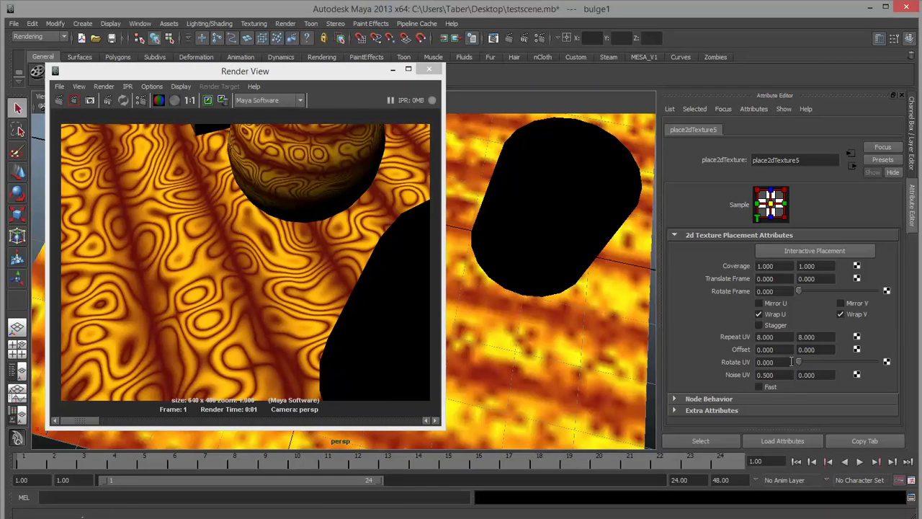
pyautogui.doubleClick(767, 375)
pyautogui.write('1')
pyautogui.press('Return')
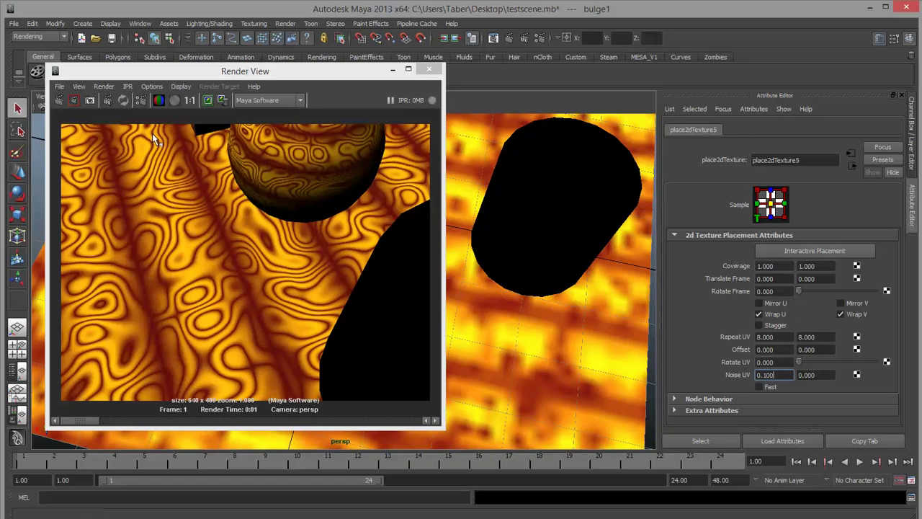
pyautogui.click(60, 102)
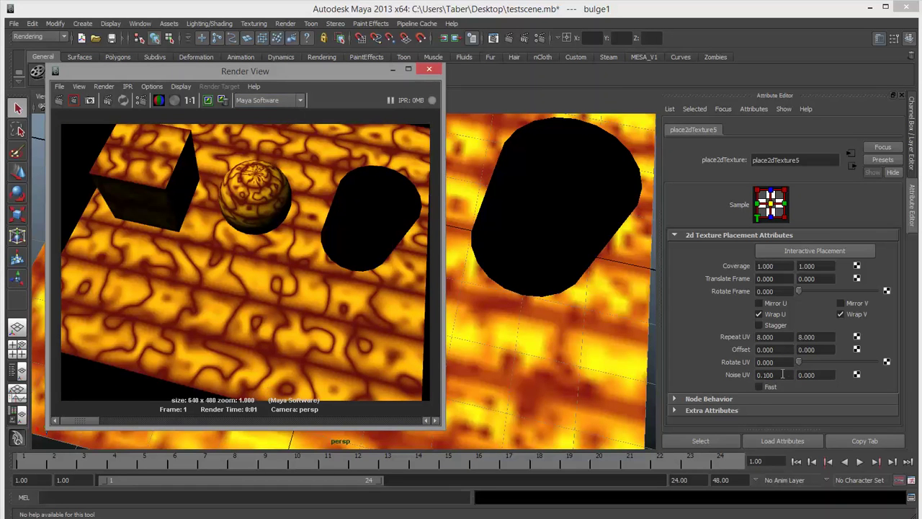
# Step: Set the texture placement's U noise to 0.01 and render the scene again
pyautogui.moveTo(782, 374); pyautogui.dragTo(761, 375)
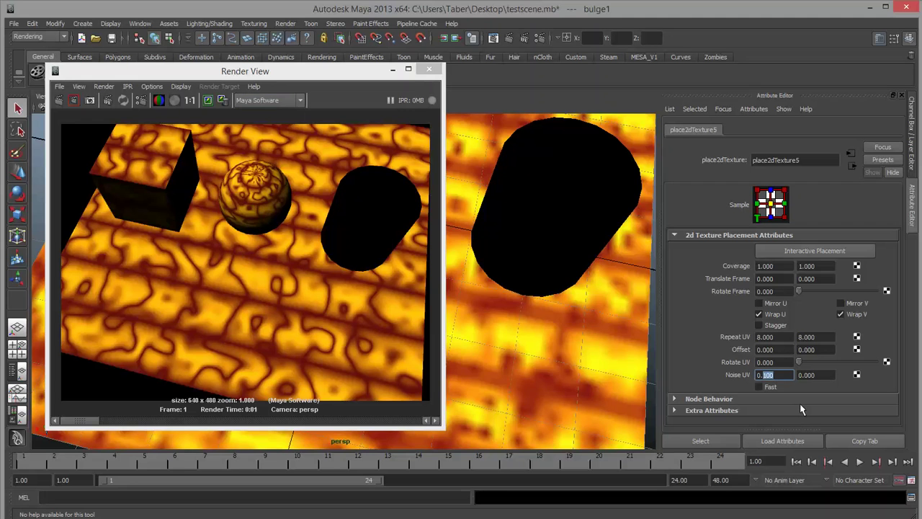
pyautogui.write('010')
pyautogui.press('Return')
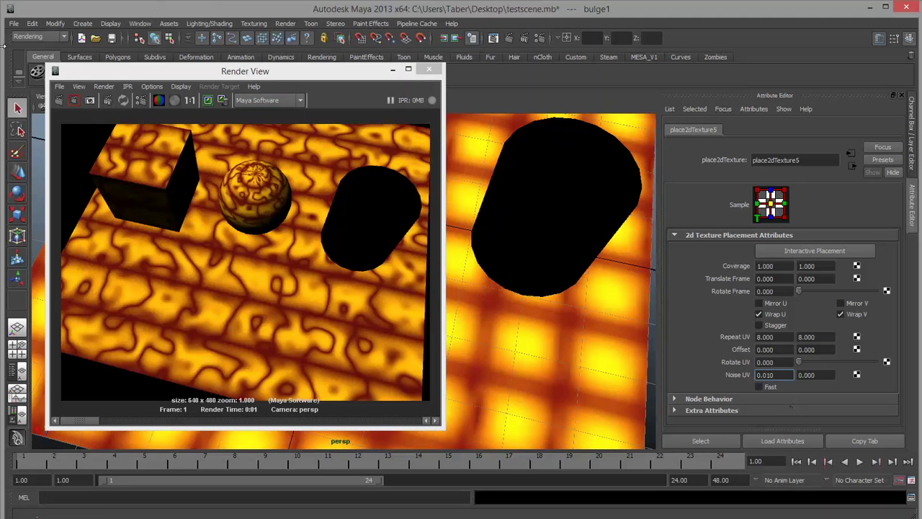
pyautogui.click(59, 101)
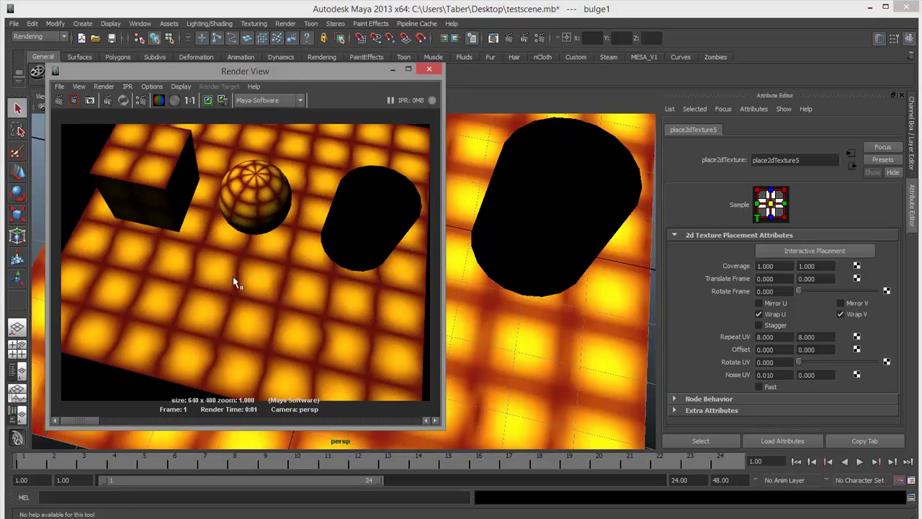
# Step: Set the texture placement's U noise to 0.03 and render the scene to check the wavy tiles
pyautogui.moveTo(773, 375); pyautogui.dragTo(765, 375)
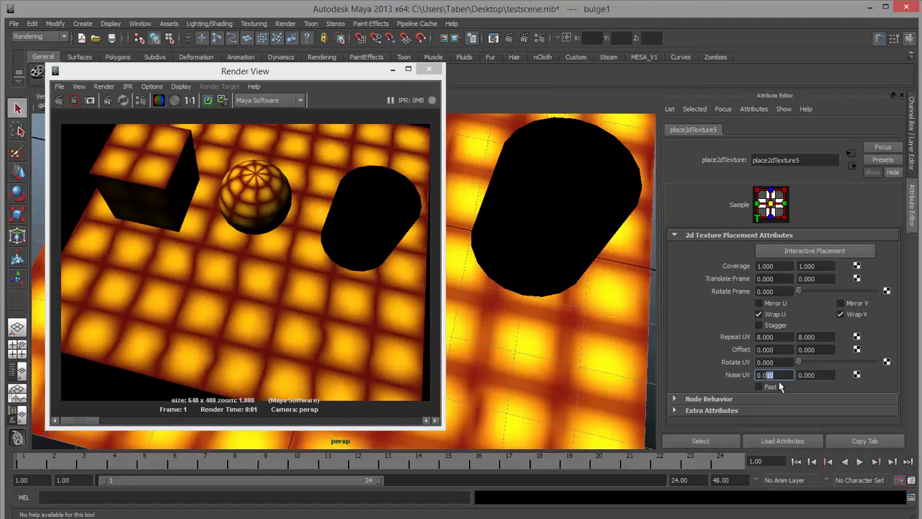
pyautogui.write('30')
pyautogui.press('Return')
pyautogui.click(62, 100)
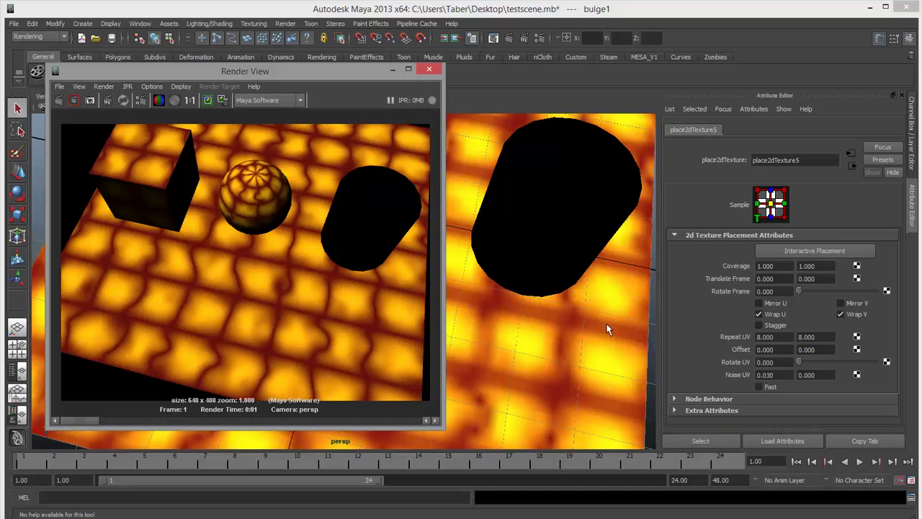
pyautogui.keyDown('alt'); pyautogui.moveTo(607, 325); pyautogui.dragTo(522, 306, button='middle'); pyautogui.keyUp('alt')
pyautogui.moveTo(522, 306)
pyautogui.keyDown('alt'); pyautogui.mouseDown(button='right')
pyautogui.moveTo(562, 312)
pyautogui.moveTo(521, 303)
pyautogui.mouseUp(button='right'); pyautogui.keyUp('alt')
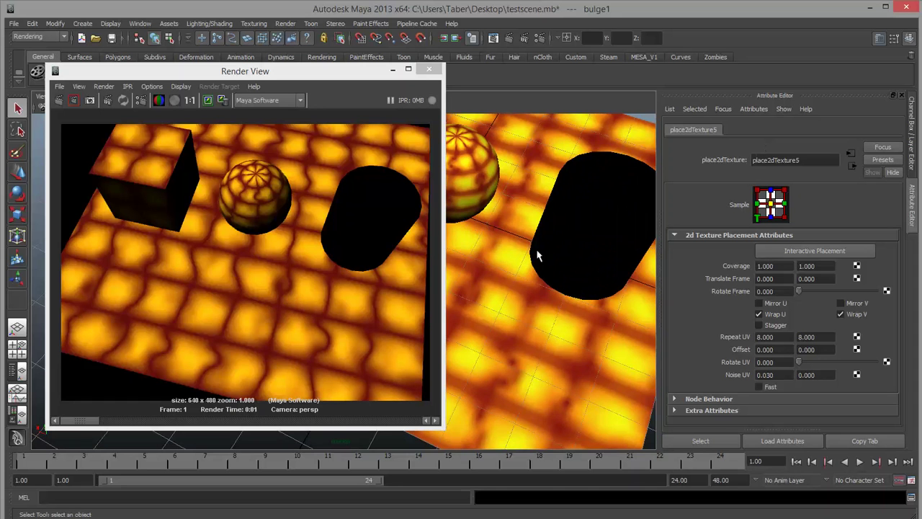
# Step: Go back up to the Matte material and break the bulge texture's connection to its color
pyautogui.click(852, 170)
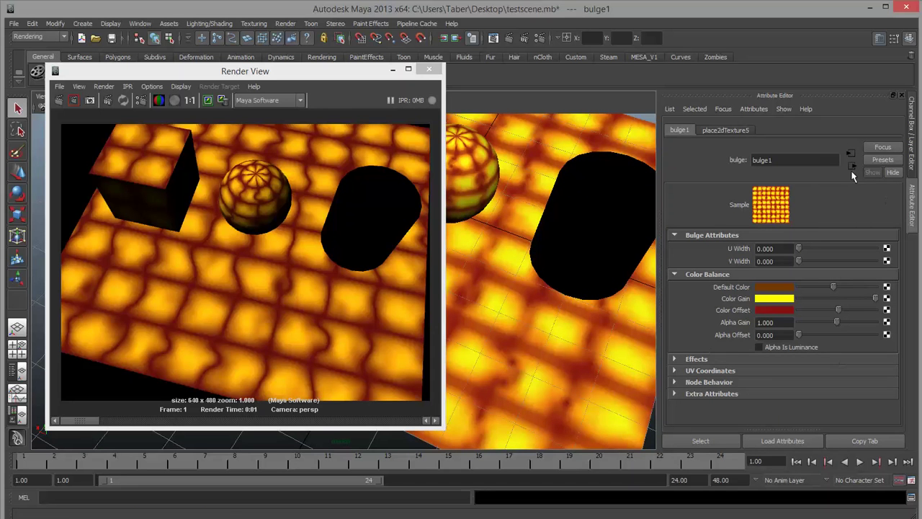
pyautogui.click(852, 166)
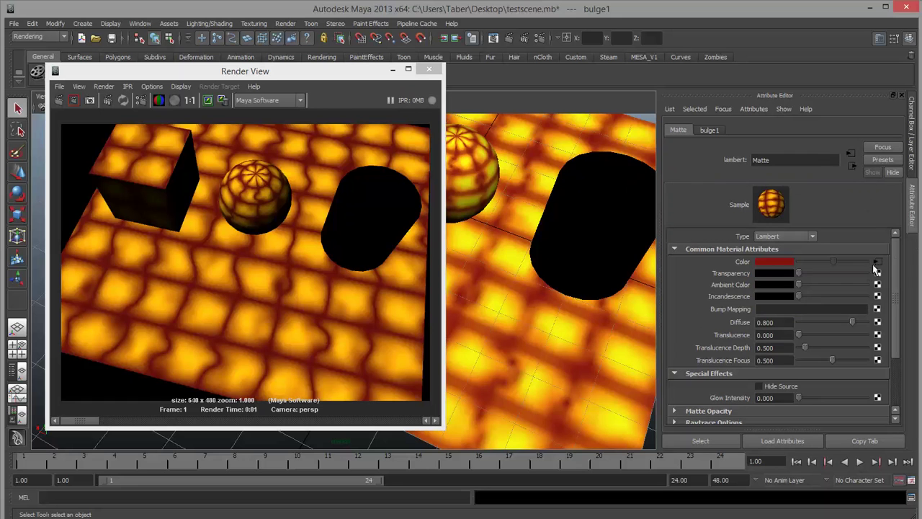
pyautogui.rightClick(743, 261)
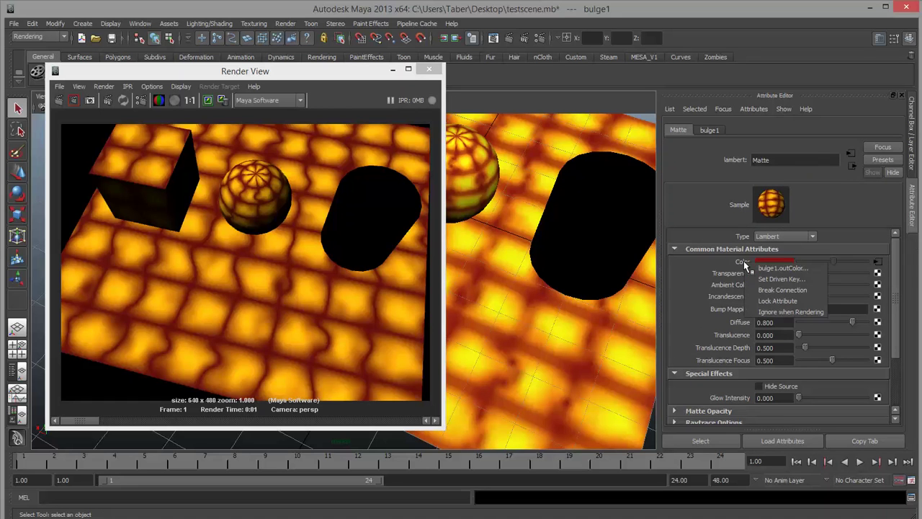
pyautogui.click(764, 291)
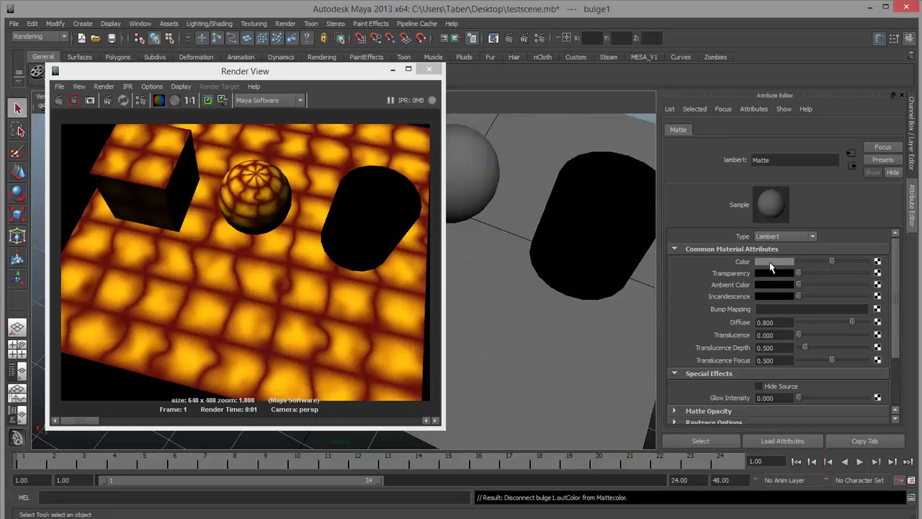
# Step: Set the Matte material's color to the saved golden yellow swatch (hue 51) and render the whole scene
pyautogui.click(770, 263)
pyautogui.click(758, 256)
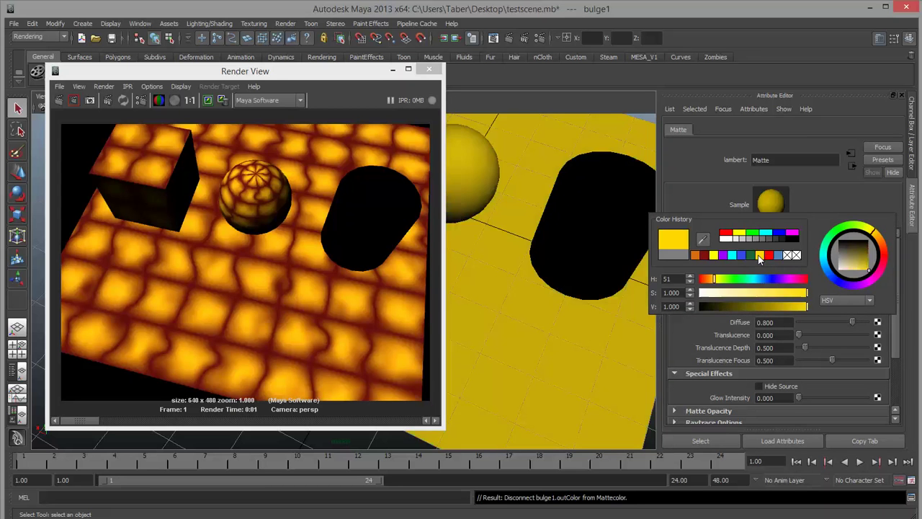
pyautogui.moveTo(509, 278)
pyautogui.keyDown('alt'); pyautogui.mouseDown()
pyautogui.moveTo(501, 283)
pyautogui.moveTo(518, 274)
pyautogui.moveTo(509, 279)
pyautogui.mouseUp(); pyautogui.keyUp('alt')
pyautogui.click(59, 101)
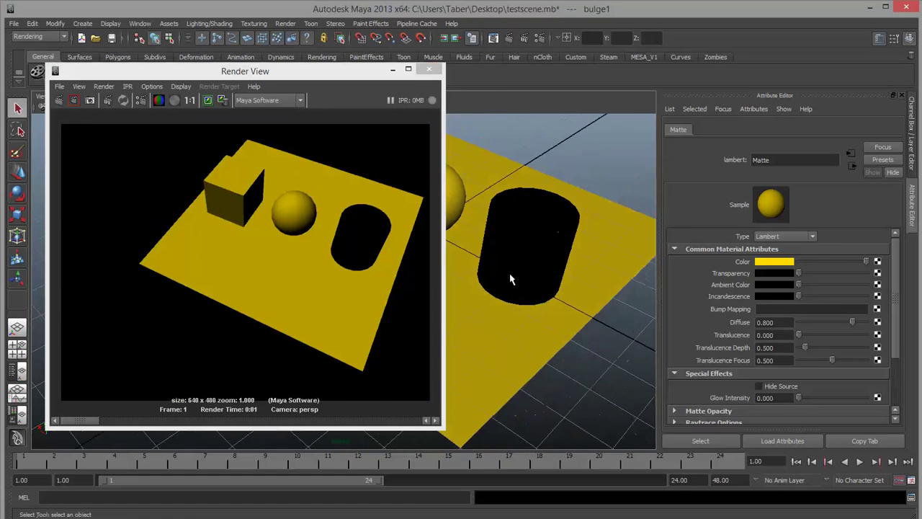
# Step: Map a Fractal texture to the Matte material's transparency and render the scene, including a close-up of the cube
pyautogui.keyDown('alt'); pyautogui.moveTo(510, 279); pyautogui.dragTo(580, 333, button='right'); pyautogui.keyUp('alt')
pyautogui.keyDown('alt'); pyautogui.moveTo(579, 334); pyautogui.dragTo(541, 308, button='middle'); pyautogui.keyUp('alt')
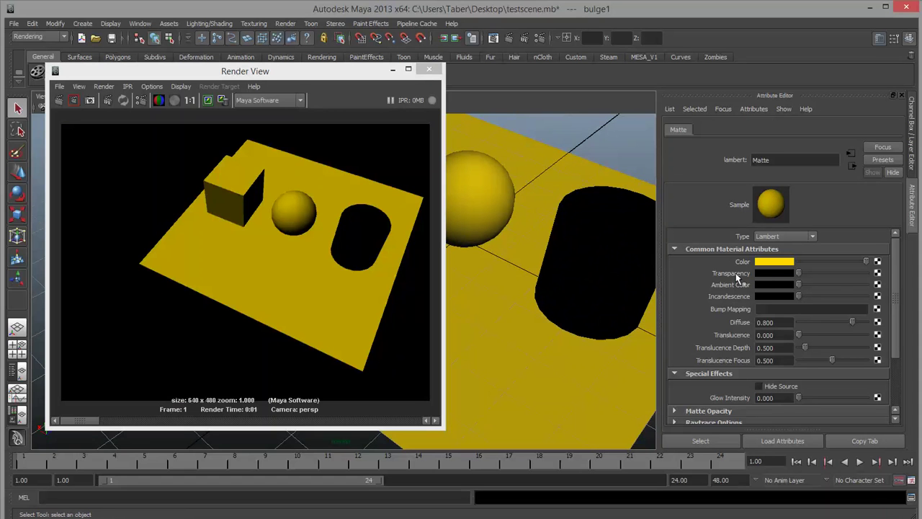
pyautogui.click(877, 273)
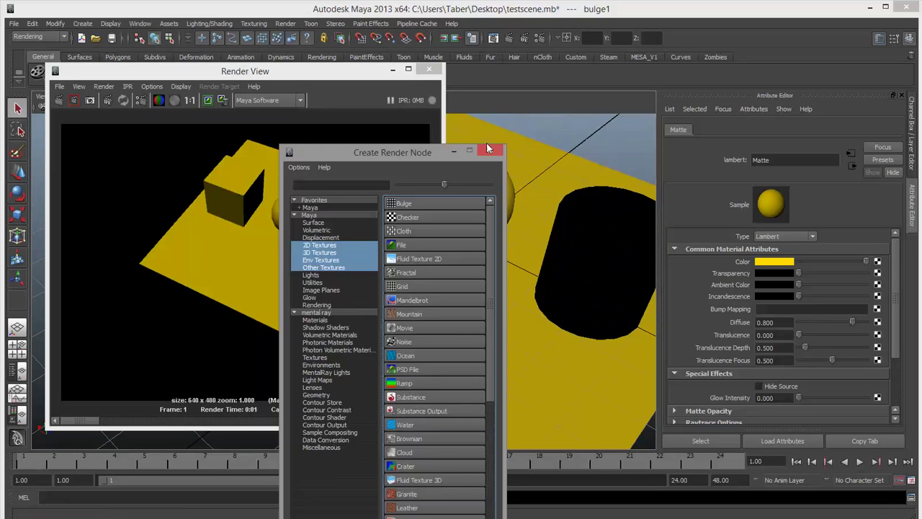
pyautogui.moveTo(418, 147); pyautogui.dragTo(255, 79)
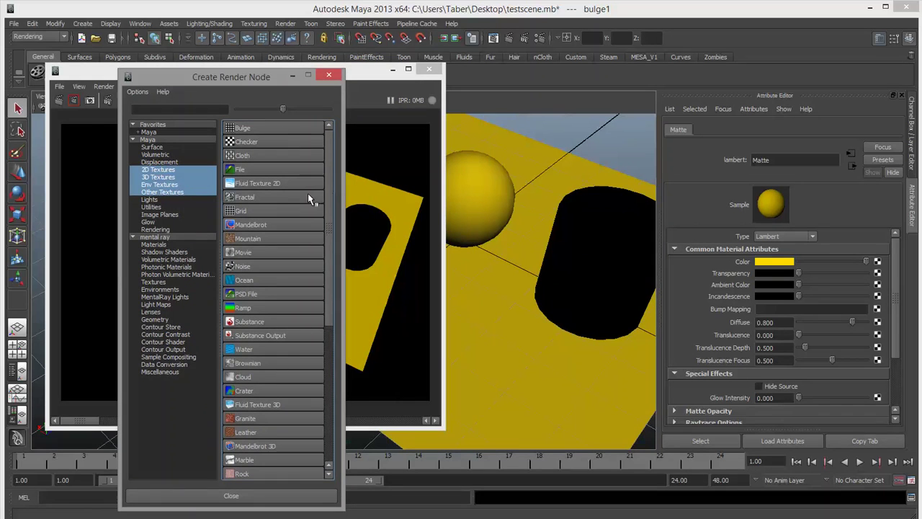
pyautogui.click(255, 198)
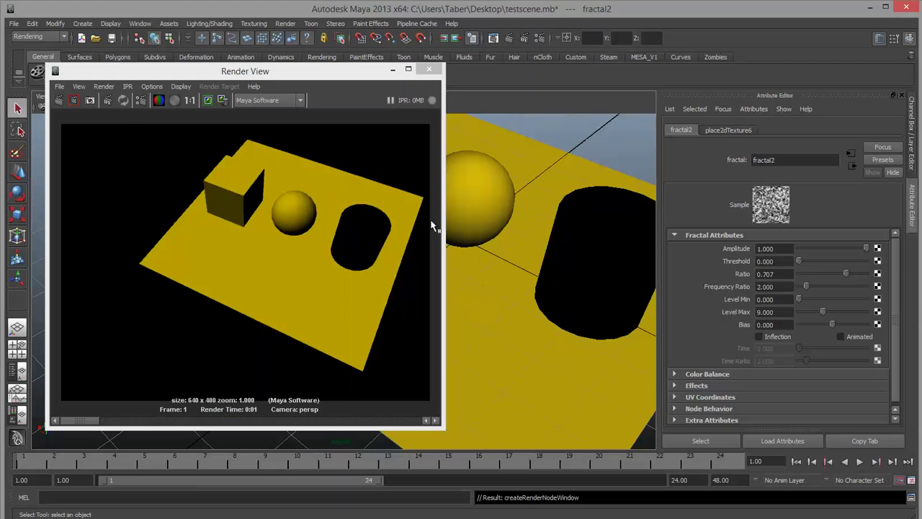
pyautogui.click(62, 102)
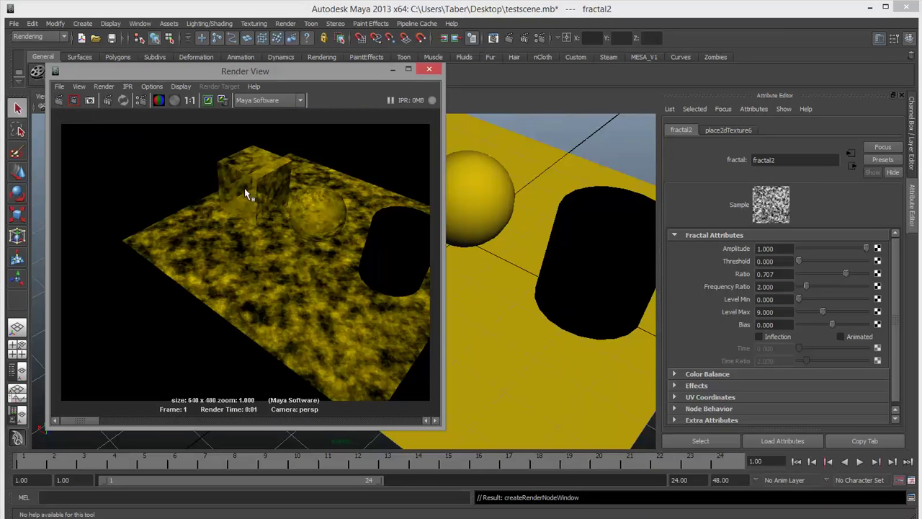
pyautogui.keyDown('alt'); pyautogui.moveTo(496, 211); pyautogui.dragTo(553, 303); pyautogui.keyUp('alt')
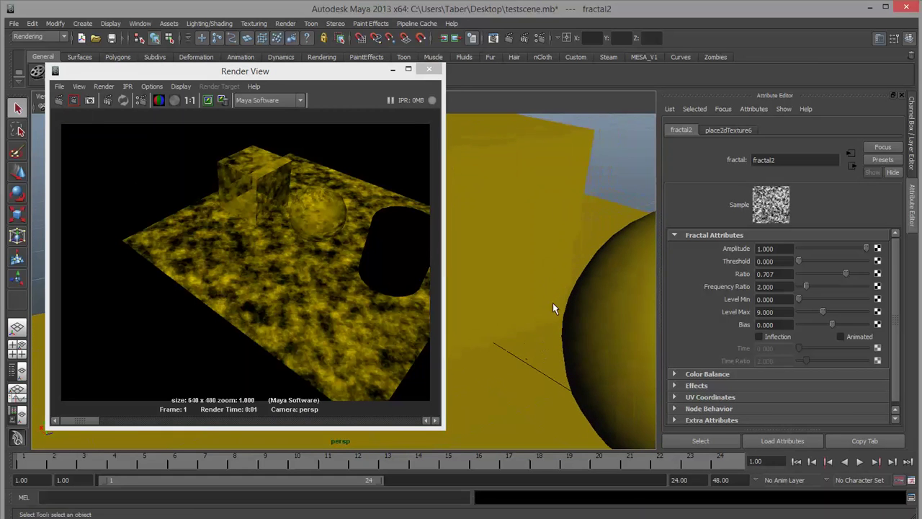
pyautogui.click(60, 101)
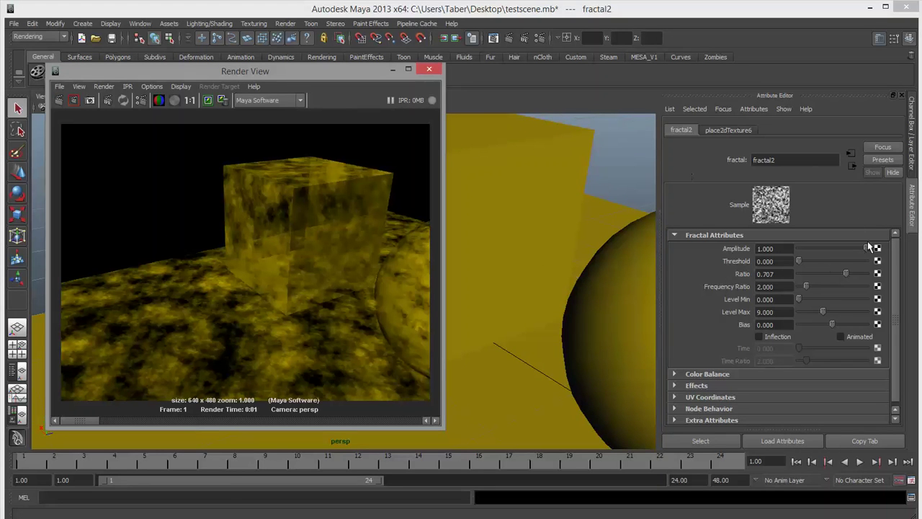
# Step: Set the fractal's threshold to 0.265 and reduce its amplitude to 0.538 and 0.248, rendering after each reduction
pyautogui.moveTo(865, 249); pyautogui.dragTo(816, 260)
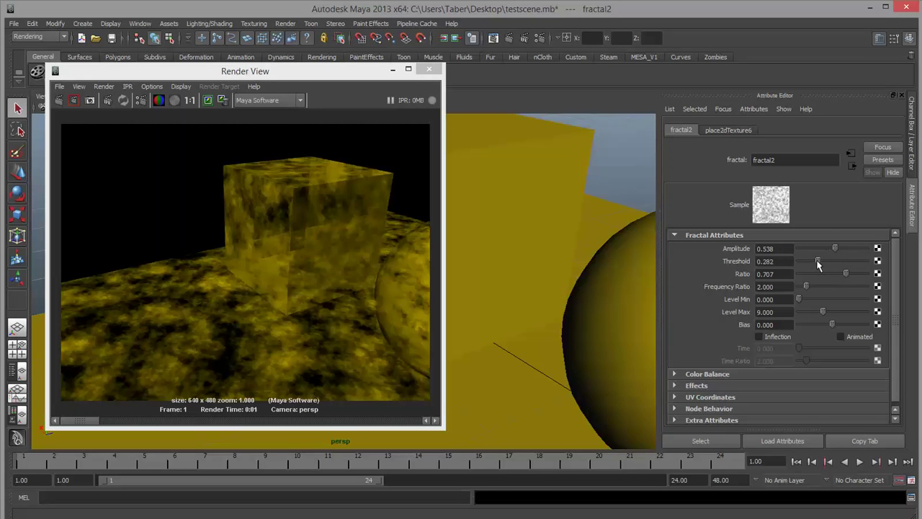
pyautogui.click(59, 100)
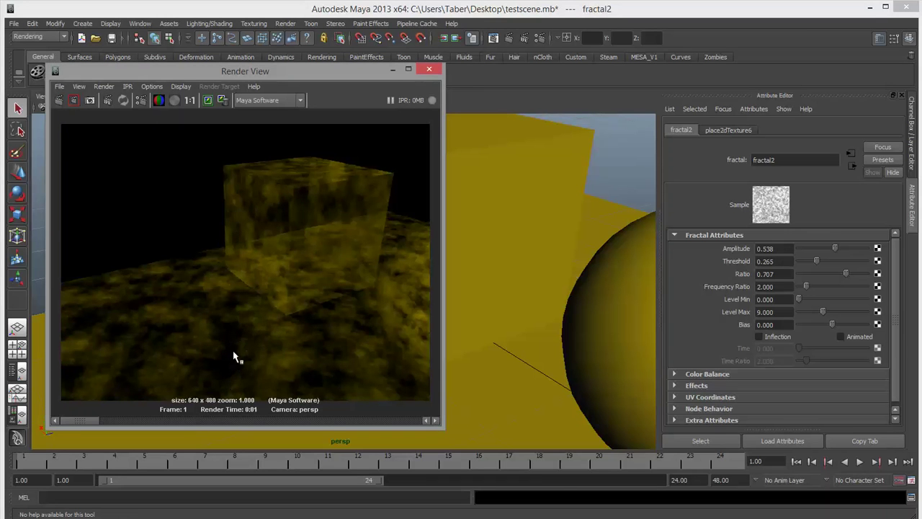
pyautogui.moveTo(834, 248); pyautogui.dragTo(815, 248)
pyautogui.click(59, 100)
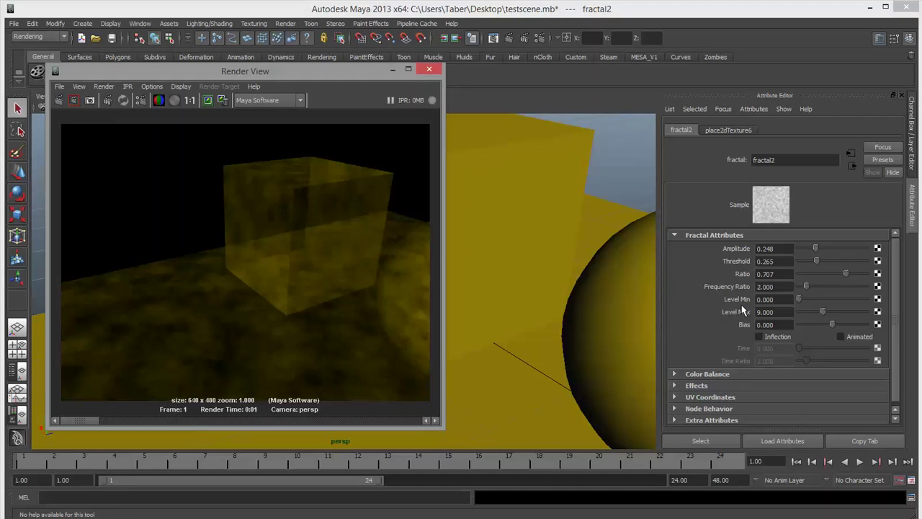
# Step: Return to the Matte material, break the fractal's connection to its transparency and render again
pyautogui.click(852, 169)
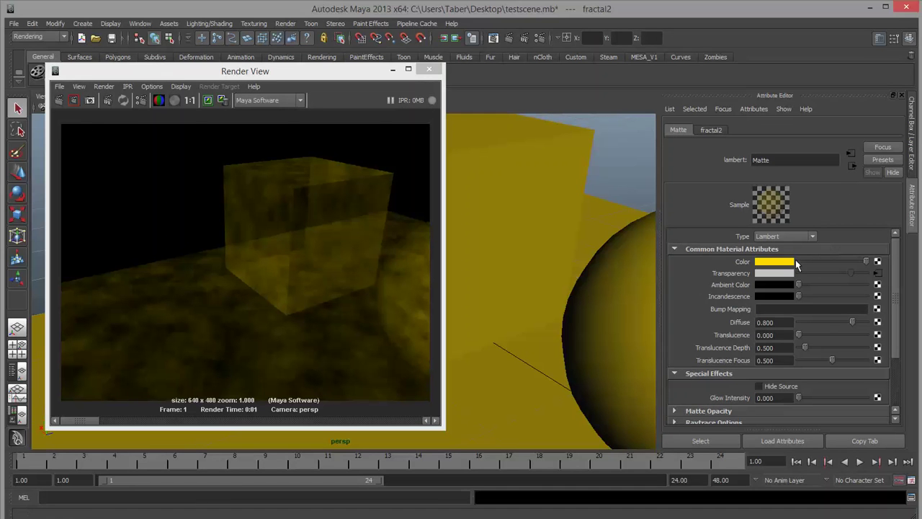
pyautogui.rightClick(747, 274)
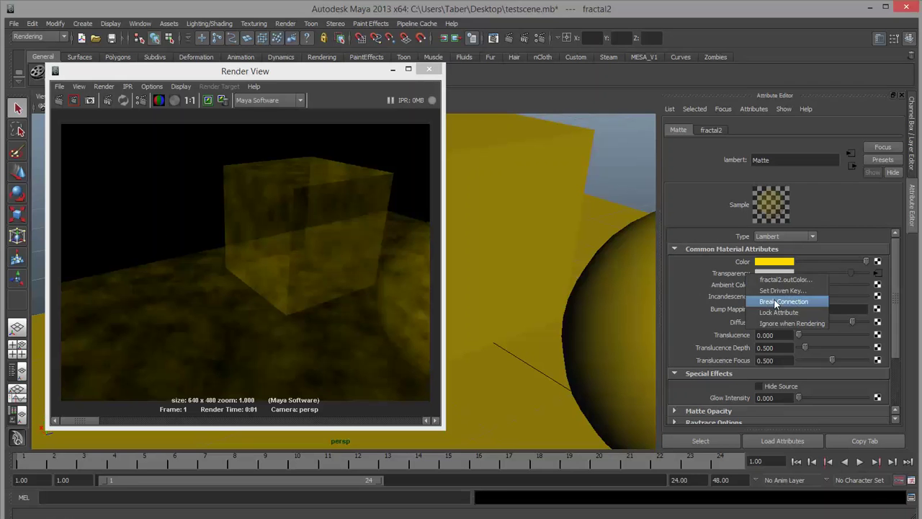
pyautogui.click(757, 301)
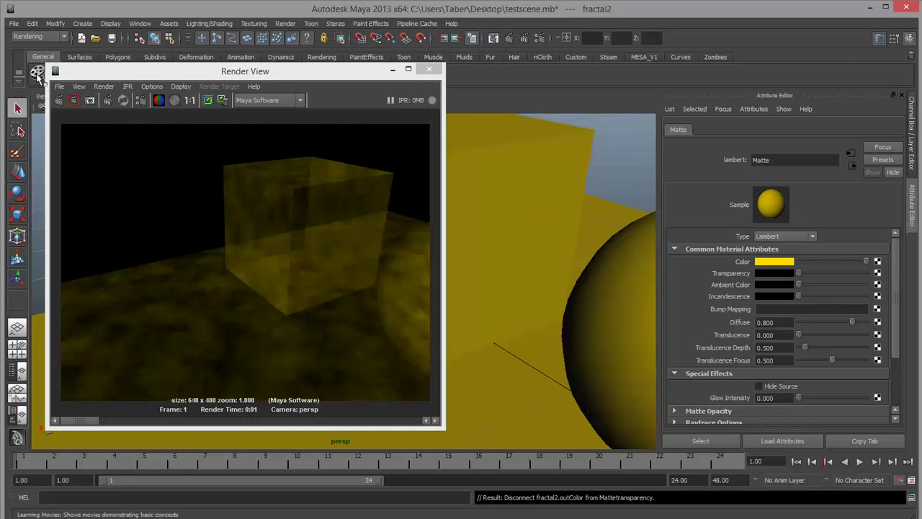
pyautogui.click(59, 100)
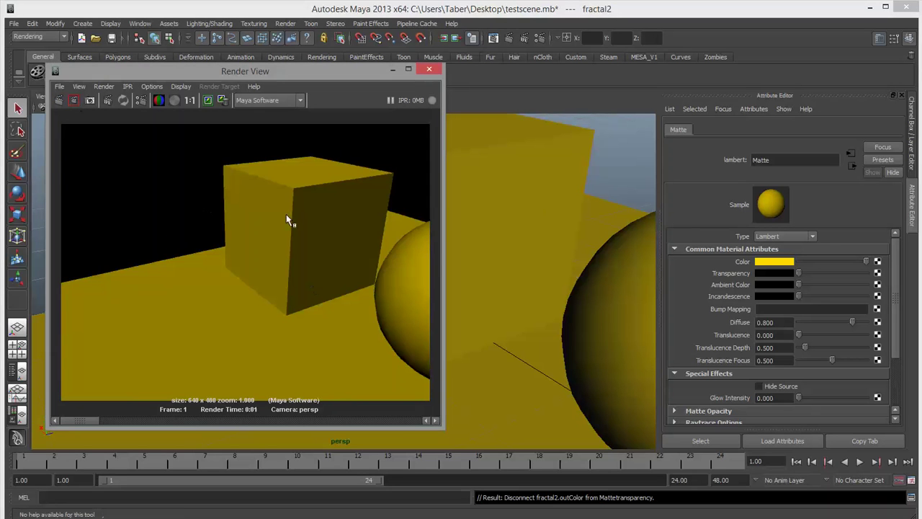
# Step: Render a view showing both the cube and the sphere, and keep the image in the Render View
pyautogui.keyDown('alt'); pyautogui.moveTo(540, 309); pyautogui.dragTo(567, 313); pyautogui.keyUp('alt')
pyautogui.keyDown('alt'); pyautogui.moveTo(567, 313); pyautogui.dragTo(444, 298, button='right'); pyautogui.keyUp('alt')
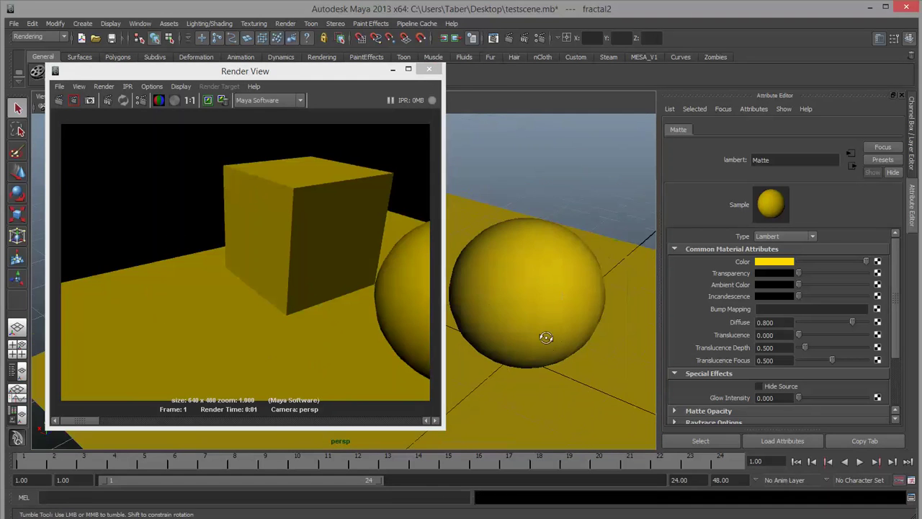
pyautogui.keyDown('alt'); pyautogui.moveTo(545, 339); pyautogui.dragTo(513, 320, button='middle'); pyautogui.keyUp('alt')
pyautogui.keyDown('alt'); pyautogui.moveTo(512, 320); pyautogui.dragTo(547, 313); pyautogui.keyUp('alt')
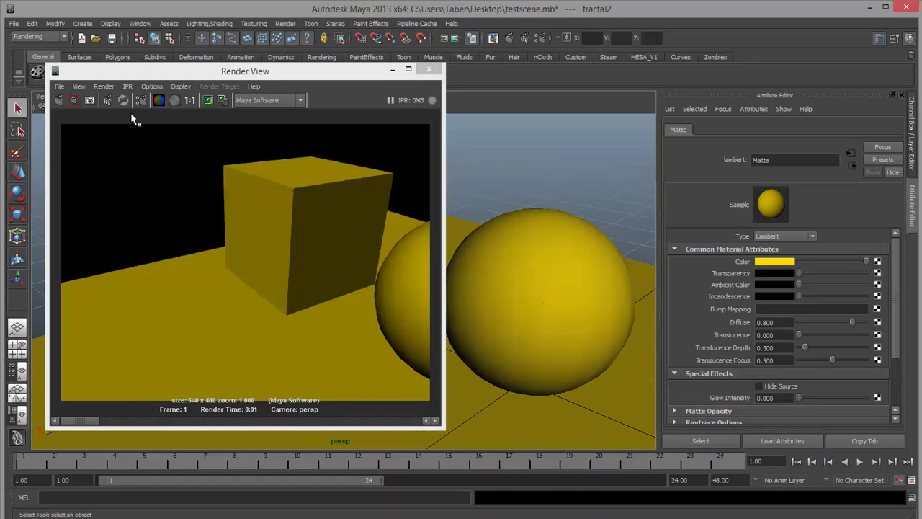
pyautogui.click(59, 100)
pyautogui.click(207, 100)
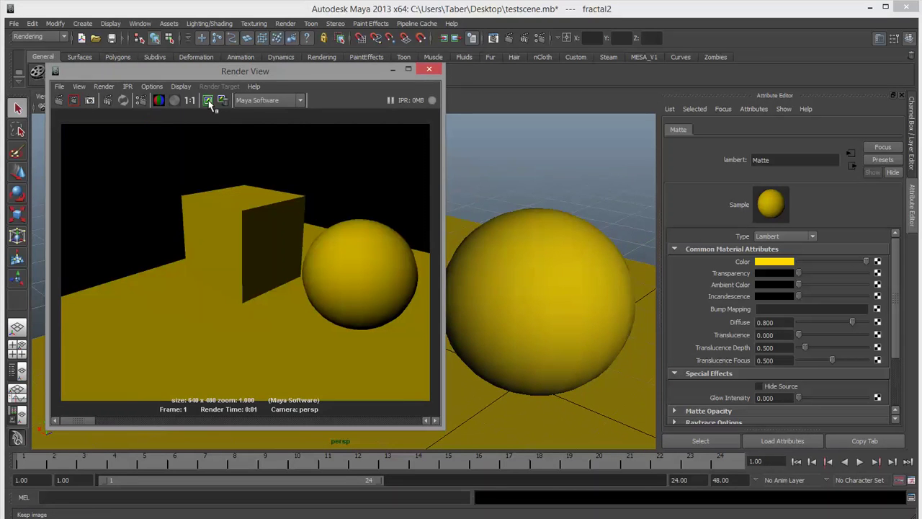
# Step: Map a Brownian texture to the Matte material's bump mapping and render the result
pyautogui.click(877, 309)
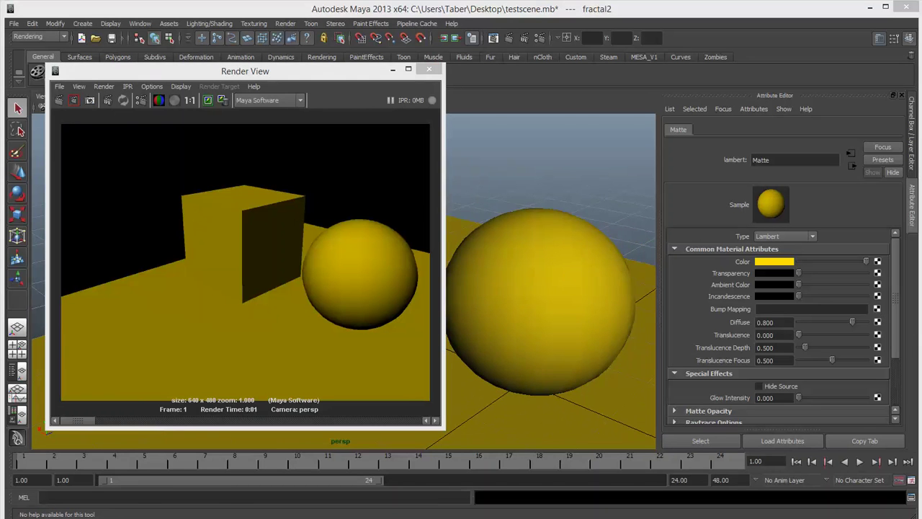
pyautogui.moveTo(406, 84); pyautogui.dragTo(299, 75)
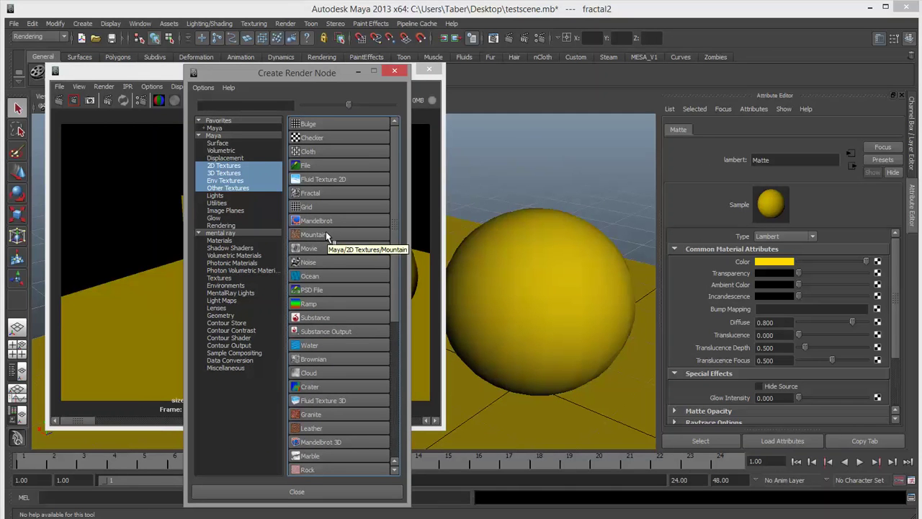
pyautogui.click(315, 359)
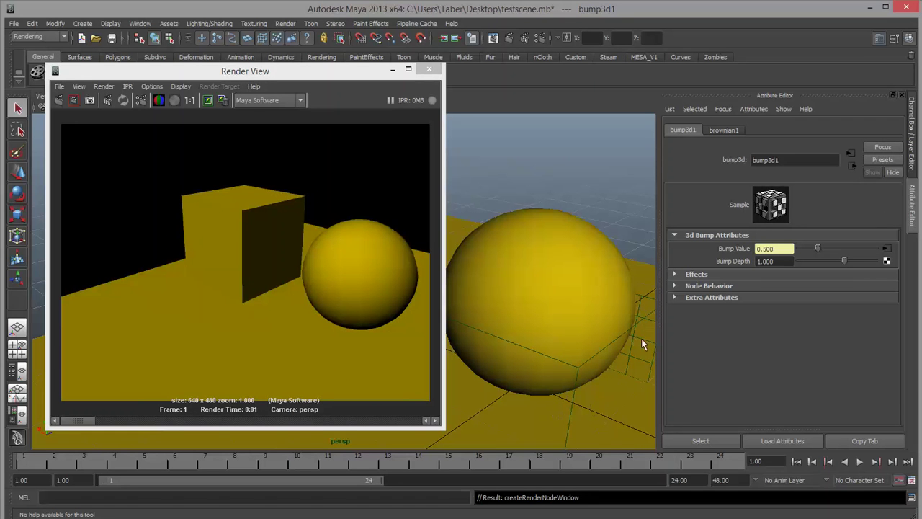
pyautogui.click(59, 100)
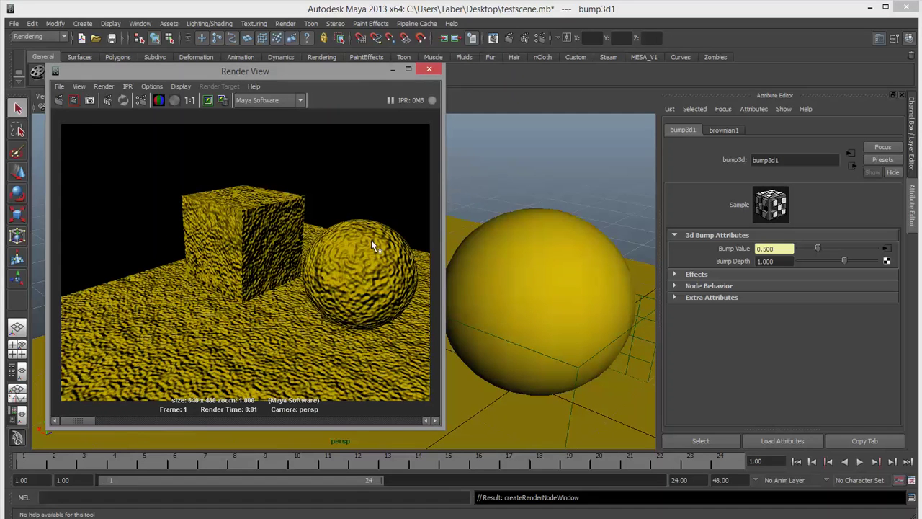
# Step: Browse the Matte, 3D bump and Brownian nodes, return to the bump node, reduce its bump depth to 0.188 and render
pyautogui.click(851, 157)
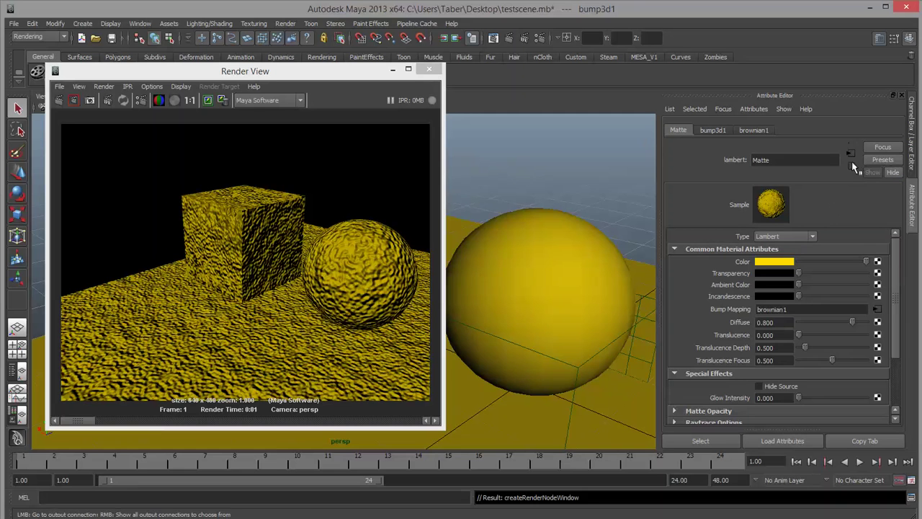
pyautogui.click(878, 309)
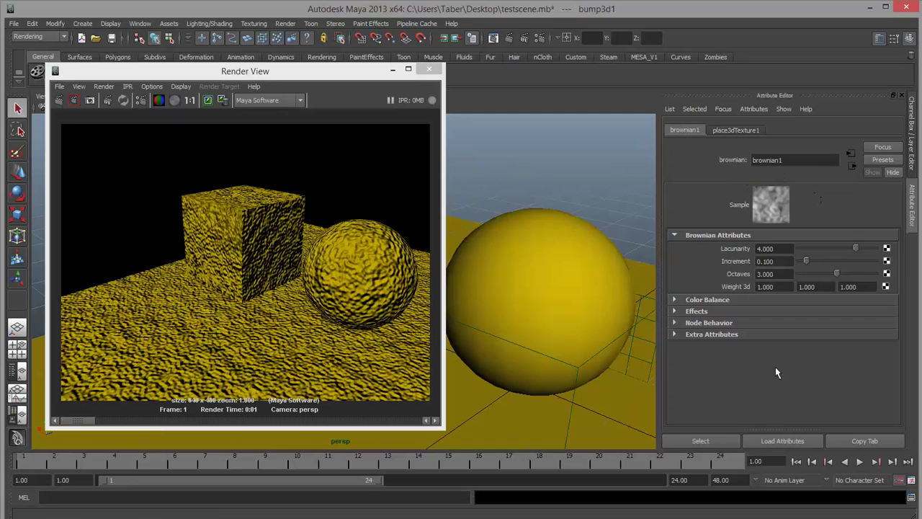
pyautogui.click(853, 168)
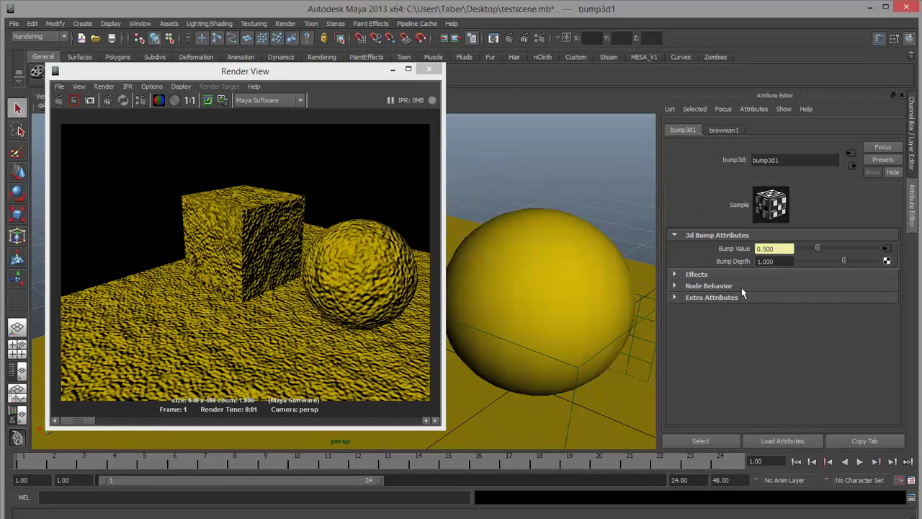
pyautogui.click(848, 162)
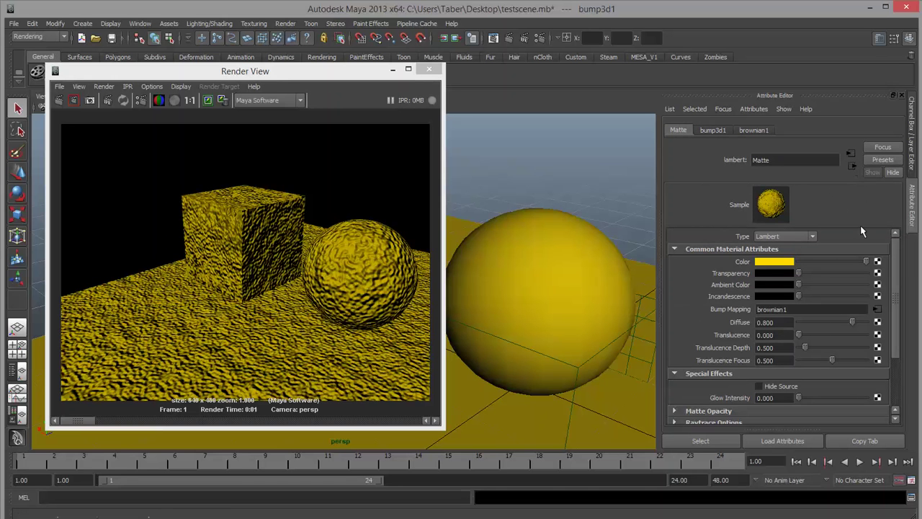
pyautogui.click(849, 167)
pyautogui.click(852, 165)
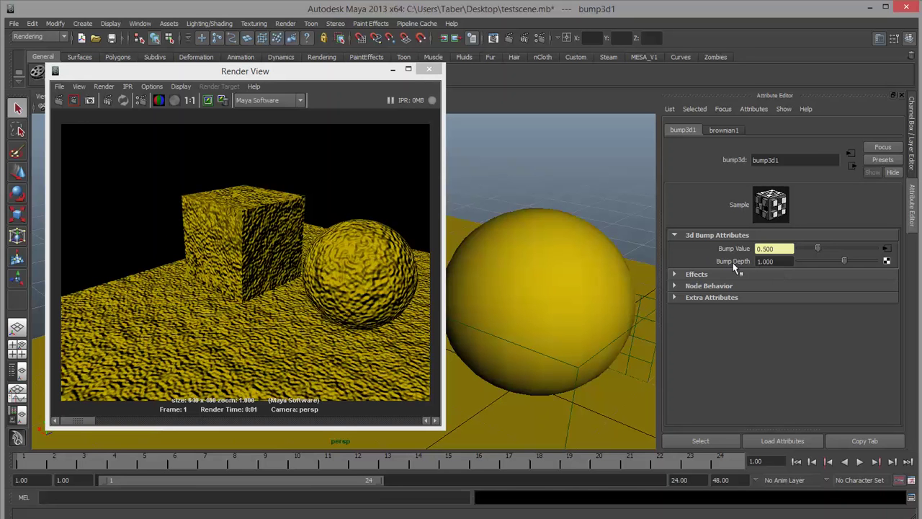
pyautogui.moveTo(846, 264); pyautogui.dragTo(838, 260)
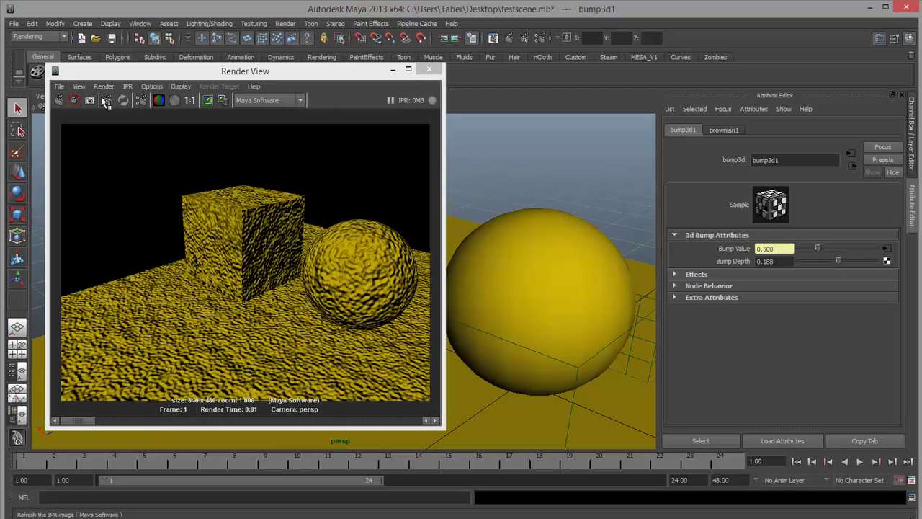
pyautogui.click(56, 99)
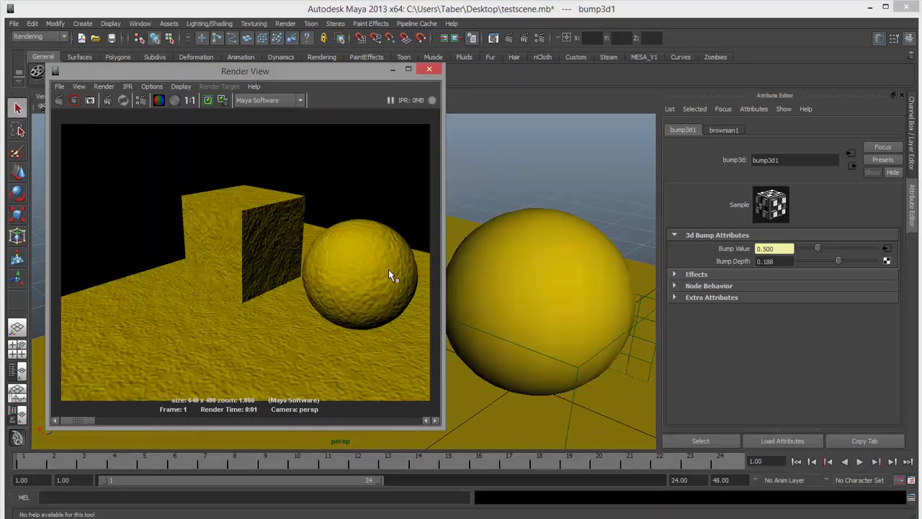
# Step: Set the 3D bump node's bump depth to -0.5 and render the inverted bumps
pyautogui.click(774, 261)
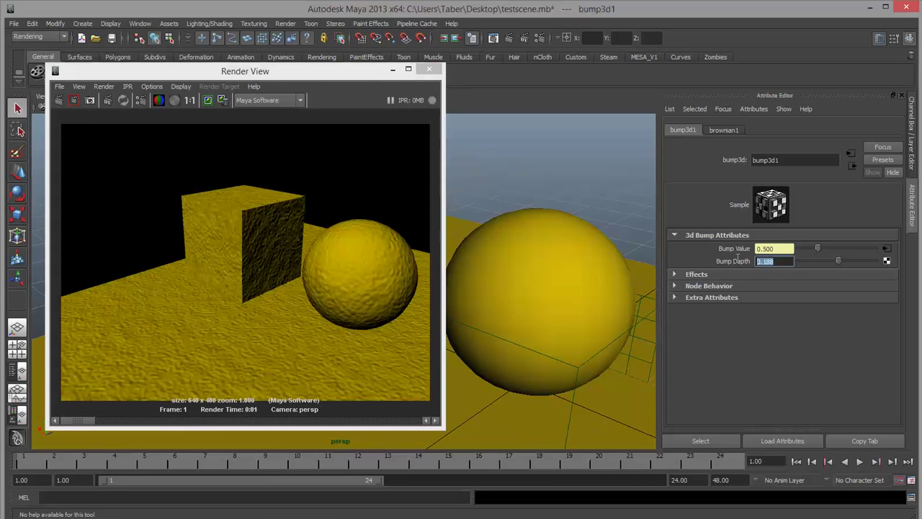
pyautogui.write('-')
pyautogui.write('0.5')
pyautogui.press('Return')
pyautogui.click(59, 102)
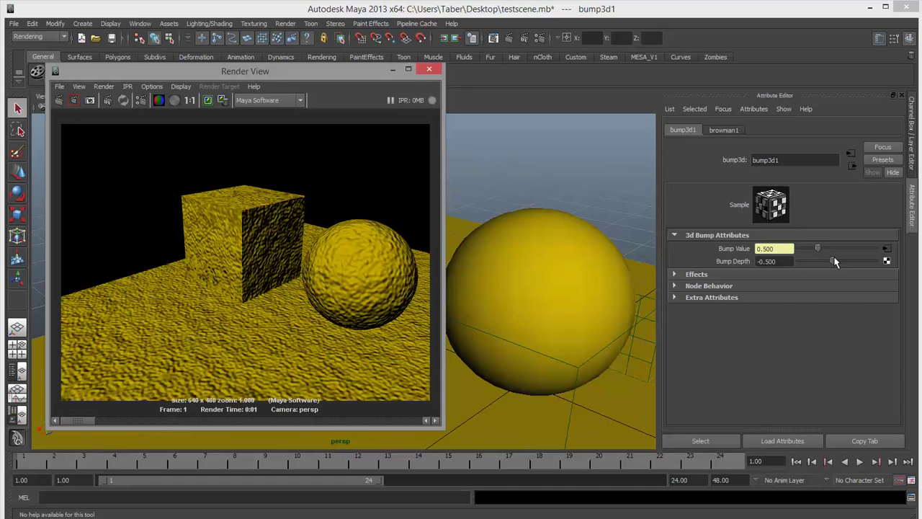
# Step: Set the 3D bump node's bump depth to 0.5 and render for comparison
pyautogui.click(785, 261)
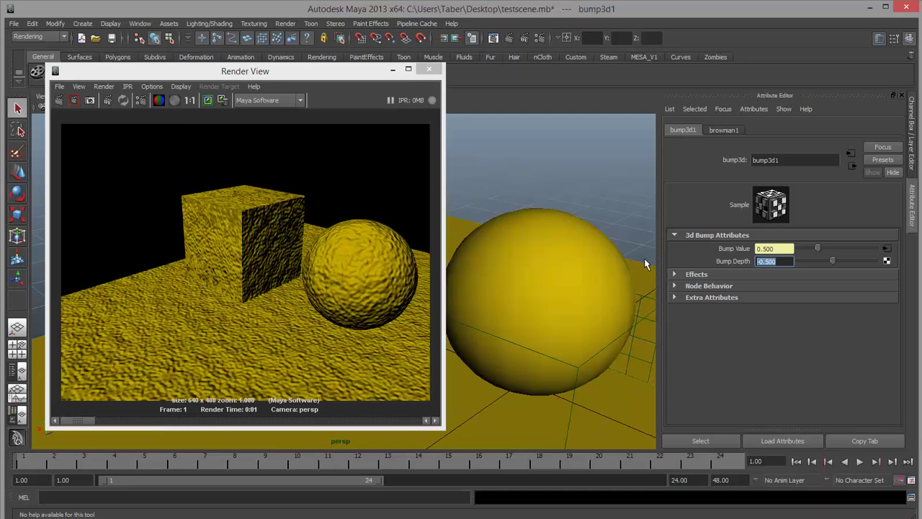
pyautogui.write('0.500')
pyautogui.press('Return')
pyautogui.click(74, 100)
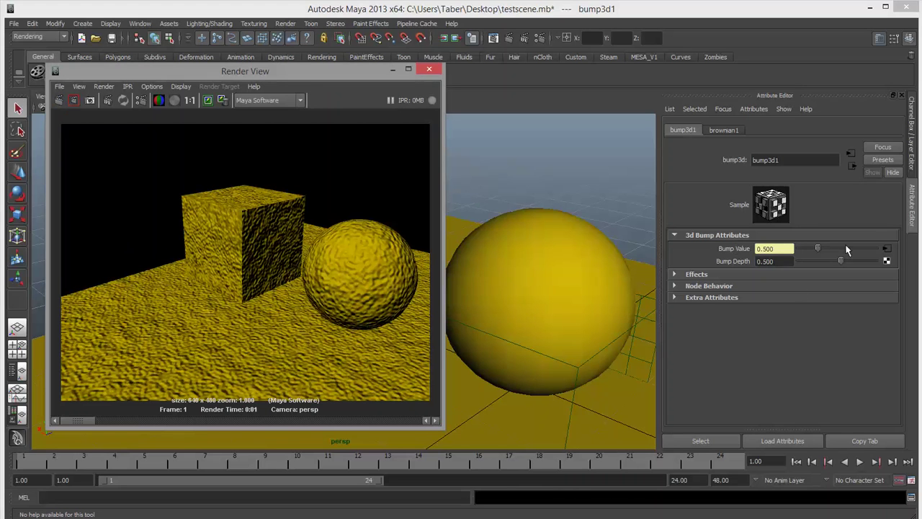
# Step: Open the Brownian texture feeding the bump value, set its lacunarity to 2.594, render and keep the image
pyautogui.click(888, 250)
pyautogui.click(888, 249)
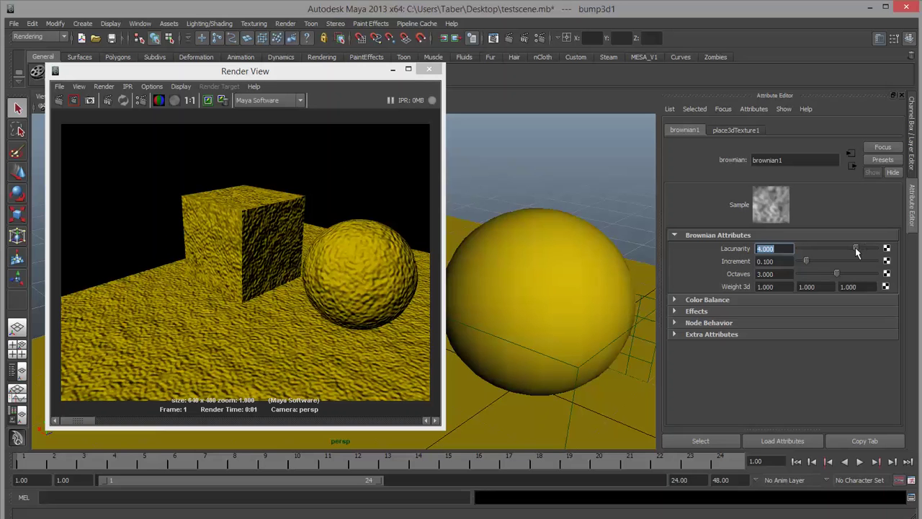
pyautogui.moveTo(855, 247); pyautogui.dragTo(828, 249)
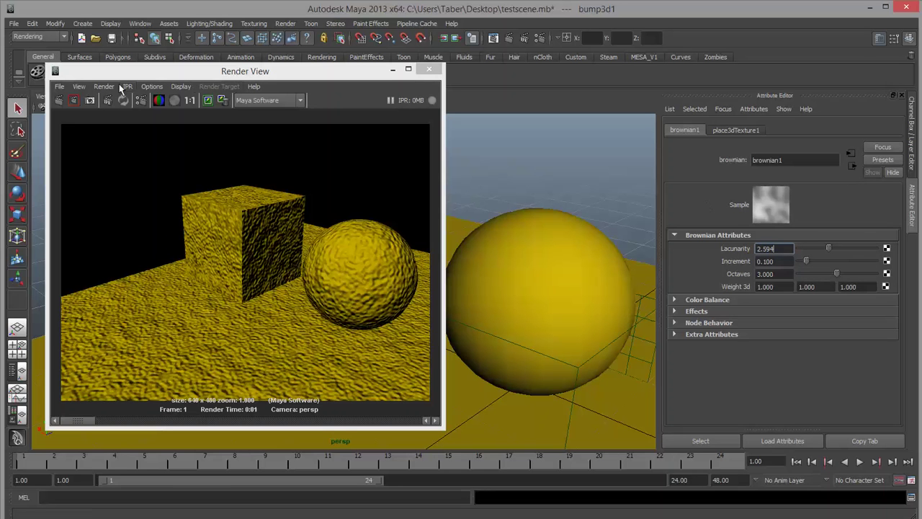
pyautogui.click(64, 101)
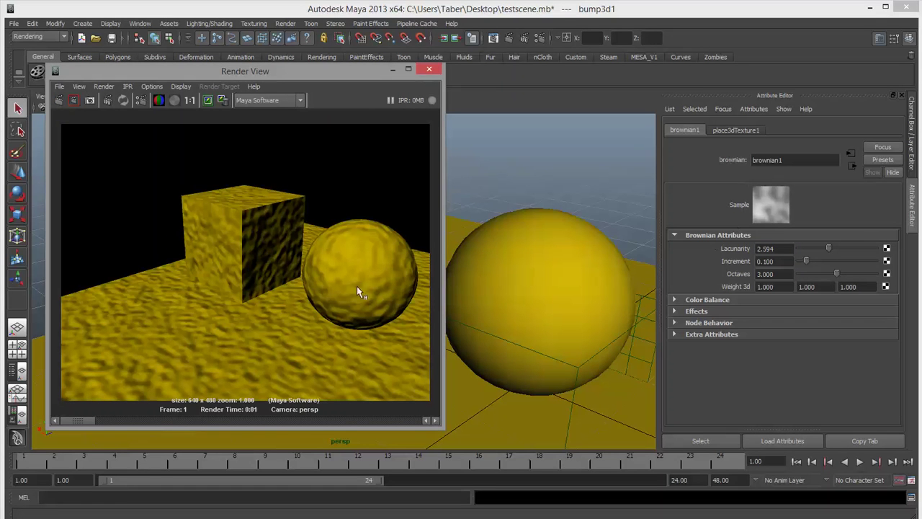
pyautogui.click(209, 101)
# Step: Set the Brownian texture's lacunarity to 5, render and compare the result with the kept images
pyautogui.moveTo(828, 248); pyautogui.dragTo(879, 249)
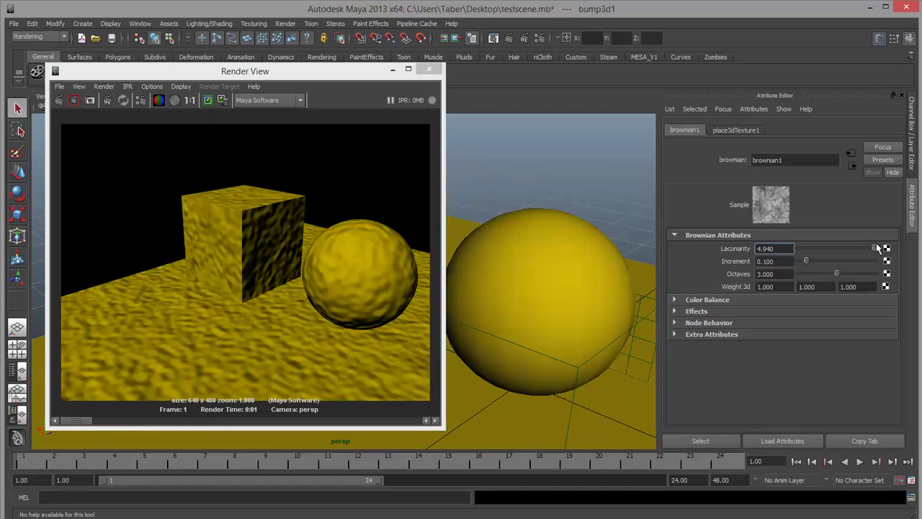
pyautogui.click(56, 101)
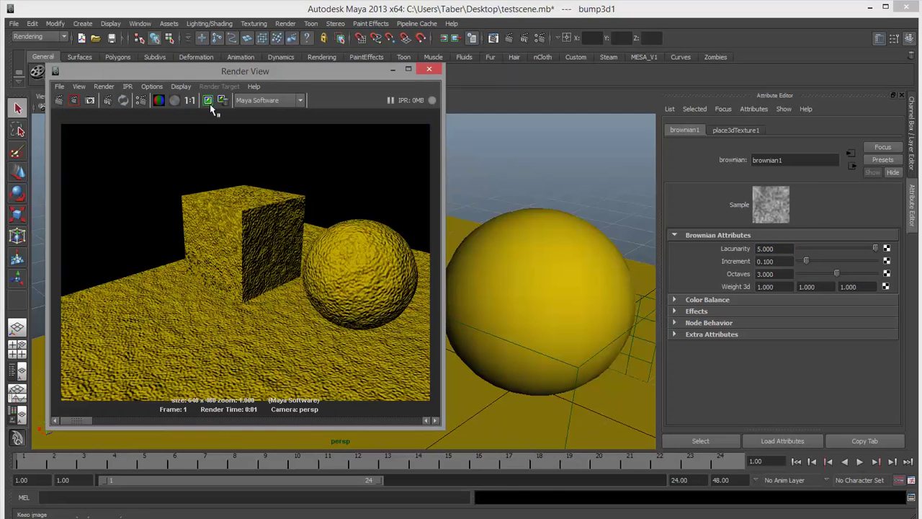
pyautogui.moveTo(65, 422); pyautogui.dragTo(113, 425)
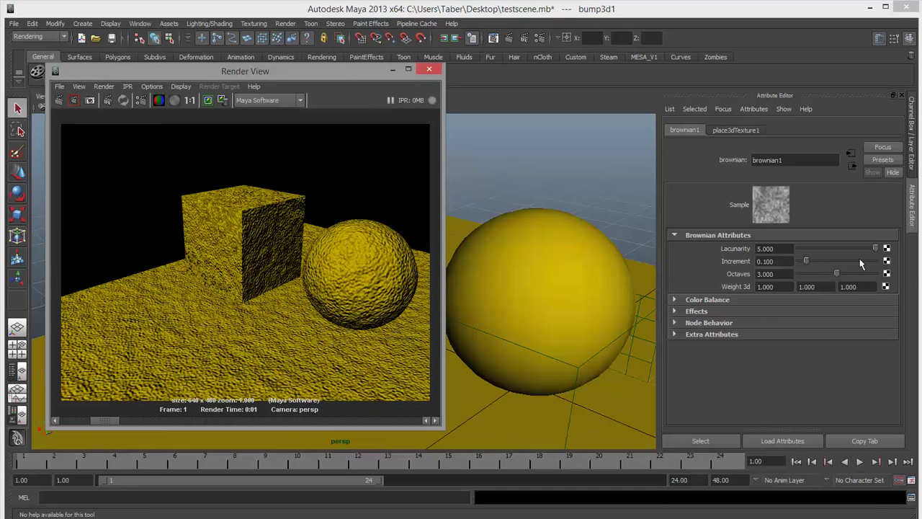
# Step: Render the Brownian bumps with increment 0, keep that image, and render again with increment 0.744
pyautogui.moveTo(807, 260); pyautogui.dragTo(783, 273)
pyautogui.click(74, 100)
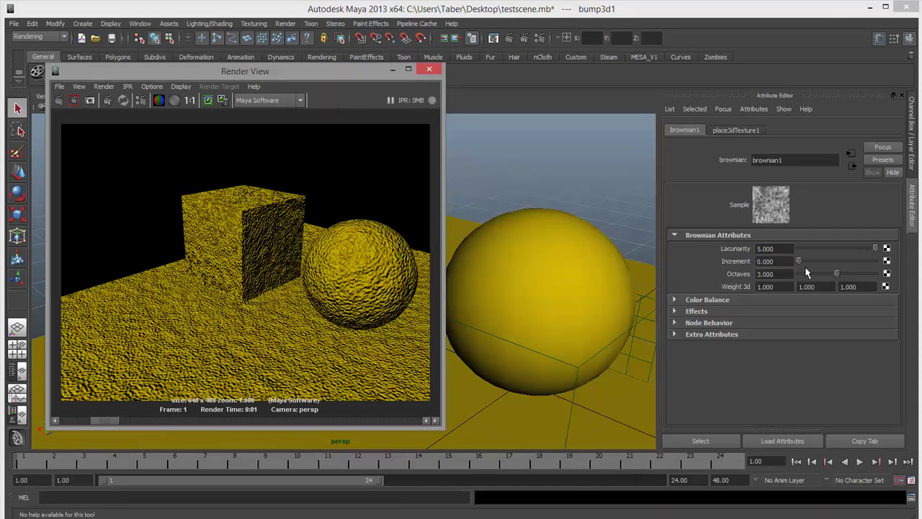
pyautogui.click(208, 100)
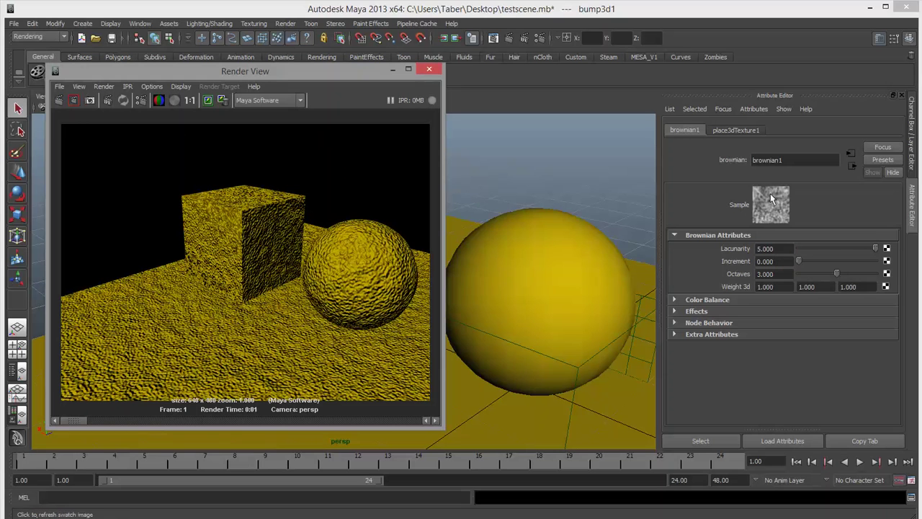
pyautogui.moveTo(798, 261); pyautogui.dragTo(854, 262)
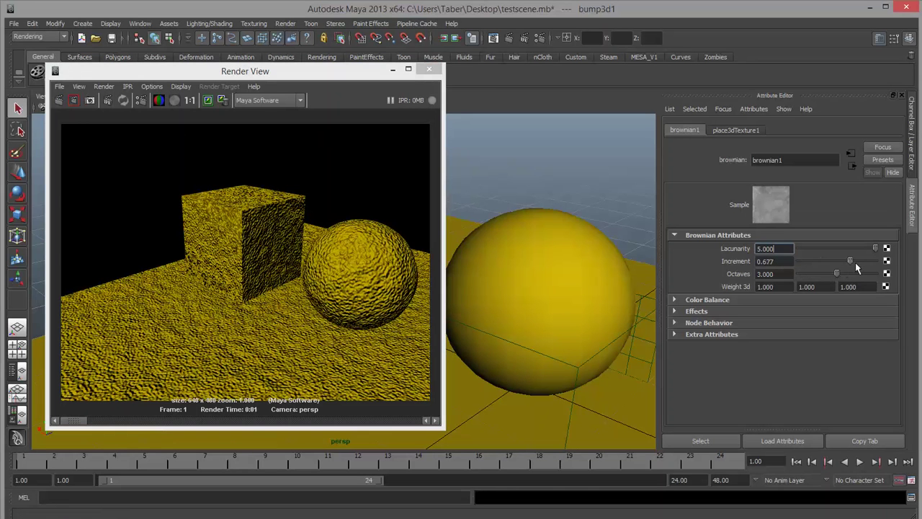
pyautogui.click(60, 101)
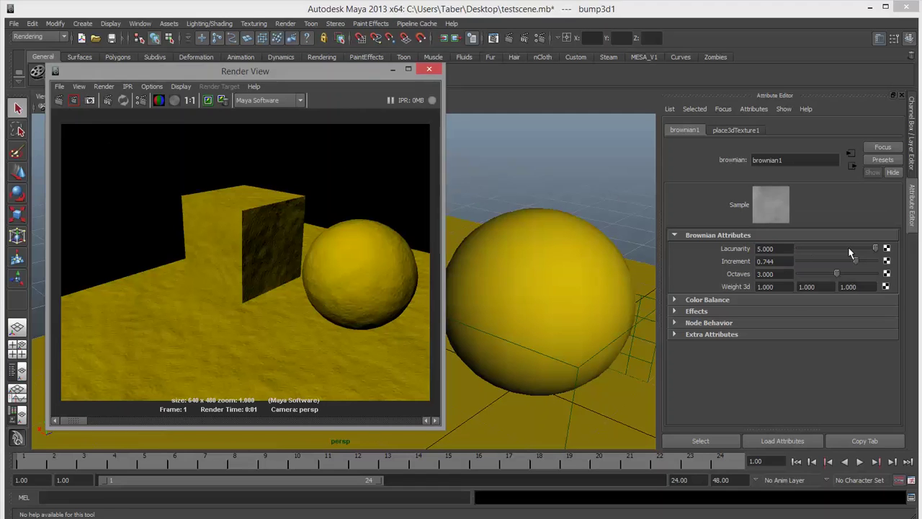
# Step: Set the Brownian texture's octaves to 4.669, increment to 0.113 and lacunarity to 4.218, and render
pyautogui.moveTo(853, 249); pyautogui.dragTo(870, 273)
pyautogui.click(852, 261)
pyautogui.click(860, 249)
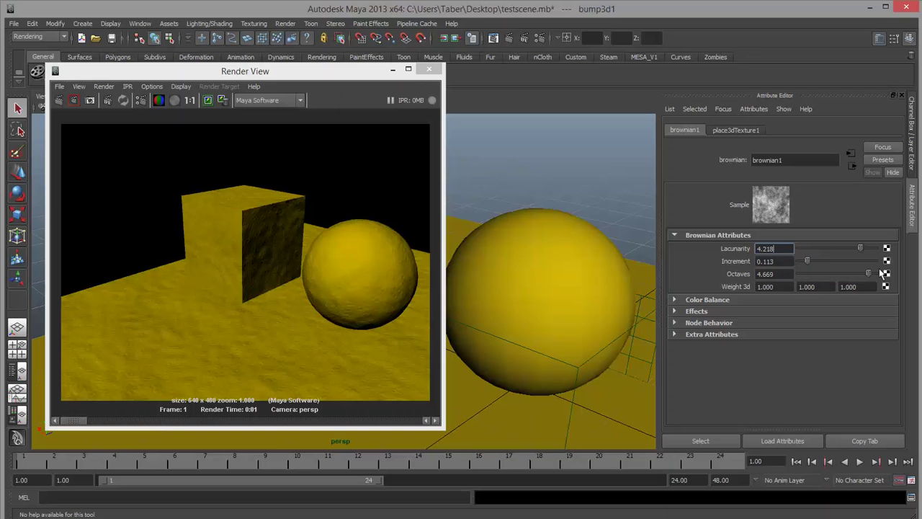
pyautogui.click(61, 101)
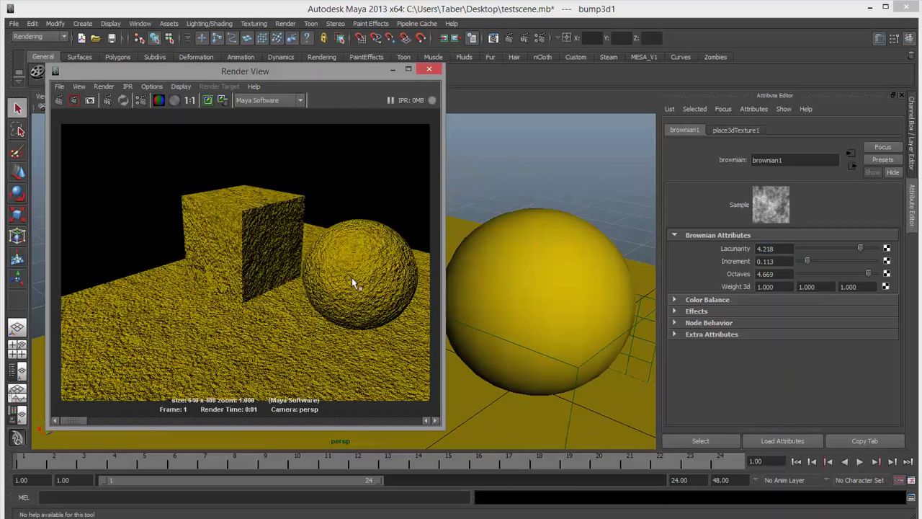
# Step: Render the Brownian bumps at lacunarity 2.835, 1.782 and finally 2.293 to compare their scale
pyautogui.moveTo(859, 247); pyautogui.dragTo(833, 248)
pyautogui.click(59, 101)
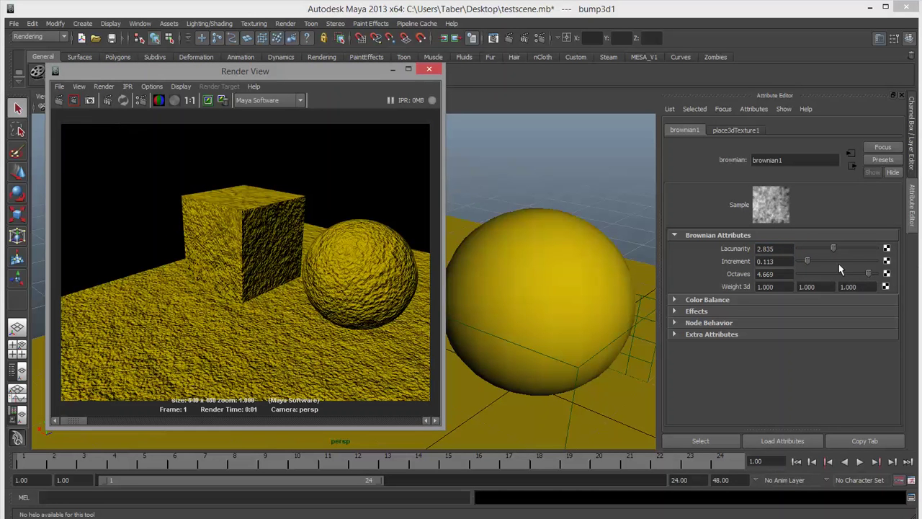
pyautogui.click(814, 249)
pyautogui.moveTo(815, 248); pyautogui.dragTo(812, 248)
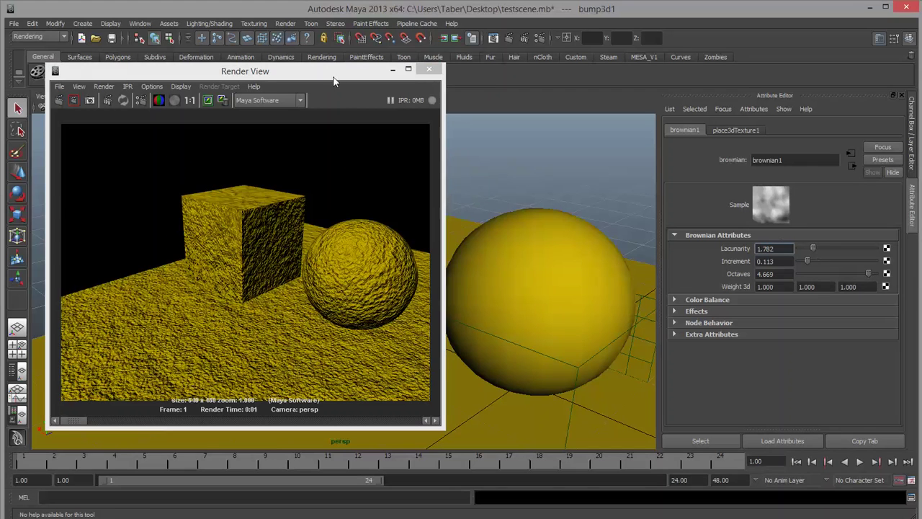
pyautogui.click(59, 101)
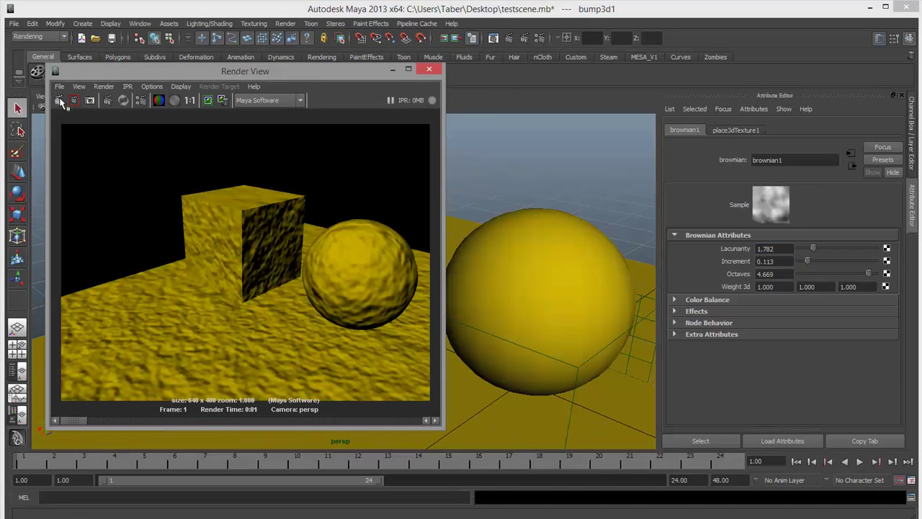
pyautogui.moveTo(812, 249); pyautogui.dragTo(824, 248)
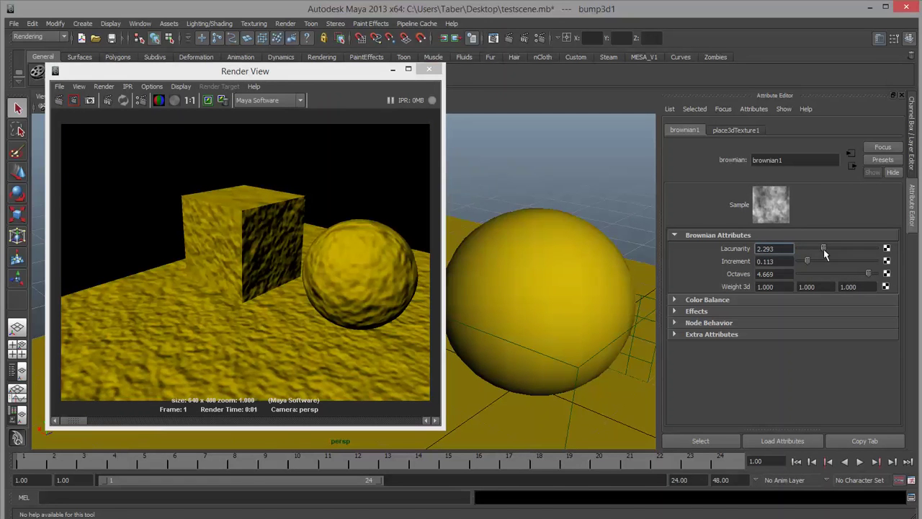
pyautogui.click(59, 101)
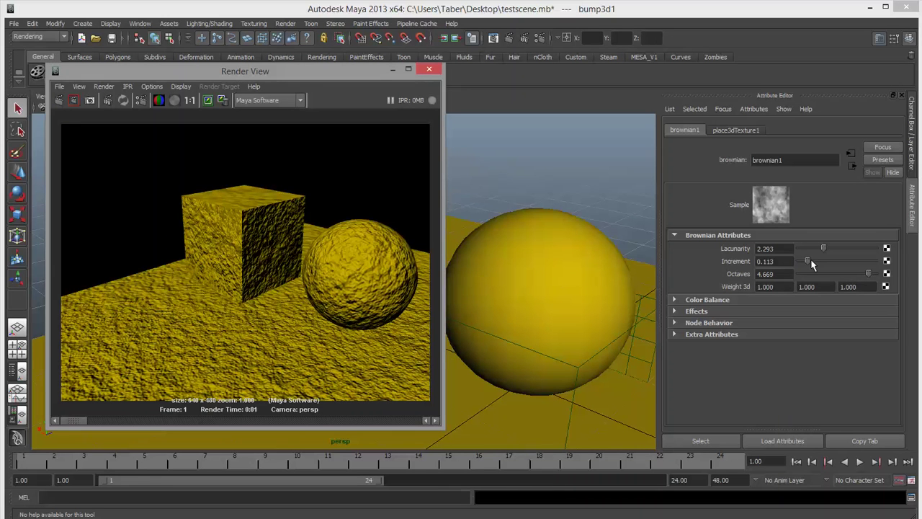
# Step: Set the first Weight 3d value of the Brownian texture to 0.5 and render
pyautogui.click(767, 286)
pyautogui.write('0.5')
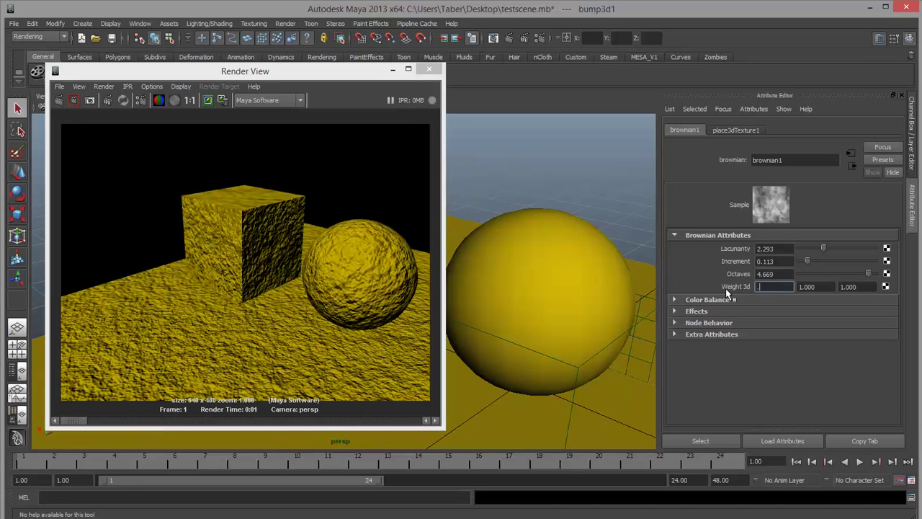
pyautogui.press('Return')
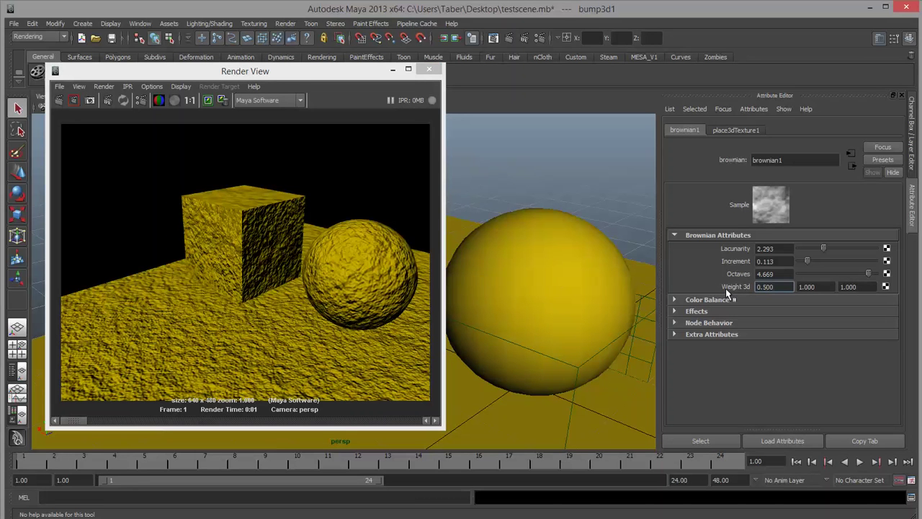
pyautogui.click(73, 100)
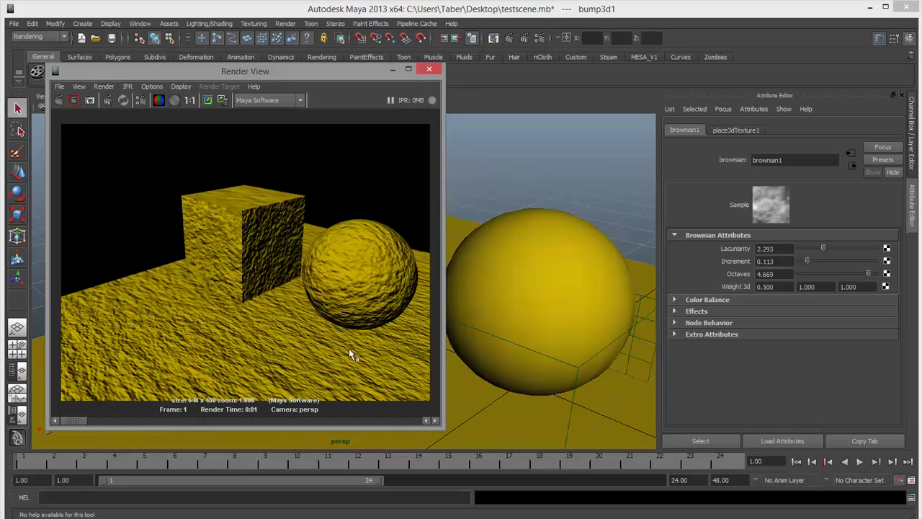
# Step: Set the second Weight 3d value of the Brownian texture to 0 and render
pyautogui.click(828, 286)
pyautogui.write('0')
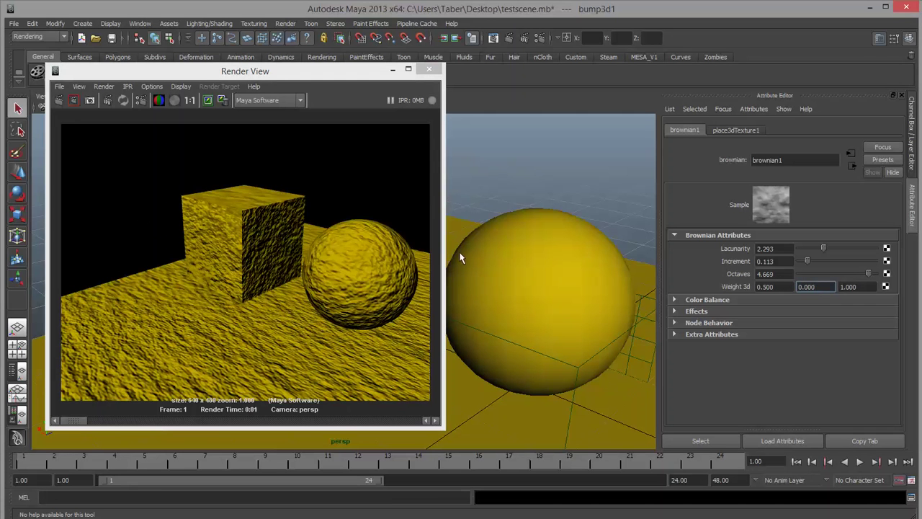
pyautogui.click(57, 100)
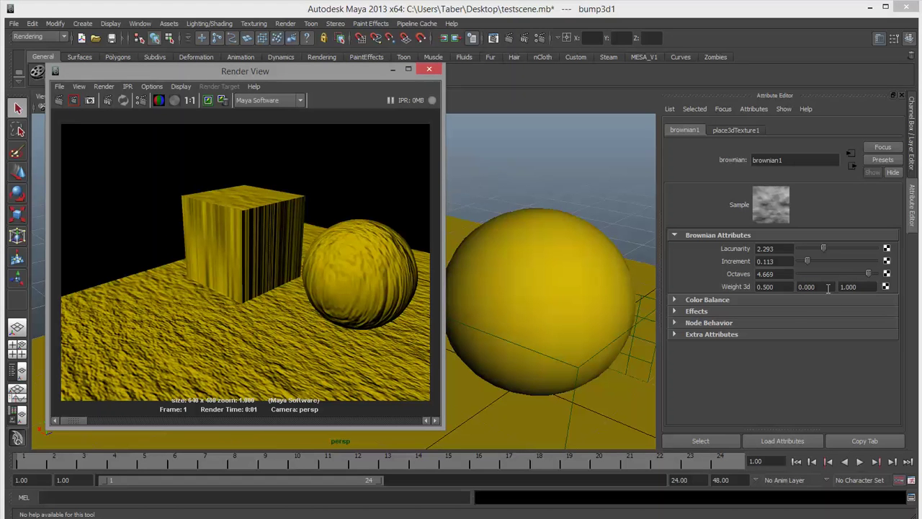
# Step: Set the second Weight 3d value of the Brownian texture to 0.3 and render
pyautogui.moveTo(827, 287); pyautogui.dragTo(798, 287)
pyautogui.write('0.3')
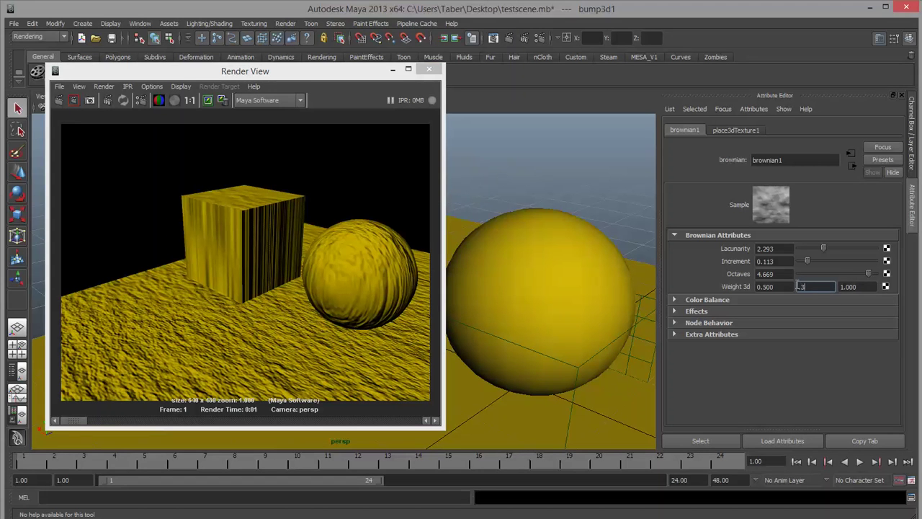
pyautogui.press('Return')
pyautogui.click(59, 101)
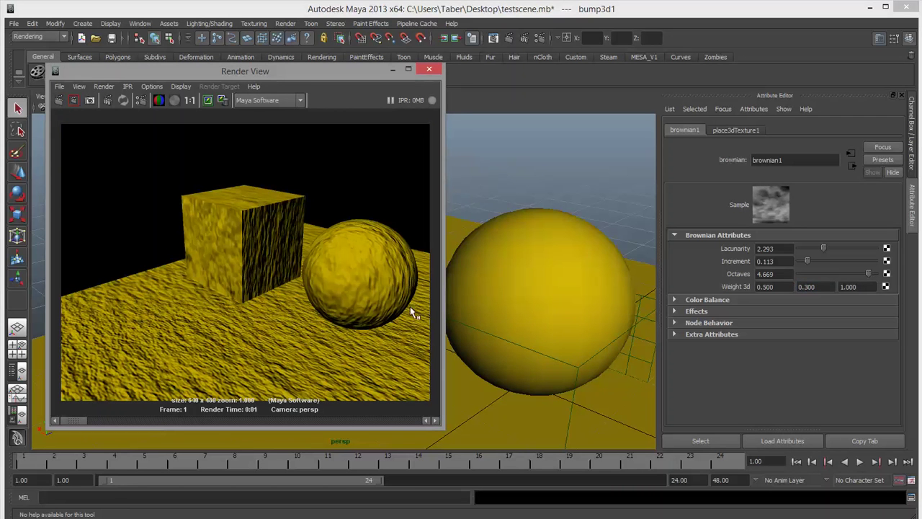
# Step: Restore the first and second Weight 3d values of the Brownian texture to 1 and render
pyautogui.click(807, 285)
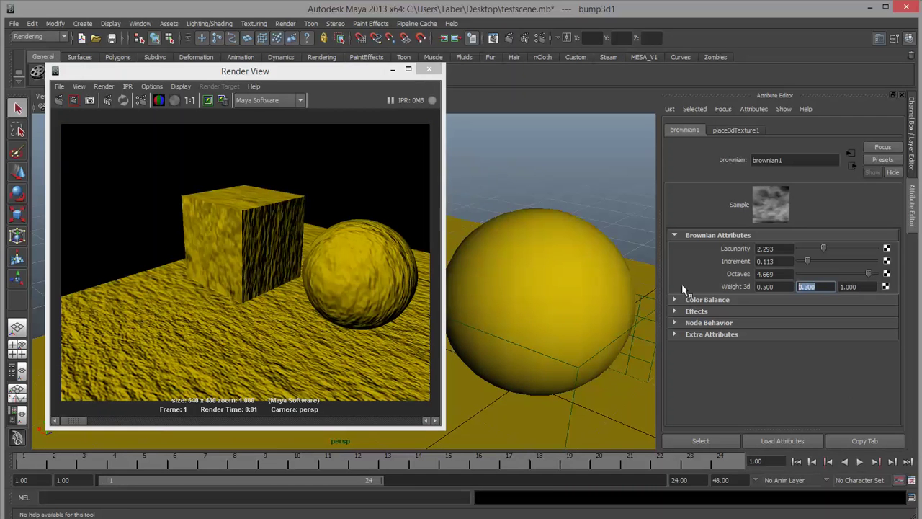
pyautogui.write('1')
pyautogui.press('Return')
pyautogui.click(776, 288)
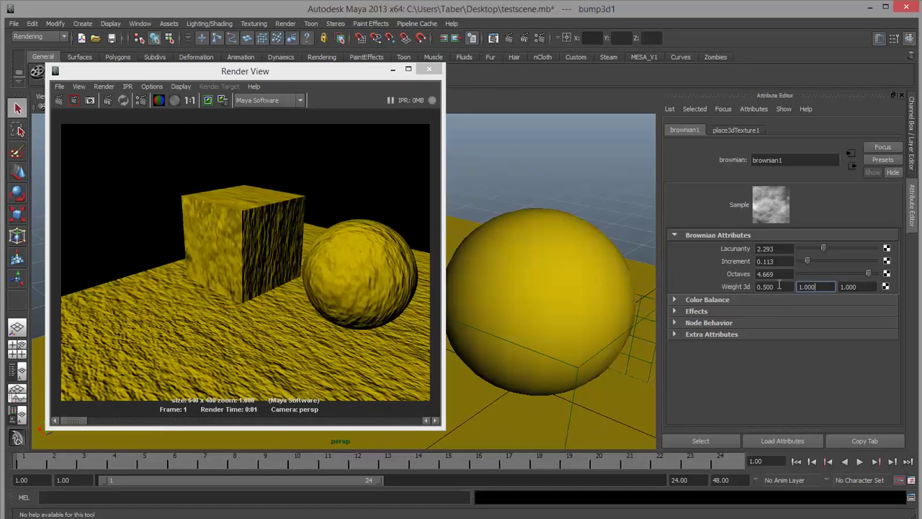
pyautogui.write('1')
pyautogui.press('Return')
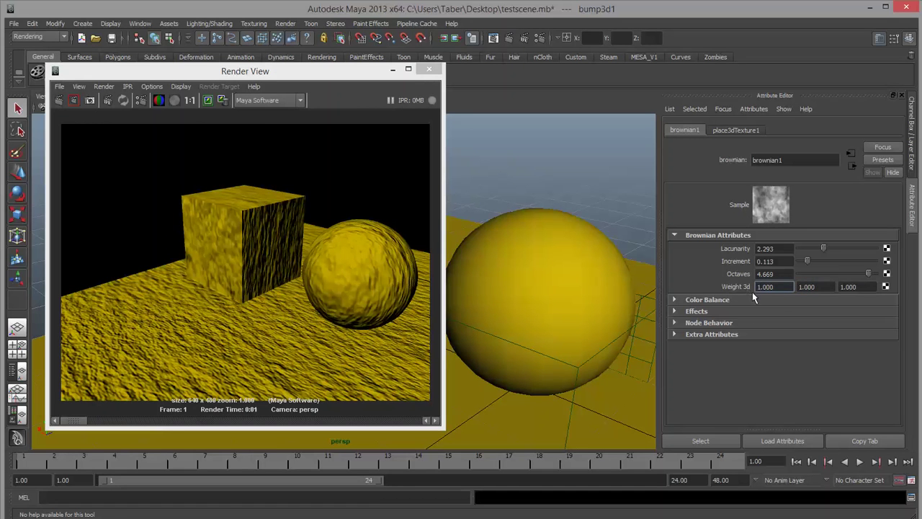
pyautogui.click(58, 103)
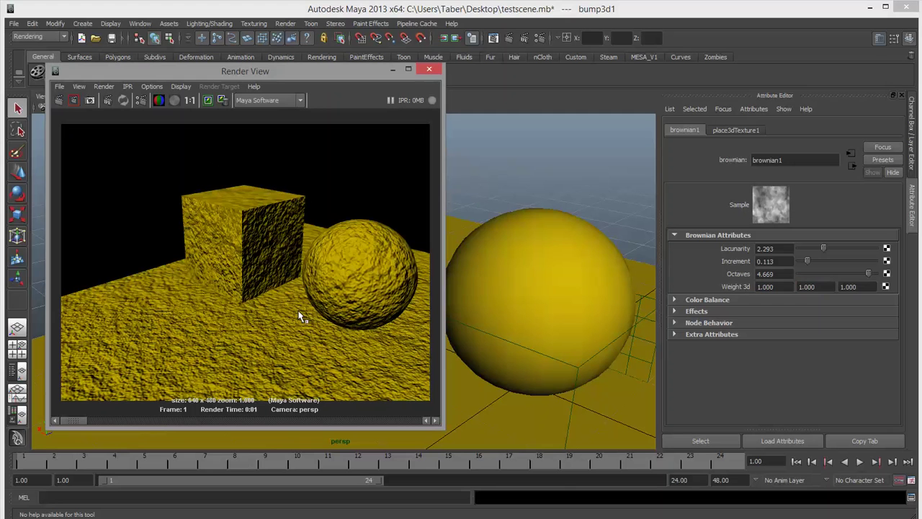
# Step: Reveal the Brownian texture's color balance attributes and go back through the 3D bump node to the Matte material
pyautogui.click(674, 298)
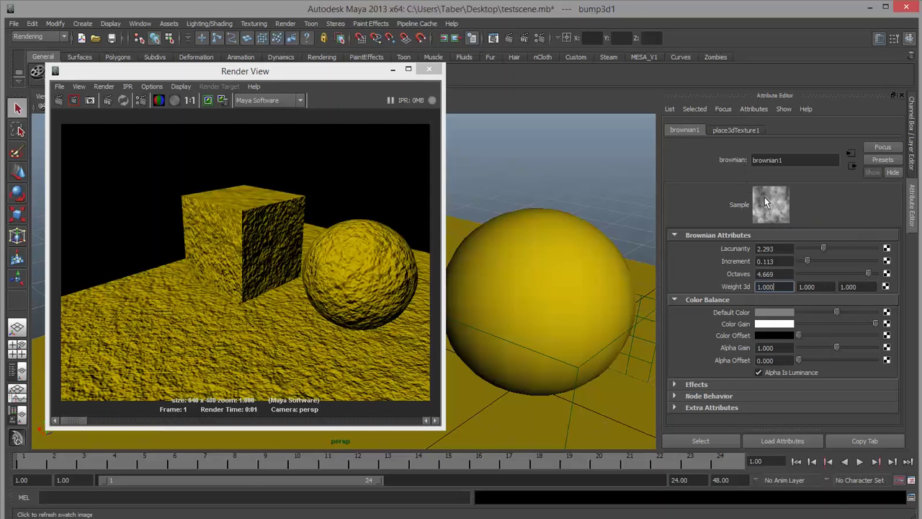
pyautogui.click(854, 169)
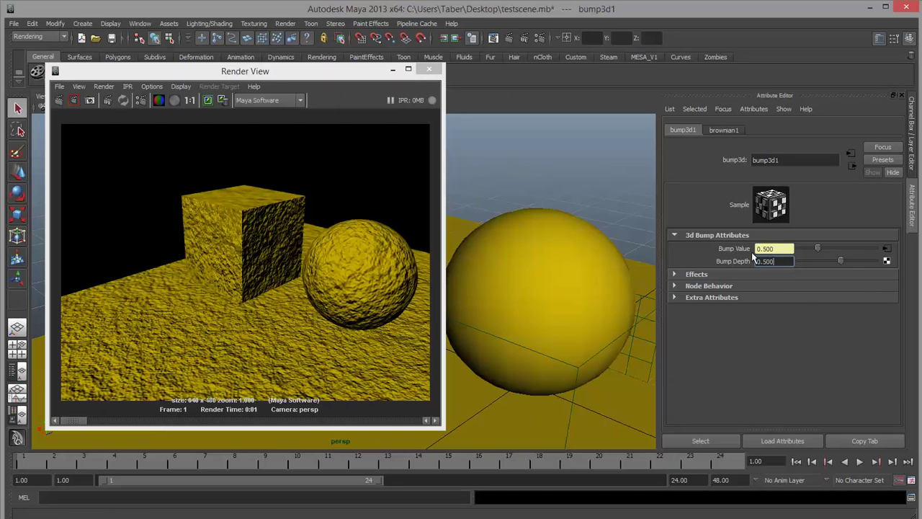
pyautogui.click(887, 249)
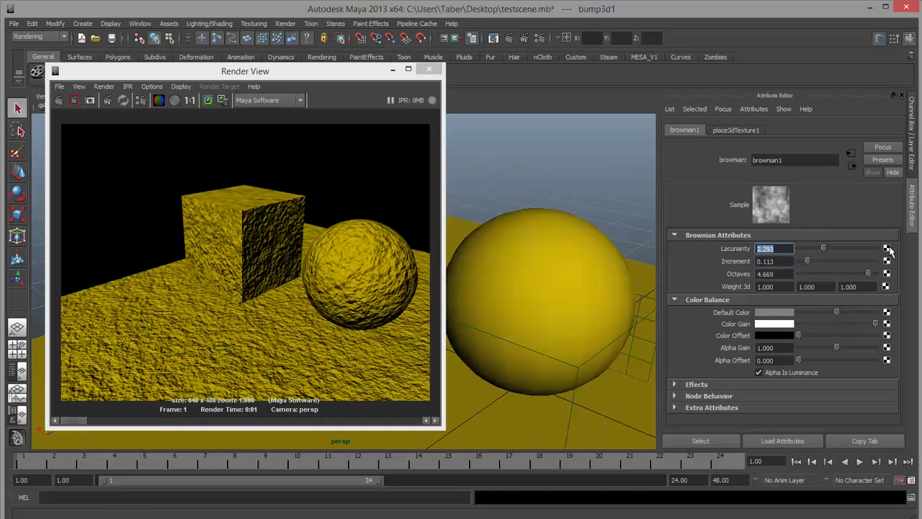
pyautogui.click(852, 167)
pyautogui.click(852, 167)
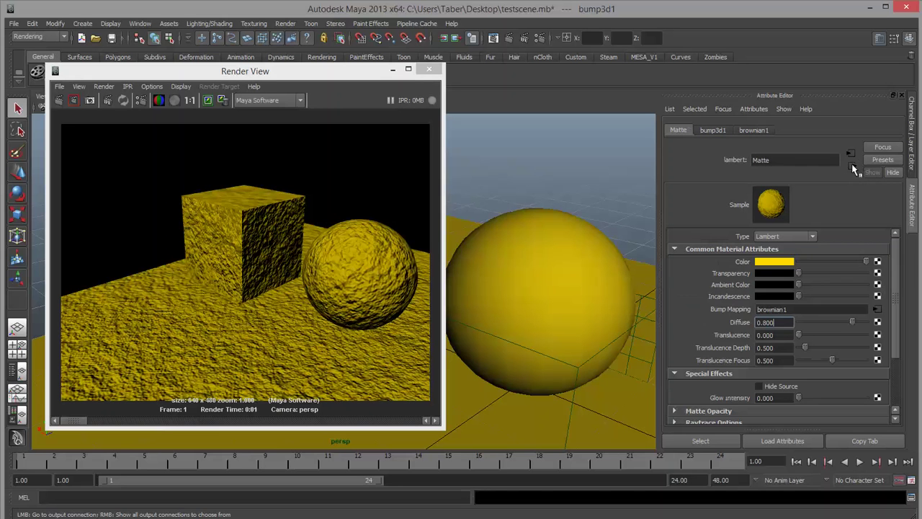
# Step: Break the Matte material's Bump Mapping connection, map a Grid texture to it instead and render
pyautogui.rightClick(733, 308)
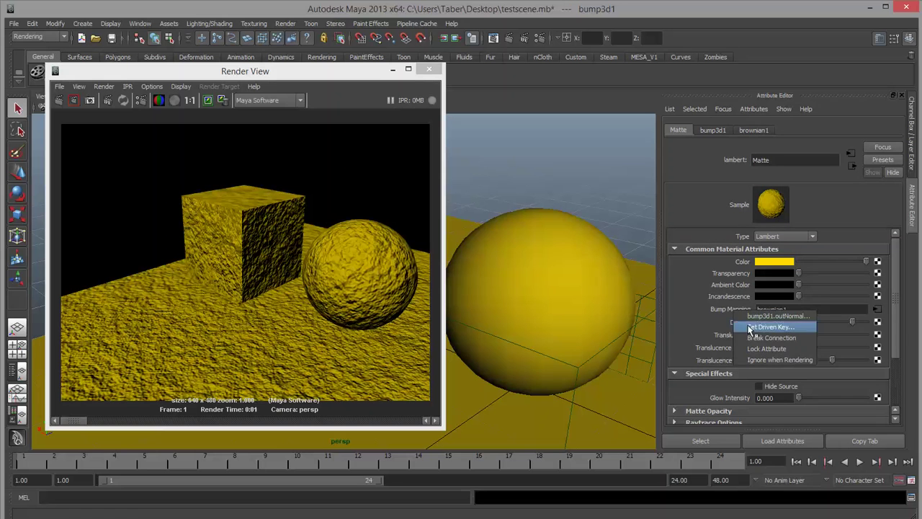
pyautogui.click(771, 337)
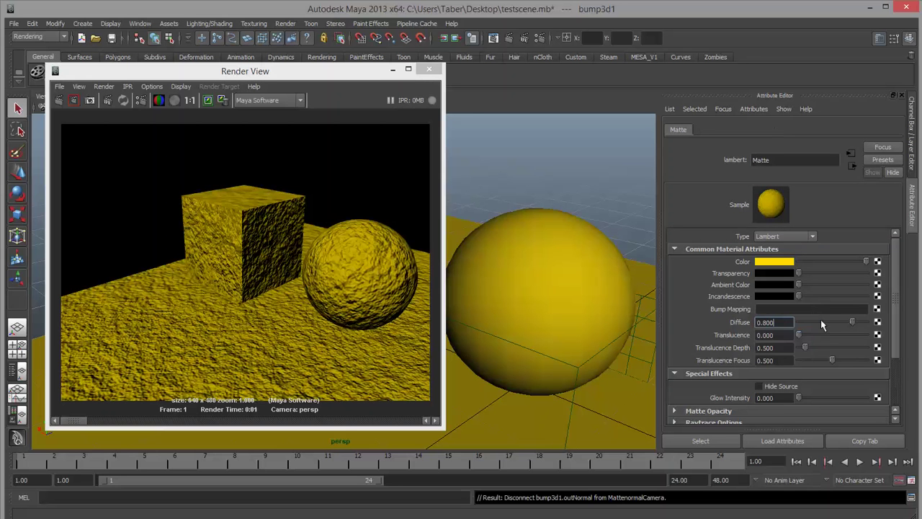
pyautogui.click(877, 308)
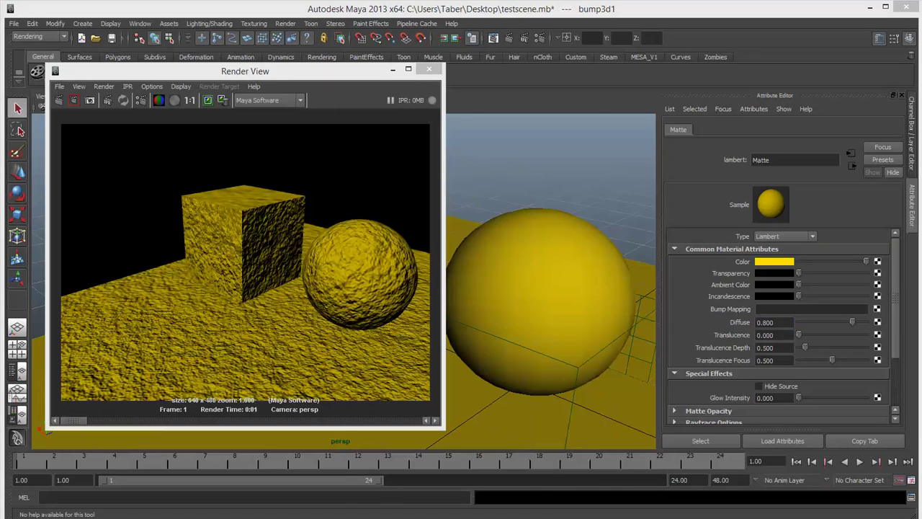
pyautogui.moveTo(481, 80); pyautogui.dragTo(480, 71)
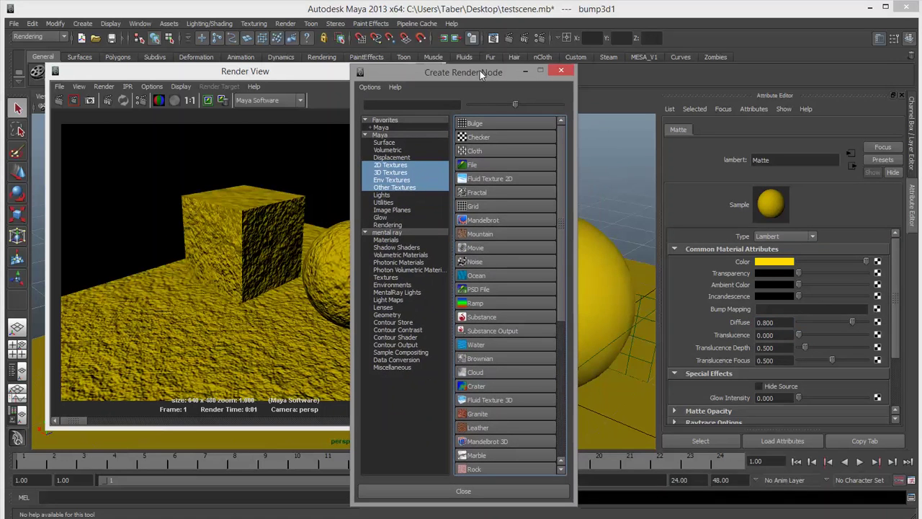
pyautogui.click(485, 205)
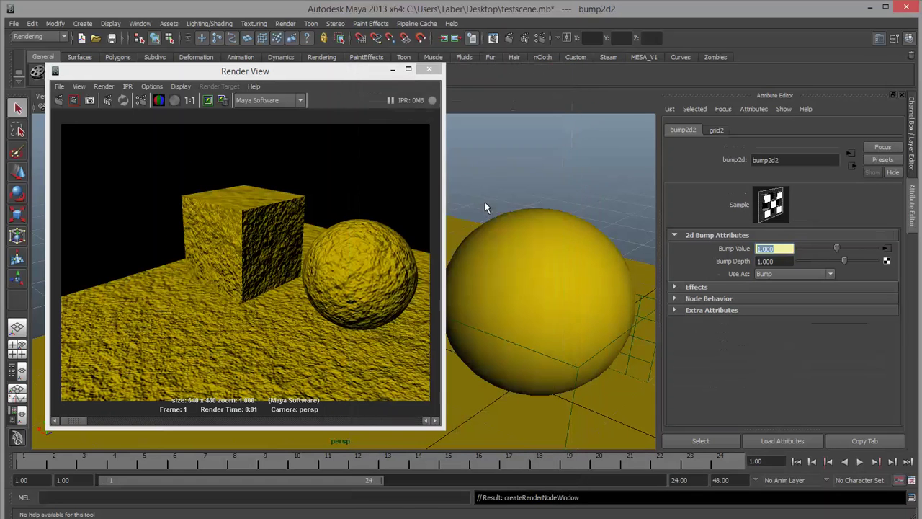
pyautogui.click(74, 100)
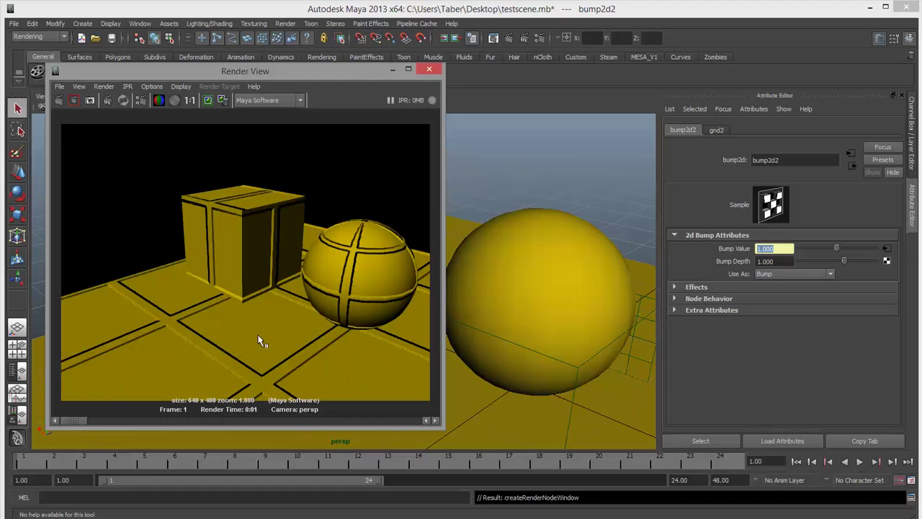
# Step: Invert the bump Grid texture's colors with a black Line Color and a white Filler Color, and render
pyautogui.click(886, 249)
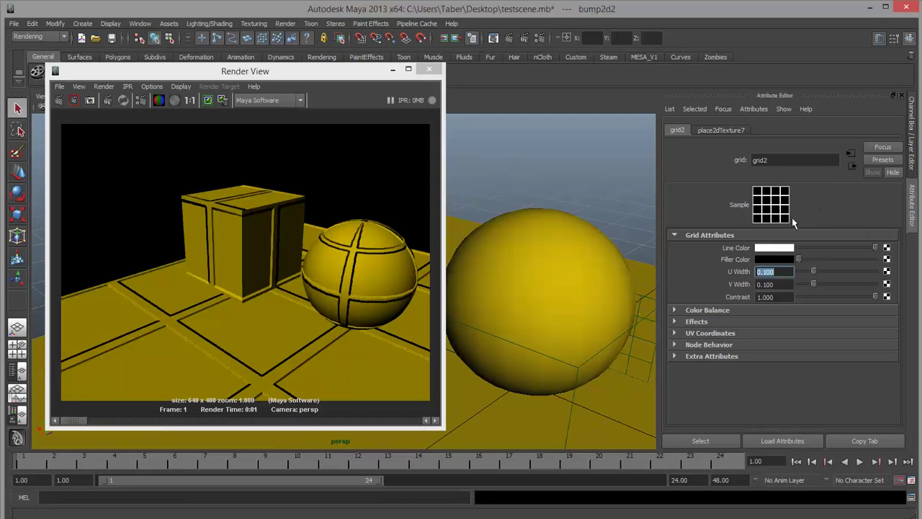
pyautogui.click(851, 167)
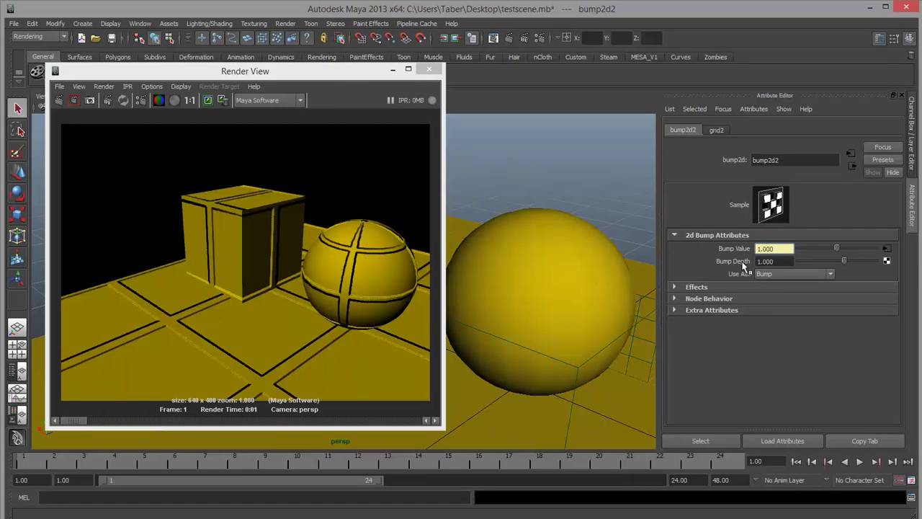
pyautogui.click(886, 248)
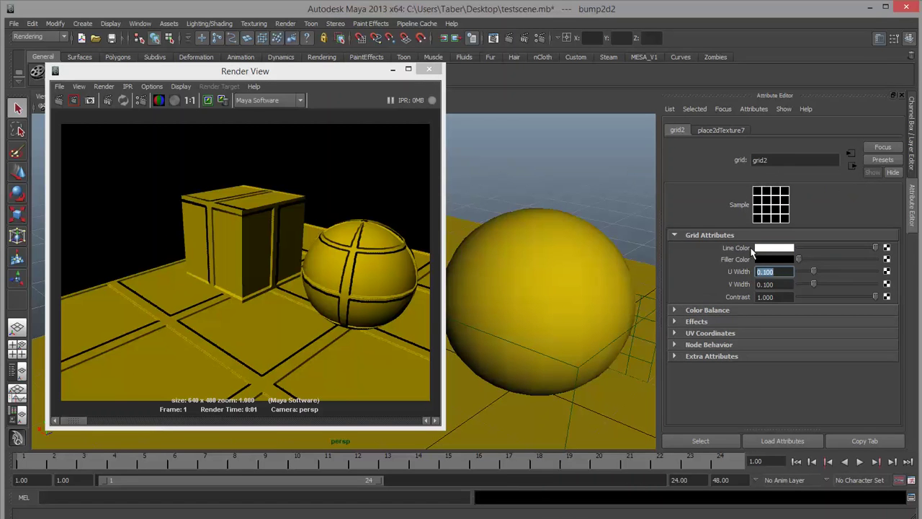
pyautogui.moveTo(866, 248); pyautogui.dragTo(915, 261)
pyautogui.click(59, 100)
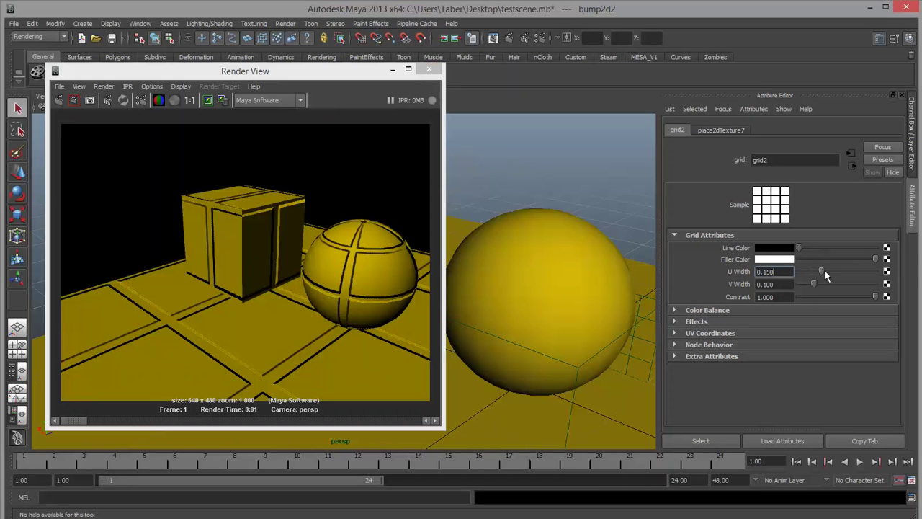
# Step: Set the Grid texture's U Width to 0 and render
pyautogui.moveTo(814, 271); pyautogui.dragTo(737, 274)
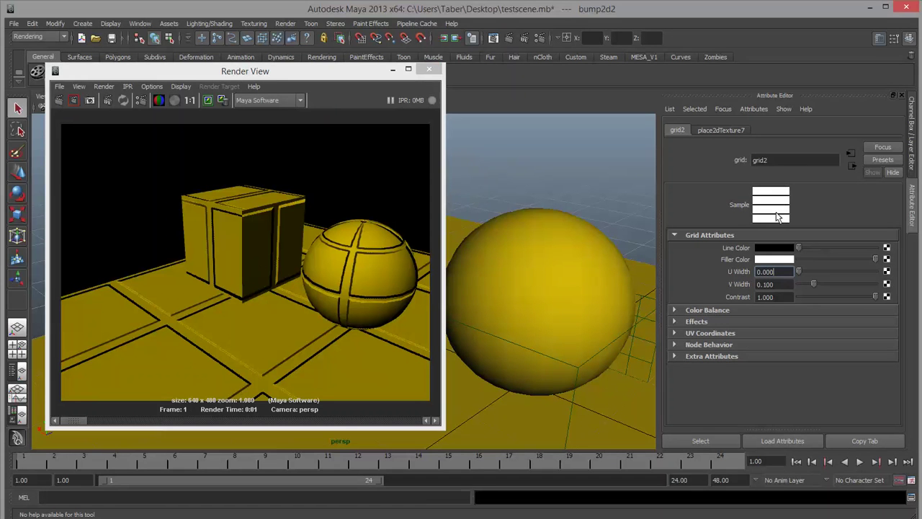
pyautogui.click(57, 101)
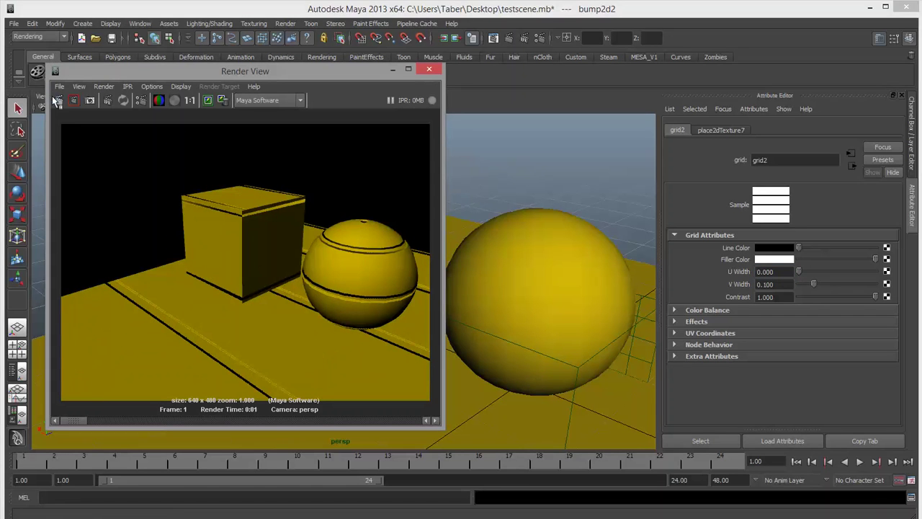
# Step: Set the Grid texture's U Width and V Width to 0.2 and render
pyautogui.moveTo(810, 269); pyautogui.dragTo(847, 286)
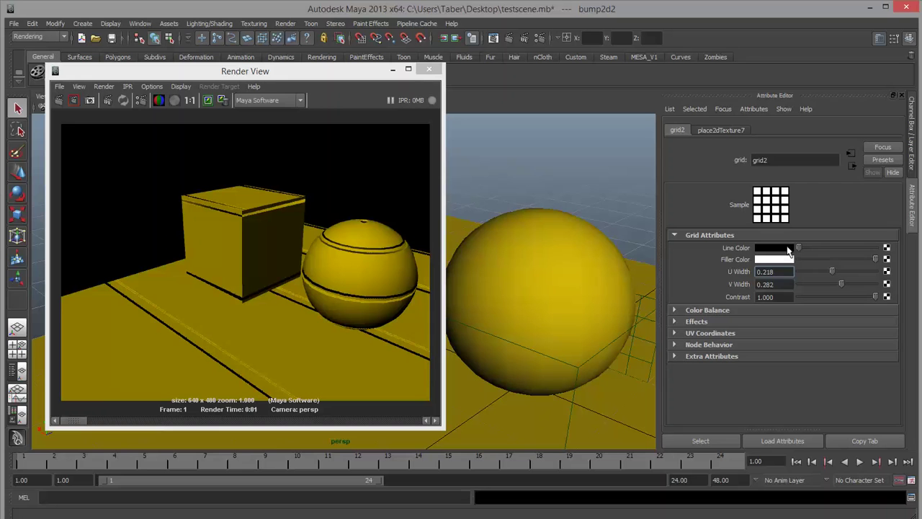
pyautogui.click(765, 273)
pyautogui.click(768, 273)
pyautogui.doubleClick(767, 272)
pyautogui.write('2')
pyautogui.press('Return')
pyautogui.doubleClick(765, 284)
pyautogui.write('2')
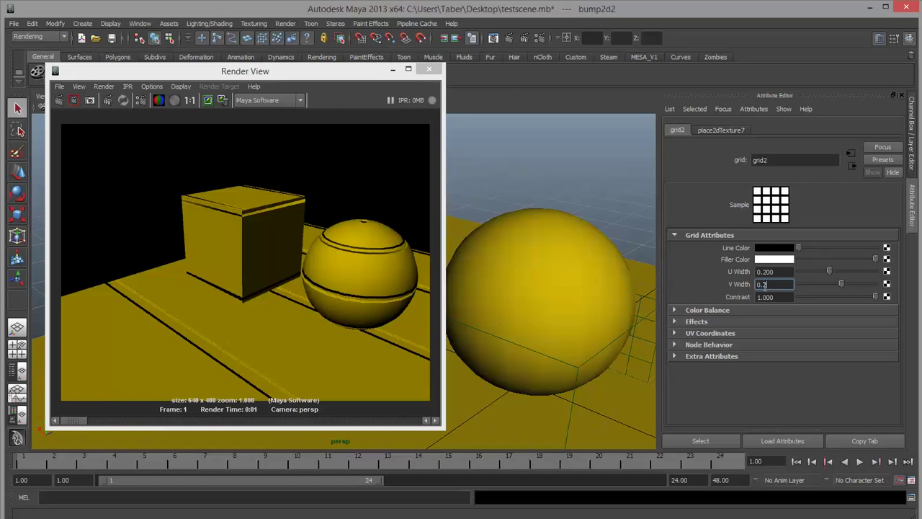
pyautogui.press('Return')
pyautogui.click(60, 101)
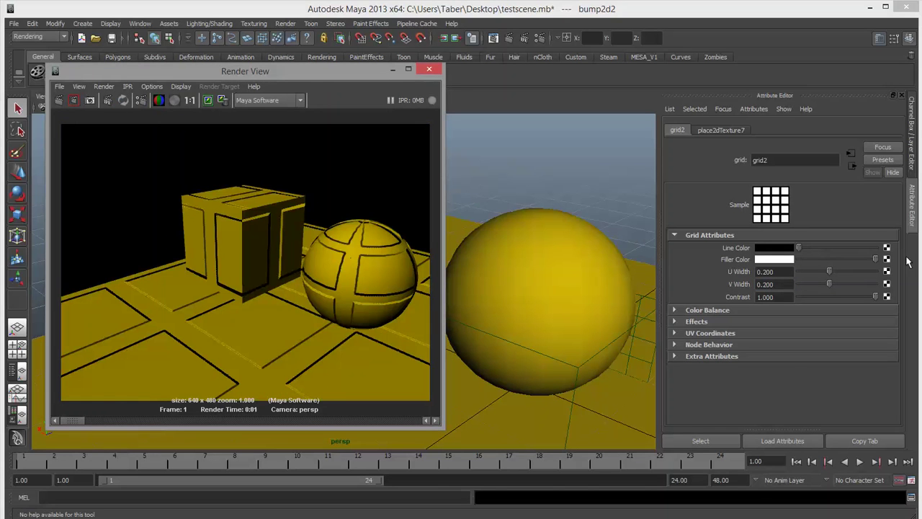
# Step: Set both Repeat UV values of the Grid texture's 2D placement to 8 and render
pyautogui.click(853, 168)
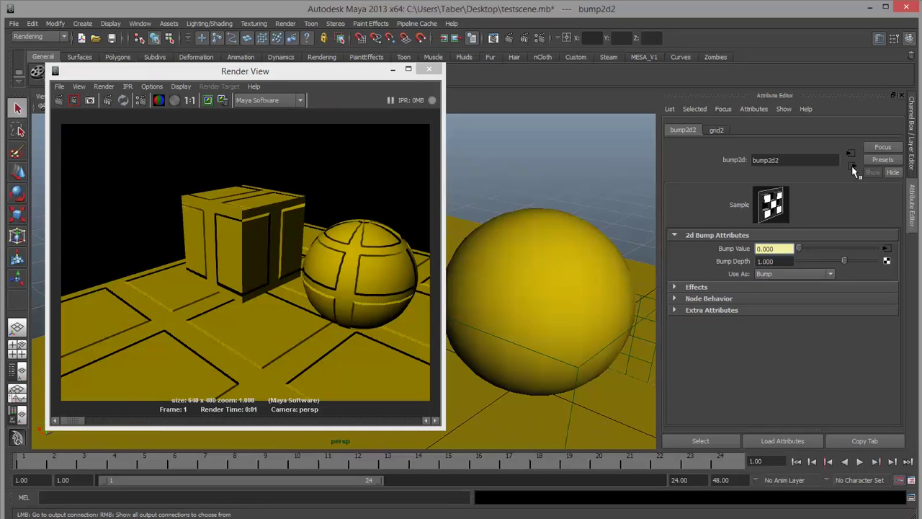
pyautogui.click(850, 153)
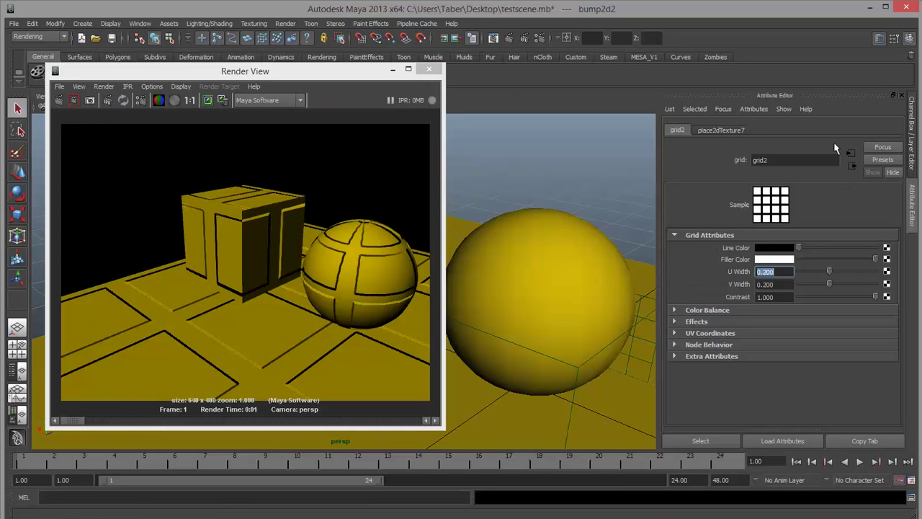
pyautogui.click(849, 153)
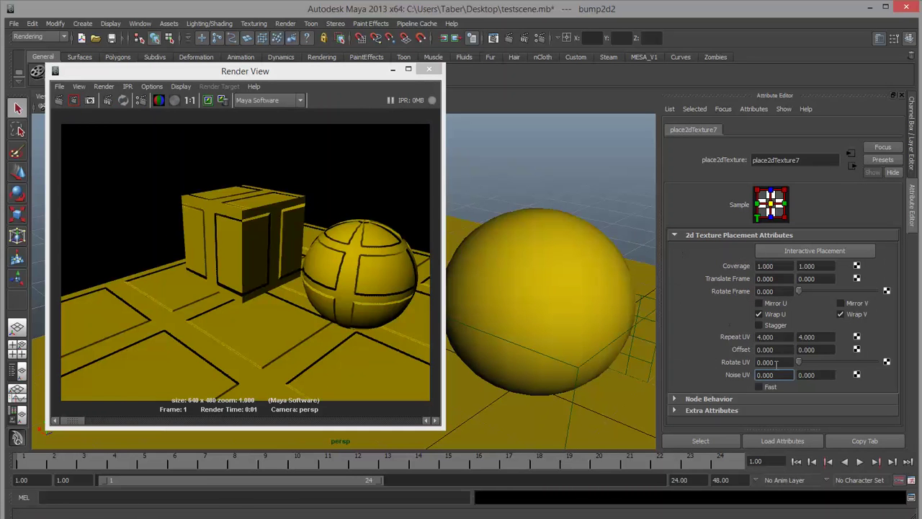
pyautogui.click(780, 335)
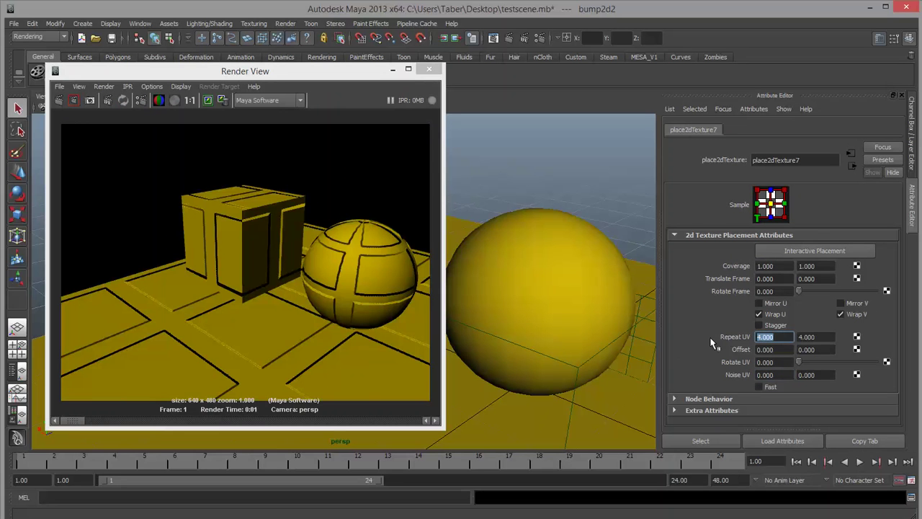
pyautogui.write('8')
pyautogui.press('Tab')
pyautogui.write('8')
pyautogui.press('Return')
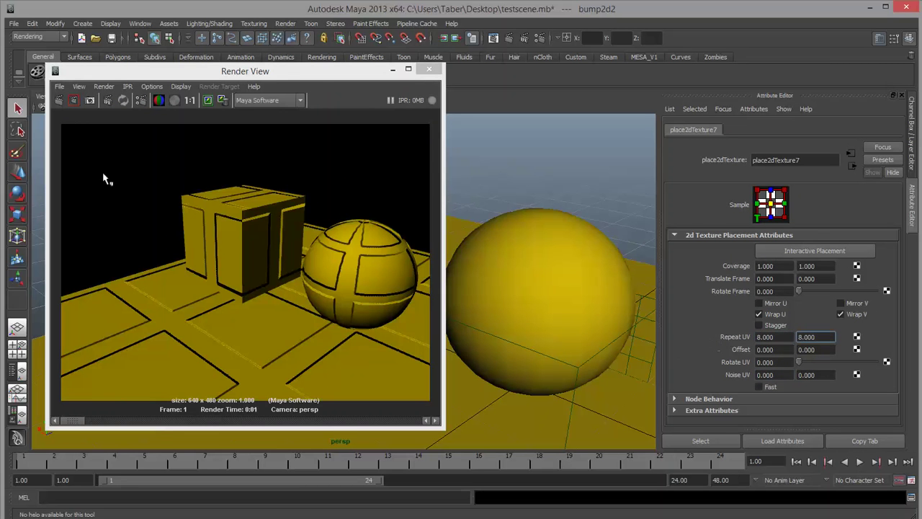
pyautogui.click(74, 101)
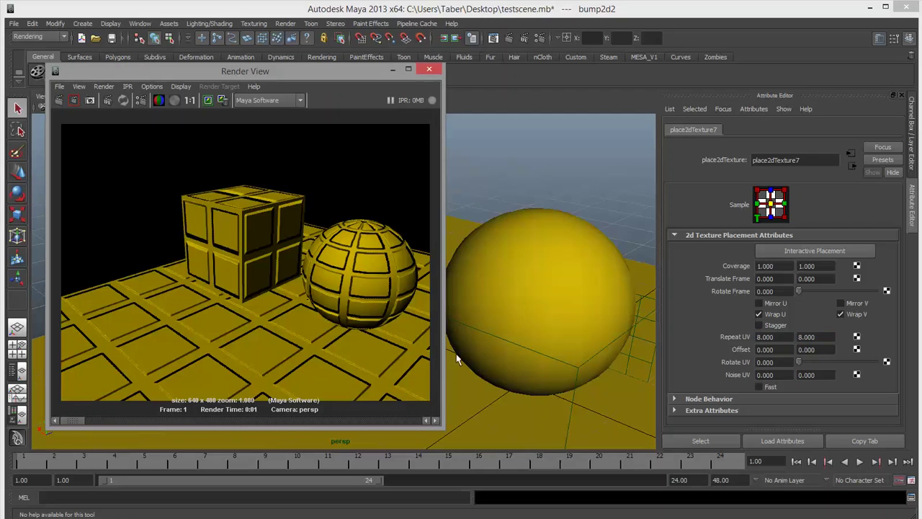
# Step: Return to the Grid texture and map a Mountain texture to its Filler Color
pyautogui.click(852, 162)
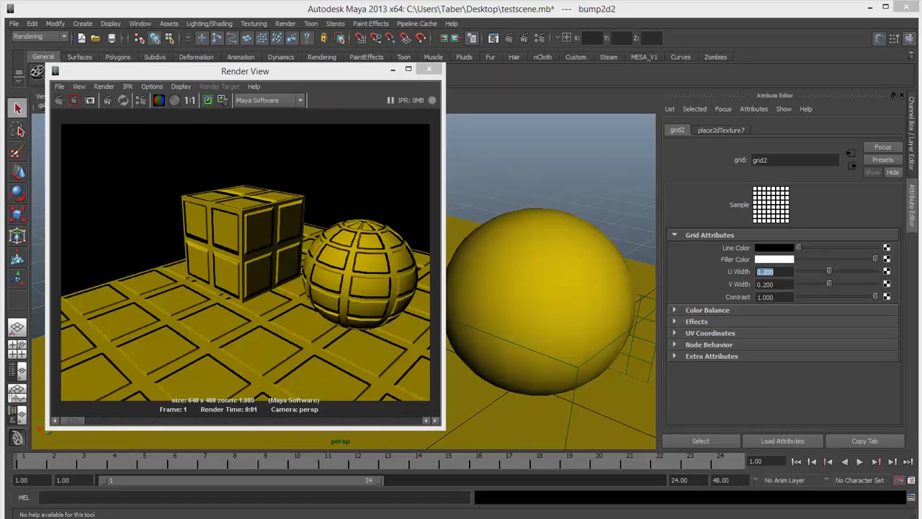
pyautogui.moveTo(292, 77); pyautogui.dragTo(421, 69)
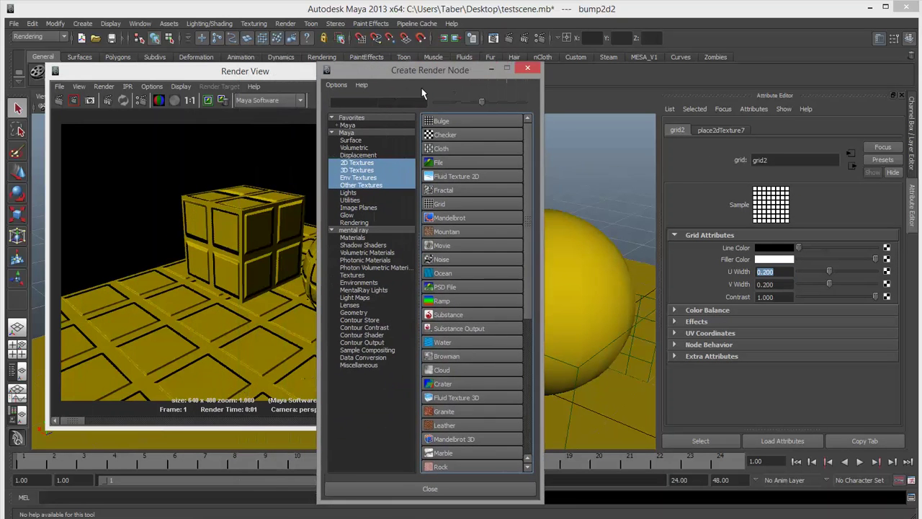
pyautogui.click(455, 231)
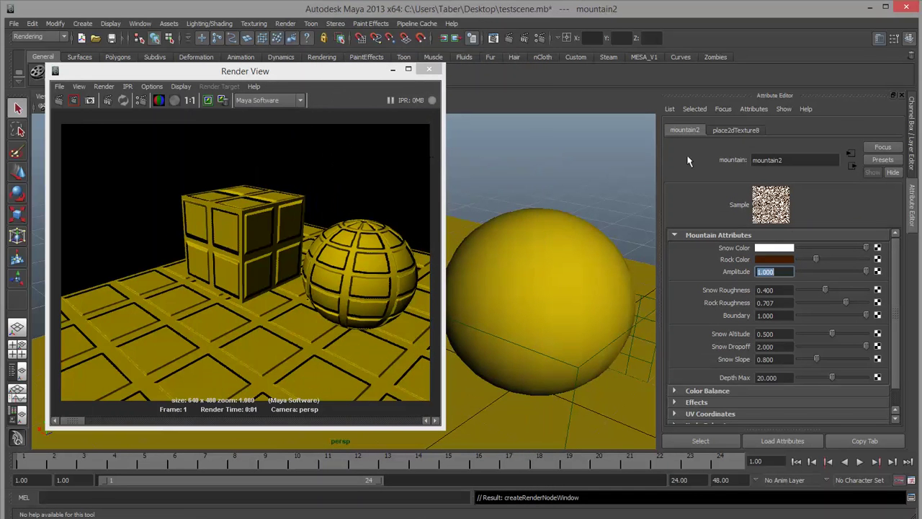
# Step: Change the Mountain texture's Rock Color to a nearly unsaturated light gray and render
pyautogui.moveTo(832, 258); pyautogui.dragTo(856, 261)
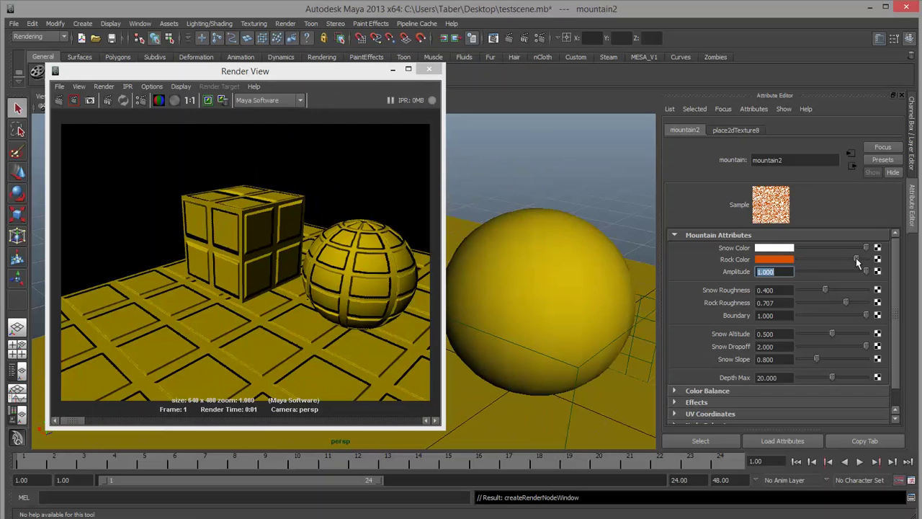
pyautogui.click(775, 258)
pyautogui.moveTo(766, 289); pyautogui.dragTo(706, 291)
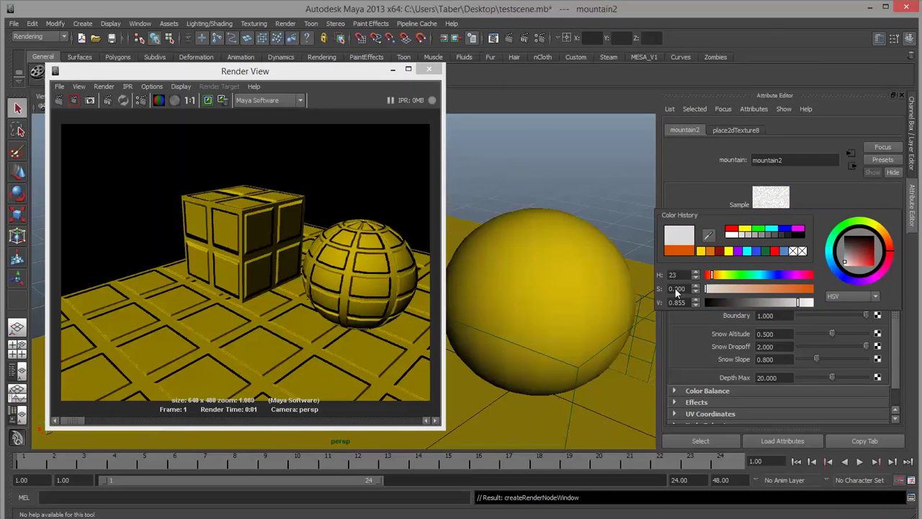
pyautogui.moveTo(850, 262); pyautogui.dragTo(845, 260)
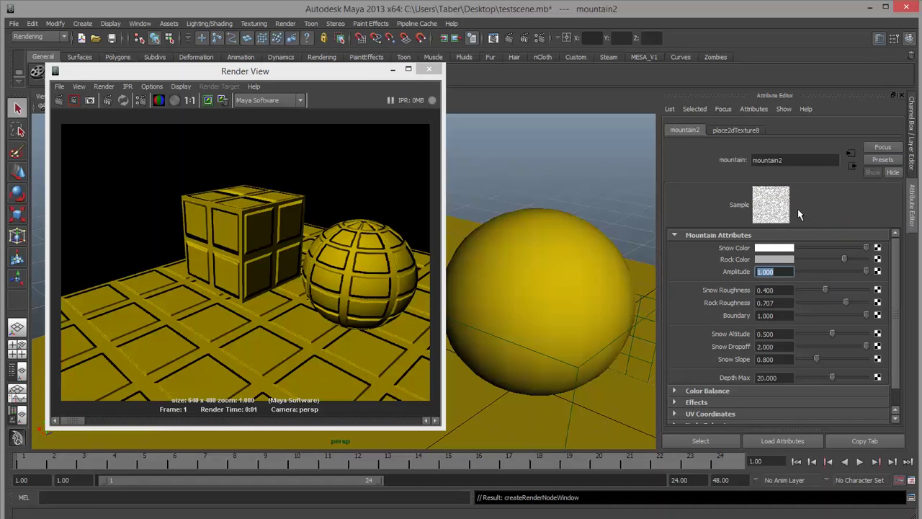
pyautogui.click(60, 101)
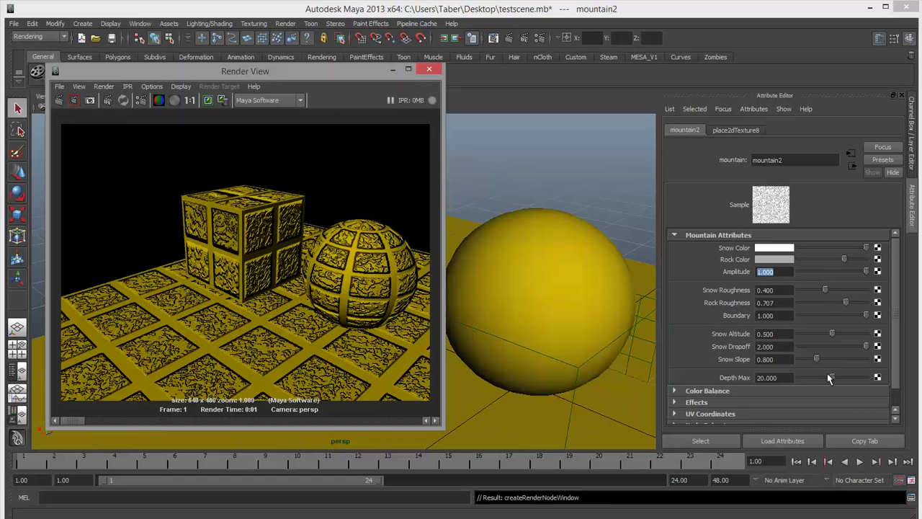
# Step: Lighten the Mountain texture's Rock Color in two stages to nearly white, rendering after each change
pyautogui.click(854, 259)
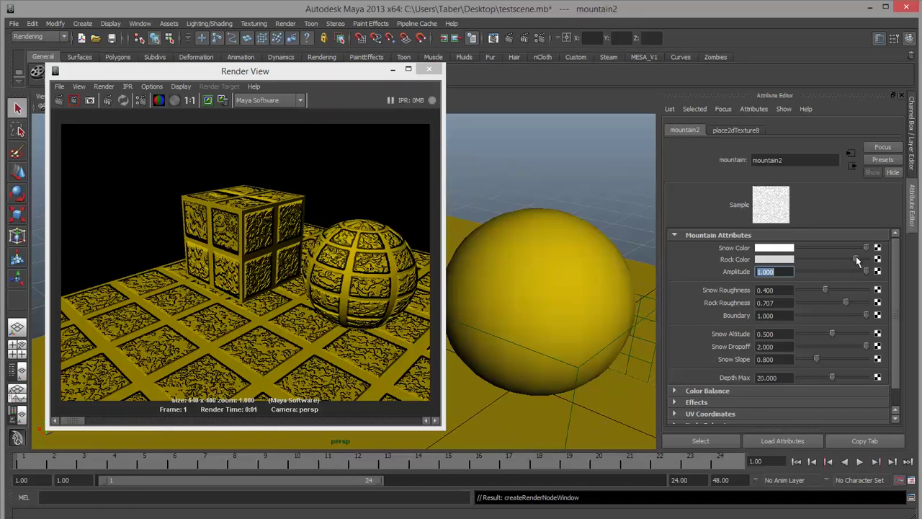
pyautogui.click(58, 99)
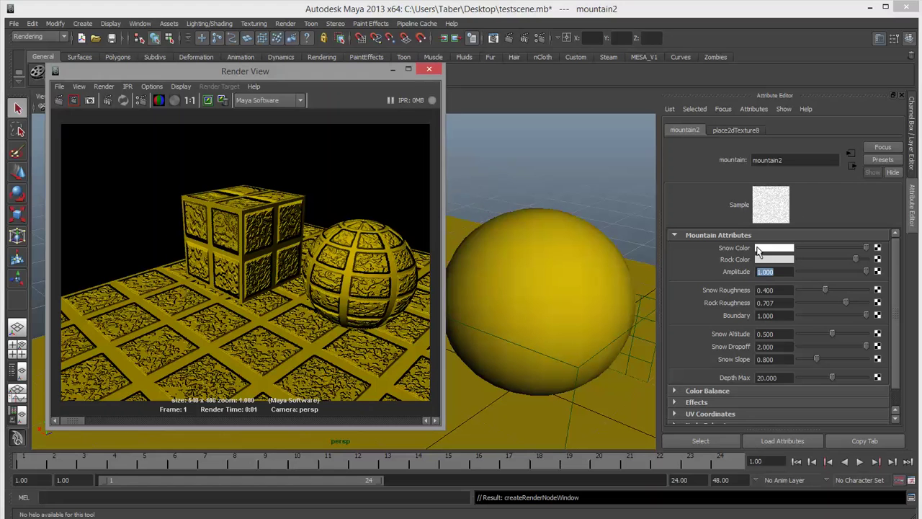
pyautogui.moveTo(854, 258); pyautogui.dragTo(864, 261)
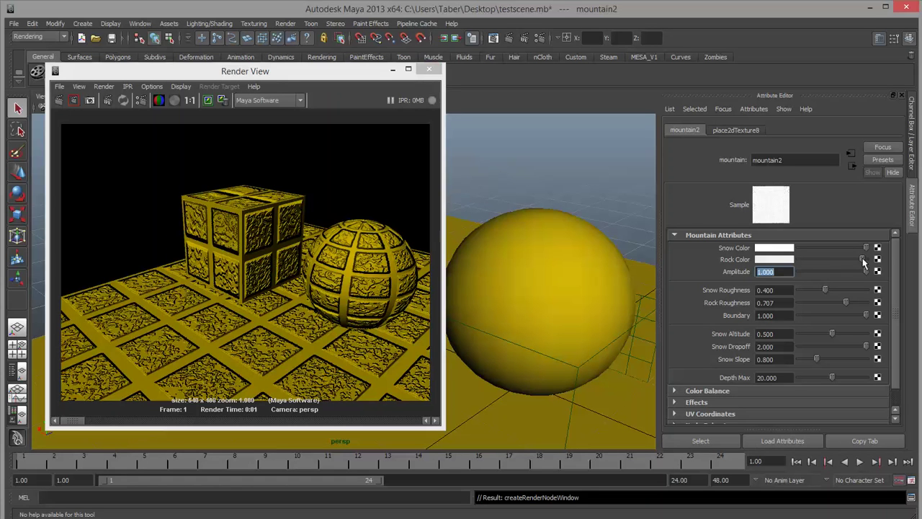
pyautogui.click(58, 100)
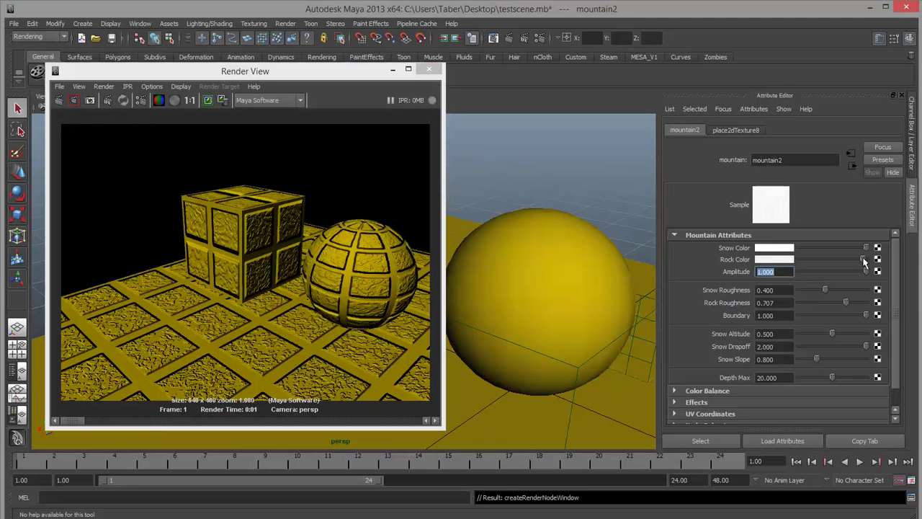
pyautogui.click(57, 100)
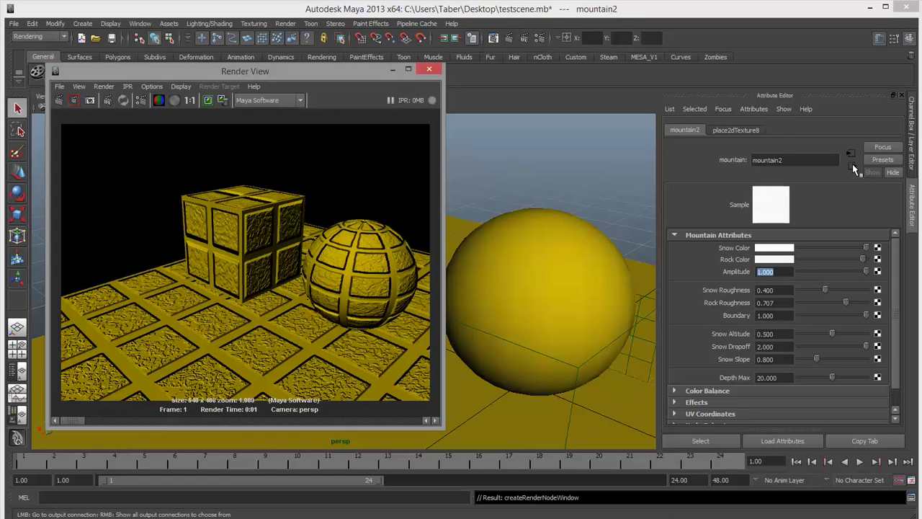
# Step: Return to the Grid texture and map a Granite texture to its Line Color
pyautogui.click(852, 164)
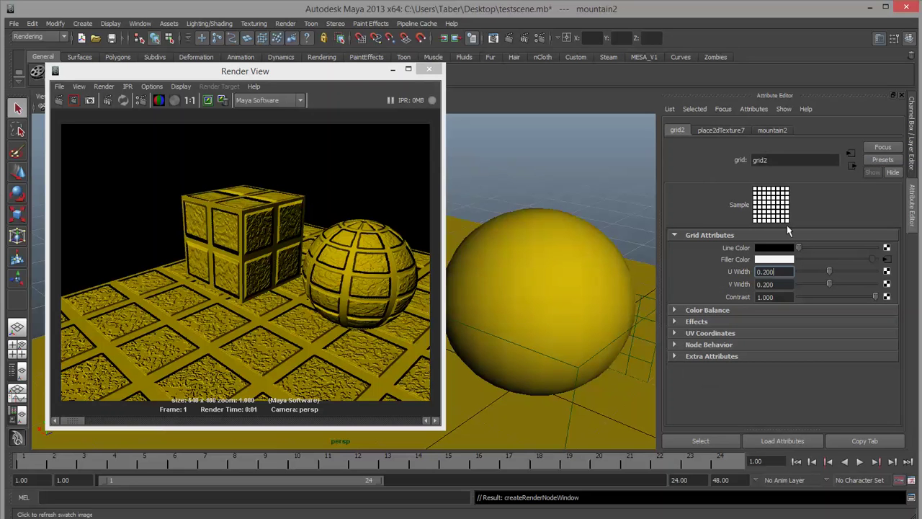
pyautogui.click(887, 247)
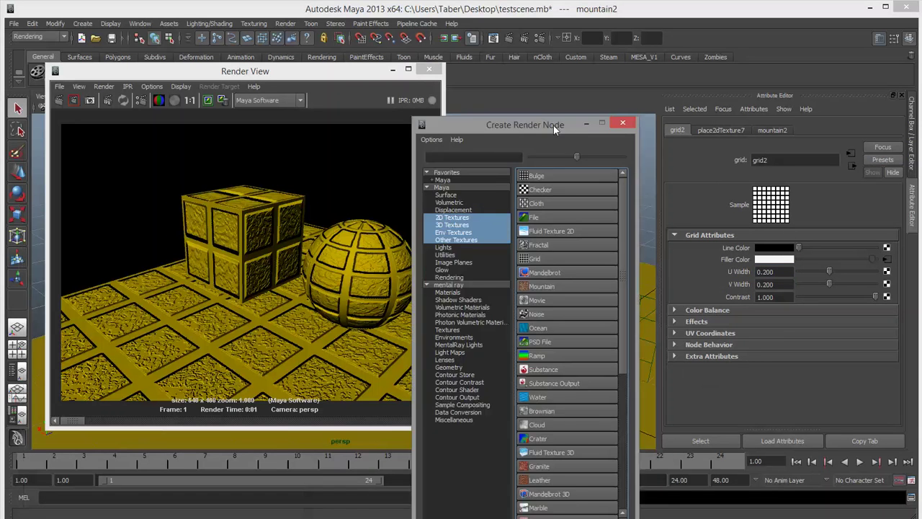
pyautogui.moveTo(553, 125); pyautogui.dragTo(416, 81)
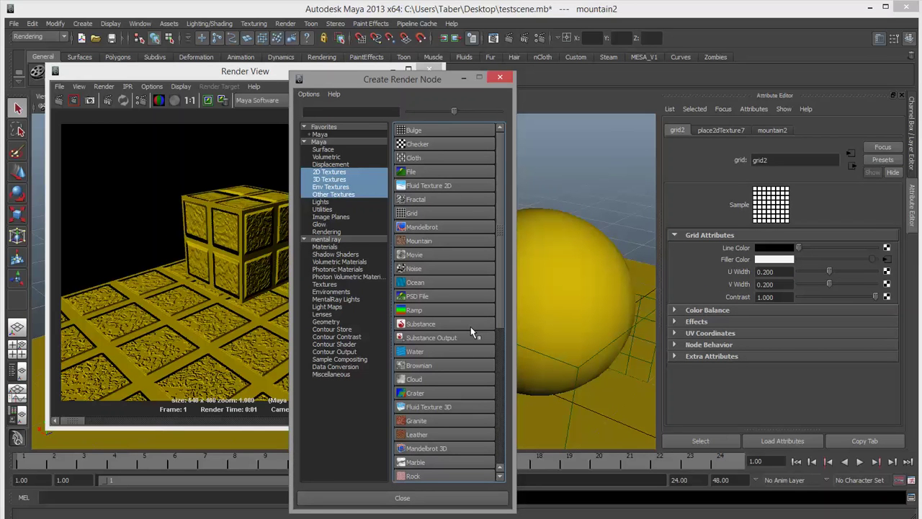
pyautogui.click(416, 420)
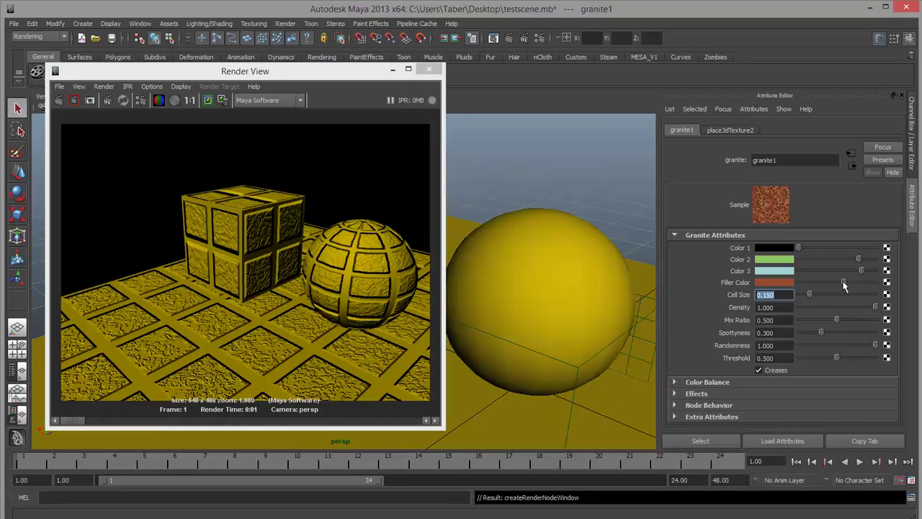
# Step: Set the Granite texture's Filler Color to black, Color 1 to medium gray, darken Colors 2 and 3, and render
pyautogui.moveTo(843, 282); pyautogui.dragTo(752, 290)
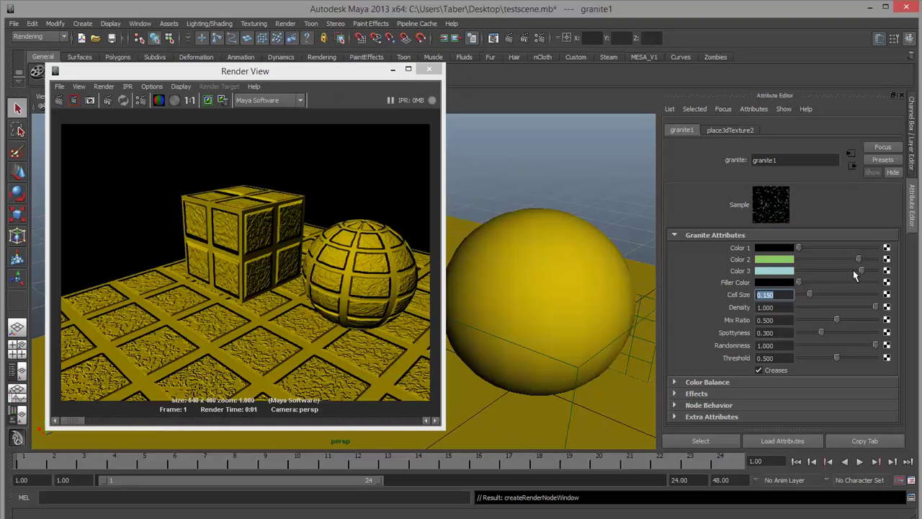
pyautogui.moveTo(799, 247); pyautogui.dragTo(820, 254)
pyautogui.moveTo(877, 249); pyautogui.dragTo(843, 270)
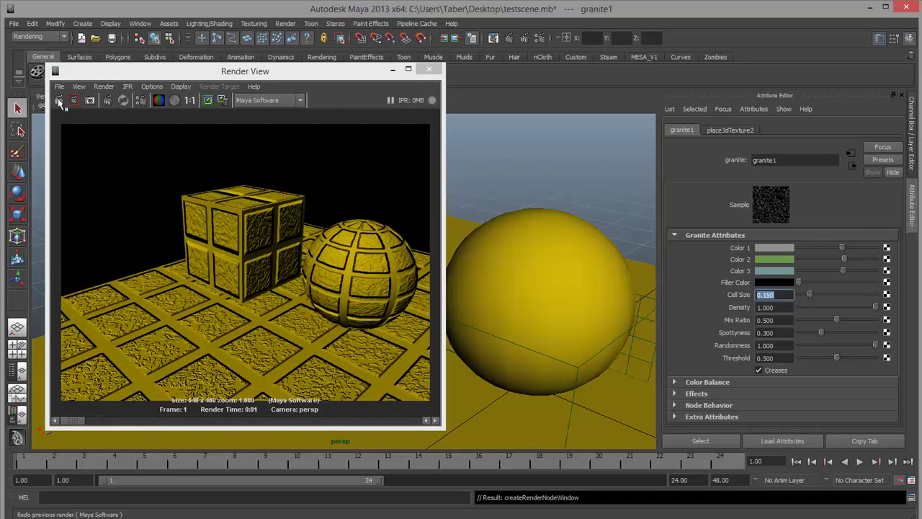
pyautogui.click(58, 99)
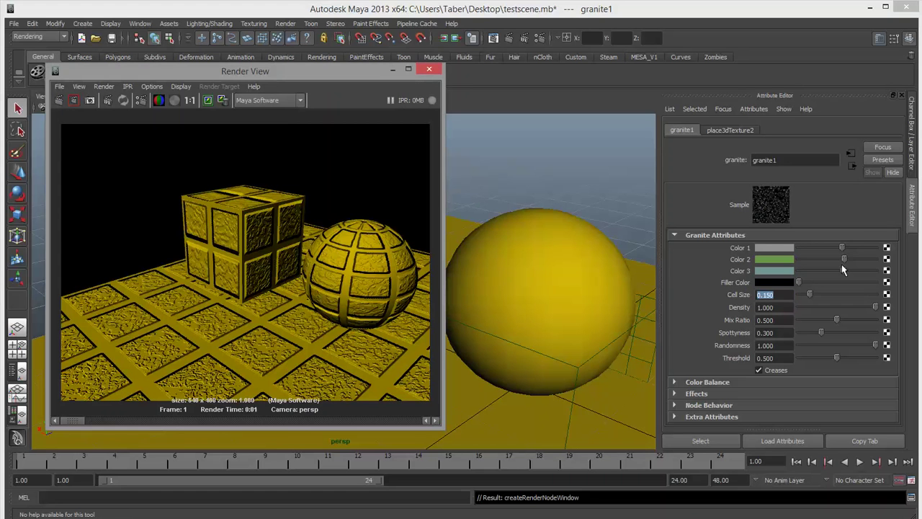
# Step: Brighten the Granite texture's Color 1 to white and Colors 2 and 3 to light tones, rendering to compare
pyautogui.moveTo(844, 260); pyautogui.dragTo(875, 248)
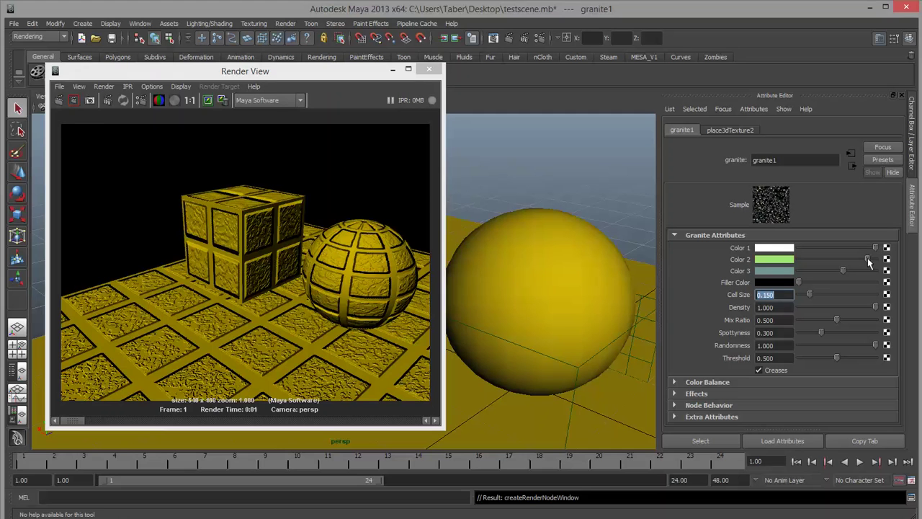
pyautogui.click(60, 100)
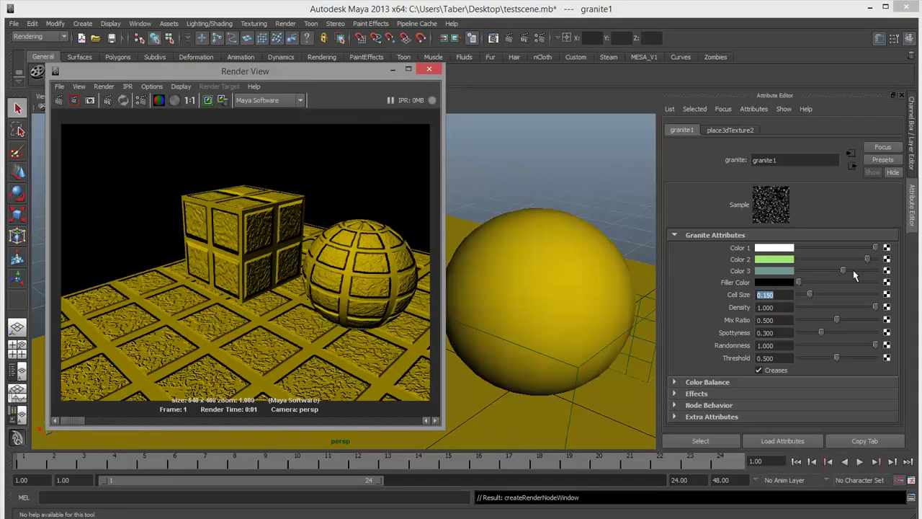
pyautogui.moveTo(847, 271); pyautogui.dragTo(868, 271)
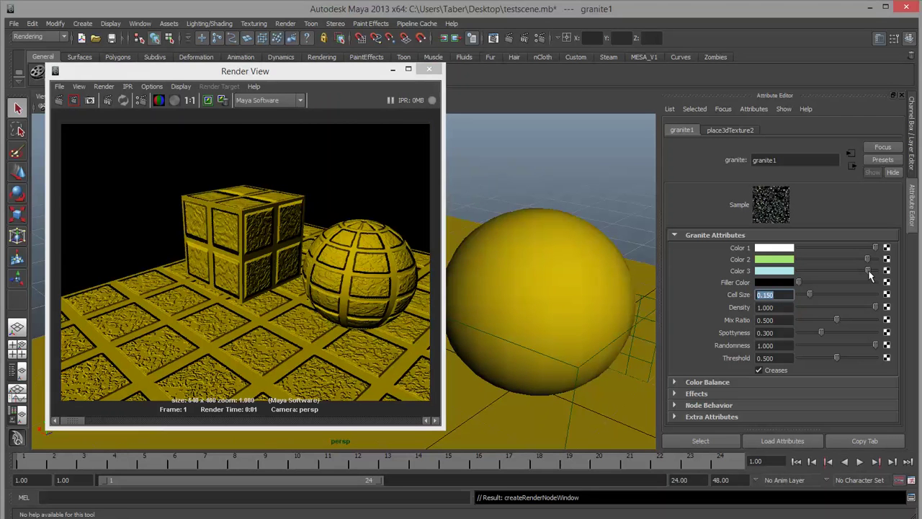
pyautogui.click(59, 99)
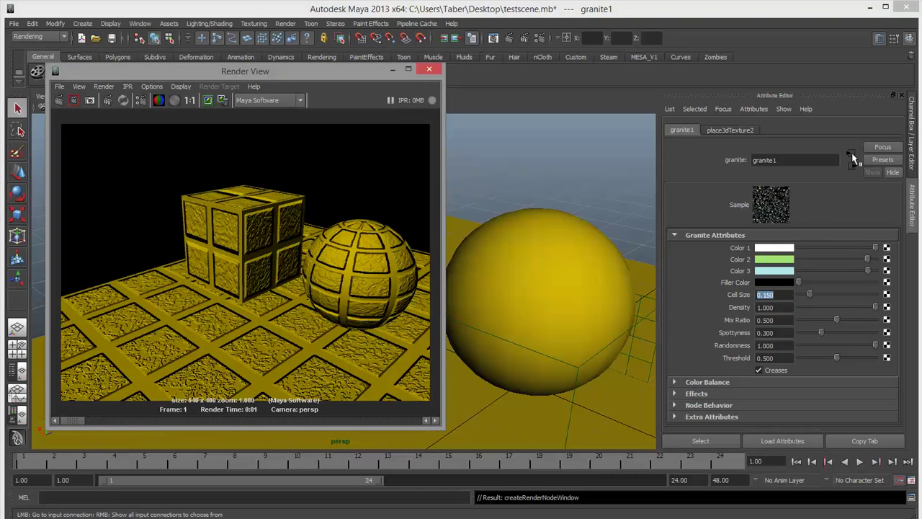
# Step: Check the Granite texture's 3D placement, raise the texture's Filler Color to dark gray, and render
pyautogui.click(853, 158)
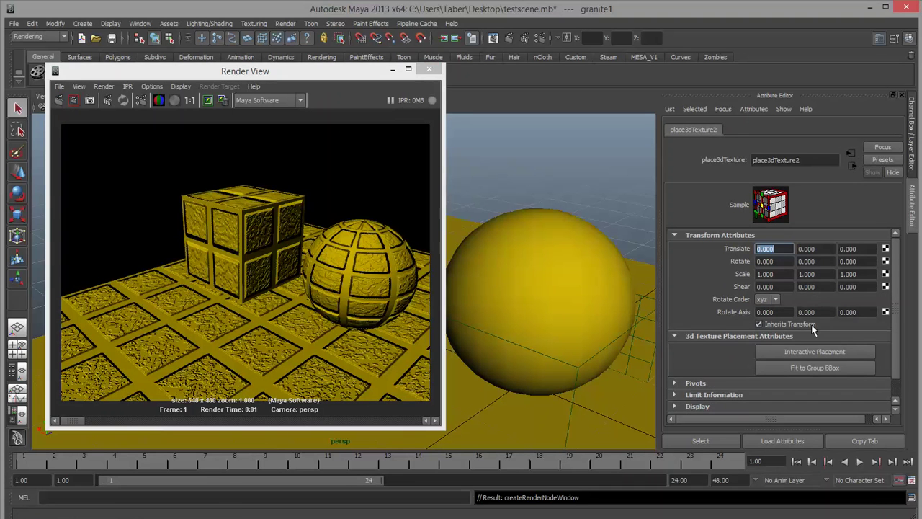
pyautogui.click(852, 166)
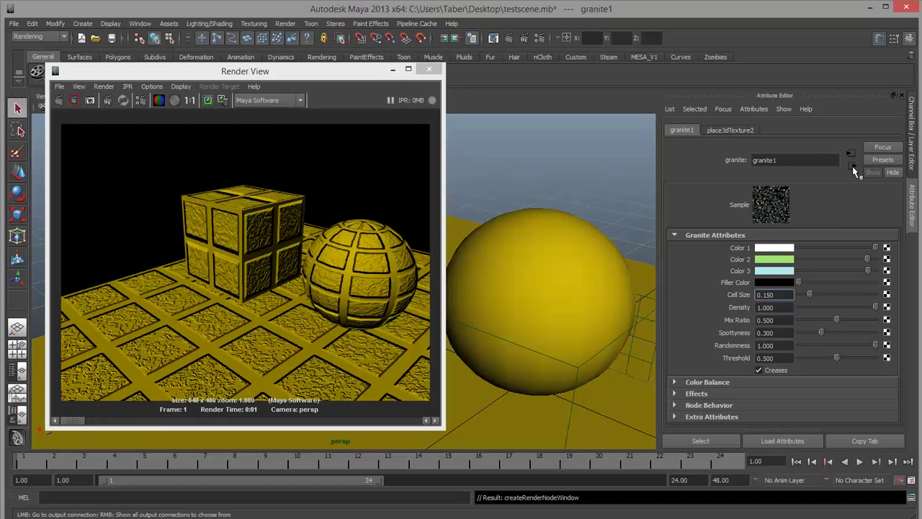
pyautogui.moveTo(800, 281); pyautogui.dragTo(822, 282)
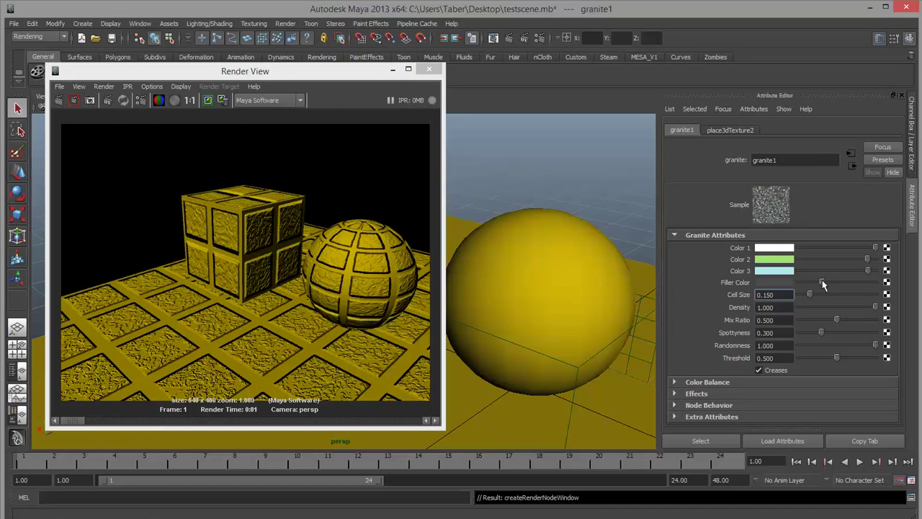
pyautogui.click(57, 101)
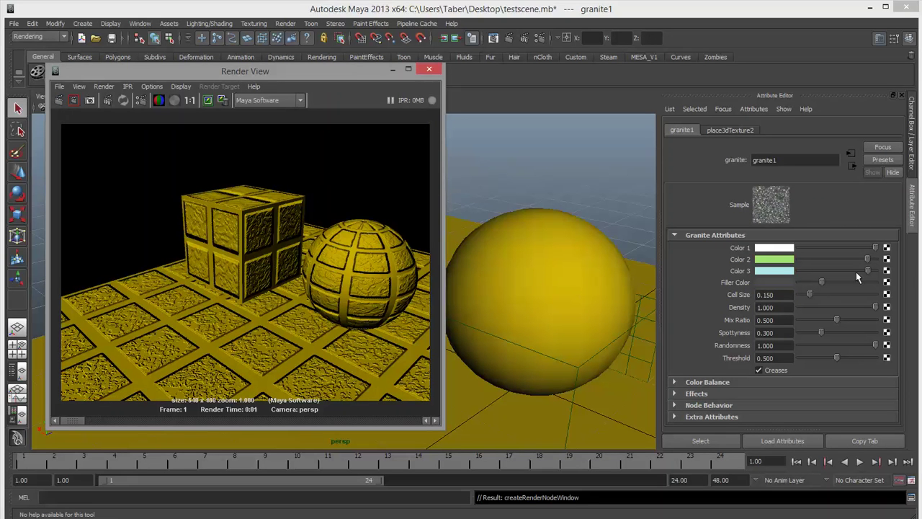
# Step: Lighten the Granite's Filler Color to medium gray, darken Color 1 to dark gray and Colors 2 and 3 to black, and render
pyautogui.click(846, 282)
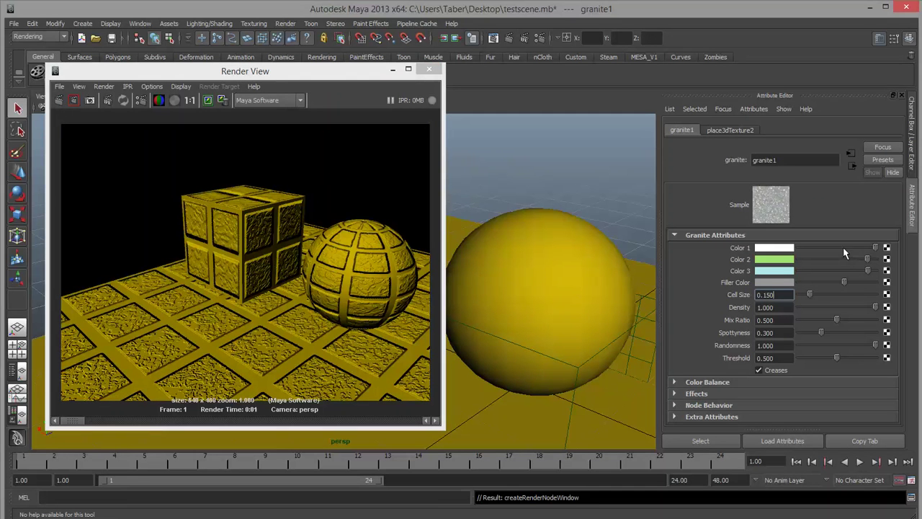
pyautogui.moveTo(844, 248); pyautogui.dragTo(798, 259)
pyautogui.click(59, 100)
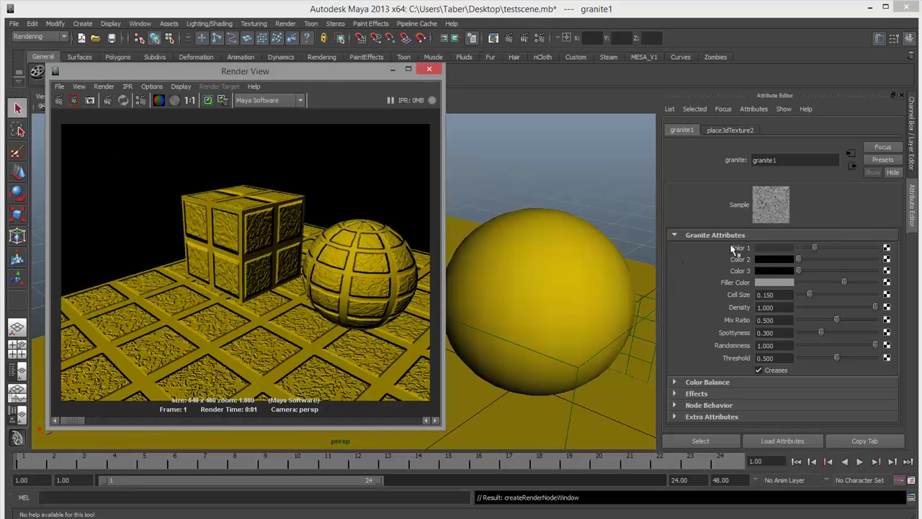
# Step: Return to the Grid texture and break the Granite connection on its Line Color
pyautogui.click(851, 166)
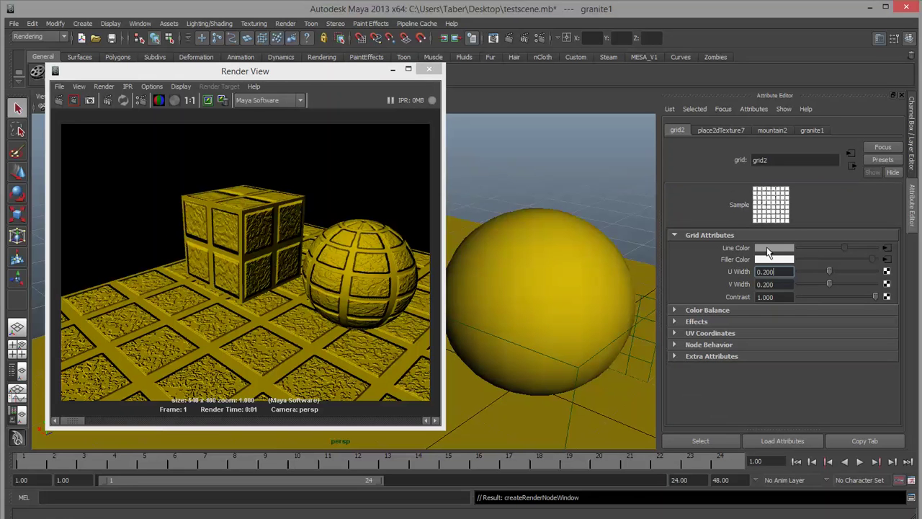
pyautogui.rightClick(749, 250)
pyautogui.click(763, 279)
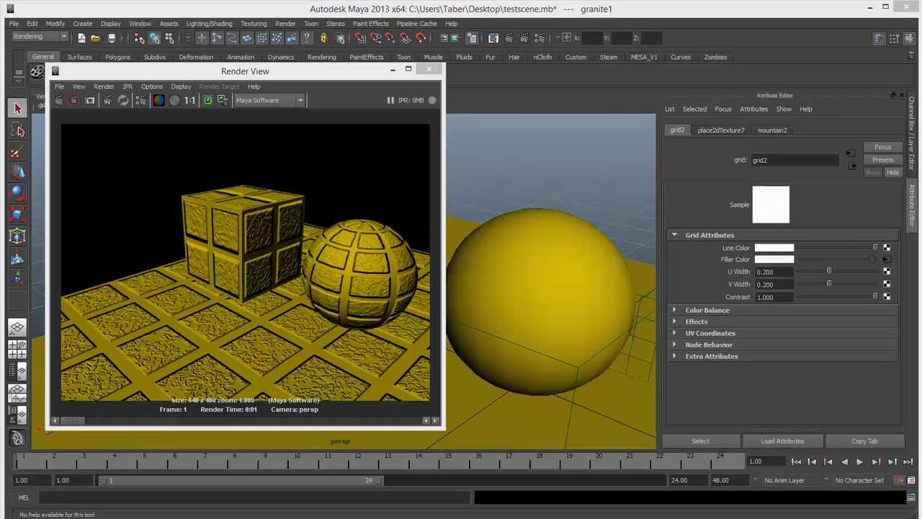
# Step: Map a Checker texture to the Grid texture's Line Color and render
pyautogui.click(886, 247)
pyautogui.moveTo(398, 82); pyautogui.dragTo(507, 82)
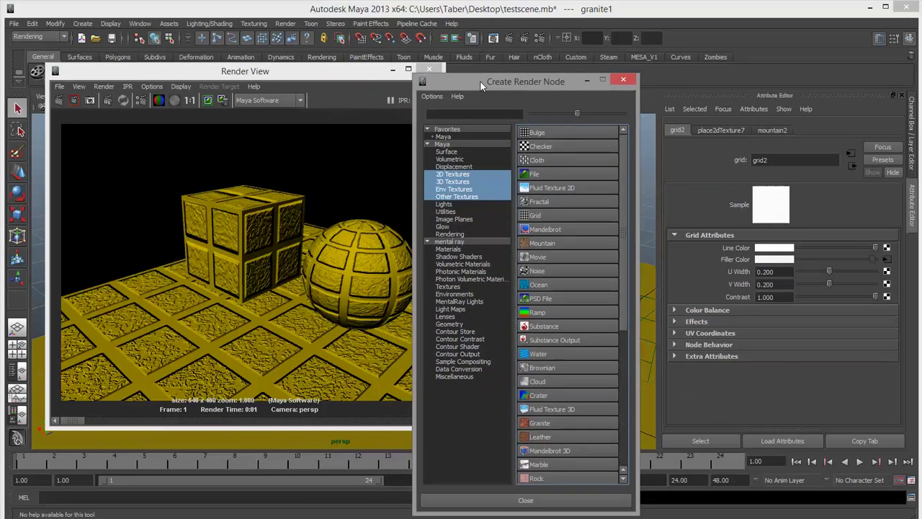
pyautogui.click(559, 146)
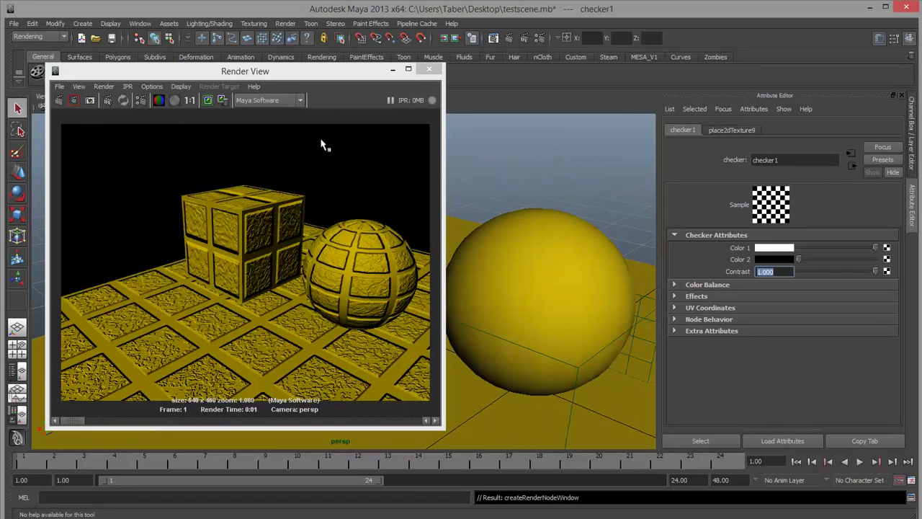
pyautogui.click(60, 99)
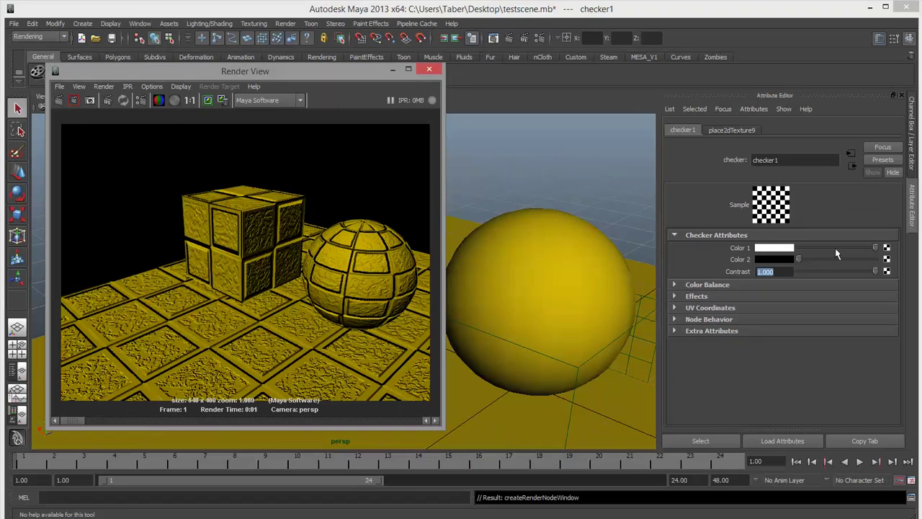
# Step: Set both Repeat UV values of the Checker texture's 2D placement to 30 and render
pyautogui.click(852, 154)
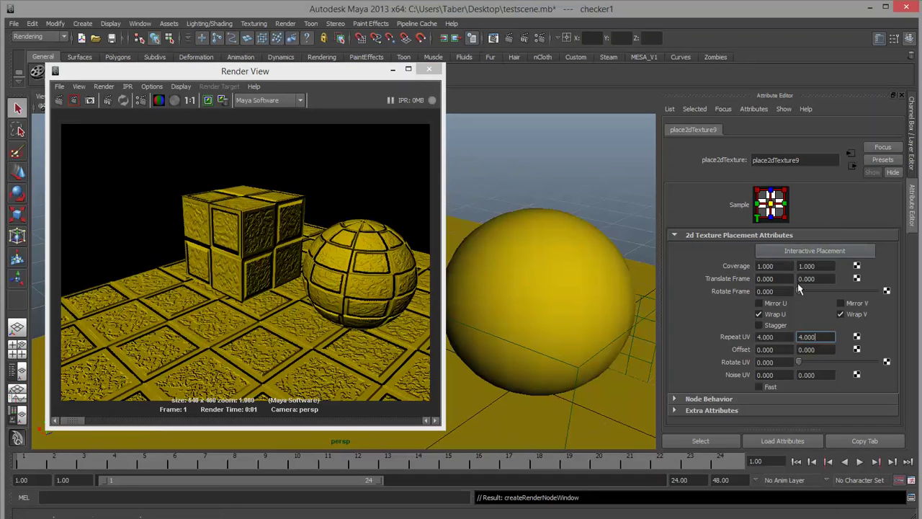
pyautogui.click(782, 336)
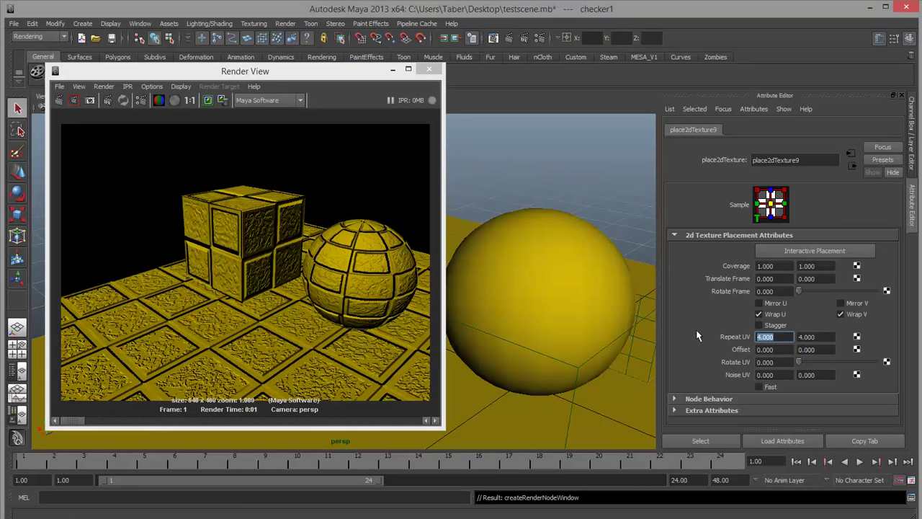
pyautogui.write('30')
pyautogui.press('Tab')
pyautogui.write('30')
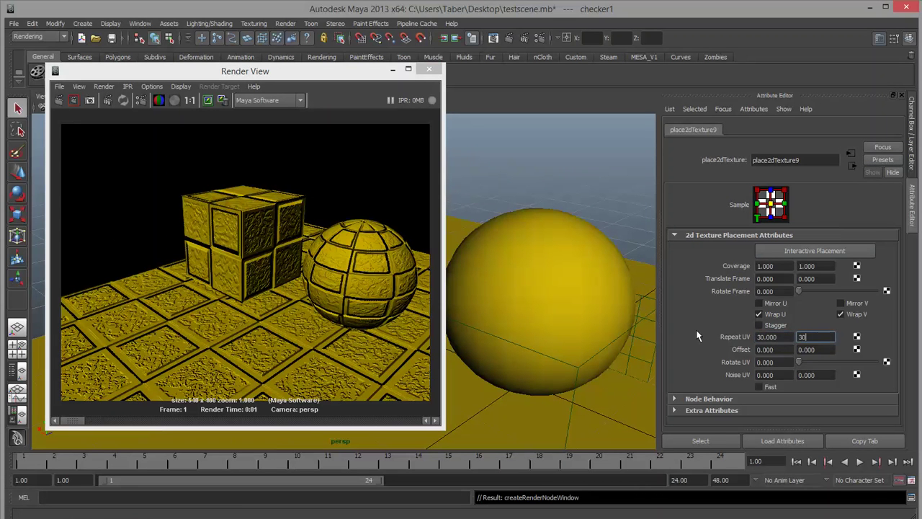
pyautogui.press('Return')
pyautogui.click(59, 100)
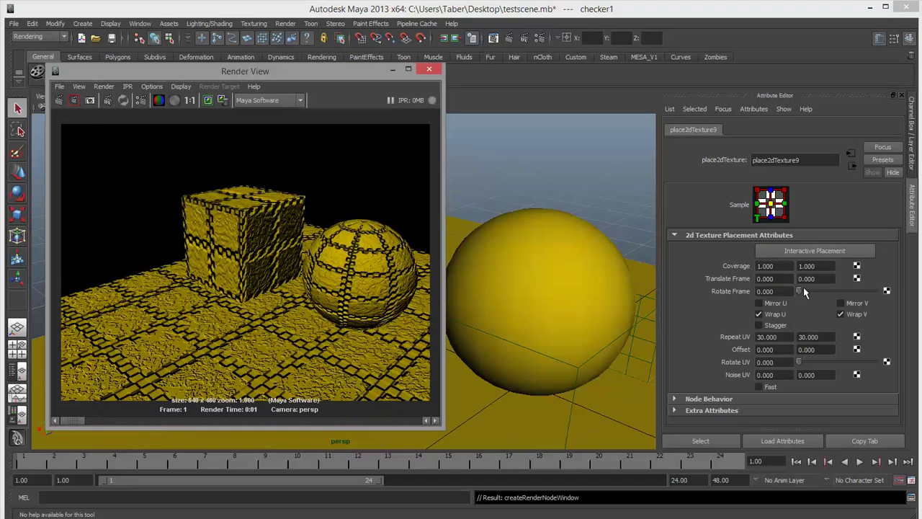
# Step: Return to the Checker texture and darken its Color 1 in three stages to nearly black, rendering after each change
pyautogui.click(851, 155)
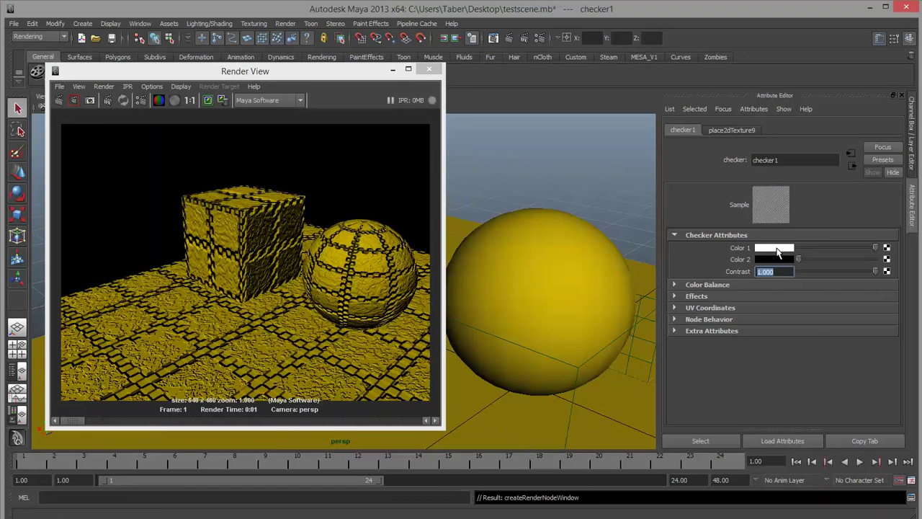
pyautogui.moveTo(861, 252); pyautogui.dragTo(821, 255)
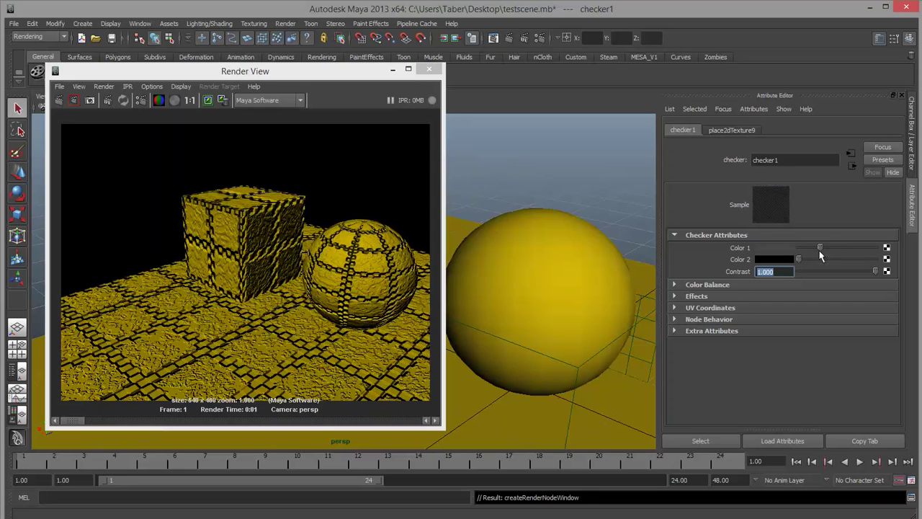
pyautogui.click(57, 101)
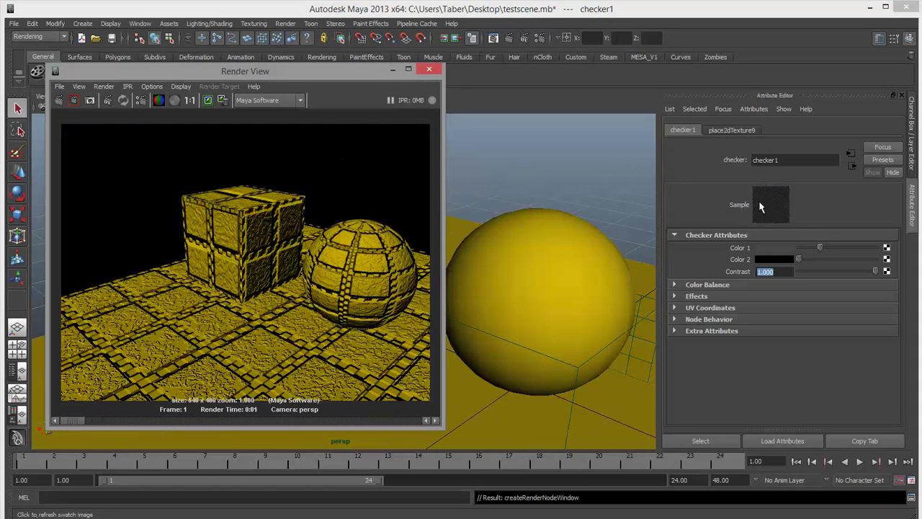
pyautogui.click(806, 247)
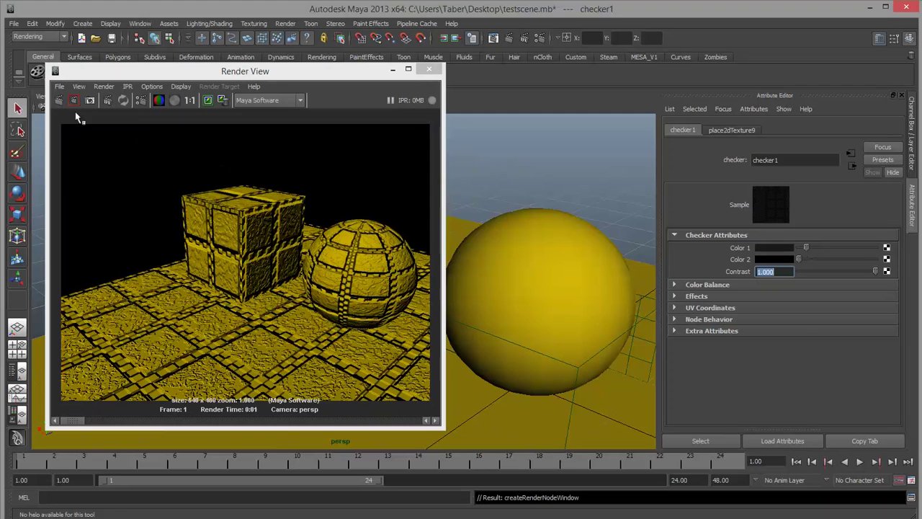
pyautogui.click(57, 100)
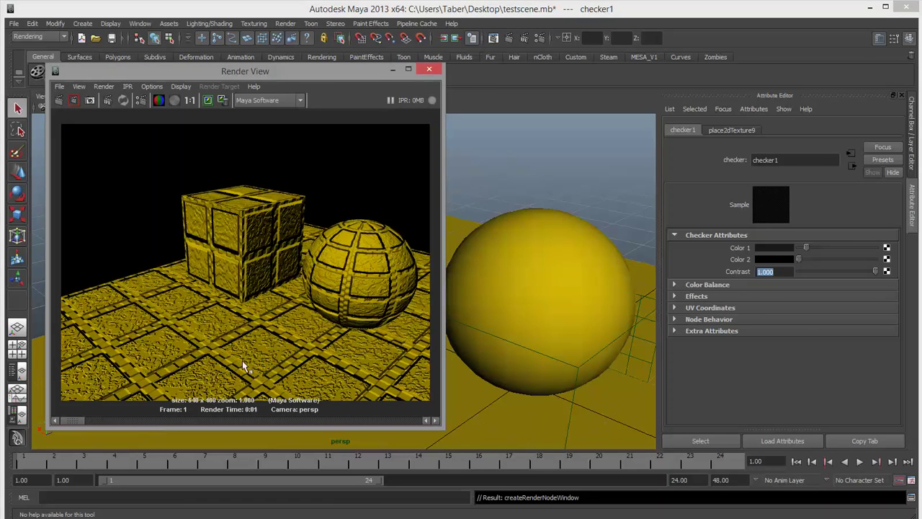
pyautogui.moveTo(801, 251); pyautogui.dragTo(801, 249)
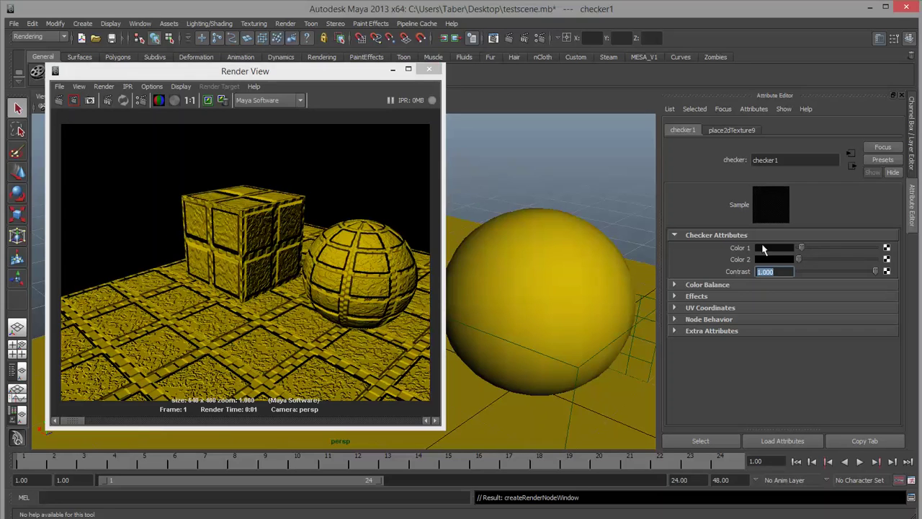
pyautogui.click(60, 101)
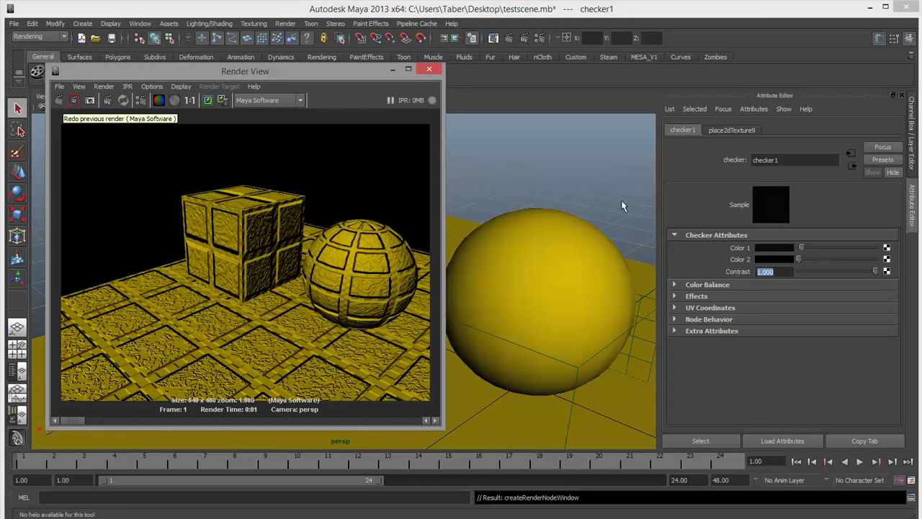
# Step: Go back up from the Checker texture through the Grid and bump nodes to the Matte material's attributes
pyautogui.click(850, 168)
pyautogui.click(850, 168)
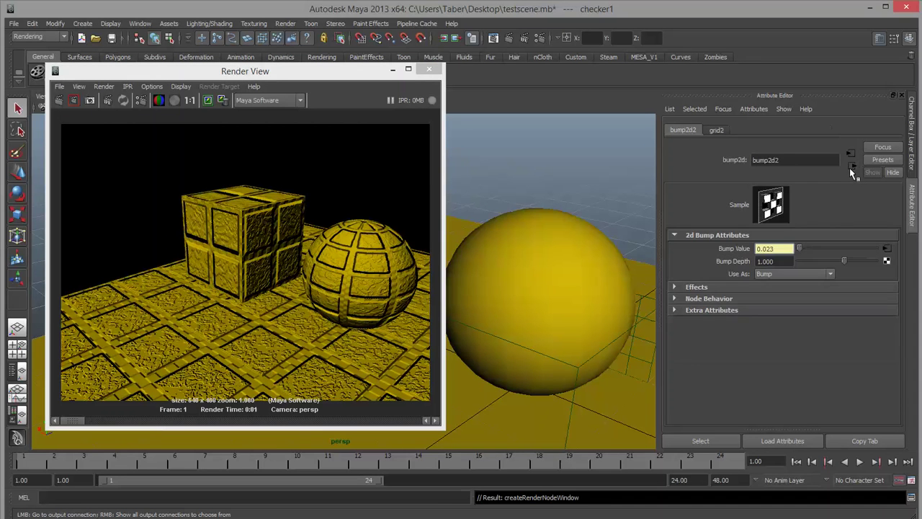
pyautogui.click(849, 168)
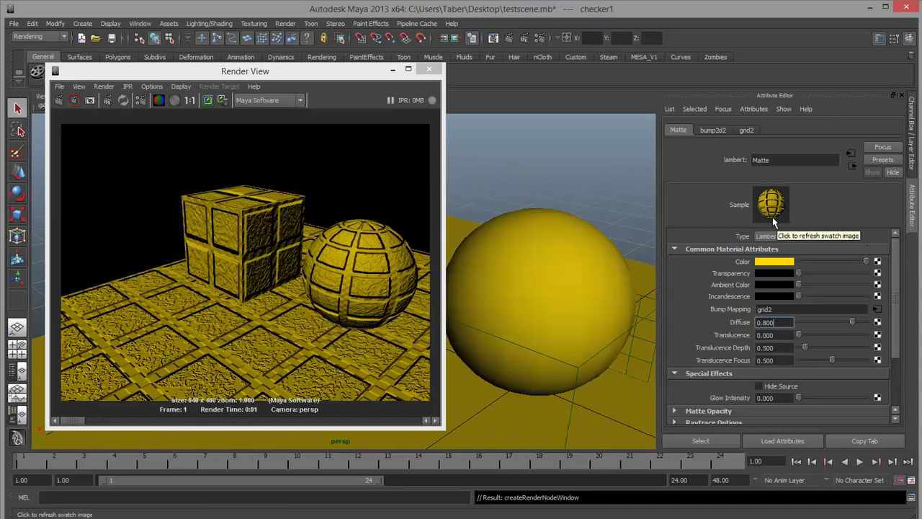
# Step: Map a Leather texture to the Matte material's Color and render
pyautogui.click(877, 262)
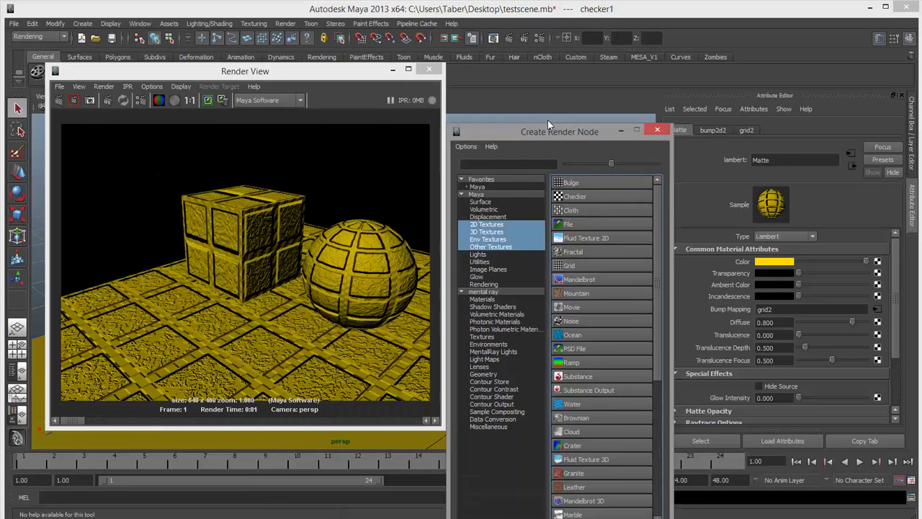
pyautogui.moveTo(549, 72); pyautogui.dragTo(445, 72)
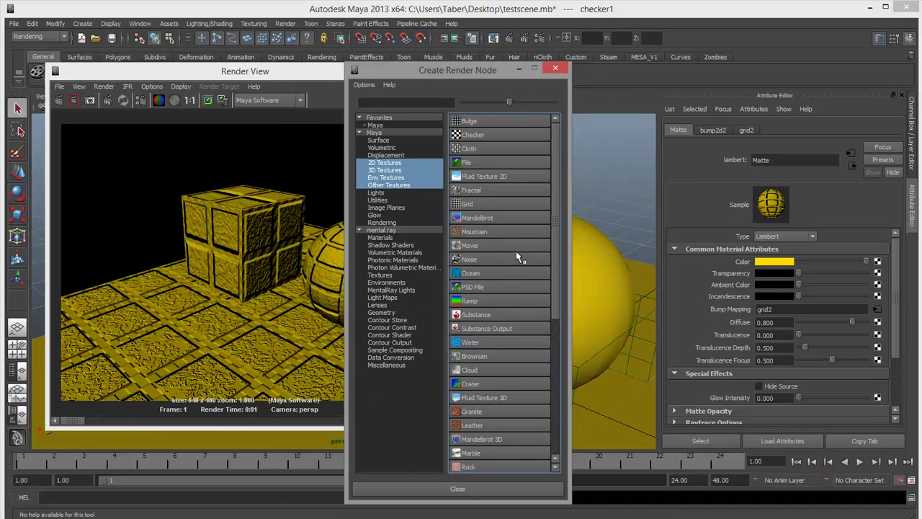
pyautogui.click(492, 425)
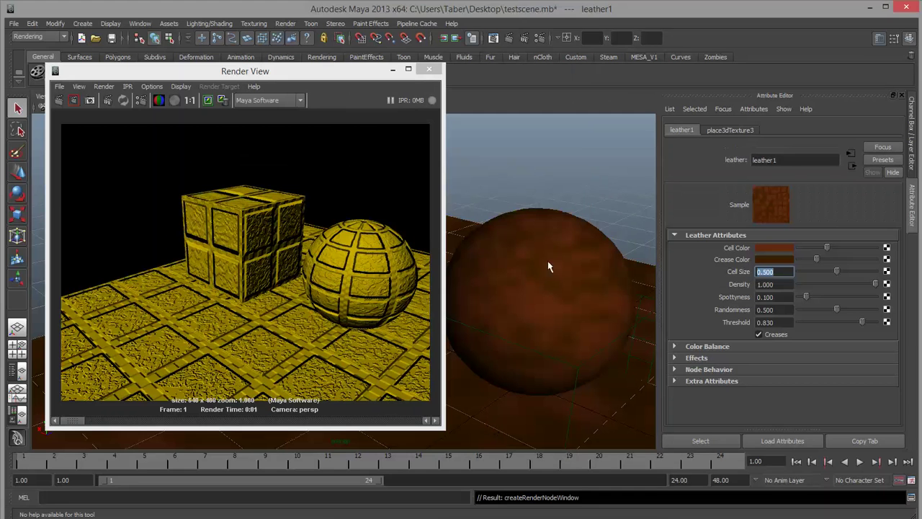
pyautogui.click(56, 100)
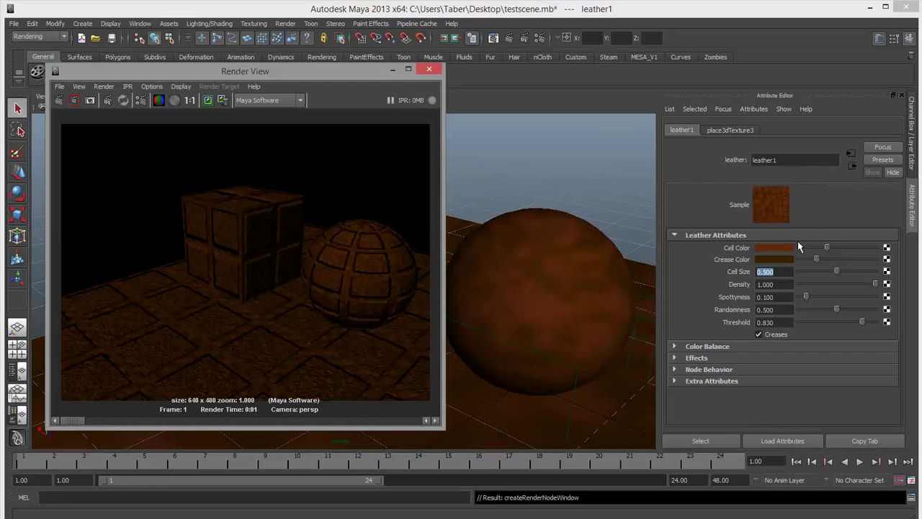
# Step: Brighten the Leather texture's Cell and Crease Colors, then set its Cell Color to yellow (H 51, S 1, V 1), rendering after each change
pyautogui.moveTo(826, 259); pyautogui.dragTo(860, 253)
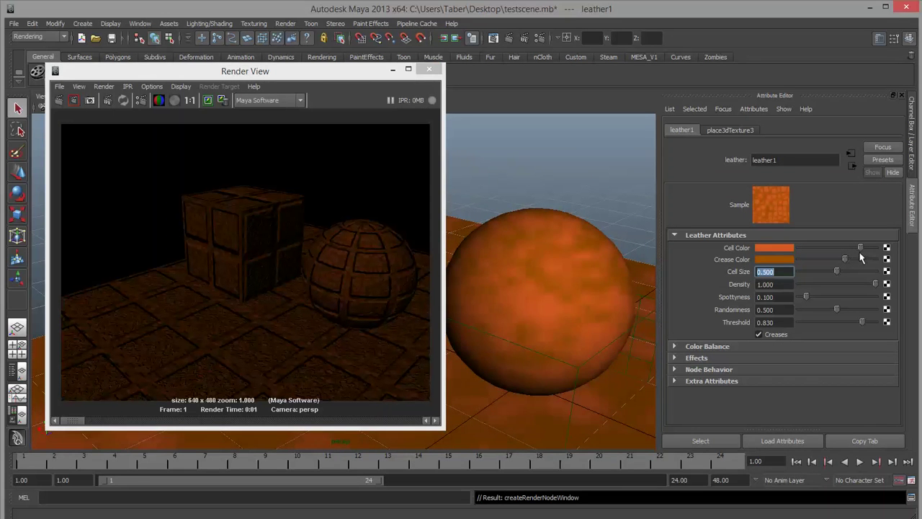
pyautogui.click(60, 101)
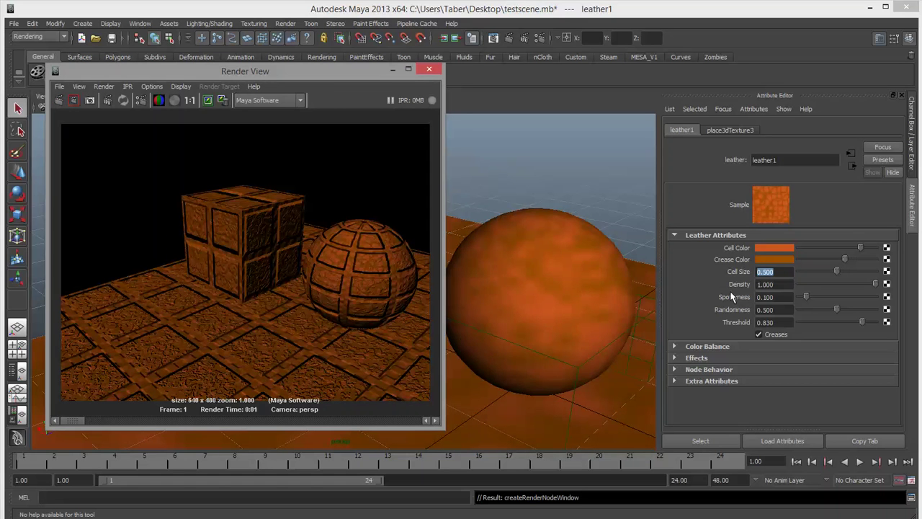
pyautogui.click(790, 248)
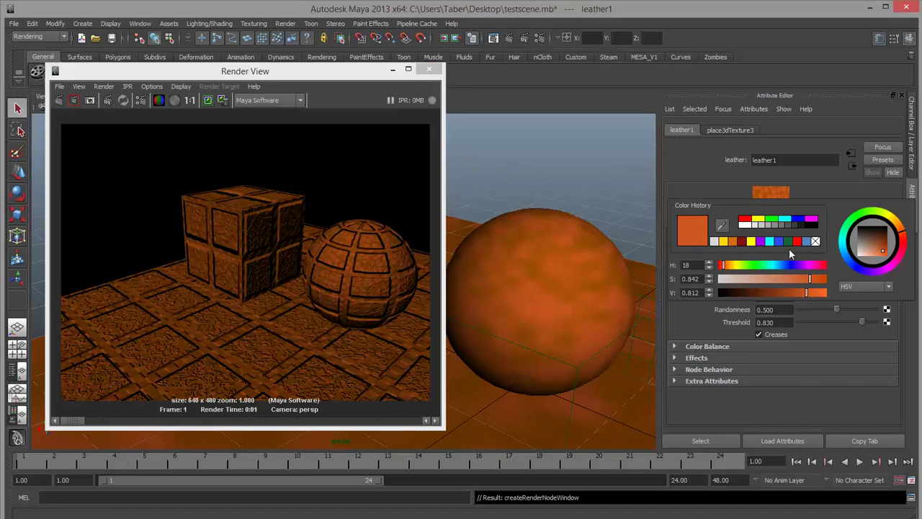
pyautogui.click(723, 241)
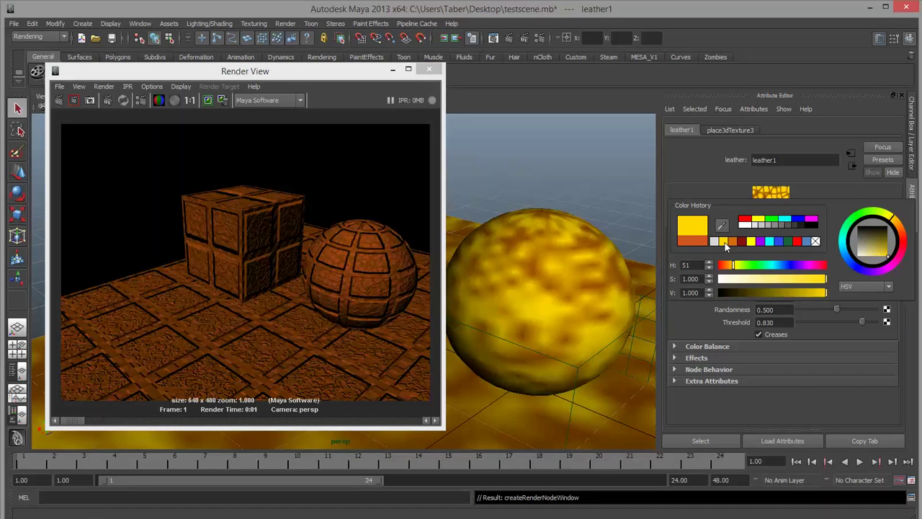
pyautogui.click(61, 100)
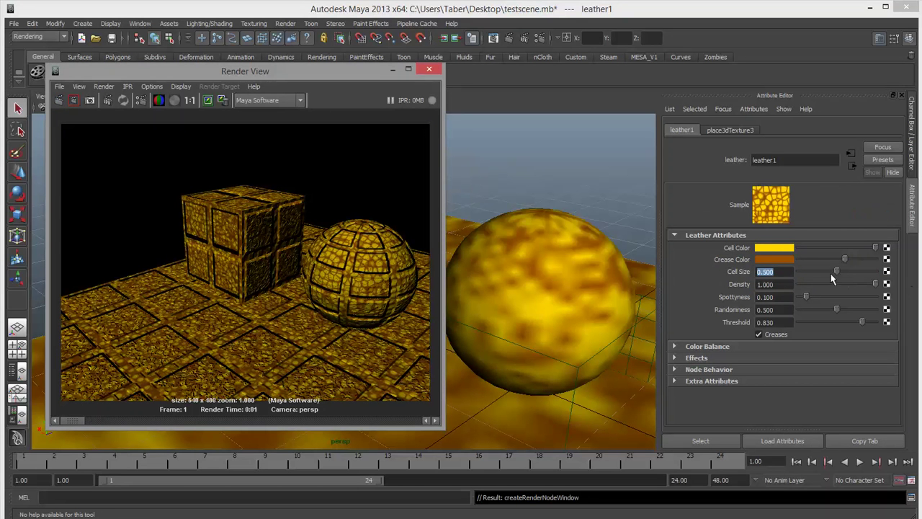
# Step: Raise the Leather texture's Cell Size to 1 and render
pyautogui.moveTo(836, 271); pyautogui.dragTo(875, 271)
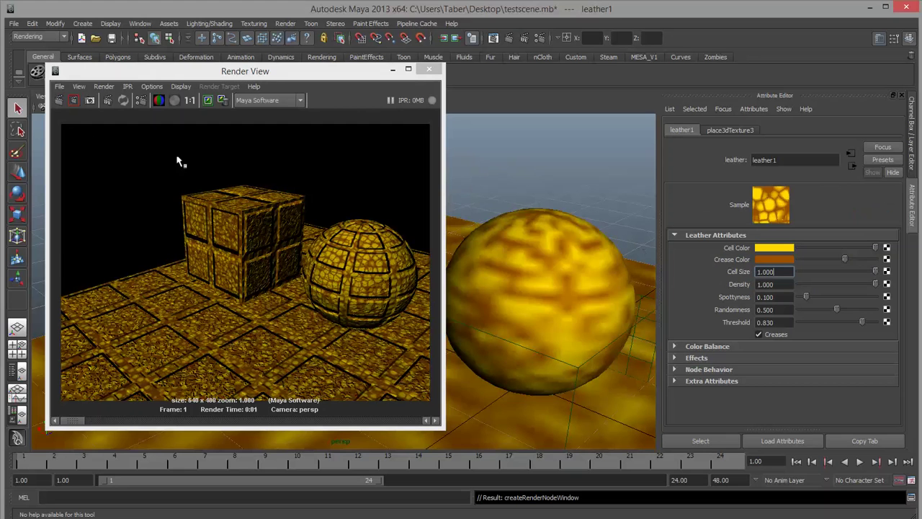
pyautogui.click(59, 100)
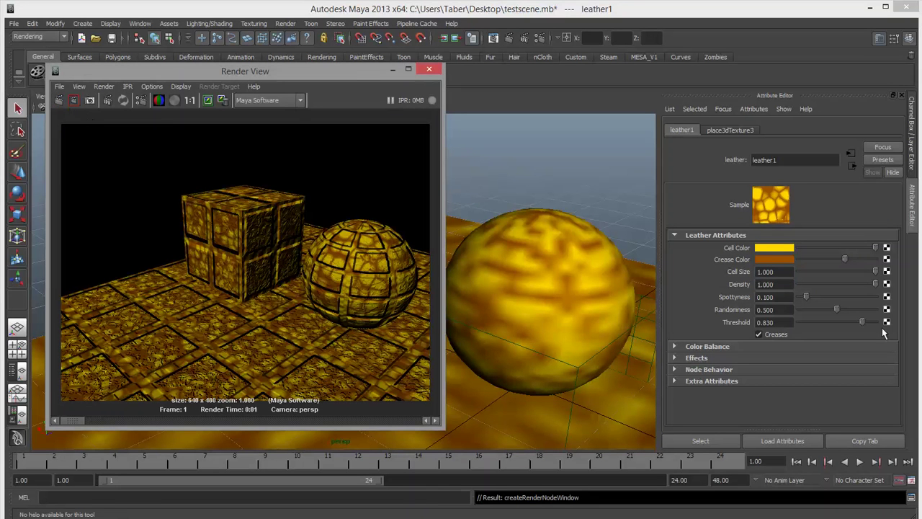
pyautogui.moveTo(845, 259)
pyautogui.mouseDown()
pyautogui.moveTo(854, 259)
pyautogui.moveTo(844, 259)
pyautogui.mouseUp()
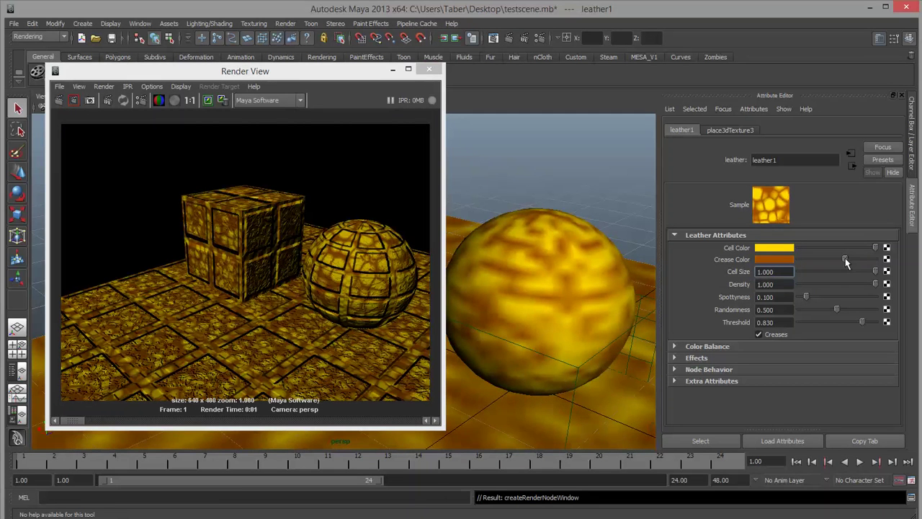
# Step: Increase the Leather texture's Cell Size to 2 and then to 3, and render
pyautogui.doubleClick(783, 271)
pyautogui.write('2')
pyautogui.press('Return')
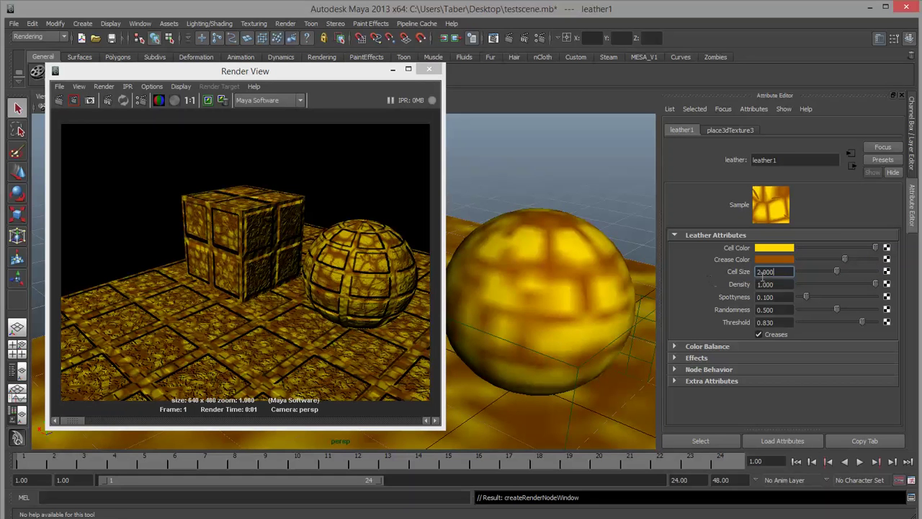
pyautogui.doubleClick(787, 272)
pyautogui.write('3')
pyautogui.press('Return')
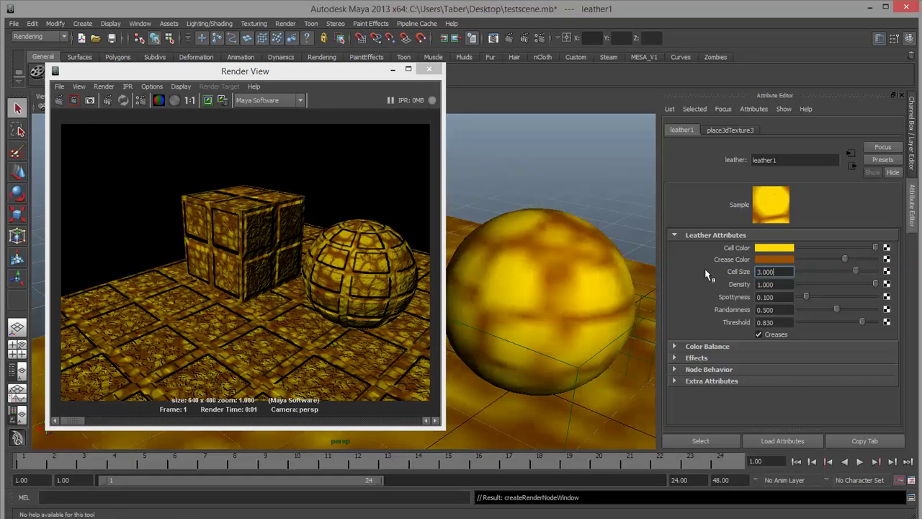
pyautogui.click(60, 100)
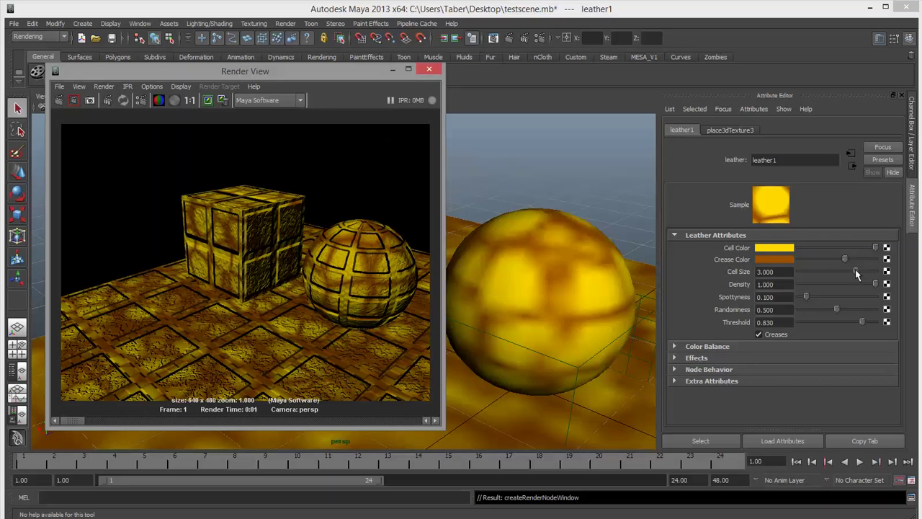
# Step: Set the Leather texture's Cell Size to 0.662 and Density to 0.391, render, and render again with Spottyness at 0.872
pyautogui.moveTo(855, 272); pyautogui.dragTo(810, 272)
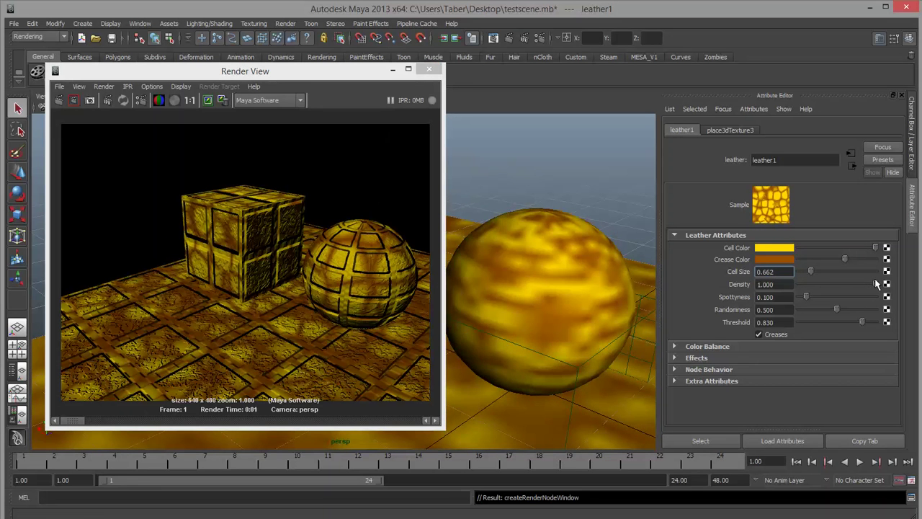
pyautogui.moveTo(877, 283); pyautogui.dragTo(827, 286)
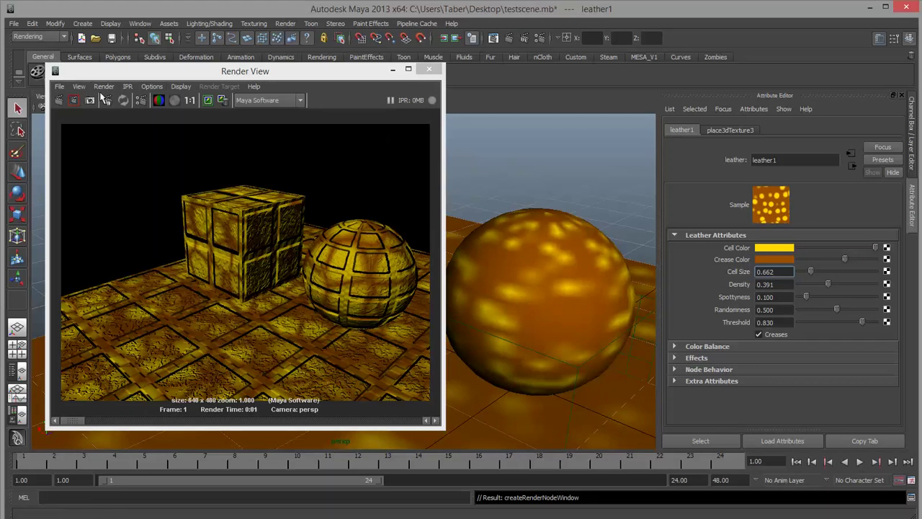
pyautogui.click(60, 100)
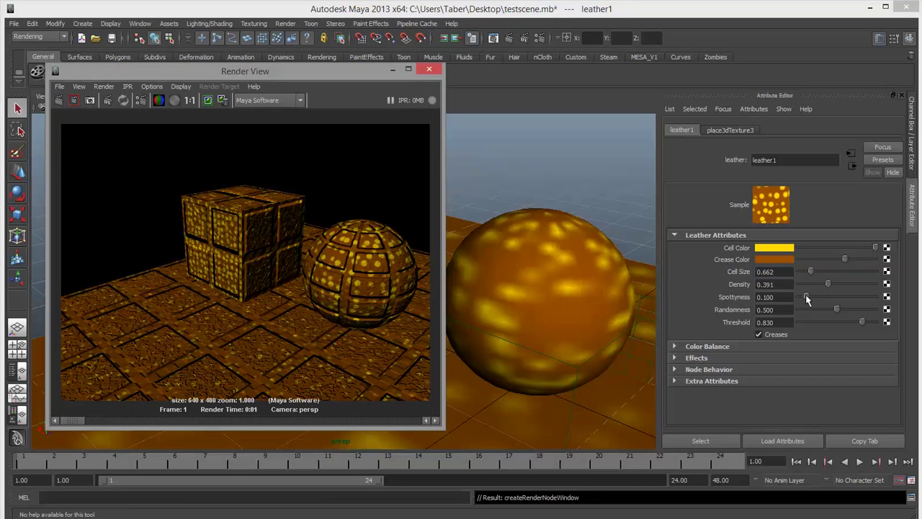
pyautogui.moveTo(847, 295); pyautogui.dragTo(866, 298)
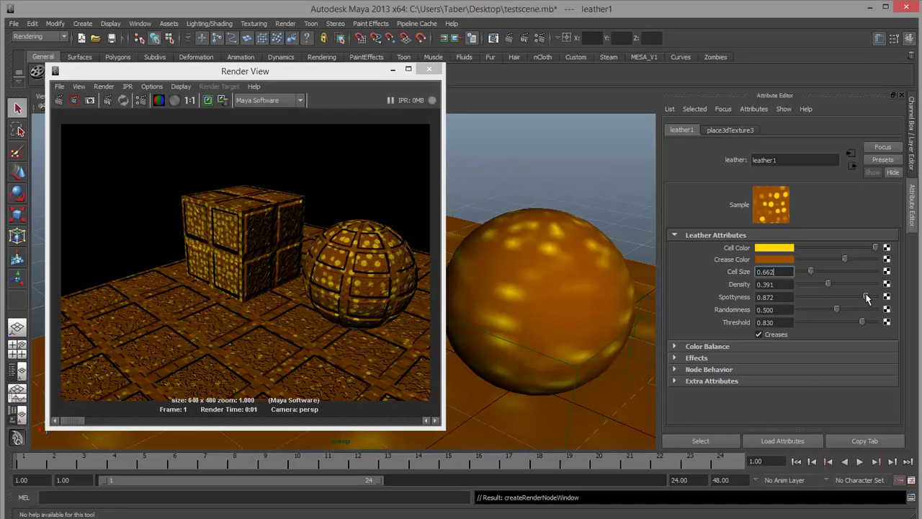
pyautogui.click(59, 101)
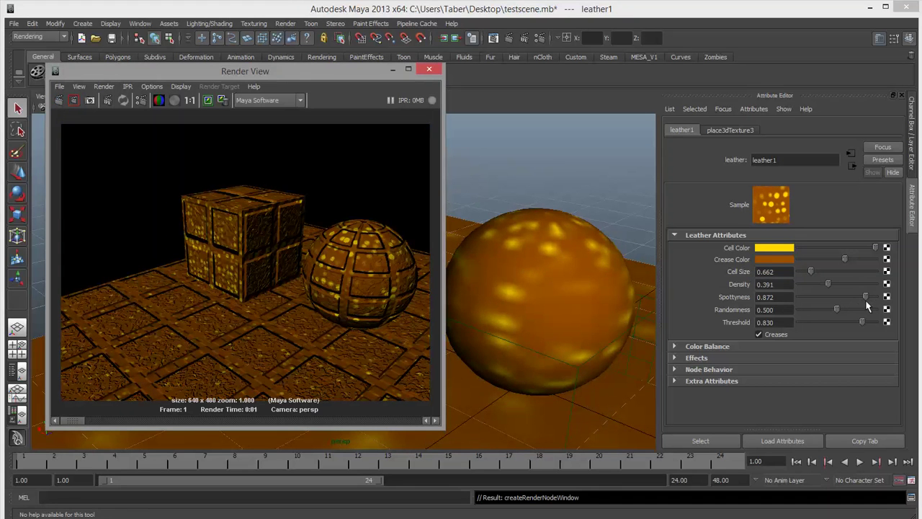
# Step: Set the Leather texture's Spottyness to 0, Density to 1 and Randomness to 0, and render
pyautogui.moveTo(866, 297); pyautogui.dragTo(749, 297)
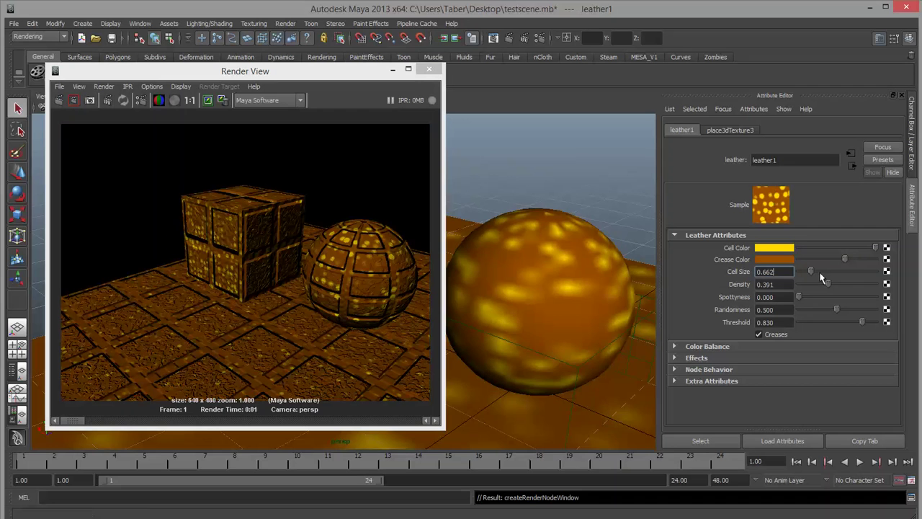
pyautogui.moveTo(825, 285); pyautogui.dragTo(879, 288)
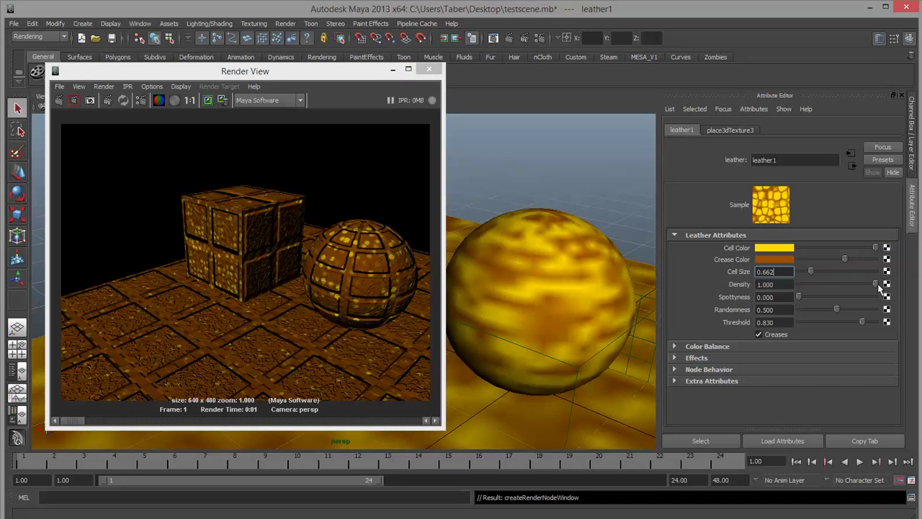
pyautogui.moveTo(835, 309); pyautogui.dragTo(791, 311)
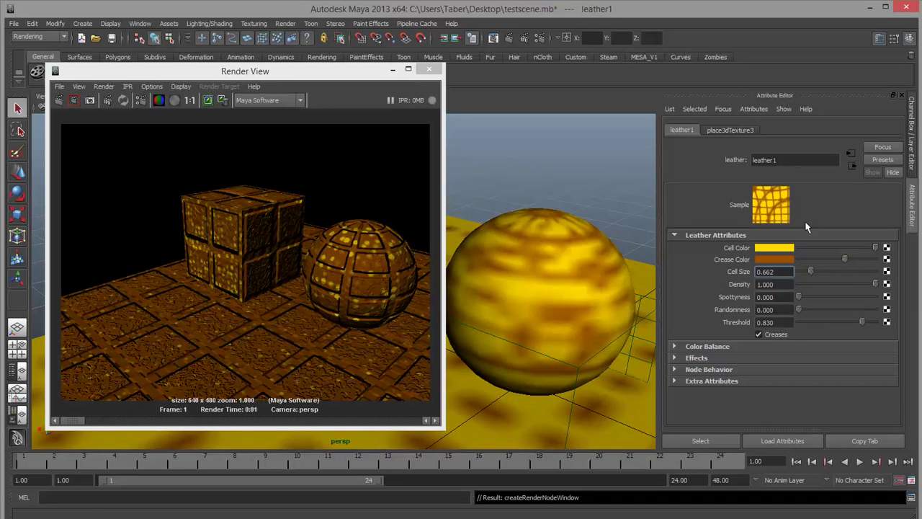
pyautogui.click(60, 100)
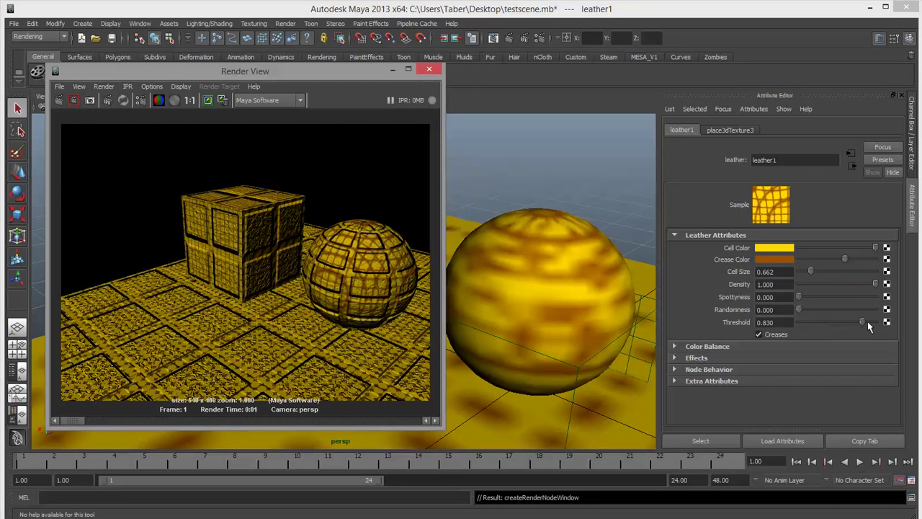
# Step: Lower the Leather texture's Threshold to 0.677, disable Creases and render
pyautogui.moveTo(868, 322)
pyautogui.mouseDown()
pyautogui.moveTo(816, 324)
pyautogui.moveTo(850, 322)
pyautogui.mouseUp()
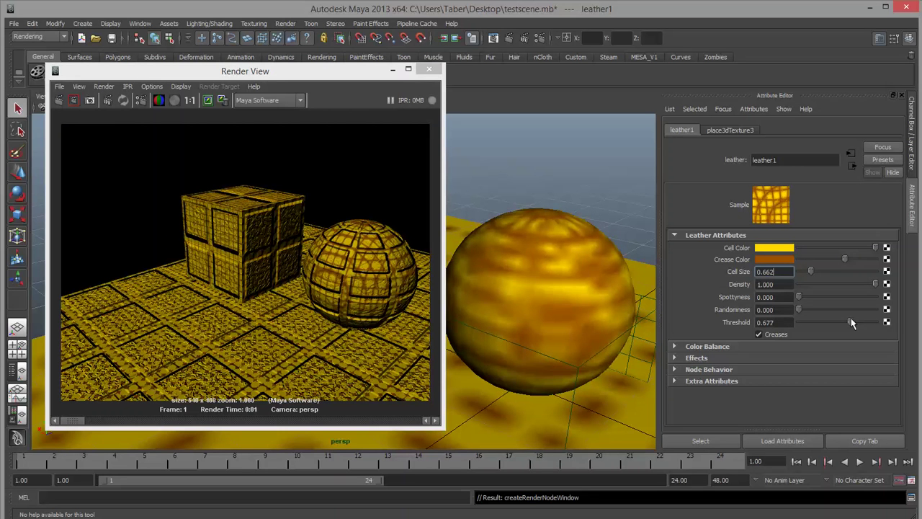
pyautogui.click(758, 334)
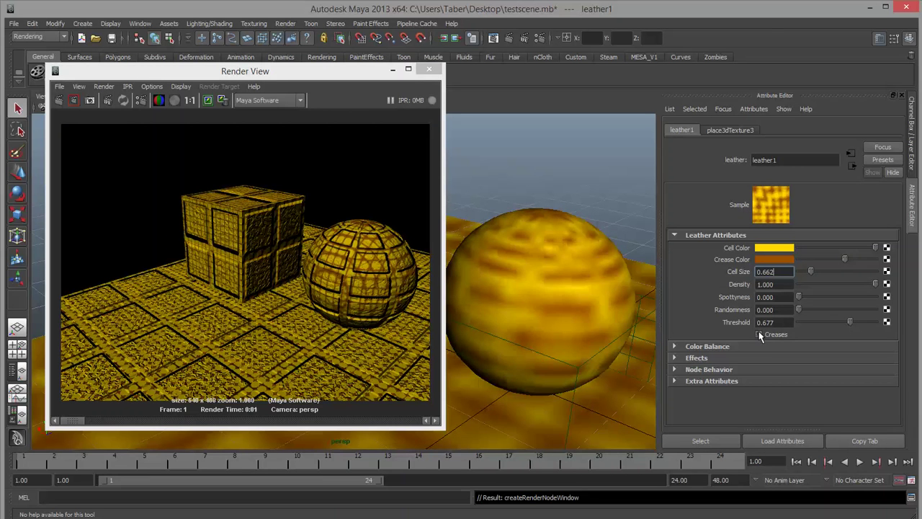
pyautogui.click(59, 100)
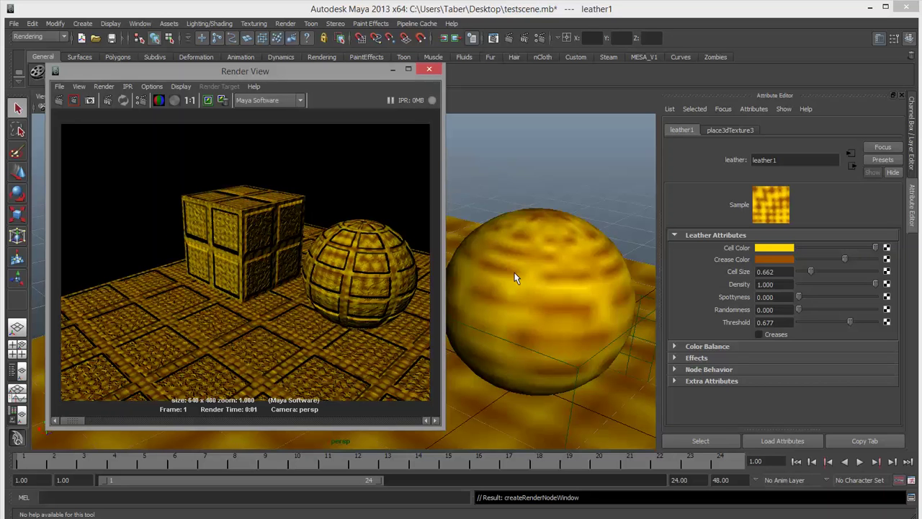
# Step: Close the Render View and select the Leather texture's 3D placement node in the scene
pyautogui.click(430, 69)
pyautogui.click(484, 216)
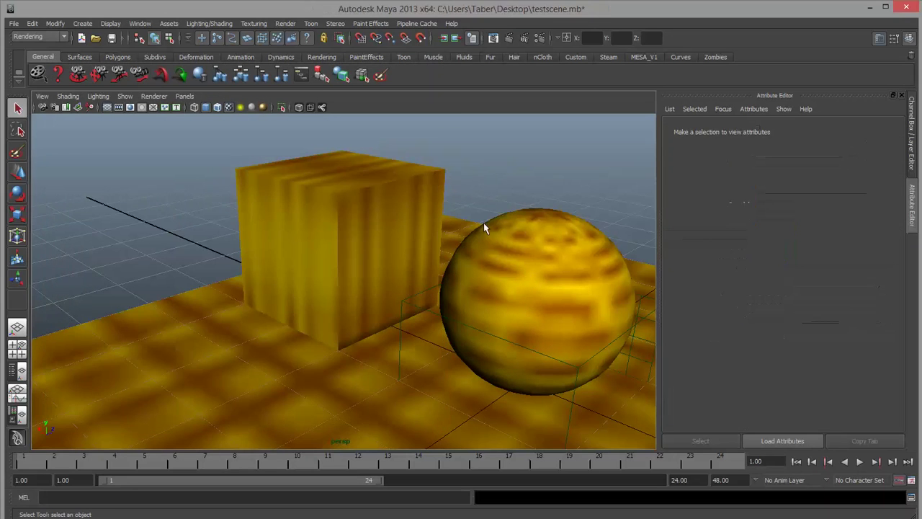
pyautogui.keyDown('alt'); pyautogui.moveTo(483, 228); pyautogui.dragTo(518, 267); pyautogui.keyUp('alt')
pyautogui.keyDown('alt'); pyautogui.moveTo(519, 267); pyautogui.dragTo(415, 206, button='right'); pyautogui.keyUp('alt')
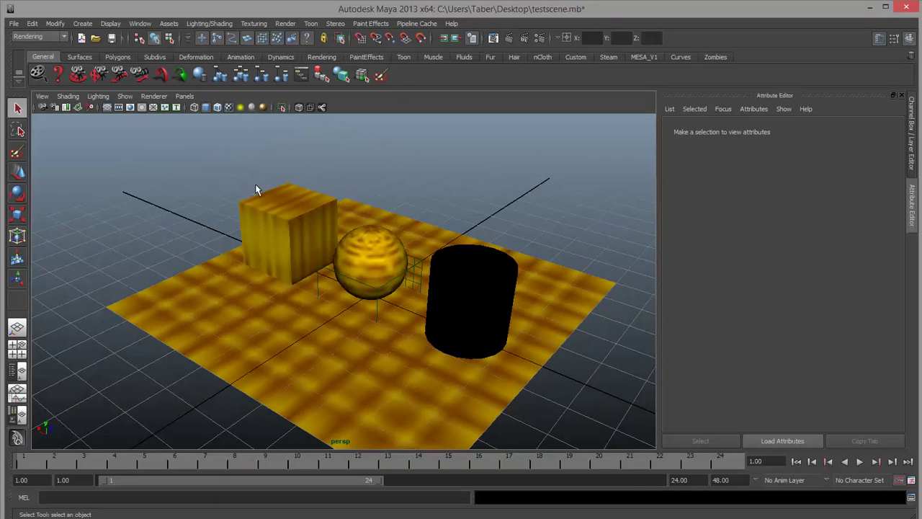
pyautogui.click(415, 272)
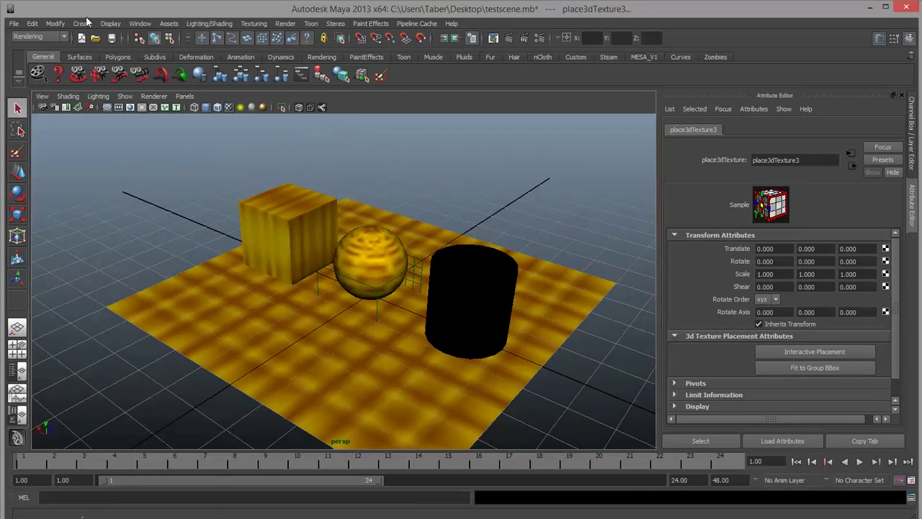
# Step: Open the Hypershade and add the Matte material to its work area
pyautogui.click(139, 23)
pyautogui.moveTo(169, 75)
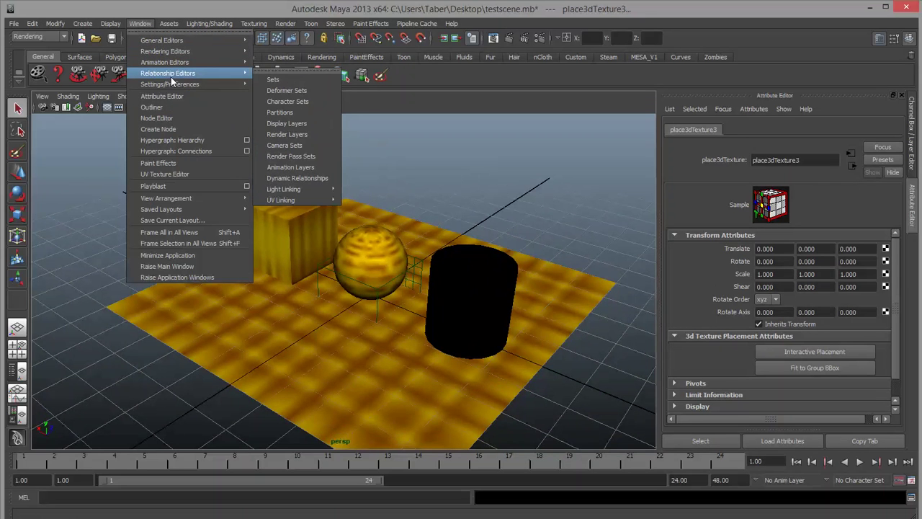
pyautogui.moveTo(179, 52)
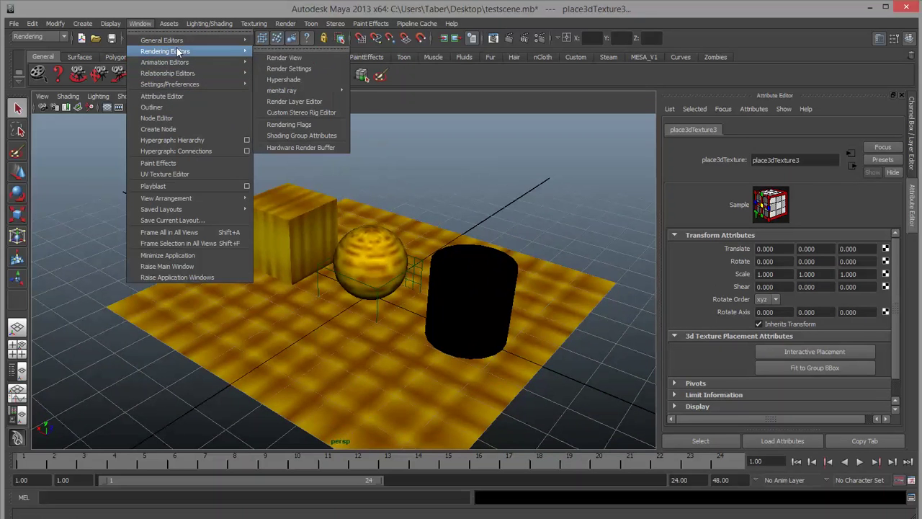
pyautogui.click(307, 80)
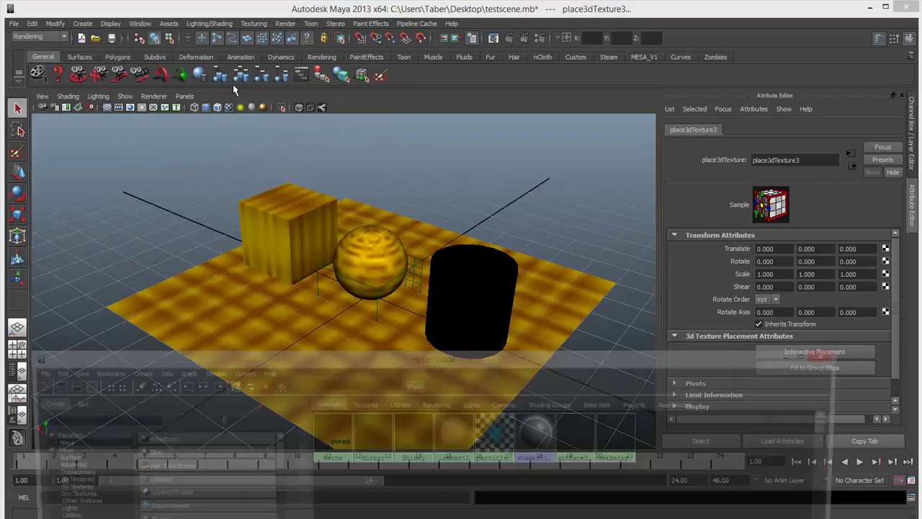
pyautogui.moveTo(396, 364); pyautogui.dragTo(390, 91)
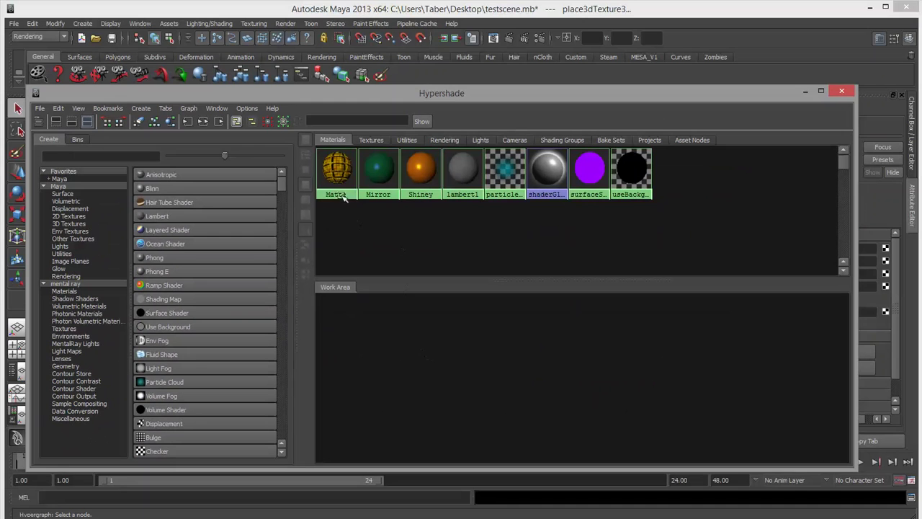
pyautogui.moveTo(340, 167); pyautogui.dragTo(443, 383, button='middle')
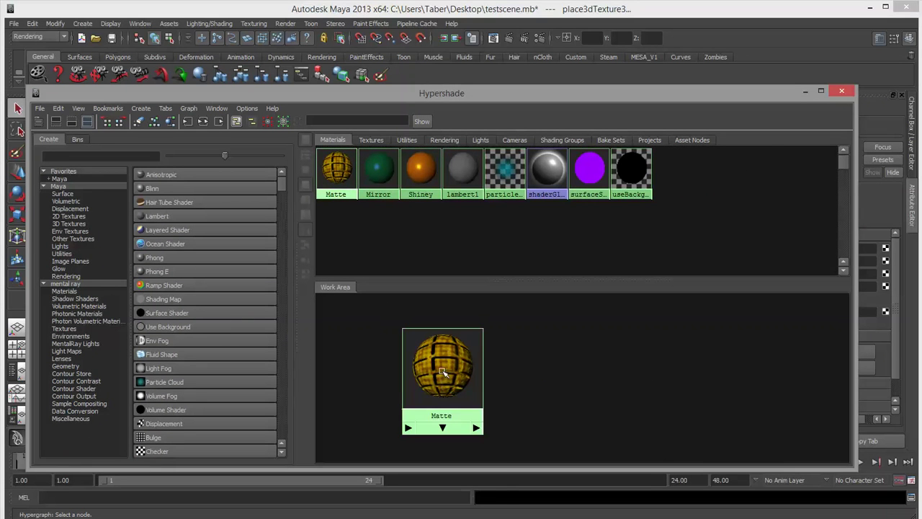
# Step: Graph the Matte material's input network in the work area and inspect its leather, grid, bump and checker placement nodes
pyautogui.moveTo(442, 371); pyautogui.dragTo(441, 392, button='right')
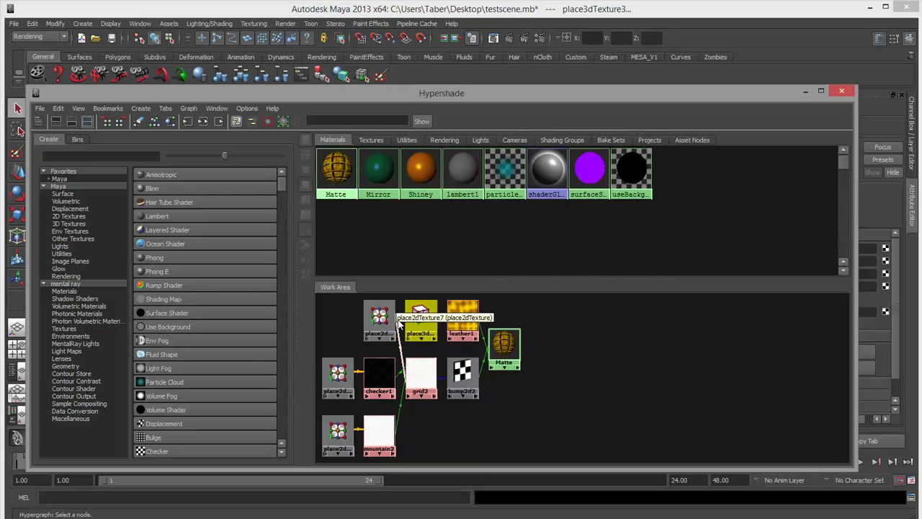
pyautogui.click(461, 317)
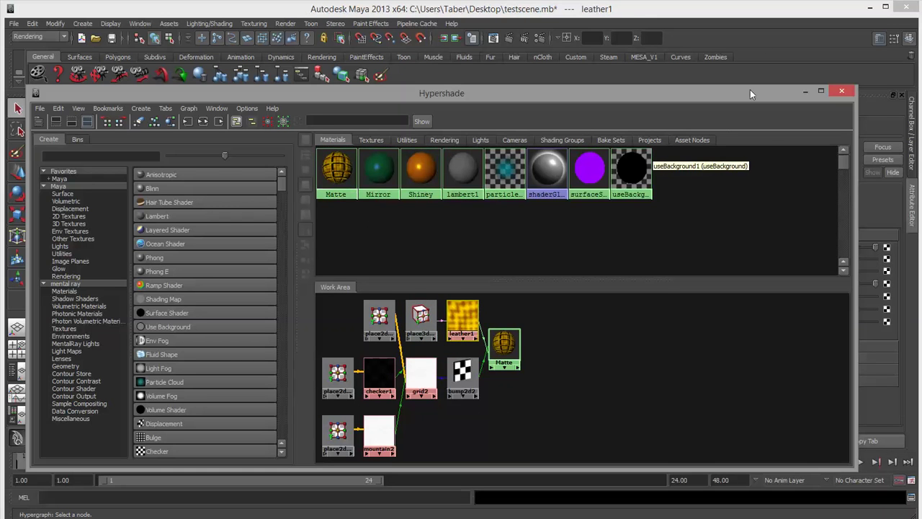
pyautogui.moveTo(728, 89); pyautogui.dragTo(450, 91)
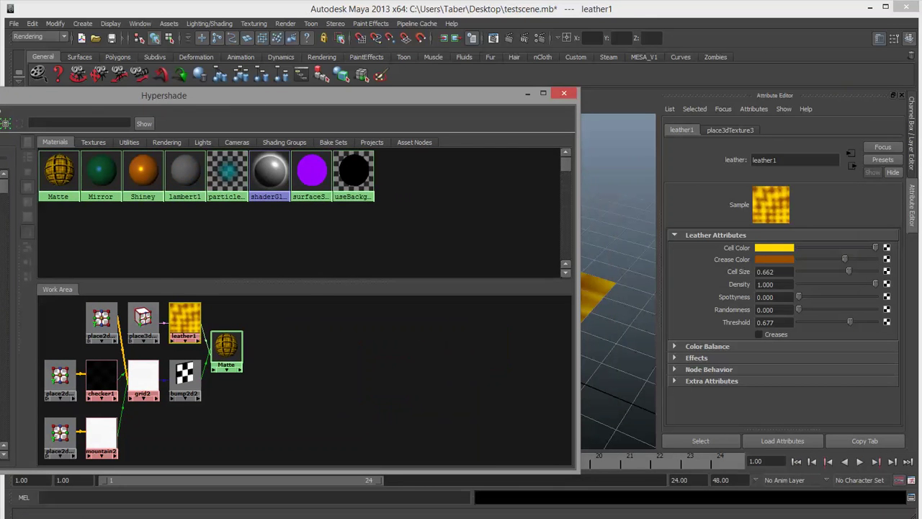
pyautogui.moveTo(0, 246)
pyautogui.mouseDown()
pyautogui.moveTo(24, 246)
pyautogui.moveTo(6, 246)
pyautogui.mouseUp()
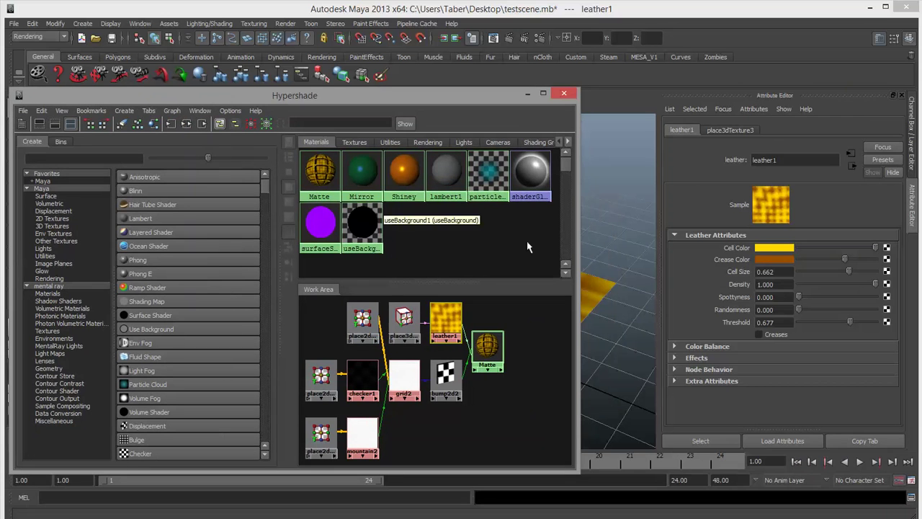
pyautogui.click(406, 381)
pyautogui.click(445, 374)
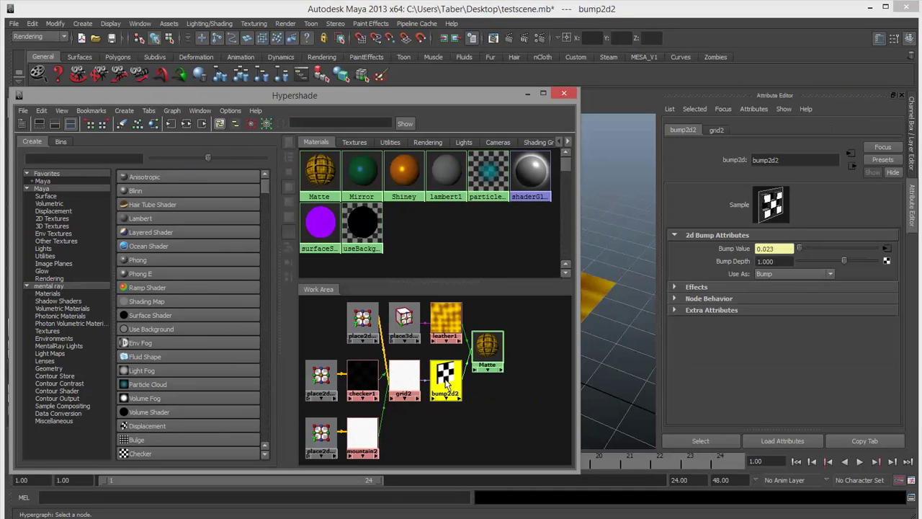
pyautogui.click(330, 371)
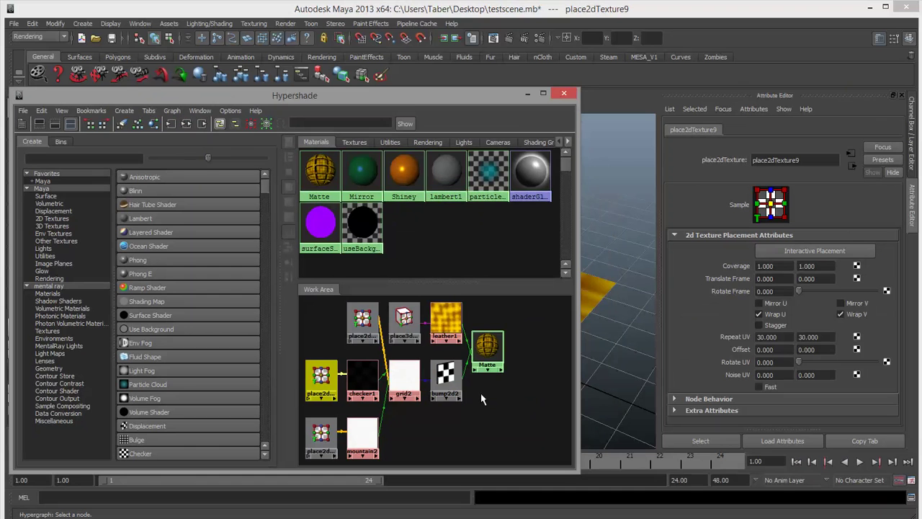
pyautogui.scroll(-2, 482, 399)
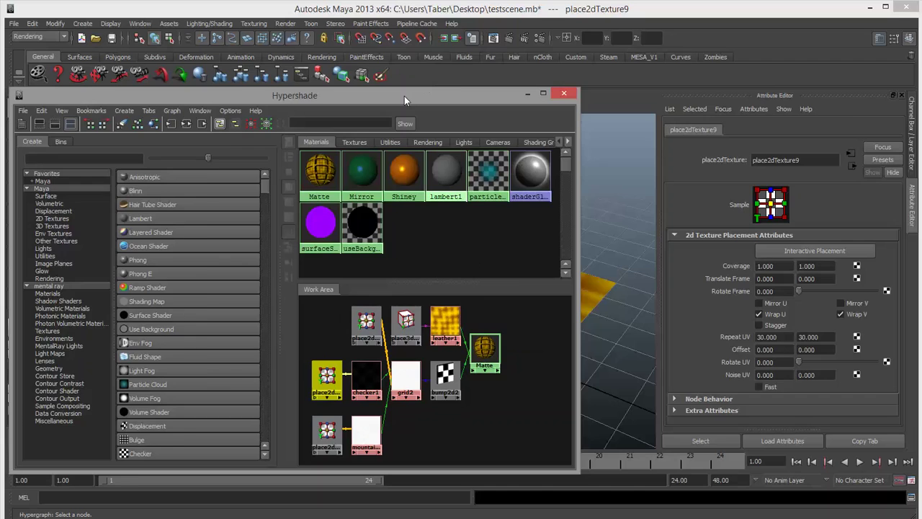
# Step: Assign the Mirror material to the cube, Shiney to the ground plane and lambert1 to the cylinder from the Hypershade
pyautogui.moveTo(404, 95); pyautogui.dragTo(741, 74)
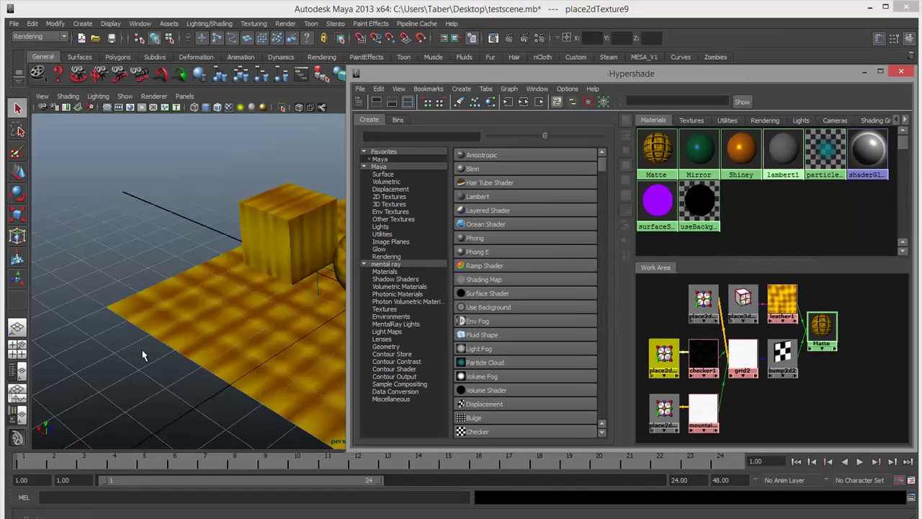
pyautogui.moveTo(699, 152); pyautogui.dragTo(289, 239, button='middle')
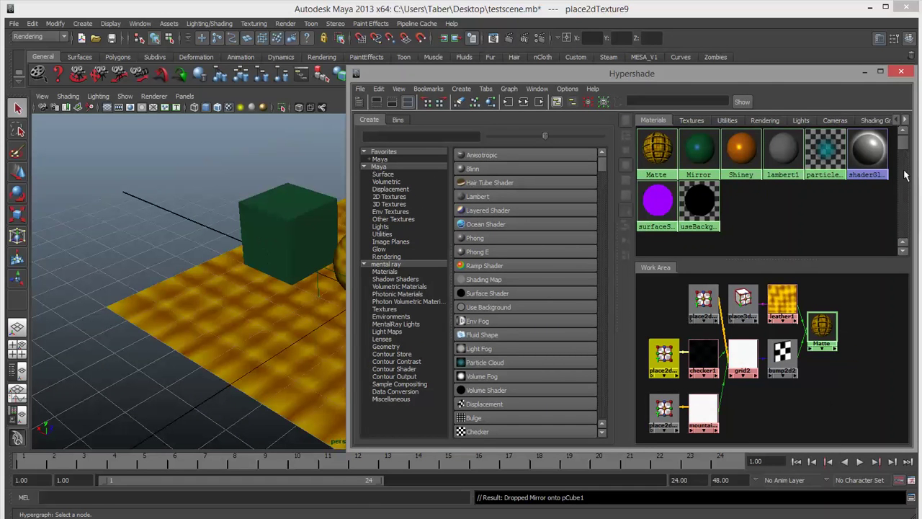
pyautogui.moveTo(730, 149); pyautogui.dragTo(267, 313, button='middle')
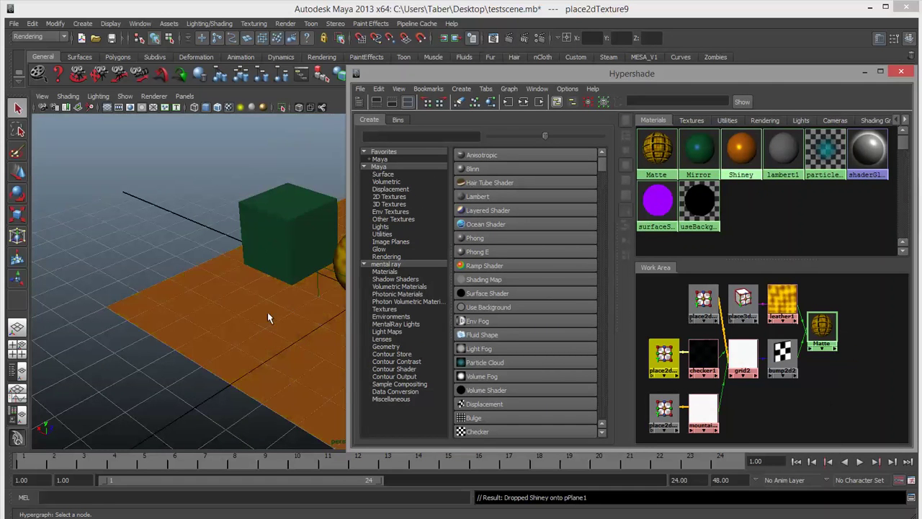
pyautogui.moveTo(528, 74); pyautogui.dragTo(408, 357)
pyautogui.moveTo(637, 412); pyautogui.dragTo(478, 278, button='middle')
# Step: Delete the purple surface shader from the scene's materials
pyautogui.click(655, 486)
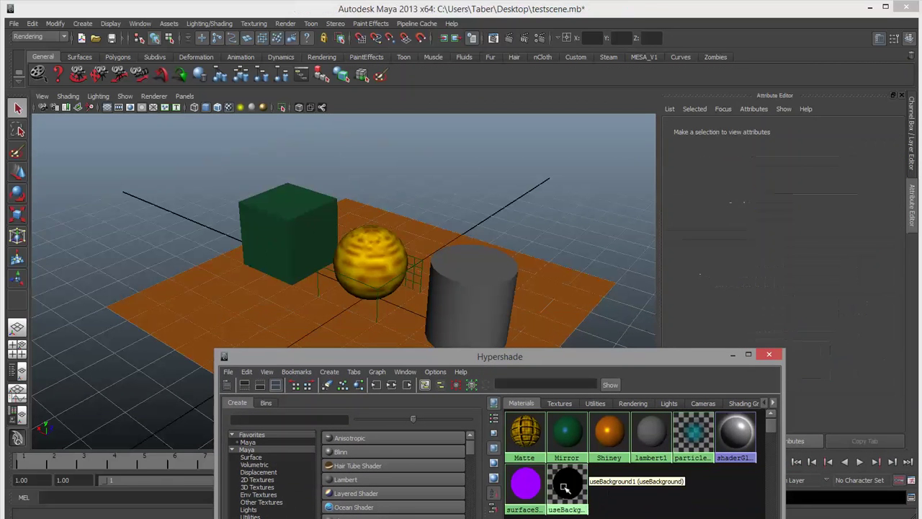
pyautogui.click(532, 489)
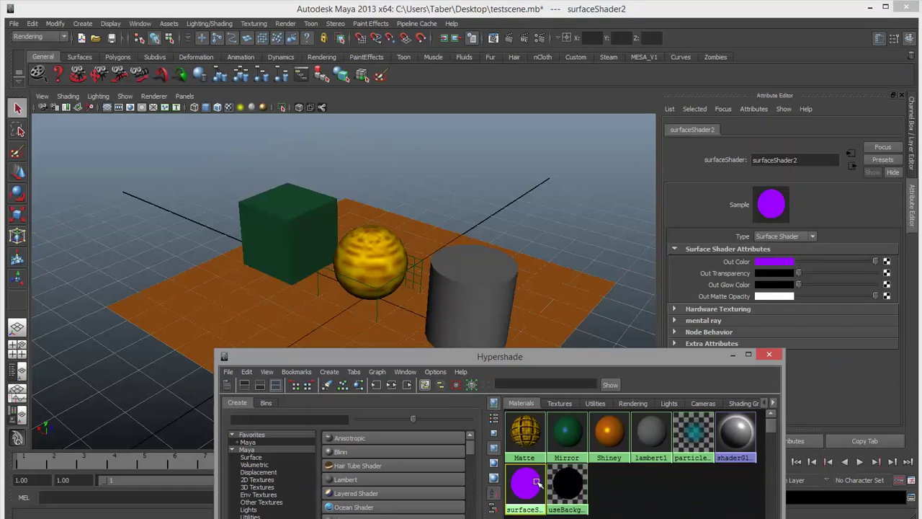
pyautogui.press('Delete')
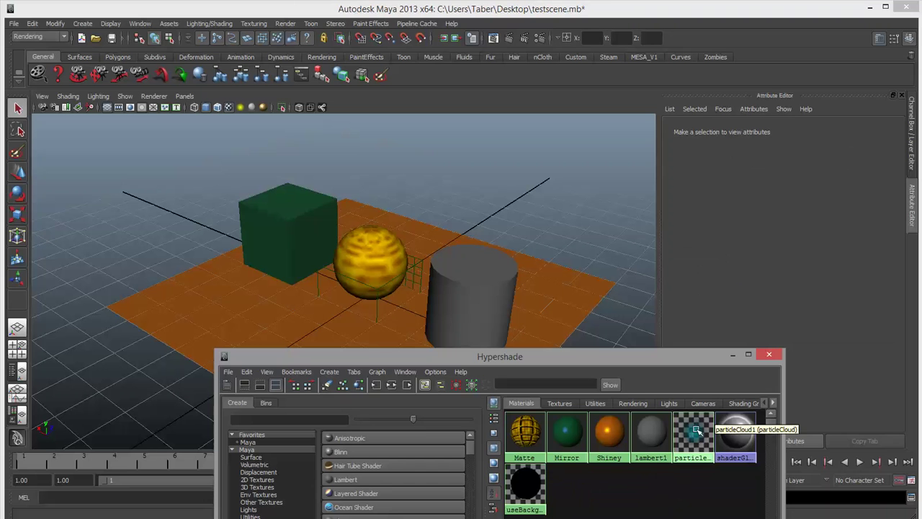
# Step: View the shader glow node's attributes and box-select several materials, closing the Hypershade when done
pyautogui.click(743, 437)
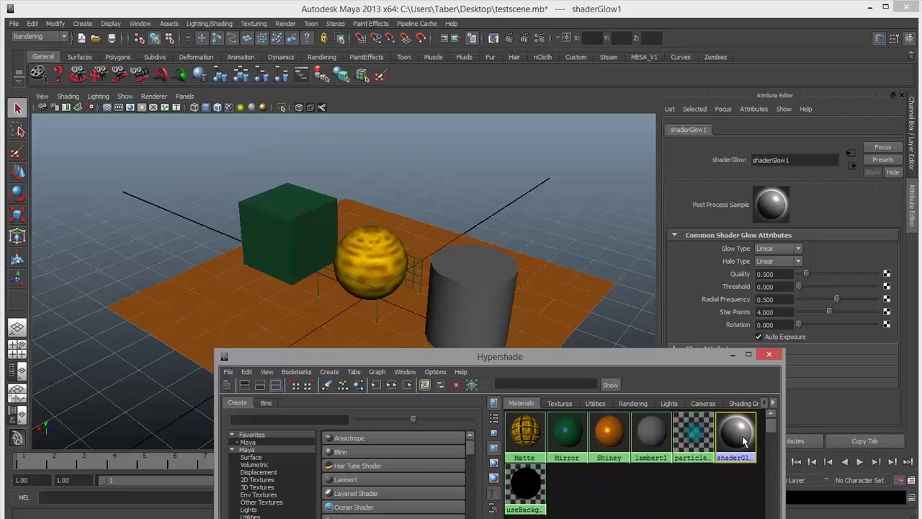
pyautogui.click(723, 479)
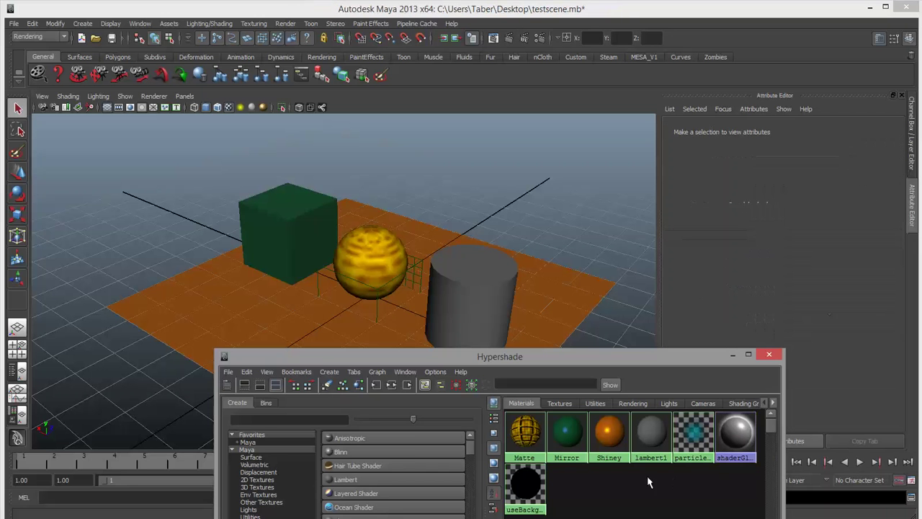
pyautogui.moveTo(647, 476); pyautogui.dragTo(749, 430)
pyautogui.keyDown('shift'); pyautogui.moveTo(609, 489); pyautogui.dragTo(537, 439); pyautogui.keyUp('shift')
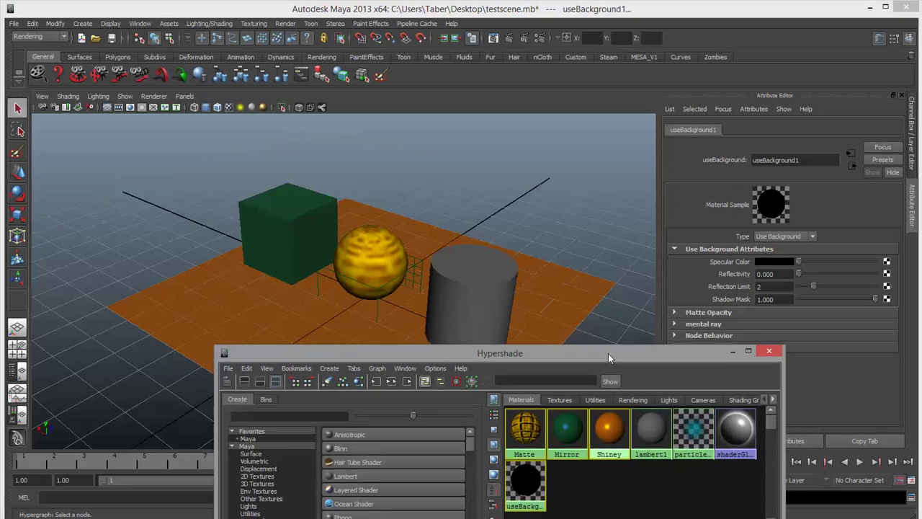
pyautogui.moveTo(597, 354); pyautogui.dragTo(504, 82)
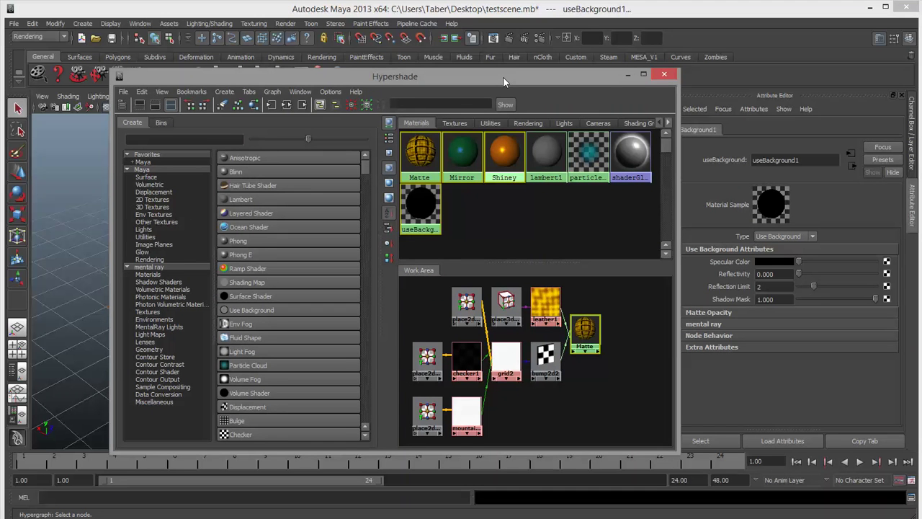
pyautogui.moveTo(503, 76); pyautogui.dragTo(502, 70)
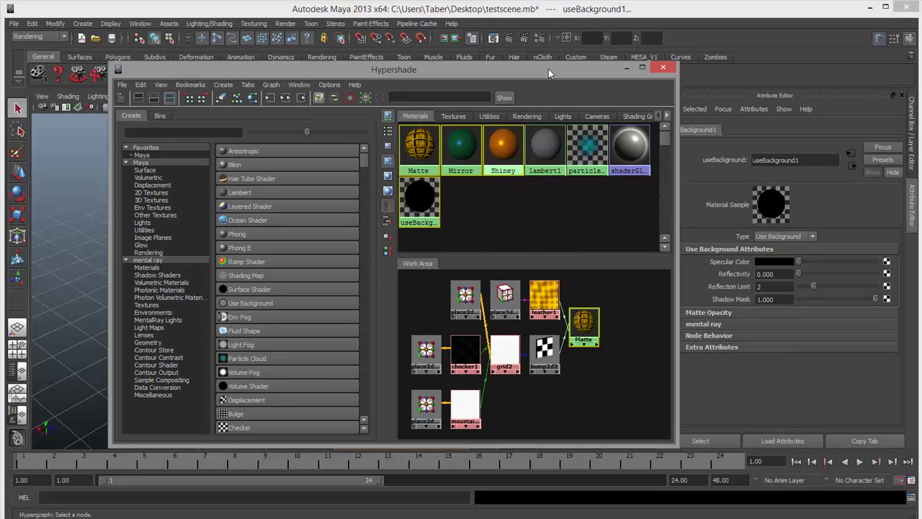
pyautogui.click(663, 67)
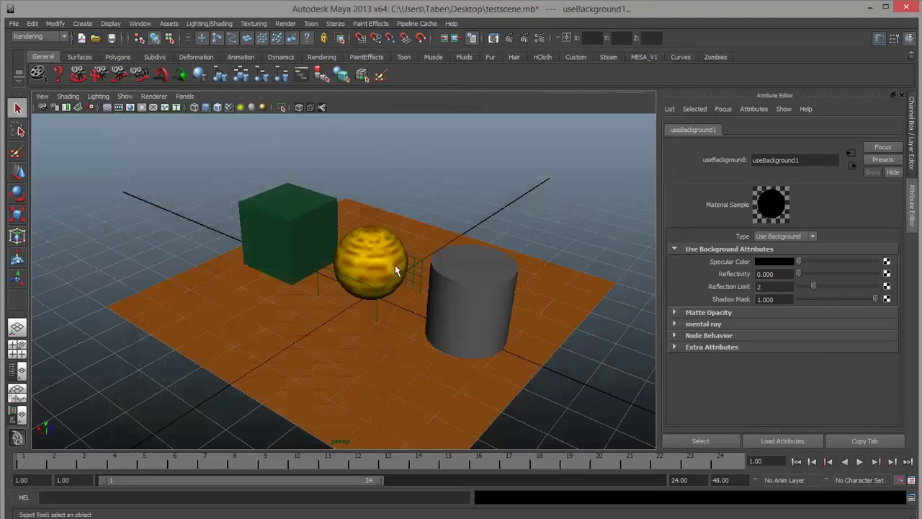
# Step: Select the cube and turn on selection highlighting in the viewport
pyautogui.scroll(5, 382, 310)
pyautogui.scroll(-3, 382, 321)
pyautogui.keyDown('alt'); pyautogui.moveTo(382, 321); pyautogui.dragTo(476, 301); pyautogui.keyUp('alt')
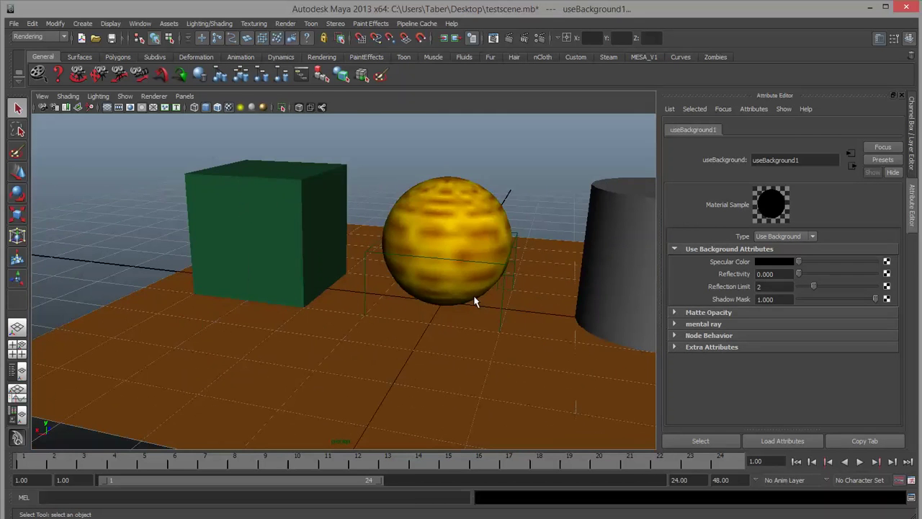
pyautogui.click(256, 229)
pyautogui.keyDown('alt'); pyautogui.moveTo(299, 330); pyautogui.dragTo(332, 302); pyautogui.keyUp('alt')
pyautogui.click(125, 95)
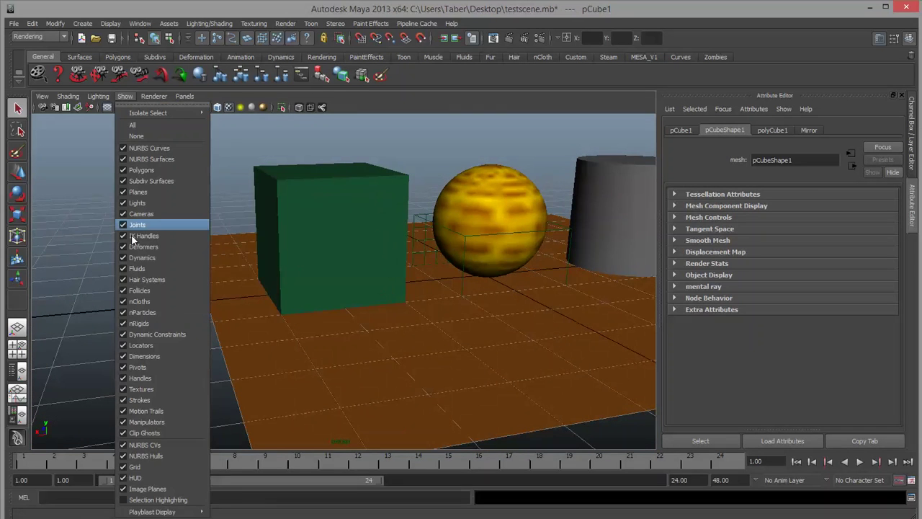
pyautogui.click(142, 499)
pyautogui.keyDown('alt'); pyautogui.moveTo(397, 304); pyautogui.dragTo(347, 301); pyautogui.keyUp('alt')
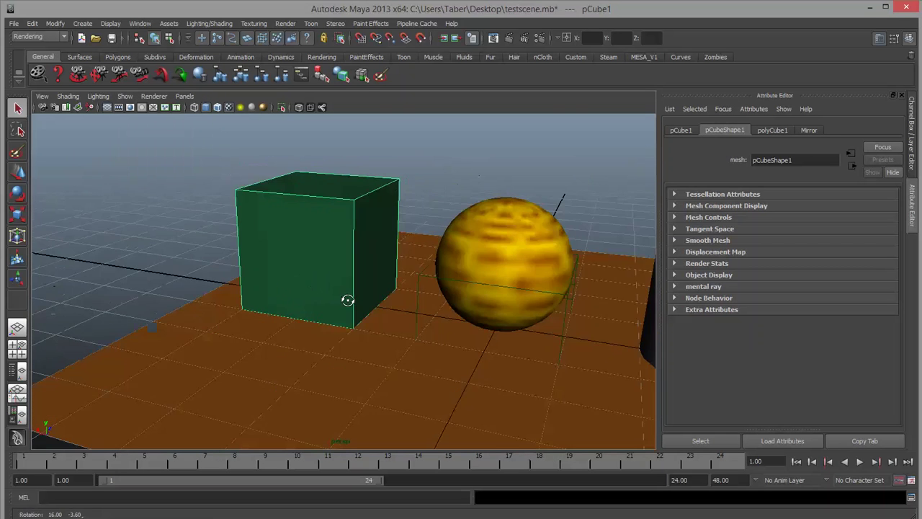
# Step: Assign the existing Shiney material to only the cube's top face and return the cube to object mode
pyautogui.keyDown('alt'); pyautogui.moveTo(335, 257); pyautogui.dragTo(355, 214); pyautogui.keyUp('alt')
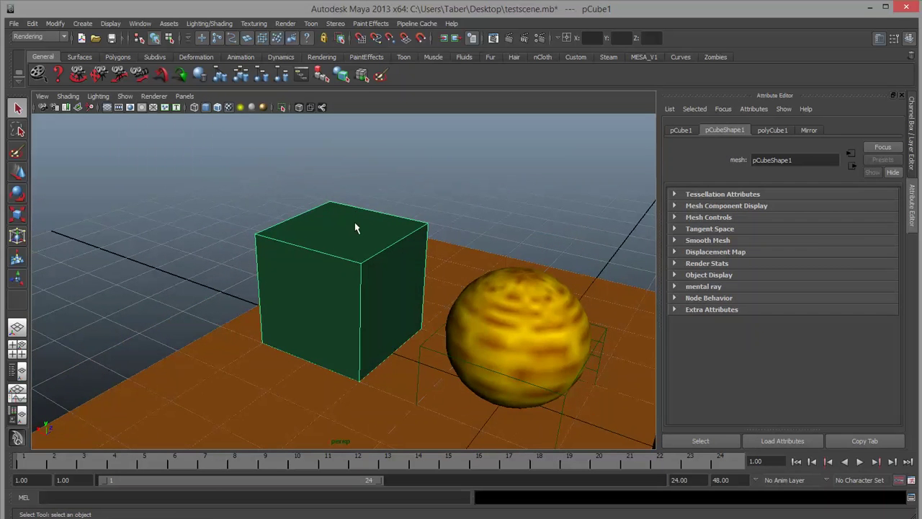
pyautogui.moveTo(354, 228); pyautogui.dragTo(353, 247, button='right')
pyautogui.click(358, 309)
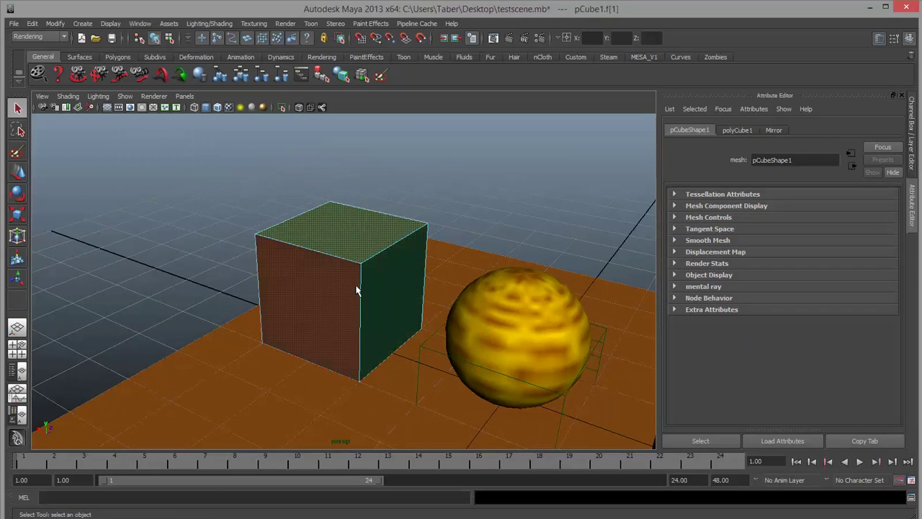
pyautogui.rightClick(353, 229)
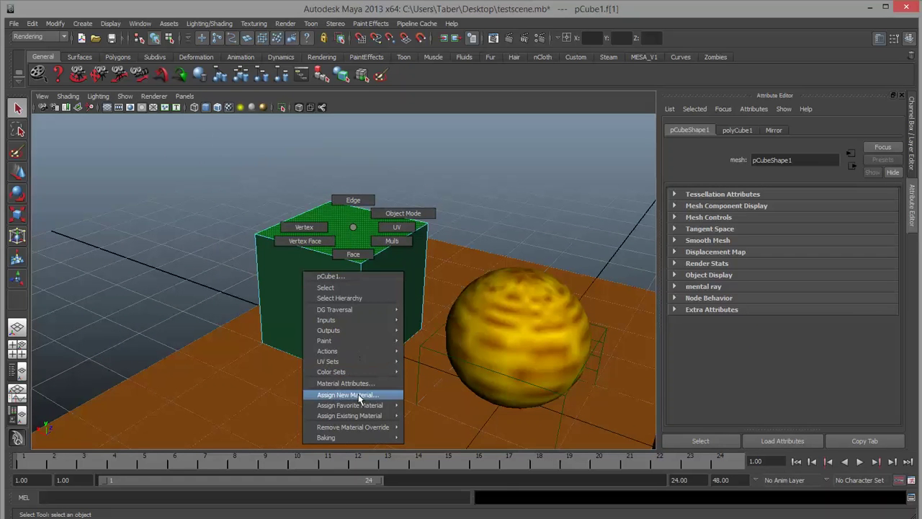
pyautogui.moveTo(412, 428)
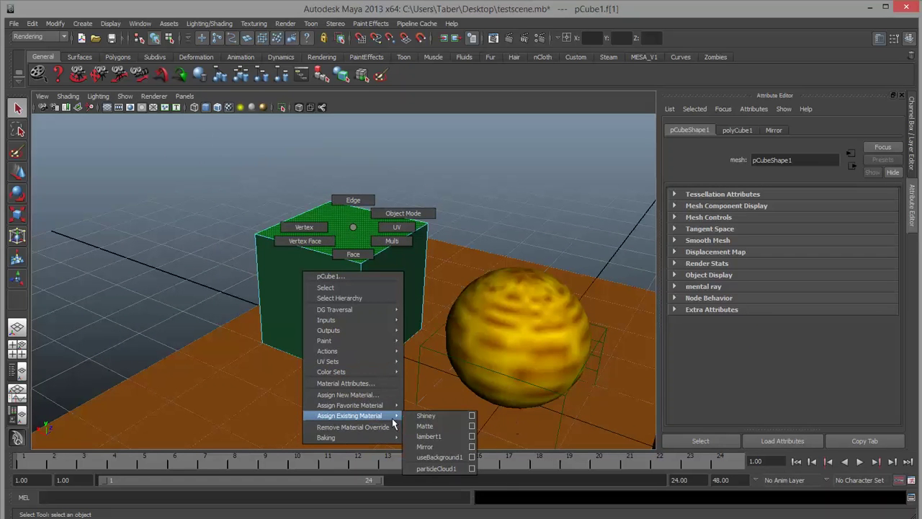
pyautogui.click(429, 419)
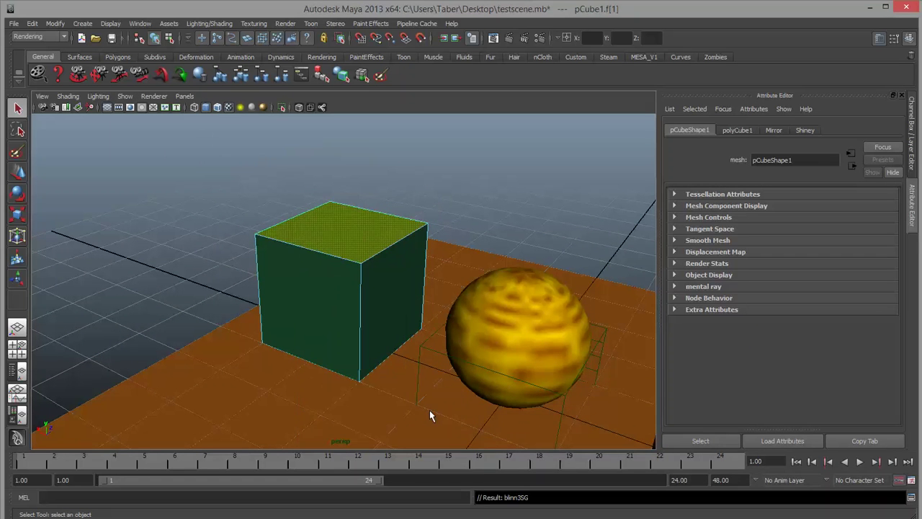
pyautogui.rightClick(390, 229)
pyautogui.click(422, 206)
# Step: Assign the existing Mirror material to the faces of the sphere's upper half and return the sphere to object mode
pyautogui.keyDown('alt'); pyautogui.moveTo(465, 195); pyautogui.dragTo(370, 270); pyautogui.keyUp('alt')
pyautogui.keyDown('alt'); pyautogui.moveTo(371, 269); pyautogui.dragTo(461, 286, button='middle'); pyautogui.keyUp('alt')
pyautogui.keyDown('alt'); pyautogui.moveTo(461, 286); pyautogui.dragTo(584, 267); pyautogui.keyUp('alt')
pyautogui.keyDown('alt'); pyautogui.moveTo(584, 268); pyautogui.dragTo(309, 265, button='middle'); pyautogui.keyUp('alt')
pyautogui.keyDown('alt'); pyautogui.moveTo(309, 264); pyautogui.dragTo(339, 234); pyautogui.keyUp('alt')
pyautogui.click(342, 231)
pyautogui.rightClick(342, 231)
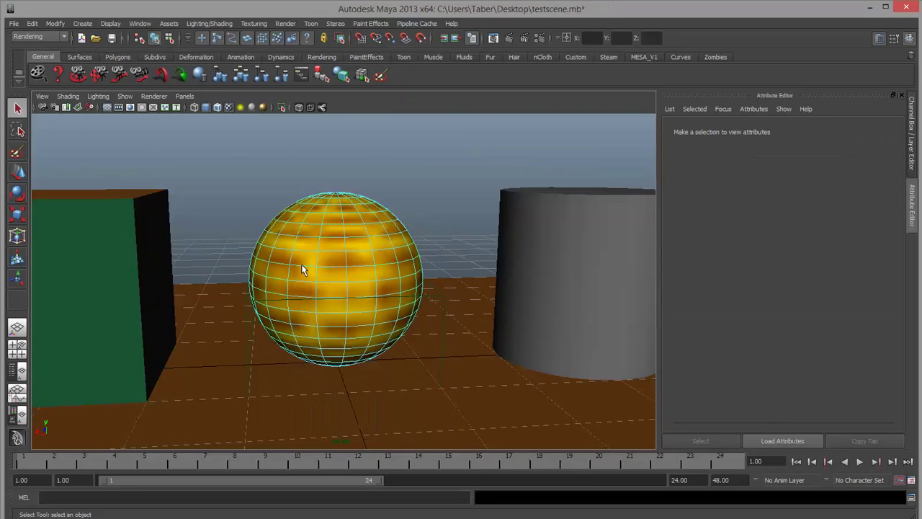
pyautogui.keyDown('alt'); pyautogui.moveTo(301, 264); pyautogui.dragTo(396, 246); pyautogui.keyUp('alt')
pyautogui.moveTo(369, 241); pyautogui.dragTo(456, 463, button='right')
pyautogui.keyDown('alt'); pyautogui.moveTo(463, 251); pyautogui.dragTo(353, 253); pyautogui.keyUp('alt')
pyautogui.moveTo(353, 254); pyautogui.dragTo(368, 214, button='right')
pyautogui.keyDown('alt'); pyautogui.moveTo(368, 213); pyautogui.dragTo(442, 212); pyautogui.keyUp('alt')
pyautogui.click(444, 213)
pyautogui.keyDown('alt'); pyautogui.moveTo(506, 266); pyautogui.dragTo(329, 290); pyautogui.keyUp('alt')
pyautogui.keyDown('alt'); pyautogui.moveTo(329, 290); pyautogui.dragTo(340, 327, button='middle'); pyautogui.keyUp('alt')
pyautogui.keyDown('alt'); pyautogui.moveTo(339, 328); pyautogui.dragTo(400, 304); pyautogui.keyUp('alt')
pyautogui.keyDown('alt'); pyautogui.moveTo(400, 304); pyautogui.dragTo(287, 207, button='right'); pyautogui.keyUp('alt')
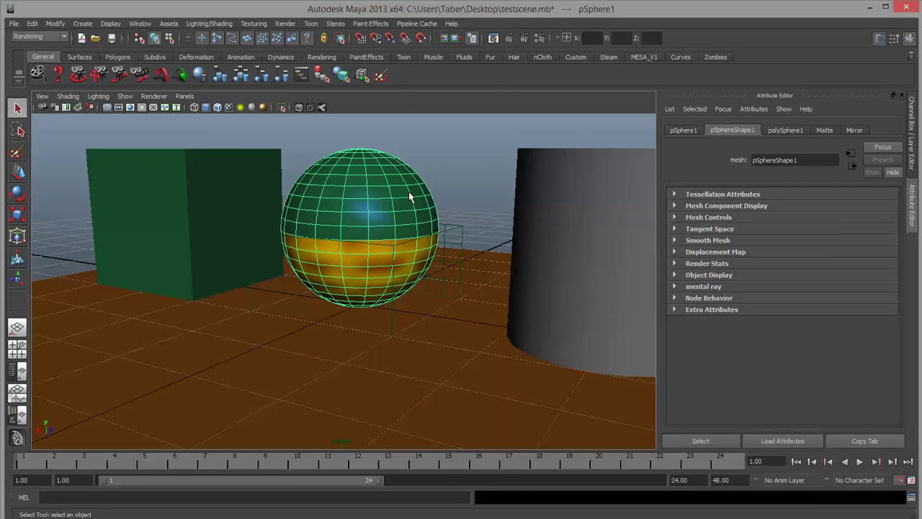
# Step: Split the cylinder's side faces with a zigzag cut that runs around its middle from edge to edge
pyautogui.keyDown('alt'); pyautogui.moveTo(366, 303); pyautogui.dragTo(384, 256); pyautogui.keyUp('alt')
pyautogui.click(383, 255)
pyautogui.press('f')
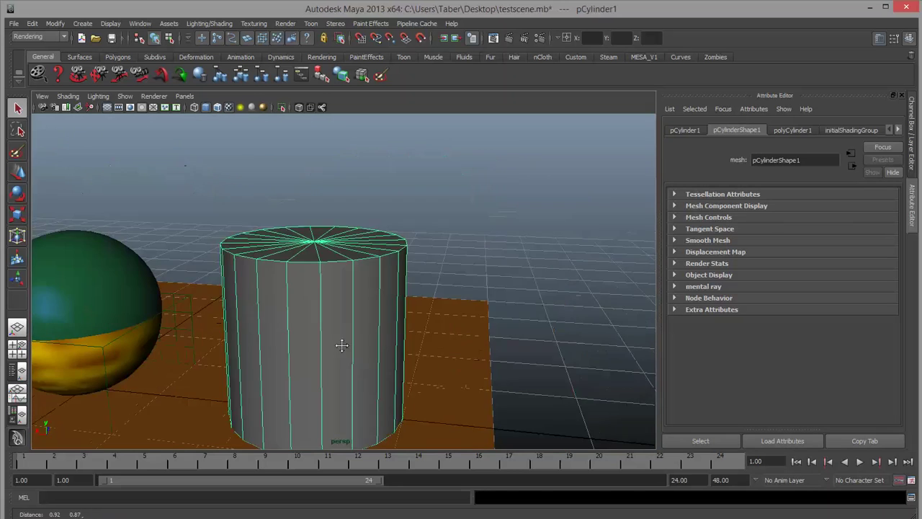
pyautogui.moveTo(361, 299); pyautogui.dragTo(290, 270, button='right')
pyautogui.click(357, 269)
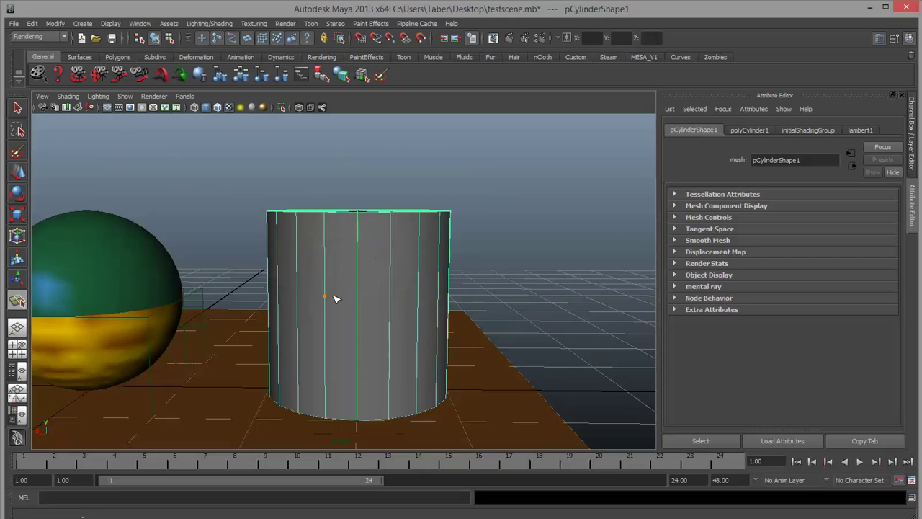
pyautogui.click(389, 303)
pyautogui.click(417, 332)
pyautogui.keyDown('alt'); pyautogui.moveTo(437, 295); pyautogui.dragTo(324, 314); pyautogui.keyUp('alt')
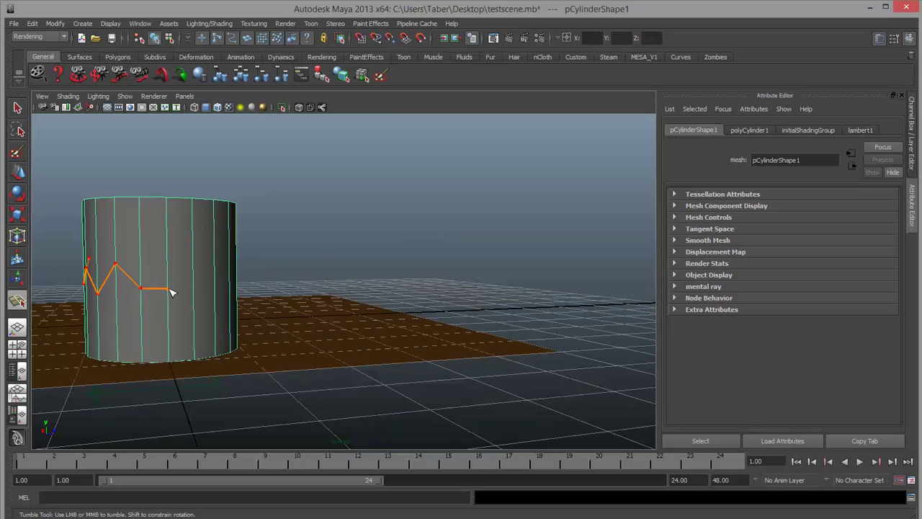
pyautogui.click(213, 271)
pyautogui.keyDown('alt'); pyautogui.moveTo(195, 288); pyautogui.dragTo(247, 305); pyautogui.keyUp('alt')
pyautogui.keyDown('alt'); pyautogui.moveTo(247, 305); pyautogui.dragTo(293, 335, button='middle'); pyautogui.keyUp('alt')
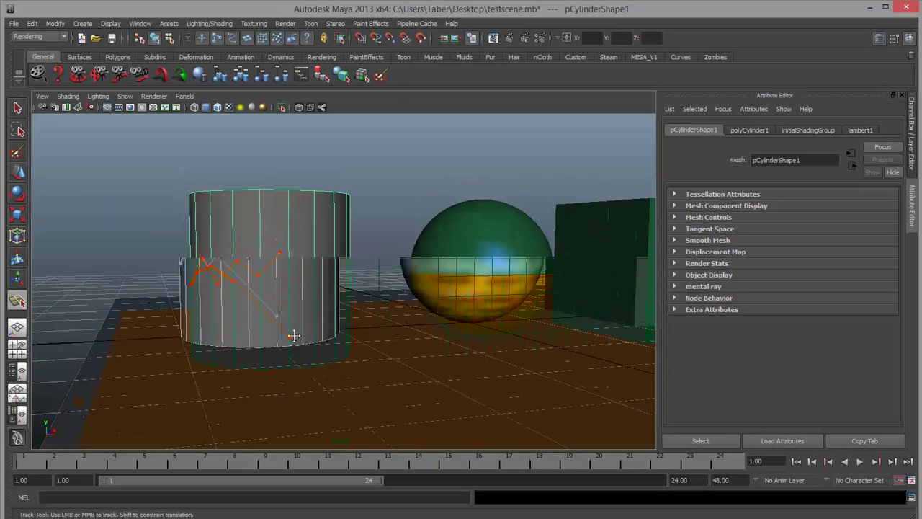
pyautogui.keyDown('alt'); pyautogui.moveTo(294, 336); pyautogui.dragTo(302, 375); pyautogui.keyUp('alt')
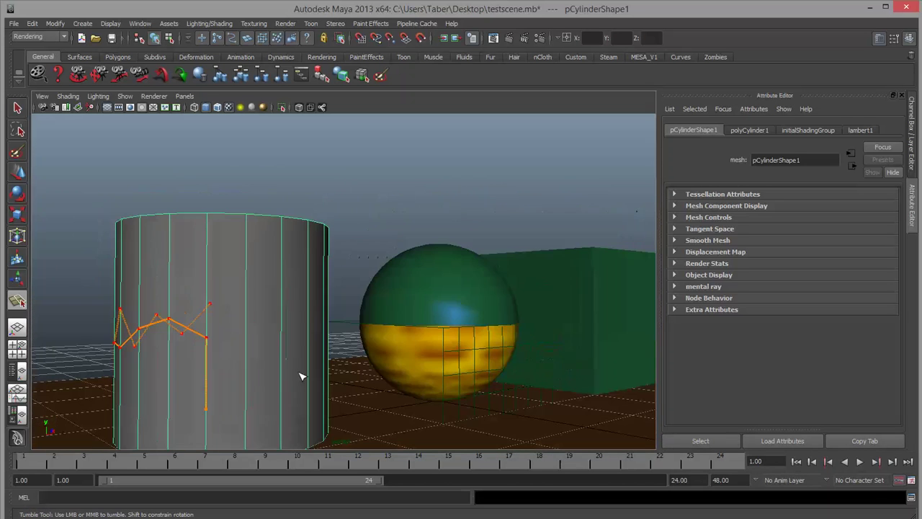
pyautogui.click(247, 330)
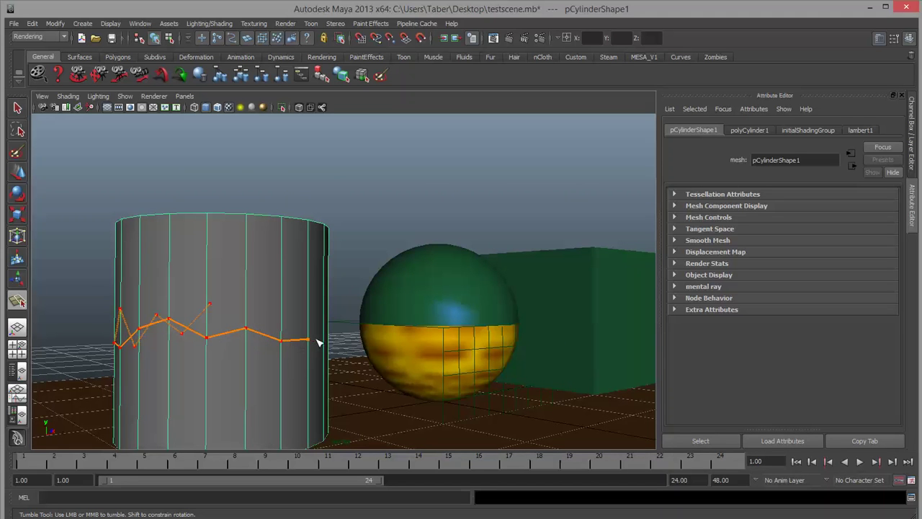
pyautogui.keyDown('alt'); pyautogui.moveTo(317, 342); pyautogui.dragTo(350, 341); pyautogui.keyUp('alt')
pyautogui.keyDown('alt'); pyautogui.moveTo(350, 341); pyautogui.dragTo(391, 370, button='middle'); pyautogui.keyUp('alt')
pyautogui.click(376, 349)
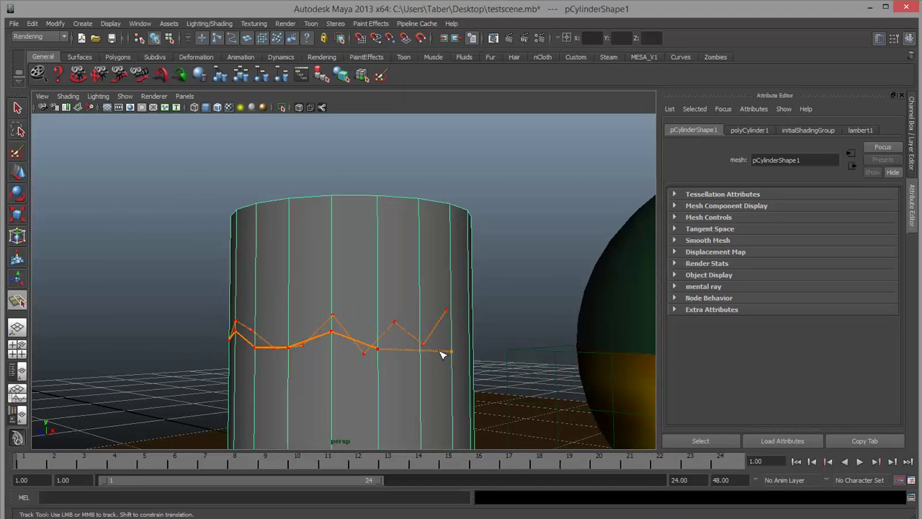
pyautogui.click(421, 347)
pyautogui.keyDown('alt'); pyautogui.moveTo(459, 335); pyautogui.dragTo(411, 364); pyautogui.keyUp('alt')
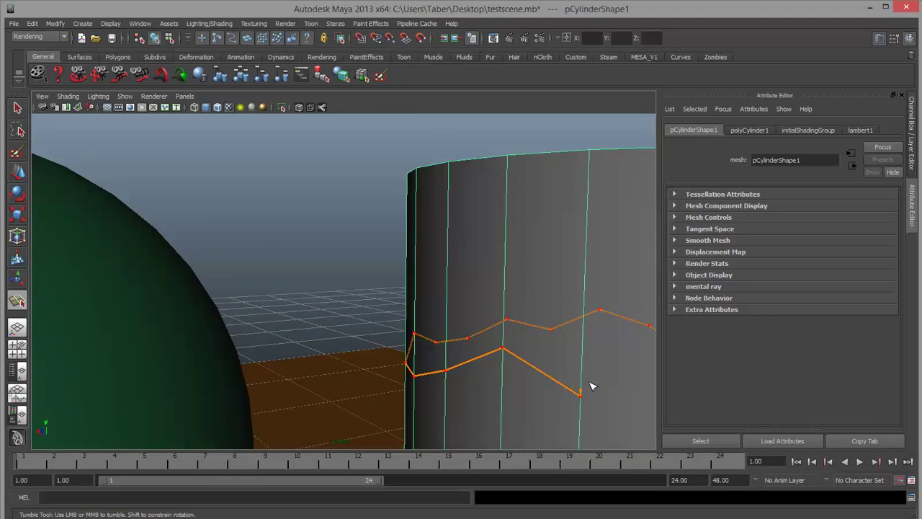
pyautogui.keyDown('alt'); pyautogui.moveTo(593, 385); pyautogui.dragTo(480, 354); pyautogui.keyUp('alt')
pyautogui.keyDown('alt'); pyautogui.moveTo(480, 353); pyautogui.dragTo(433, 331, button='middle'); pyautogui.keyUp('alt')
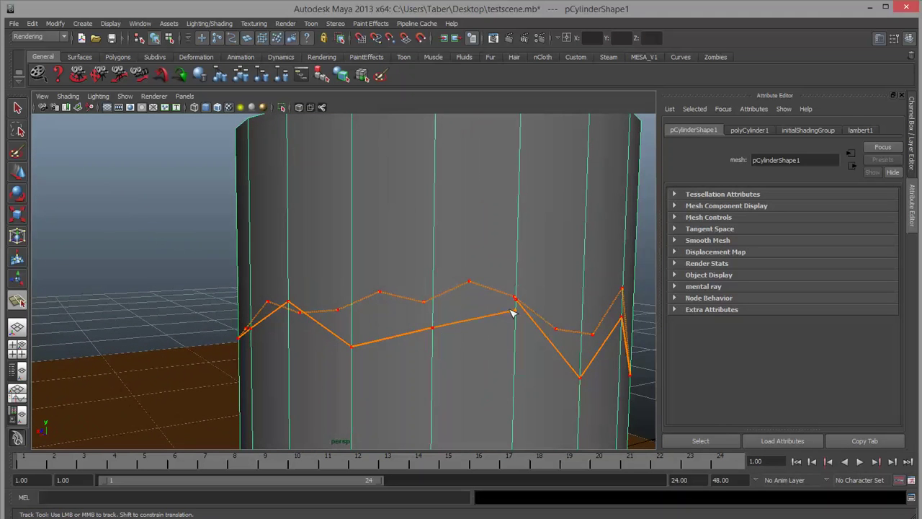
pyautogui.press('Return')
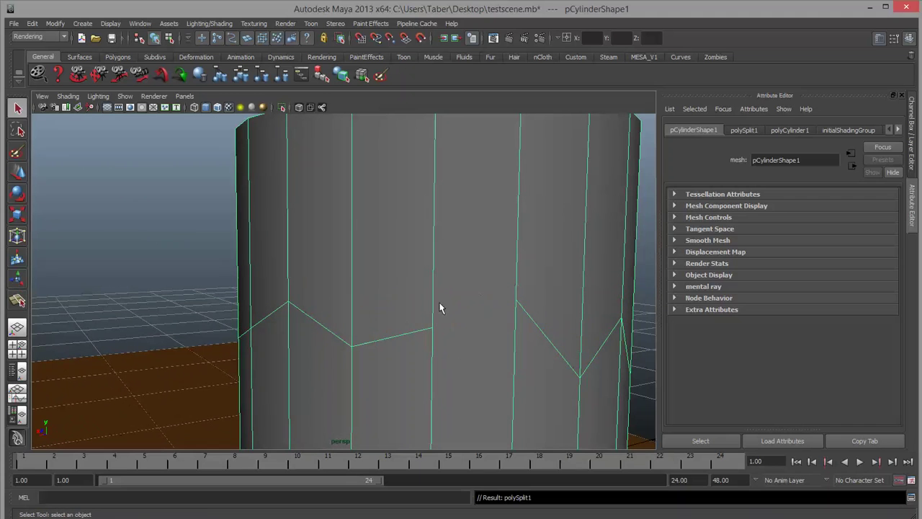
# Step: Close the remaining gap in the cylinder's zigzag cut with one more split between the two open ends
pyautogui.press('y')
pyautogui.moveTo(522, 277); pyautogui.dragTo(515, 299)
pyautogui.press('Return')
pyautogui.keyDown('alt'); pyautogui.moveTo(484, 263); pyautogui.dragTo(254, 173, button='right'); pyautogui.keyUp('alt')
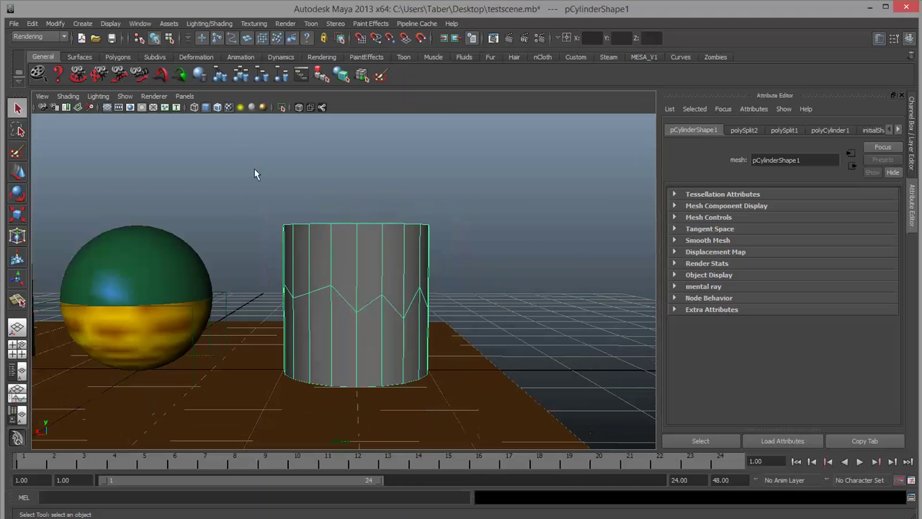
# Step: Assign a new Lambert to the cylinder faces above the zigzag, coloured pale orange (hue 22, saturation about 0.46, value about 0.9), and return to object mode
pyautogui.moveTo(468, 266); pyautogui.dragTo(468, 265)
pyautogui.moveTo(390, 234); pyautogui.dragTo(482, 421, button='right')
pyautogui.click(782, 258)
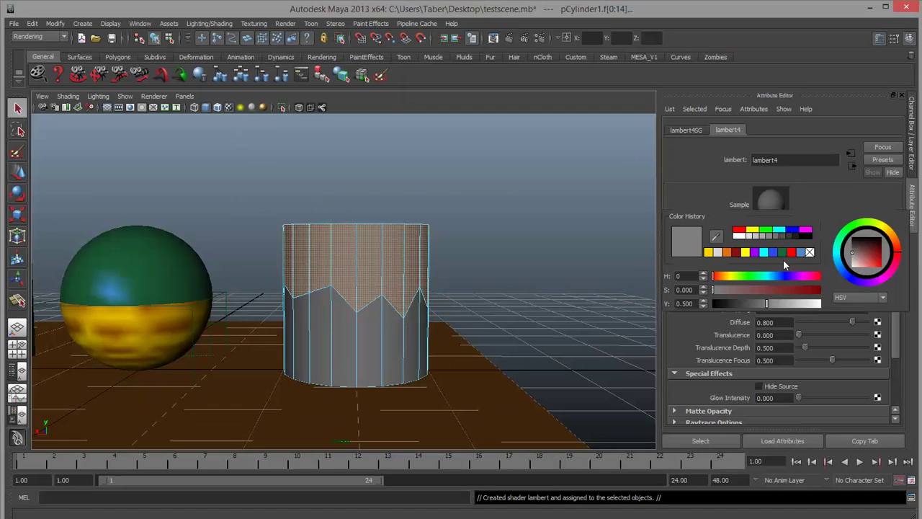
pyautogui.moveTo(785, 278); pyautogui.dragTo(718, 278)
pyautogui.click(812, 291)
pyautogui.click(812, 303)
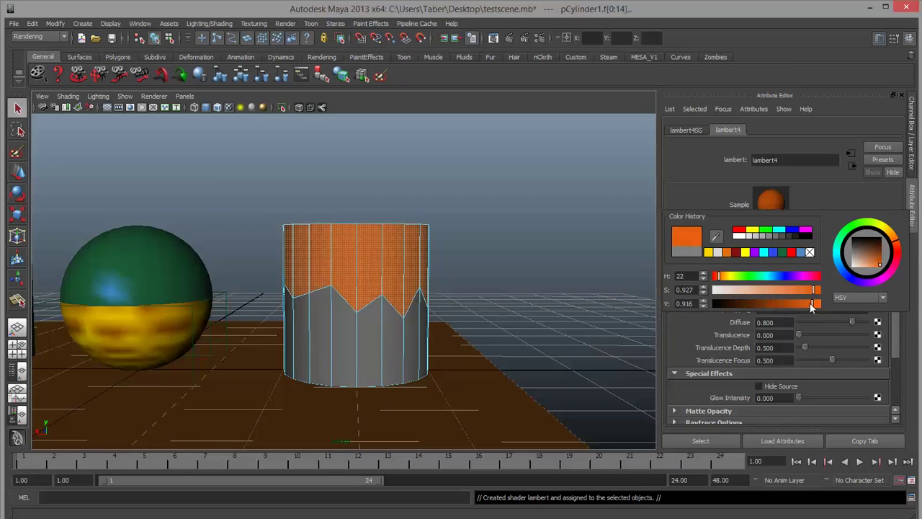
pyautogui.moveTo(785, 287); pyautogui.dragTo(758, 290)
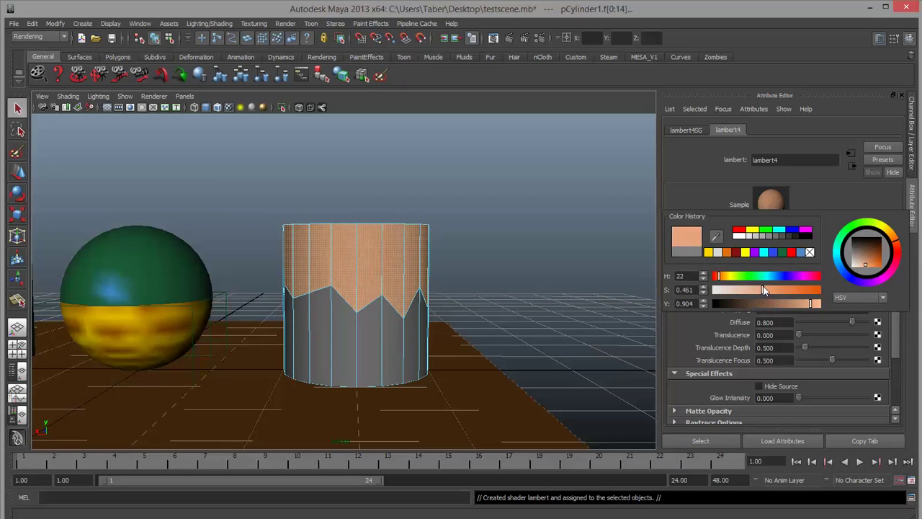
pyautogui.moveTo(367, 329); pyautogui.dragTo(411, 319, button='right')
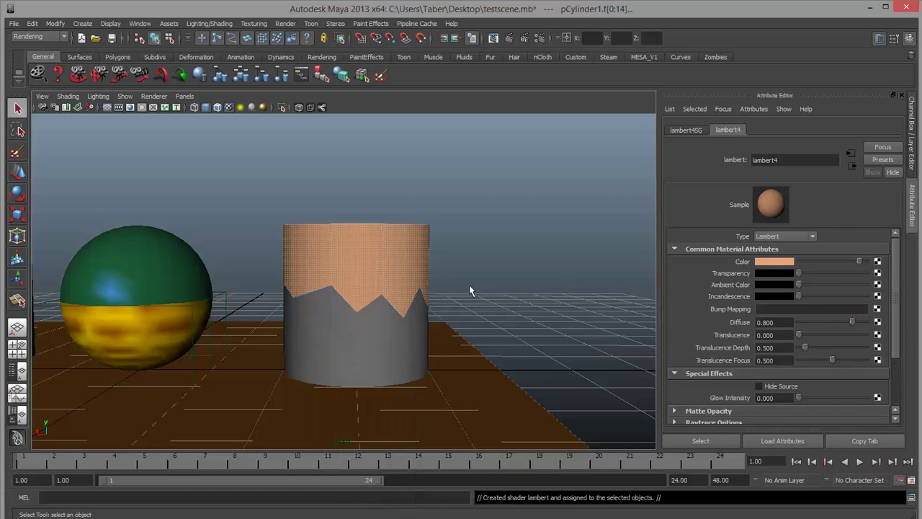
pyautogui.click(469, 284)
# Step: Render the current frame from an elevated perspective view showing the cube, sphere, cylinder and ground plane
pyautogui.scroll(-3, 505, 260)
pyautogui.keyDown('alt'); pyautogui.moveTo(505, 261); pyautogui.dragTo(486, 303); pyautogui.keyUp('alt')
pyautogui.keyDown('alt'); pyautogui.moveTo(486, 303); pyautogui.dragTo(399, 323, button='right'); pyautogui.keyUp('alt')
pyautogui.keyDown('alt'); pyautogui.moveTo(399, 323); pyautogui.dragTo(391, 350); pyautogui.keyUp('alt')
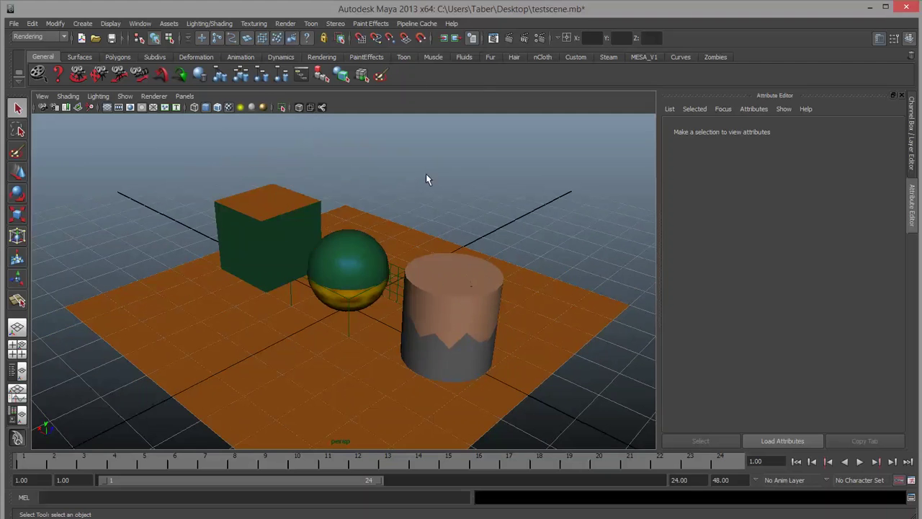
pyautogui.click(511, 38)
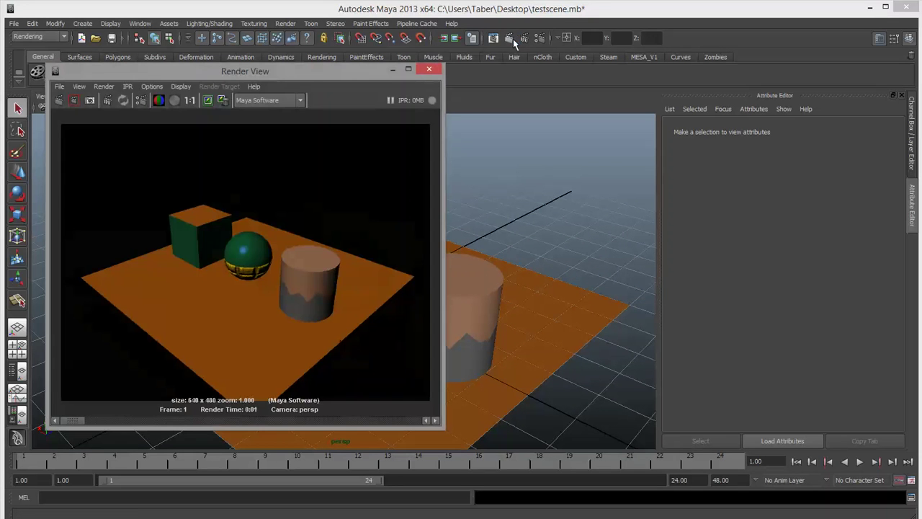